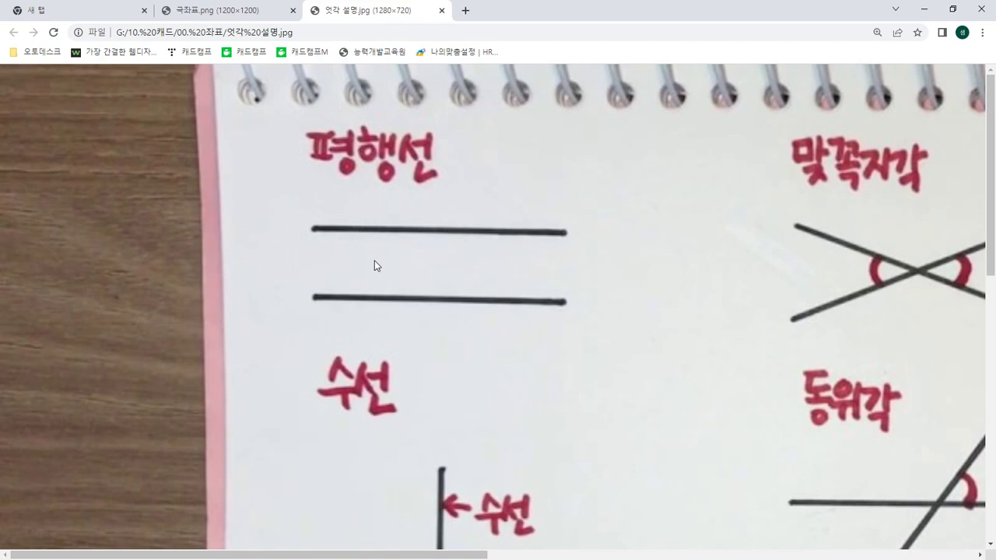
Review the diagrams for parallel lines, perpendicular lines, distance between parallels and vertical angles in the reference image.
{"action": "scroll", "coordinate": [374, 265], "scroll_direction": "down", "scroll_amount": 3}
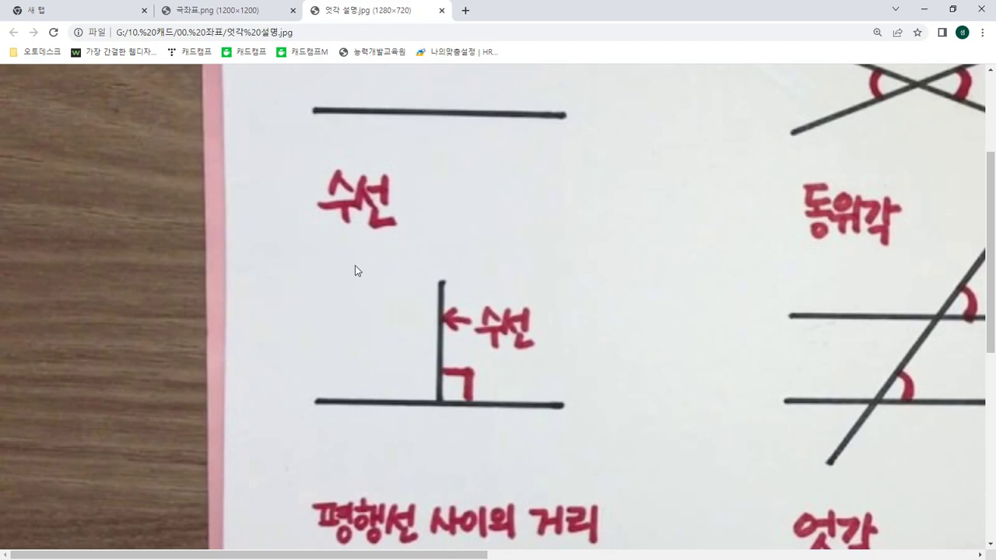
{"action": "scroll", "coordinate": [349, 265], "scroll_direction": "down", "scroll_amount": 4}
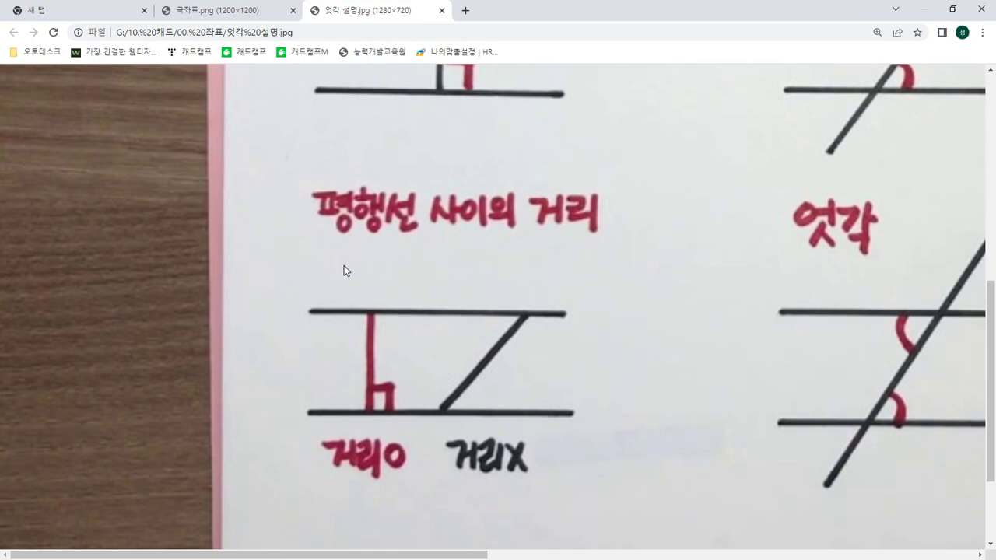
{"action": "scroll", "coordinate": [344, 265], "scroll_direction": "up", "scroll_amount": 8}
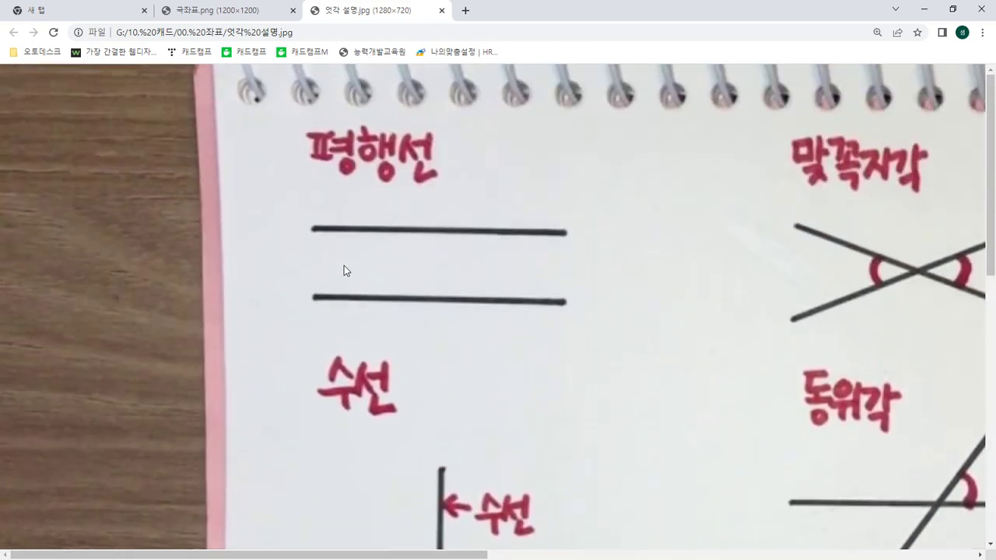
{"action": "left_click_drag", "start_coordinate": [218, 554], "coordinate": [432, 558]}
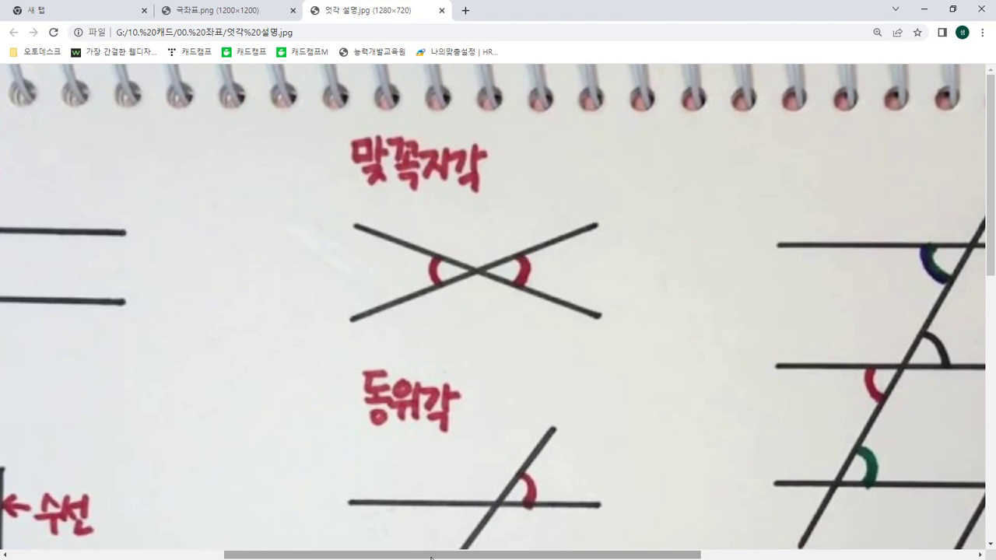
Mark the four pairs of corresponding angles in the 동위각 diagram with matching squares, checks, crosses and triangles, and clear the marks.
{"action": "scroll", "coordinate": [431, 557], "scroll_direction": "down", "scroll_amount": 3}
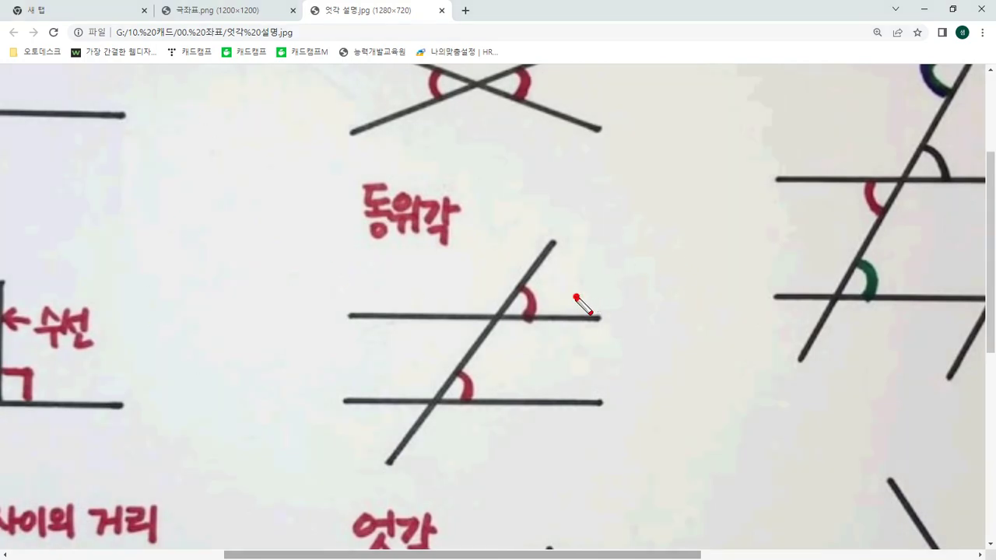
{"action": "mouse_move", "coordinate": [576, 298]}
{"action": "left_mouse_down"}
{"action": "mouse_move", "coordinate": [574, 285]}
{"action": "mouse_move", "coordinate": [579, 299]}
{"action": "left_mouse_up"}
{"action": "mouse_move", "coordinate": [492, 386]}
{"action": "left_mouse_down"}
{"action": "mouse_move", "coordinate": [484, 378]}
{"action": "mouse_move", "coordinate": [496, 384]}
{"action": "left_mouse_up"}
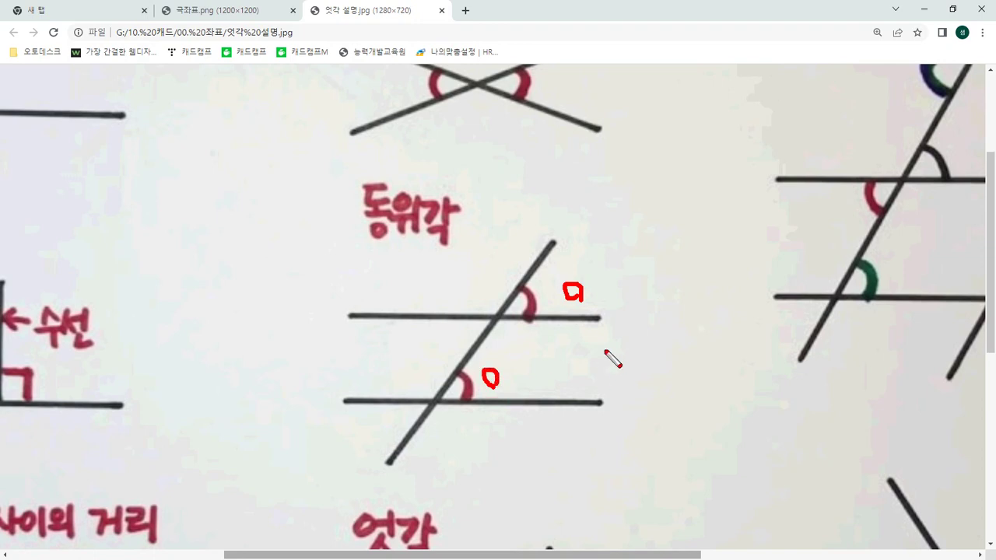
{"action": "mouse_move", "coordinate": [449, 273]}
{"action": "left_mouse_down"}
{"action": "mouse_move", "coordinate": [465, 286]}
{"action": "mouse_move", "coordinate": [476, 268]}
{"action": "left_mouse_up"}
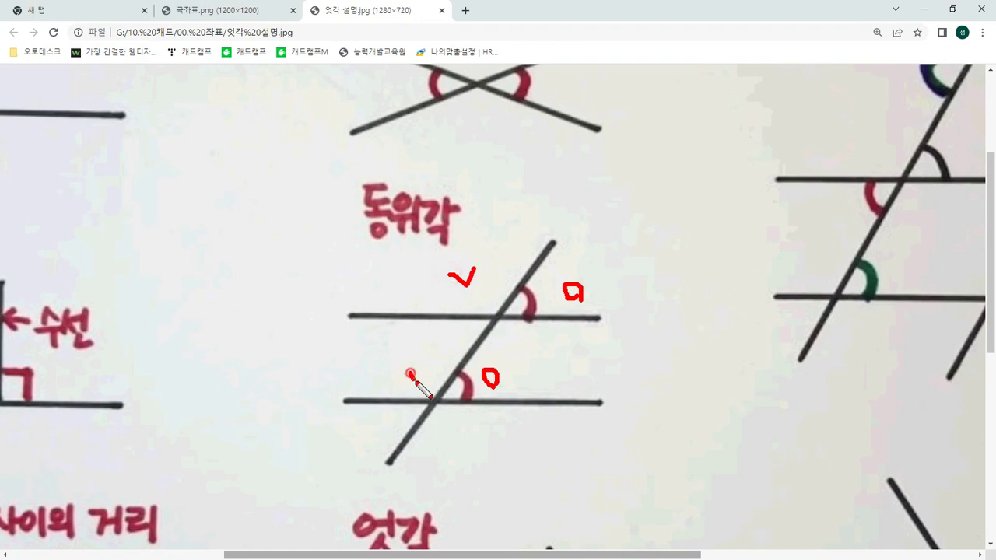
{"action": "left_click_drag", "start_coordinate": [410, 372], "coordinate": [429, 368]}
{"action": "mouse_move", "coordinate": [465, 309]}
{"action": "left_mouse_down"}
{"action": "mouse_move", "coordinate": [457, 325]}
{"action": "mouse_move", "coordinate": [477, 337]}
{"action": "mouse_move", "coordinate": [429, 342]}
{"action": "mouse_move", "coordinate": [440, 341]}
{"action": "left_mouse_up"}
{"action": "mouse_move", "coordinate": [404, 400]}
{"action": "left_mouse_down"}
{"action": "mouse_move", "coordinate": [413, 420]}
{"action": "mouse_move", "coordinate": [392, 426]}
{"action": "left_mouse_up"}
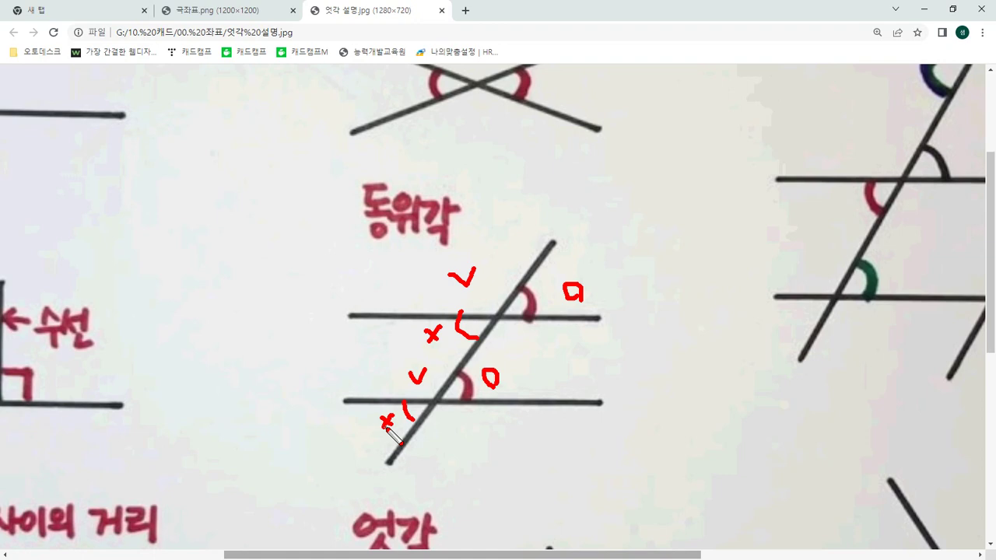
{"action": "left_click_drag", "start_coordinate": [515, 320], "coordinate": [478, 341]}
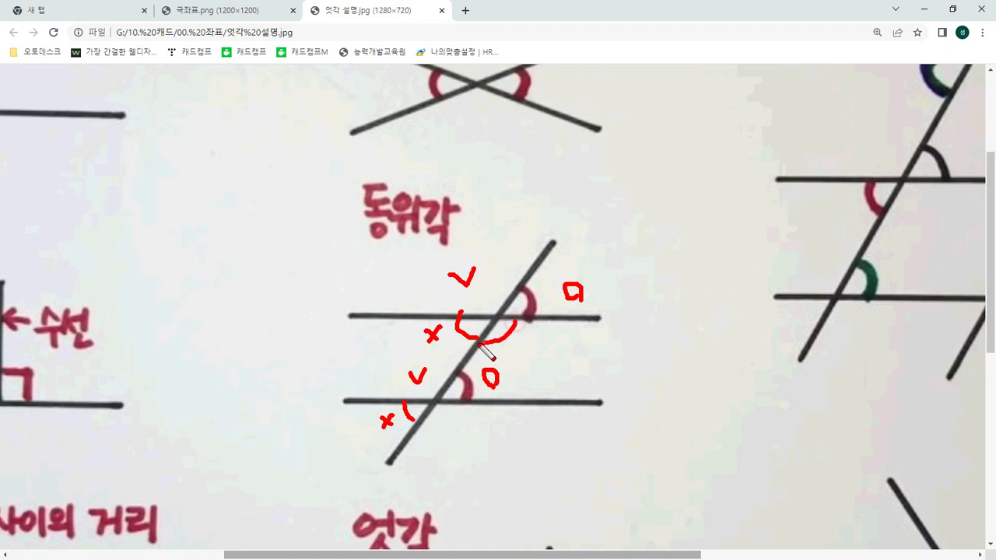
{"action": "left_click_drag", "start_coordinate": [465, 405], "coordinate": [430, 428]}
{"action": "mouse_move", "coordinate": [515, 334]}
{"action": "left_mouse_down"}
{"action": "mouse_move", "coordinate": [524, 352]}
{"action": "mouse_move", "coordinate": [515, 337]}
{"action": "left_mouse_up"}
{"action": "mouse_move", "coordinate": [461, 430]}
{"action": "left_mouse_down"}
{"action": "mouse_move", "coordinate": [456, 438]}
{"action": "mouse_move", "coordinate": [470, 445]}
{"action": "mouse_move", "coordinate": [460, 430]}
{"action": "left_mouse_up"}
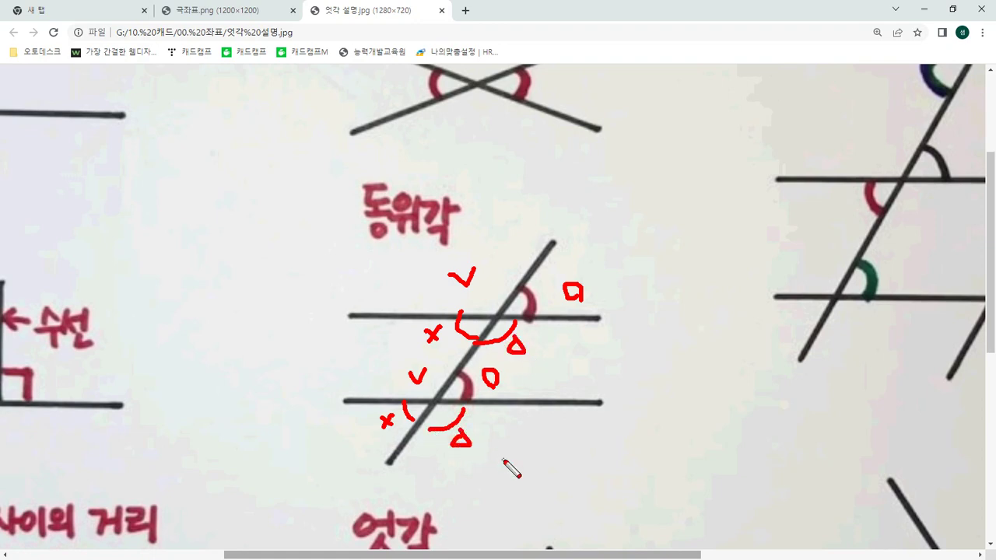
{"action": "key", "text": "e"}
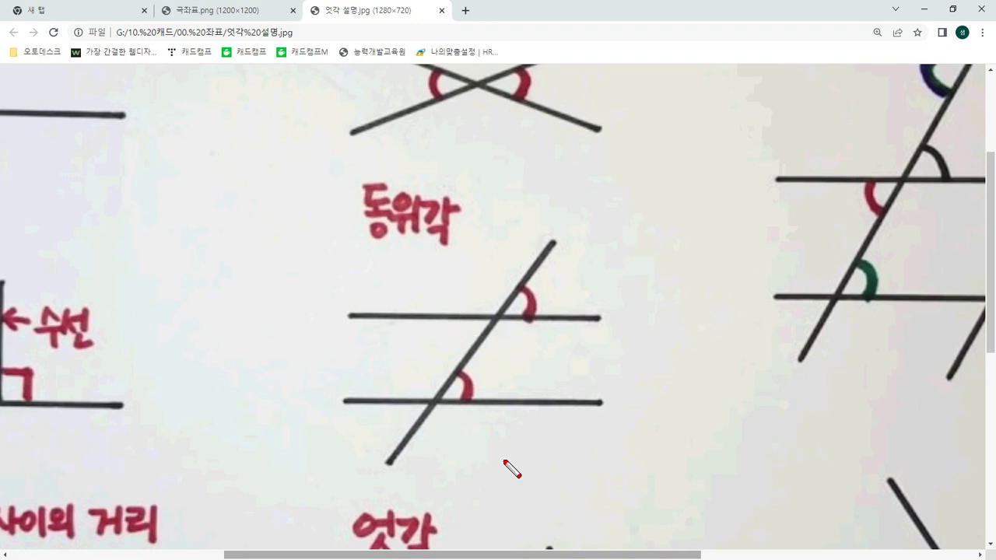
Mark the opposite equal angles at both intersections of the 동위각 diagram with arcs and checks, and clear the annotations.
{"action": "mouse_move", "coordinate": [467, 312]}
{"action": "left_mouse_down"}
{"action": "mouse_move", "coordinate": [466, 325]}
{"action": "mouse_move", "coordinate": [483, 342]}
{"action": "left_mouse_up"}
{"action": "left_click_drag", "start_coordinate": [544, 287], "coordinate": [526, 300]}
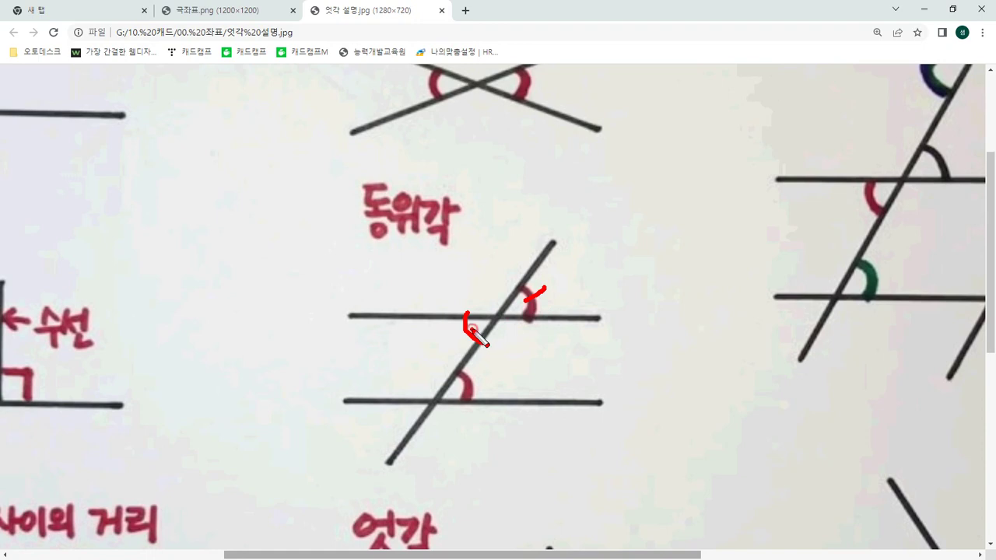
{"action": "left_click_drag", "start_coordinate": [476, 330], "coordinate": [459, 336]}
{"action": "left_click_drag", "start_coordinate": [549, 281], "coordinate": [558, 278]}
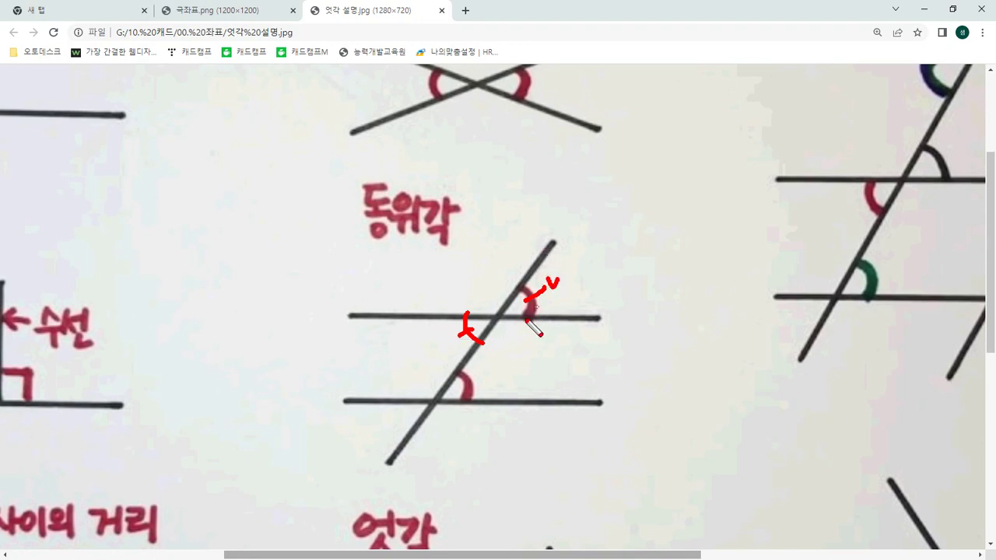
{"action": "left_click_drag", "start_coordinate": [479, 377], "coordinate": [490, 373]}
{"action": "left_click_drag", "start_coordinate": [394, 402], "coordinate": [403, 433]}
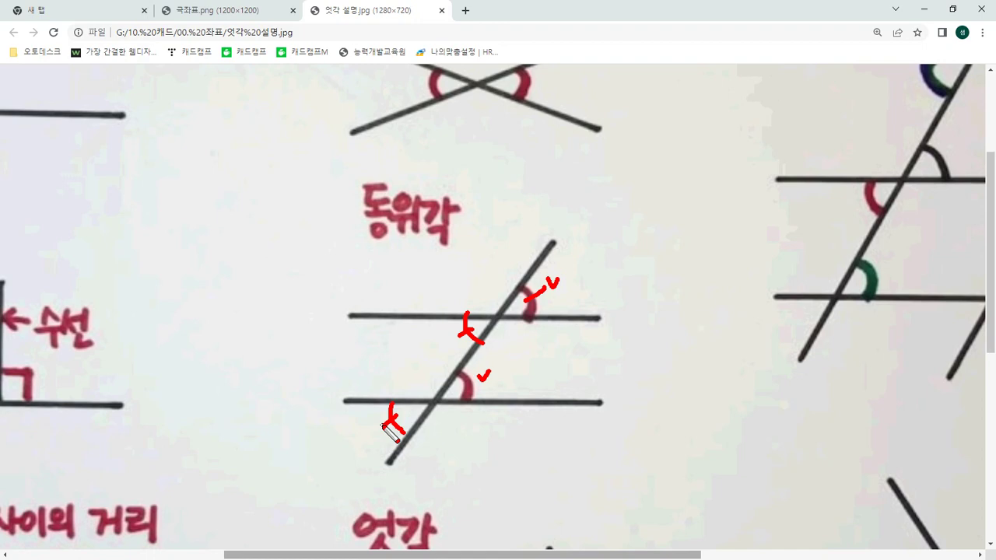
{"action": "key", "text": "e"}
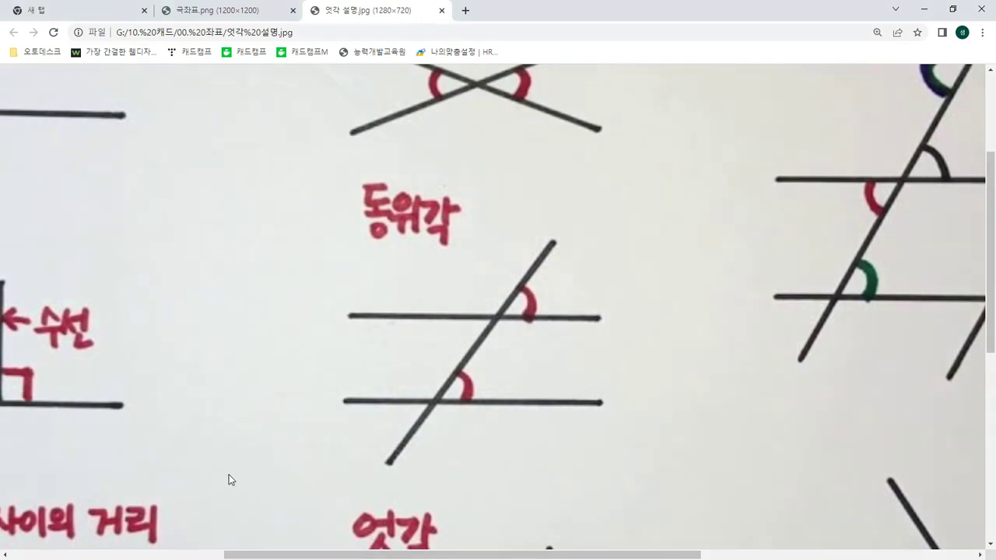
Trace a Z shape over the 엇각 diagram, mark its two alternate interior angles, and erase the drawing.
{"action": "scroll", "coordinate": [229, 475], "scroll_direction": "down", "scroll_amount": 3}
{"action": "scroll", "coordinate": [231, 480], "scroll_direction": "down", "scroll_amount": 1}
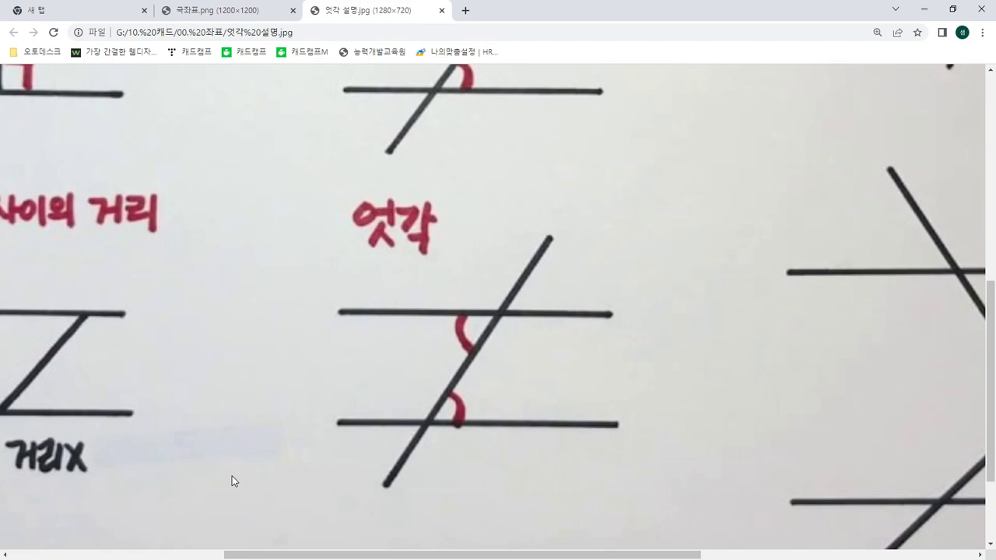
{"action": "key", "text": "ctrl+2"}
{"action": "mouse_move", "coordinate": [408, 311]}
{"action": "left_mouse_down"}
{"action": "mouse_move", "coordinate": [484, 313]}
{"action": "mouse_move", "coordinate": [411, 423]}
{"action": "mouse_move", "coordinate": [505, 425]}
{"action": "left_mouse_up"}
{"action": "mouse_move", "coordinate": [446, 315]}
{"action": "left_mouse_down"}
{"action": "mouse_move", "coordinate": [454, 352]}
{"action": "mouse_move", "coordinate": [435, 334]}
{"action": "left_mouse_up"}
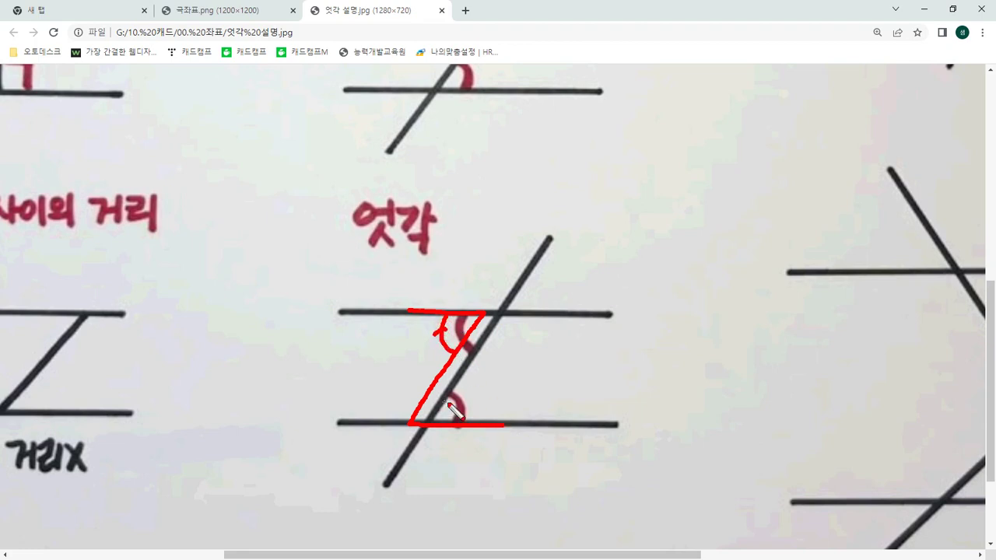
{"action": "left_click_drag", "start_coordinate": [467, 405], "coordinate": [451, 414]}
{"action": "key", "text": "Escape"}
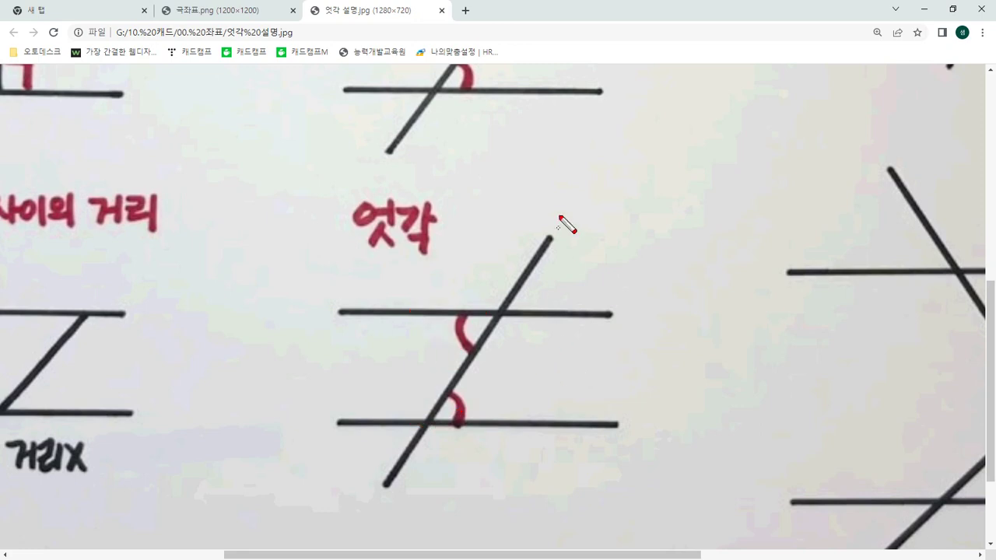
Mark the outer angles and their equal counterparts in the 엇각 diagram, outline the connecting Z, and exit annotation.
{"action": "mouse_move", "coordinate": [526, 277]}
{"action": "left_mouse_down"}
{"action": "mouse_move", "coordinate": [536, 302]}
{"action": "mouse_move", "coordinate": [565, 282]}
{"action": "left_mouse_up"}
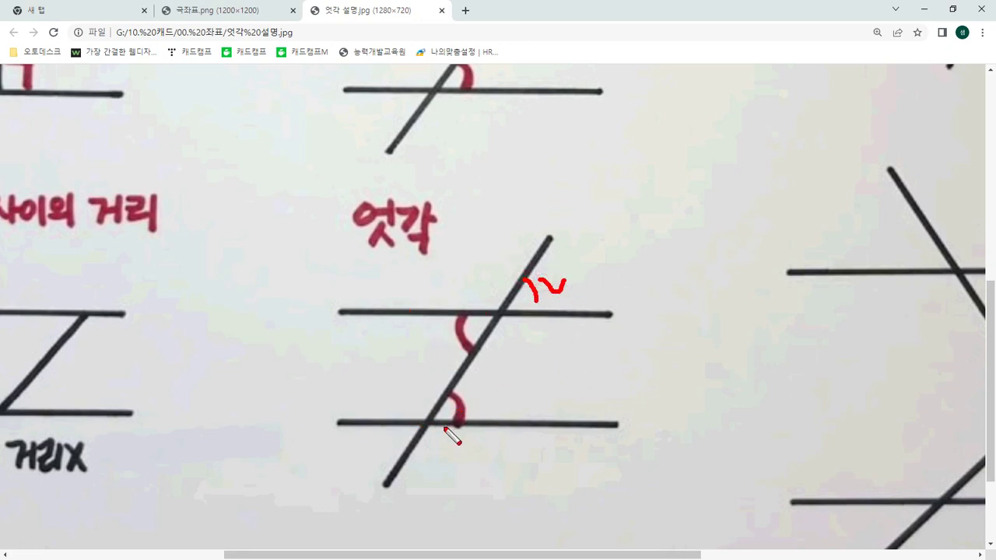
{"action": "mouse_move", "coordinate": [384, 420]}
{"action": "left_mouse_down"}
{"action": "mouse_move", "coordinate": [402, 457]}
{"action": "mouse_move", "coordinate": [372, 444]}
{"action": "left_mouse_up"}
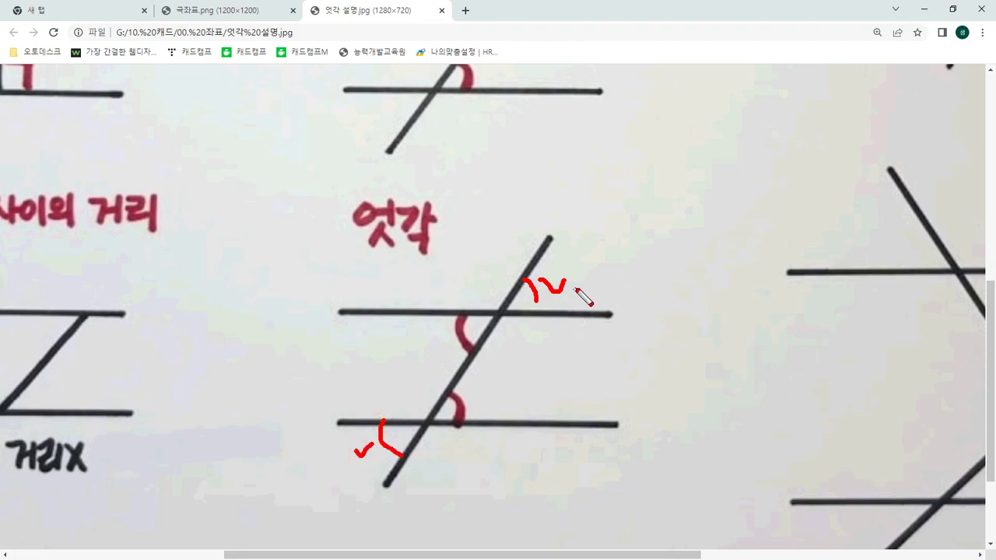
{"action": "mouse_move", "coordinate": [578, 269]}
{"action": "left_mouse_down"}
{"action": "mouse_move", "coordinate": [593, 287]}
{"action": "mouse_move", "coordinate": [607, 266]}
{"action": "left_mouse_up"}
{"action": "left_click_drag", "start_coordinate": [484, 397], "coordinate": [504, 389]}
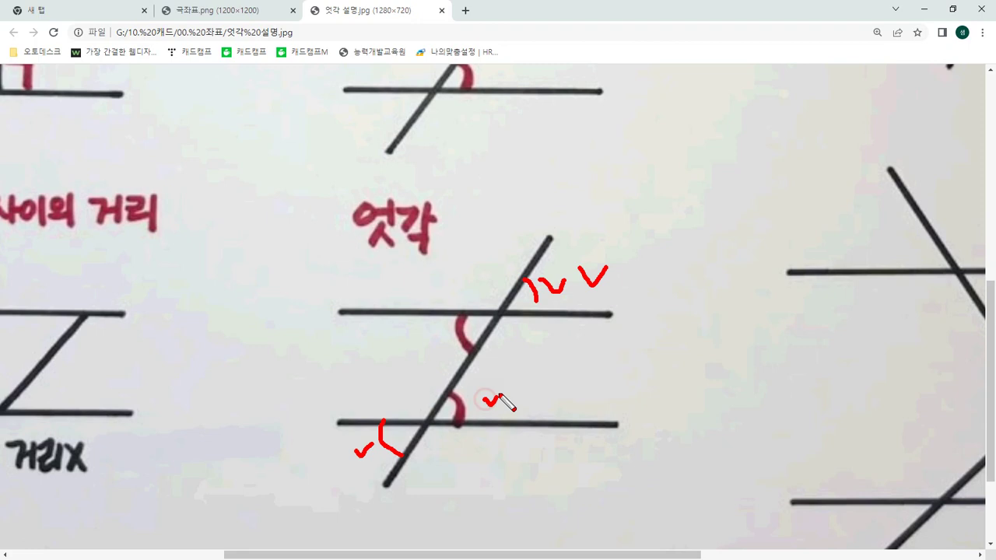
{"action": "left_click", "coordinate": [438, 346]}
{"action": "left_click_drag", "start_coordinate": [551, 273], "coordinate": [569, 272]}
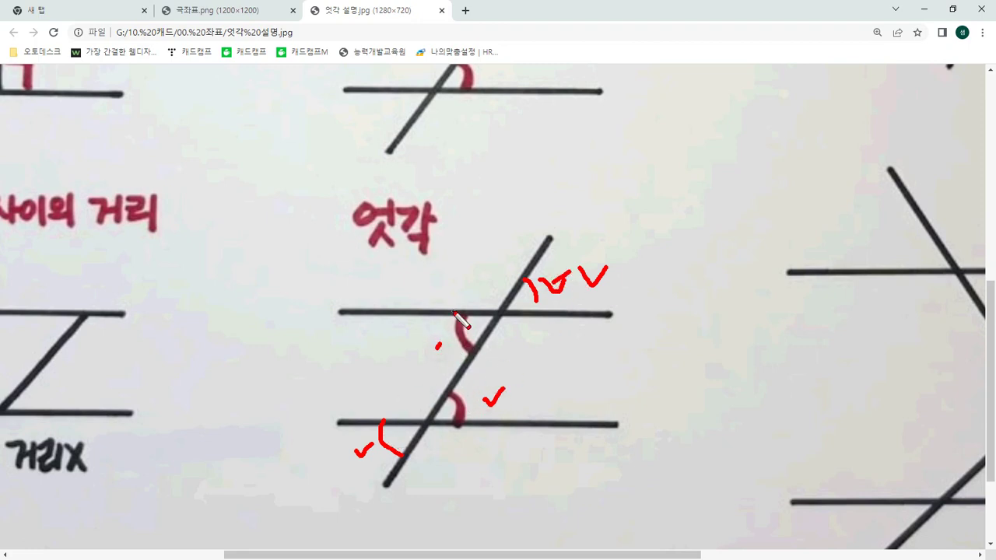
{"action": "mouse_move", "coordinate": [457, 316]}
{"action": "left_mouse_down"}
{"action": "mouse_move", "coordinate": [498, 309]}
{"action": "mouse_move", "coordinate": [461, 403]}
{"action": "mouse_move", "coordinate": [503, 412]}
{"action": "left_mouse_up"}
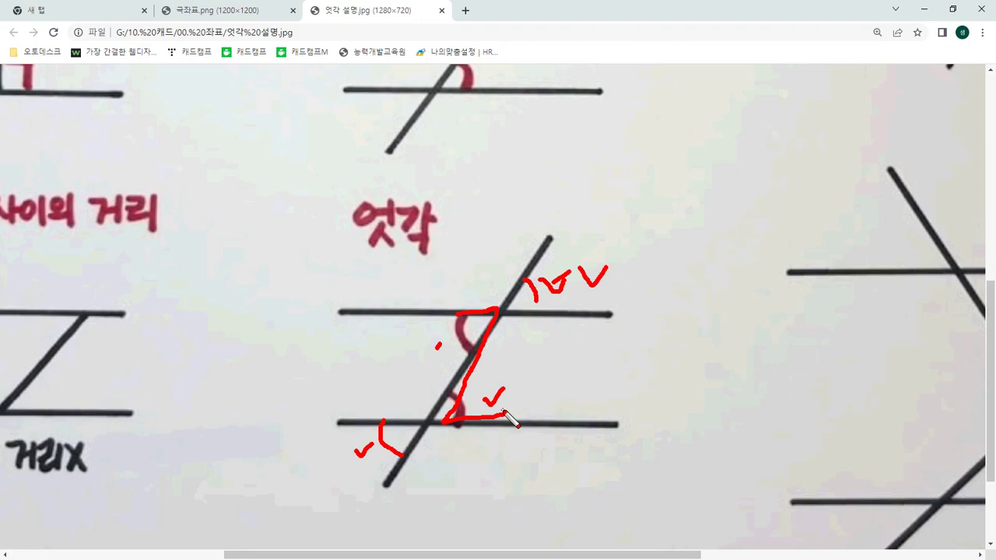
{"action": "key", "text": "Escape"}
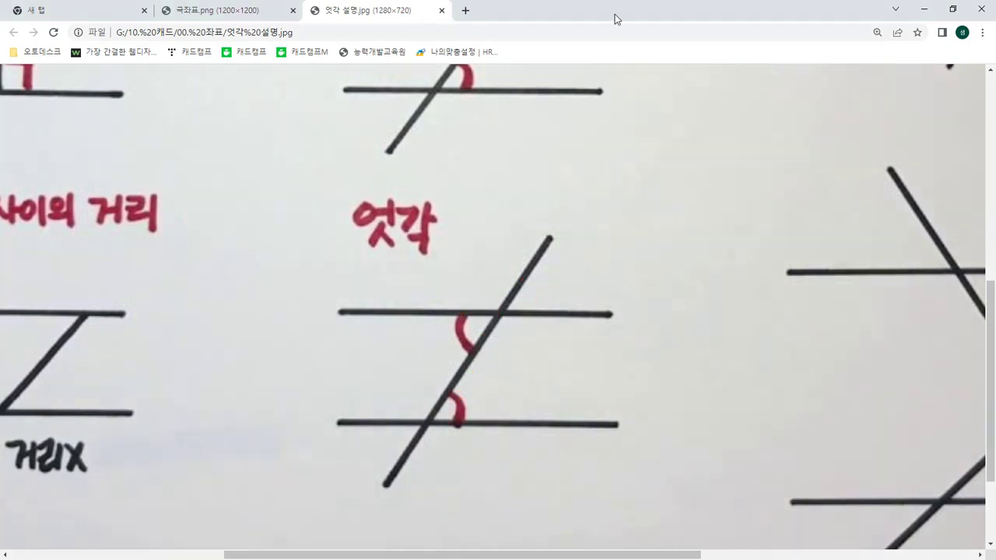
Switch to Drawing1 in AutoCAD, turn on lineweight display and zoom to show all of the drawing area.
{"action": "left_click_drag", "start_coordinate": [614, 14], "coordinate": [0, 195]}
{"action": "left_click", "coordinate": [358, 3]}
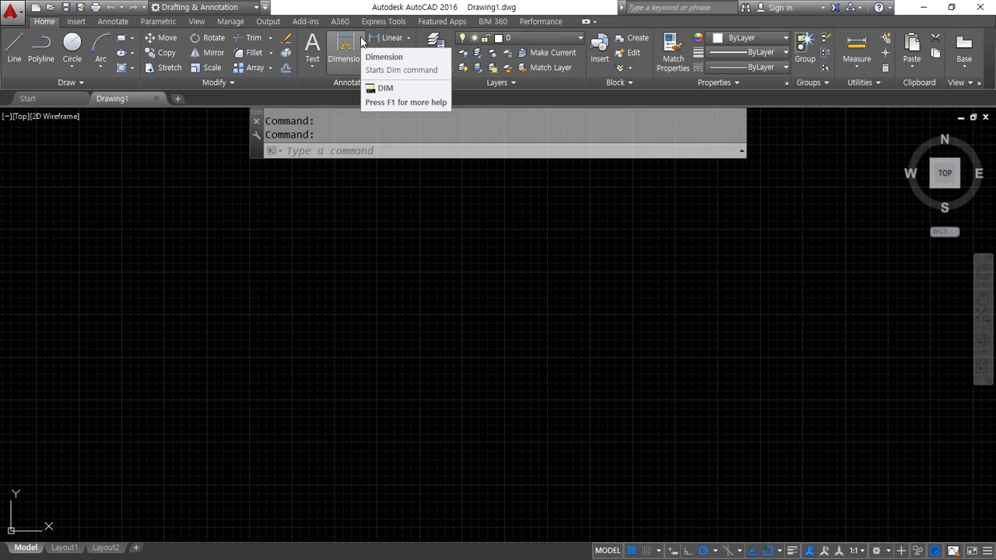
{"action": "type", "text": "z"}
{"action": "key", "text": "Return"}
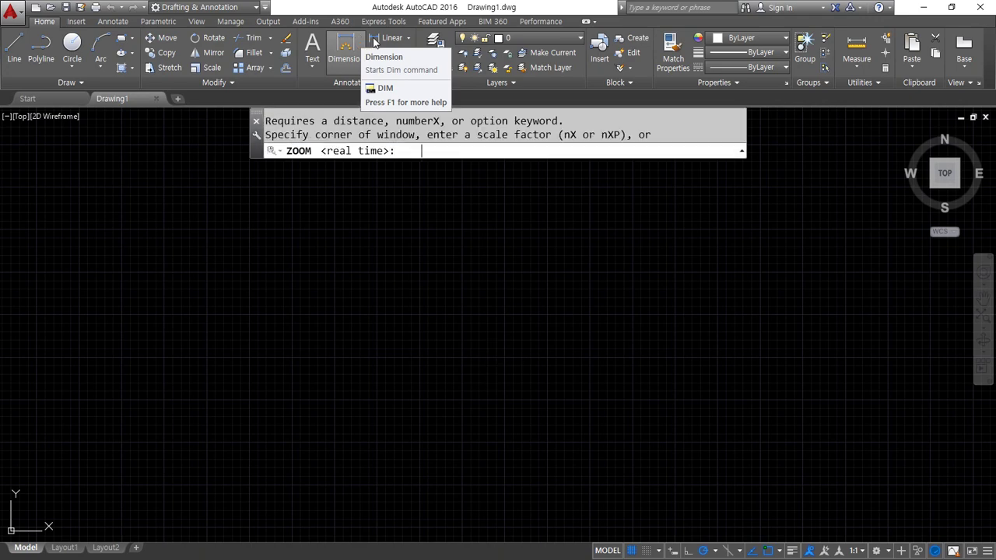
{"action": "left_click", "coordinate": [793, 550]}
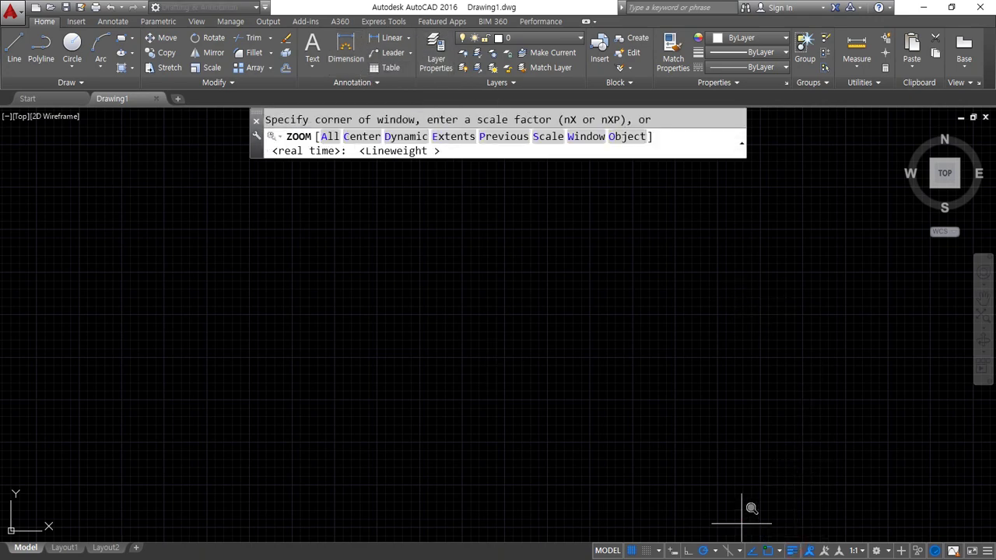
{"action": "type", "text": "a"}
{"action": "key", "text": "Return"}
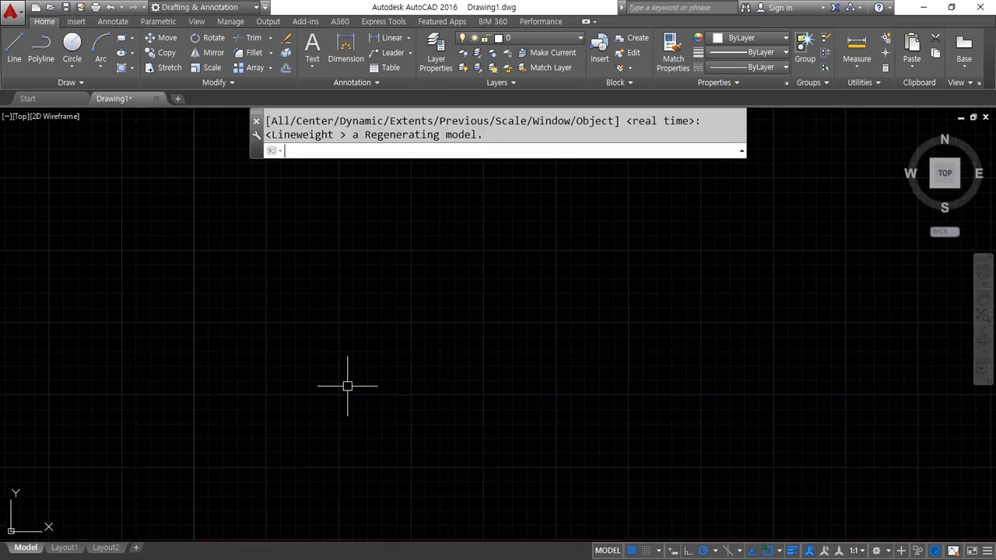
{"action": "key", "text": "Escape"}
{"action": "type", "text": "l"}
{"action": "key", "text": "Return"}
{"action": "left_click", "coordinate": [385, 382]}
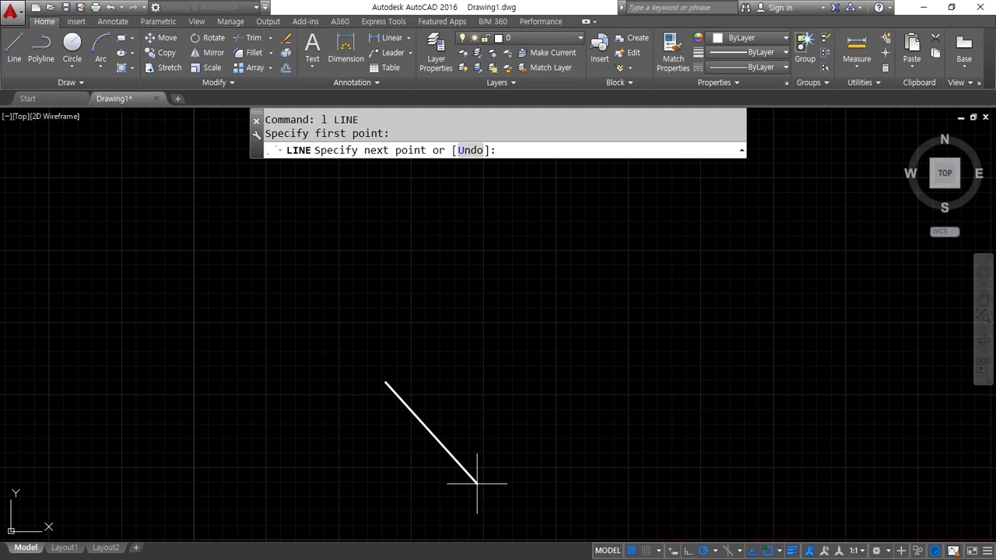
{"action": "type", "text": "@"}
{"action": "type", "text": "50<"}
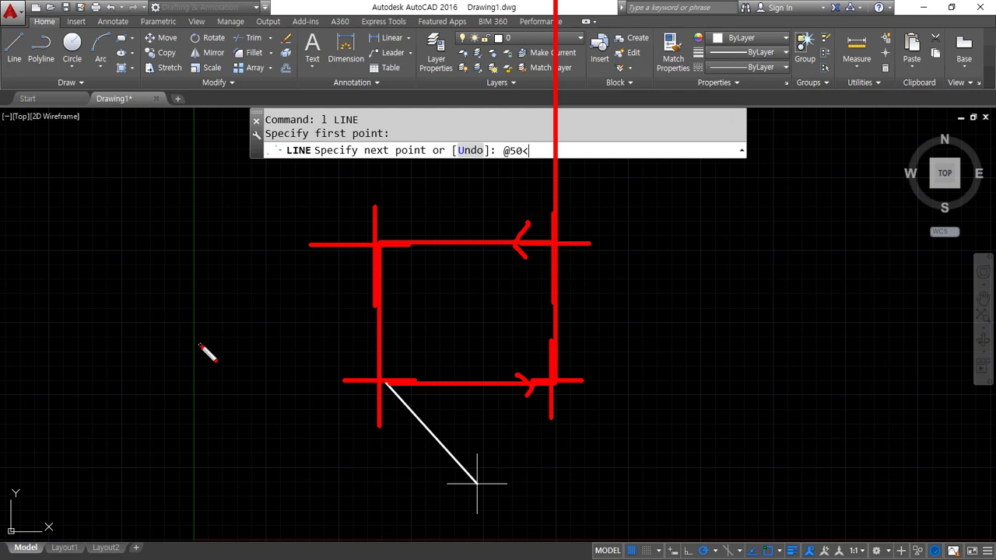
{"action": "key", "text": "Escape"}
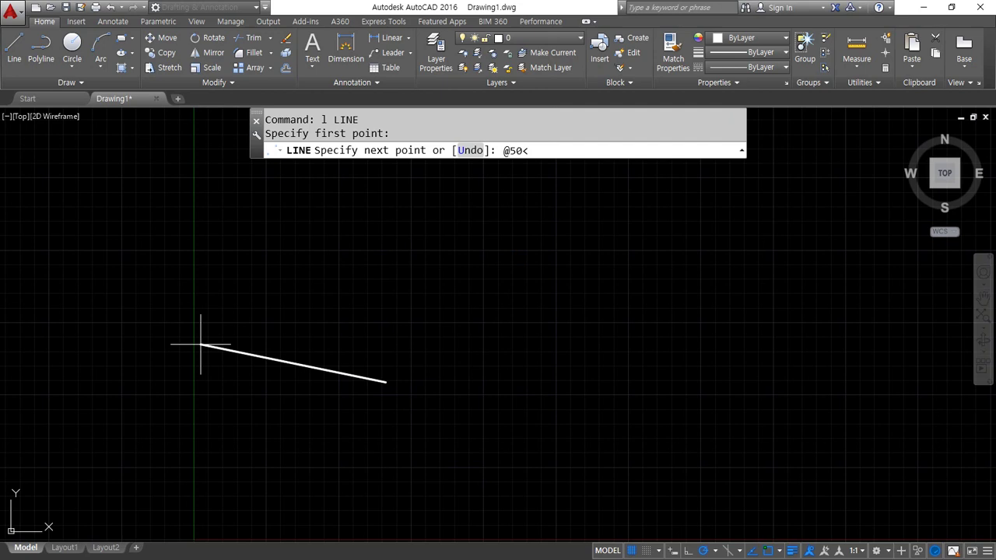
{"action": "type", "text": "0"}
{"action": "key", "text": "Return"}
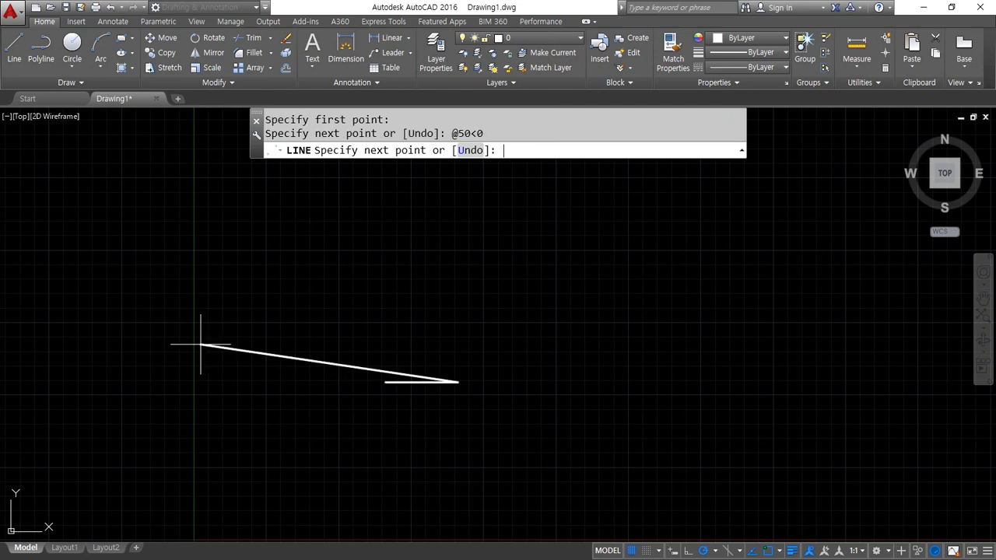
{"action": "scroll", "coordinate": [433, 320], "scroll_direction": "up", "scroll_amount": 4}
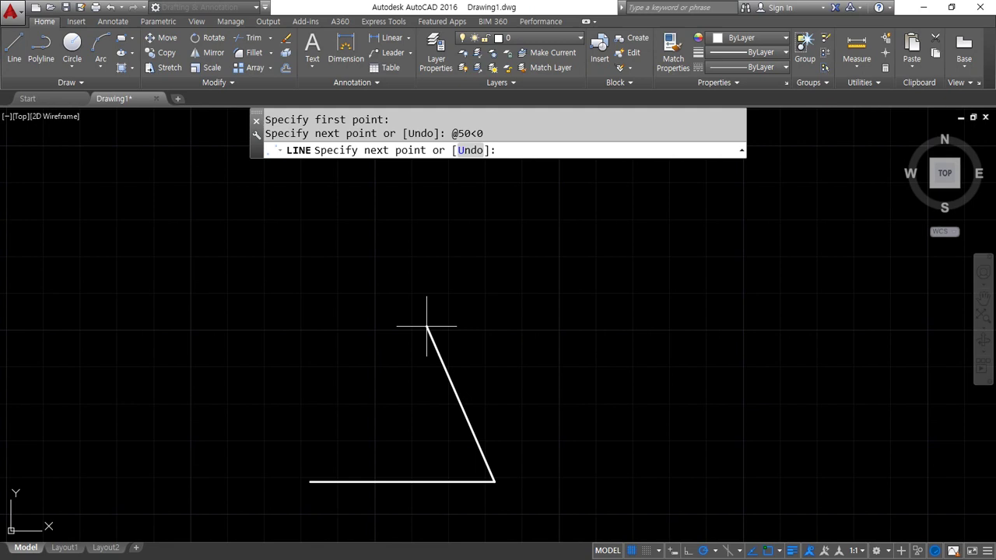
{"action": "type", "text": "@50<90"}
{"action": "key", "text": "Return"}
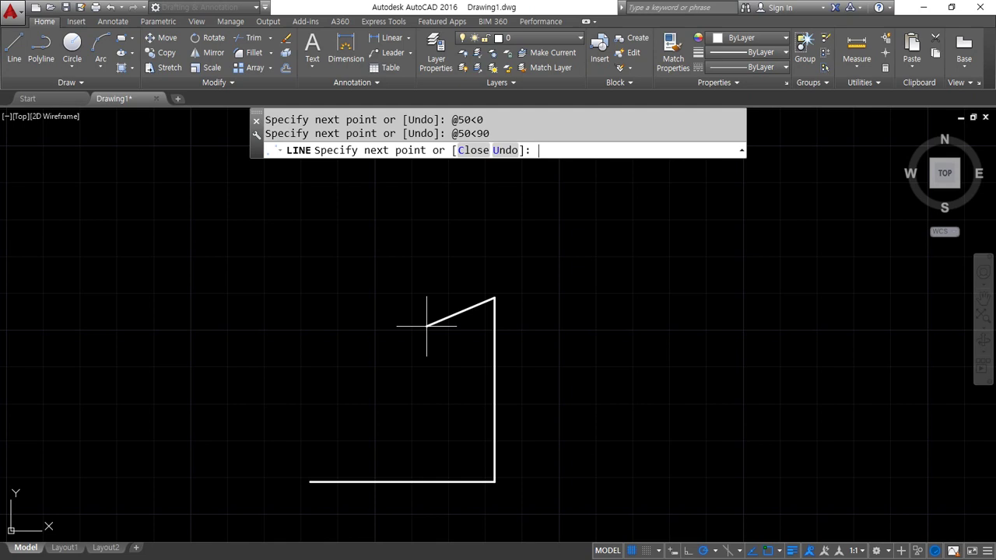
{"action": "type", "text": "@50<180"}
{"action": "key", "text": "Return"}
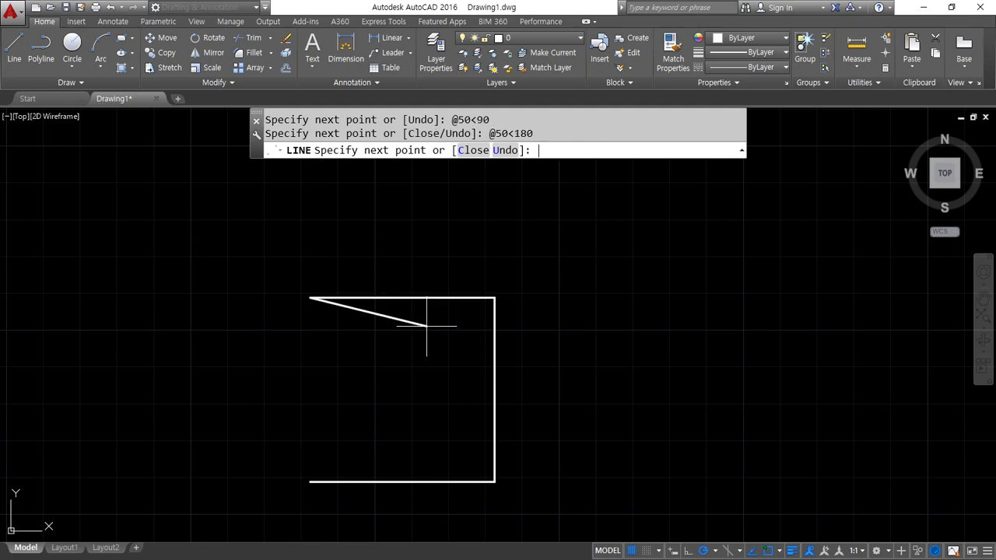
{"action": "type", "text": "@50<270"}
{"action": "left_click_drag", "start_coordinate": [271, 296], "coordinate": [377, 296]}
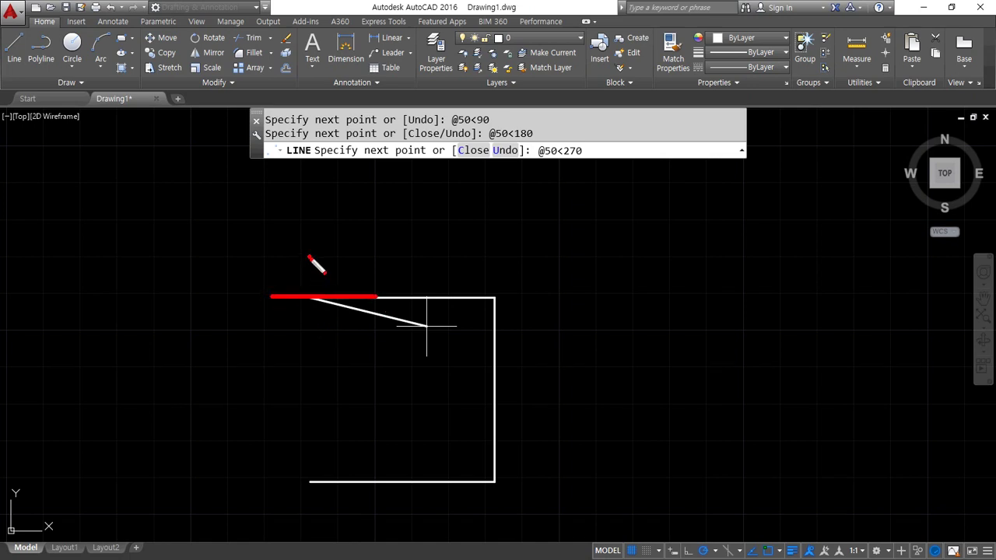
{"action": "left_click_drag", "start_coordinate": [310, 255], "coordinate": [310, 439]}
{"action": "mouse_move", "coordinate": [360, 279]}
{"action": "left_mouse_down"}
{"action": "mouse_move", "coordinate": [377, 304]}
{"action": "mouse_move", "coordinate": [419, 290]}
{"action": "left_mouse_up"}
{"action": "mouse_move", "coordinate": [319, 258]}
{"action": "left_mouse_down"}
{"action": "mouse_move", "coordinate": [292, 260]}
{"action": "mouse_move", "coordinate": [273, 302]}
{"action": "mouse_move", "coordinate": [282, 309]}
{"action": "left_mouse_up"}
{"action": "mouse_move", "coordinate": [300, 424]}
{"action": "left_mouse_down"}
{"action": "mouse_move", "coordinate": [309, 442]}
{"action": "mouse_move", "coordinate": [322, 418]}
{"action": "left_mouse_up"}
{"action": "left_click_drag", "start_coordinate": [286, 462], "coordinate": [345, 459]}
{"action": "mouse_move", "coordinate": [336, 290]}
{"action": "left_mouse_down"}
{"action": "mouse_move", "coordinate": [276, 294]}
{"action": "mouse_move", "coordinate": [305, 325]}
{"action": "mouse_move", "coordinate": [288, 333]}
{"action": "mouse_move", "coordinate": [339, 327]}
{"action": "mouse_move", "coordinate": [325, 332]}
{"action": "mouse_move", "coordinate": [333, 346]}
{"action": "mouse_move", "coordinate": [364, 348]}
{"action": "mouse_move", "coordinate": [375, 332]}
{"action": "mouse_move", "coordinate": [380, 381]}
{"action": "left_mouse_up"}
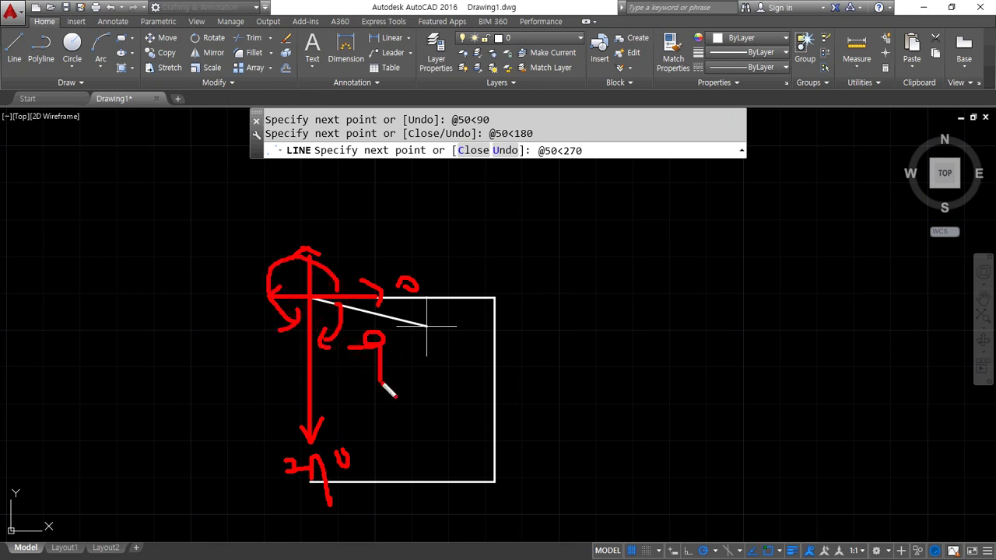
{"action": "left_click_drag", "start_coordinate": [398, 347], "coordinate": [396, 344]}
{"action": "key", "text": "Escape"}
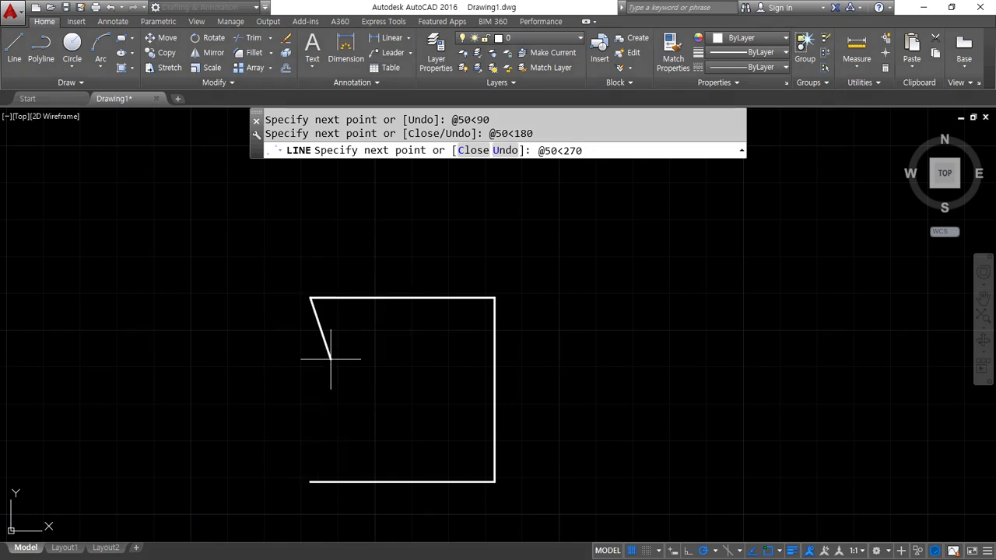
{"action": "key", "text": "Return"}
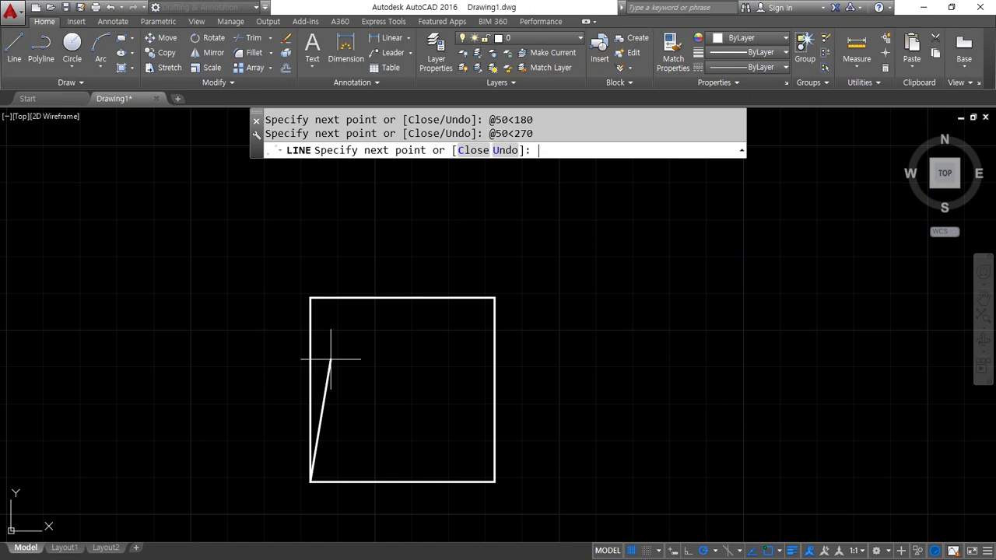
{"action": "key", "text": "ctrl+z"}
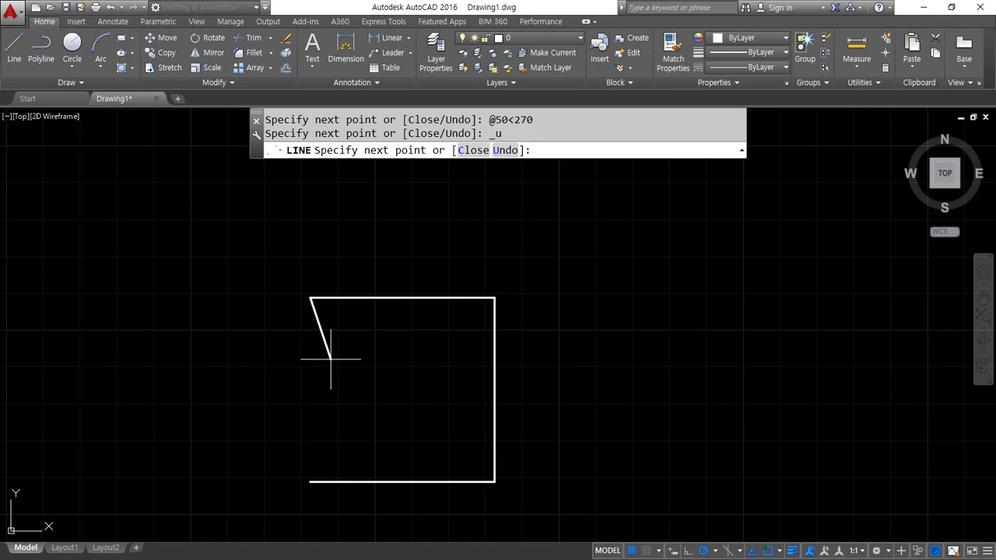
{"action": "type", "text": "@50<-90"}
{"action": "key", "text": "Return"}
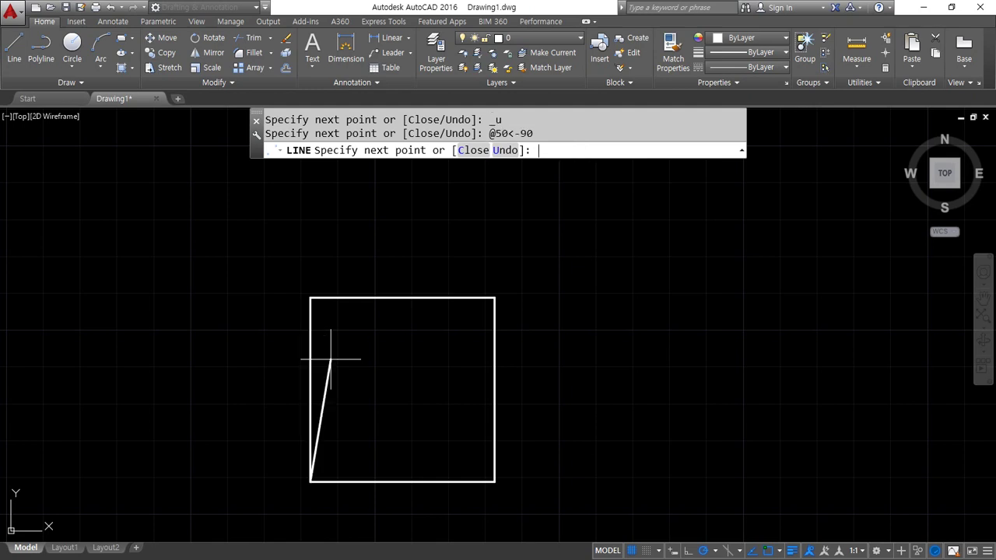
{"action": "type", "text": "@50<45"}
{"action": "key", "text": "Return"}
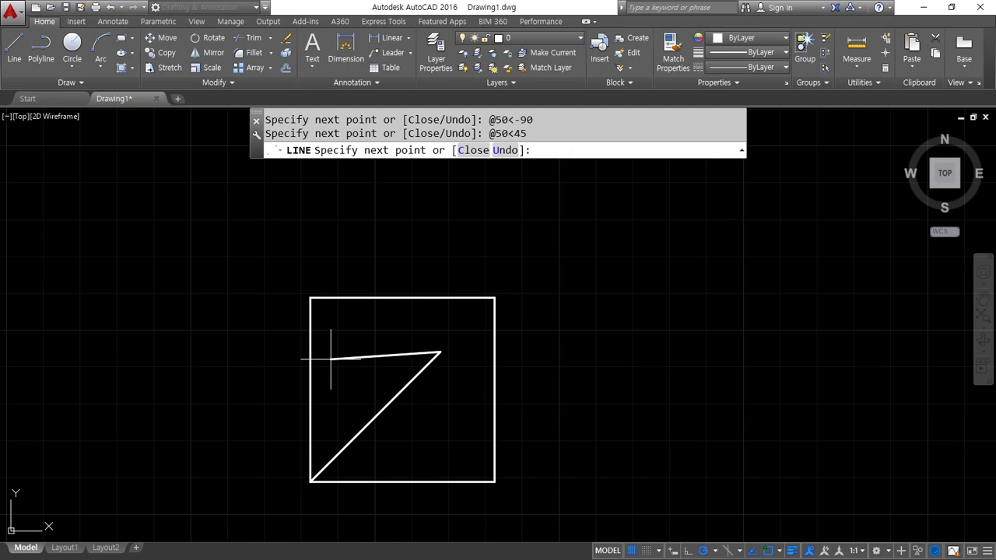
{"action": "key", "text": "Return"}
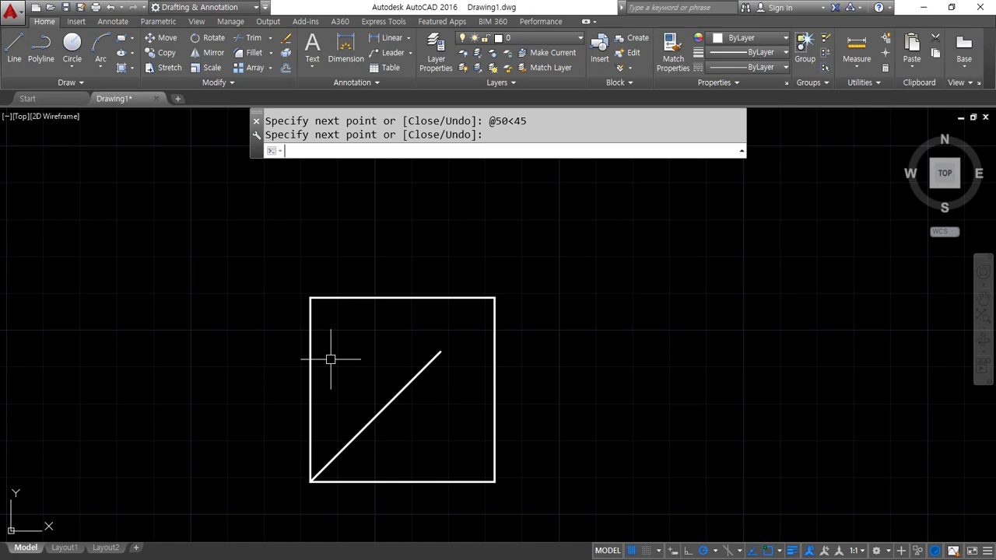
{"action": "key", "text": "Return"}
{"action": "left_click", "coordinate": [387, 423]}
{"action": "left_click", "coordinate": [367, 407]}
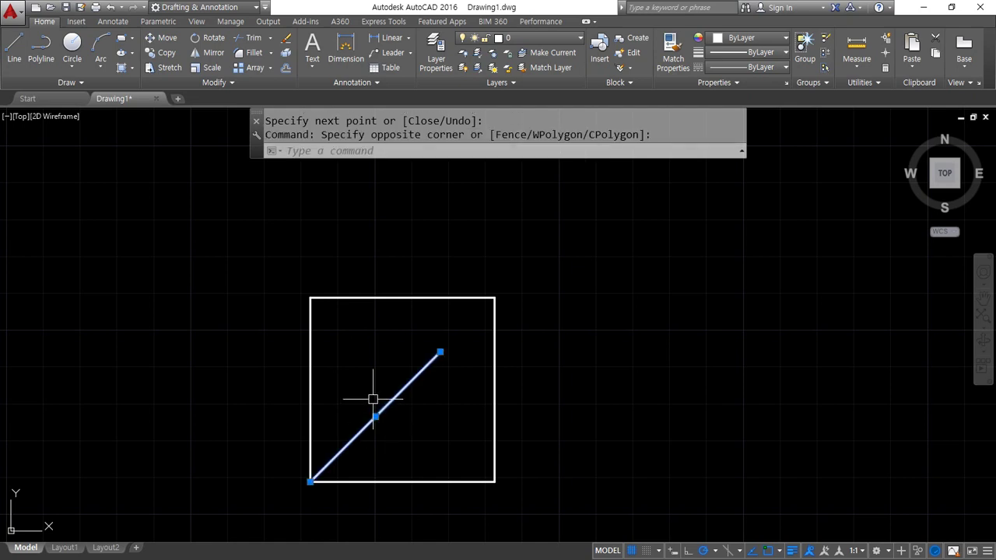
{"action": "type", "text": "e"}
{"action": "key", "text": "Return"}
{"action": "type", "text": "l"}
{"action": "key", "text": "Return"}
{"action": "left_click", "coordinate": [311, 481]}
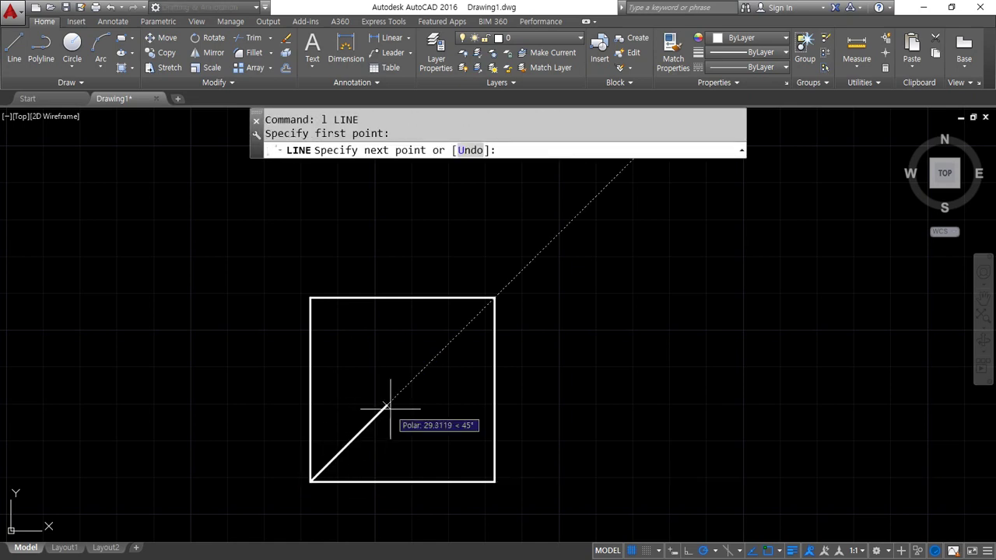
{"action": "type", "text": "@50,50"}
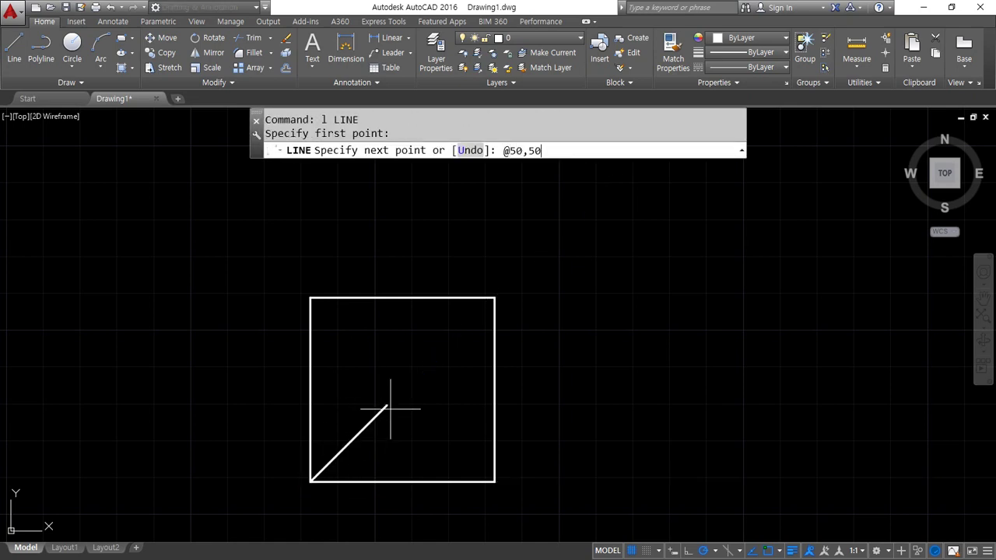
{"action": "key", "text": "Return"}
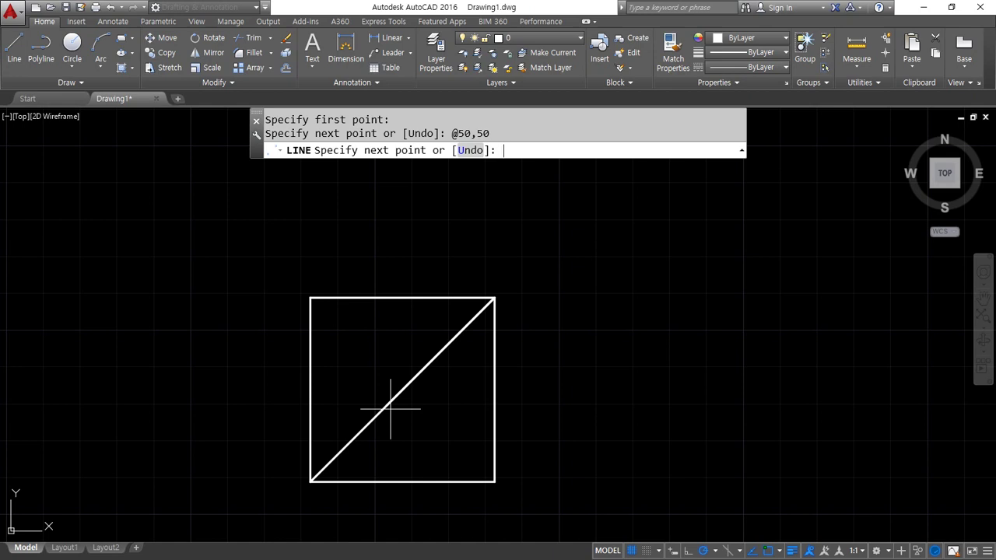
{"action": "key", "text": "Return"}
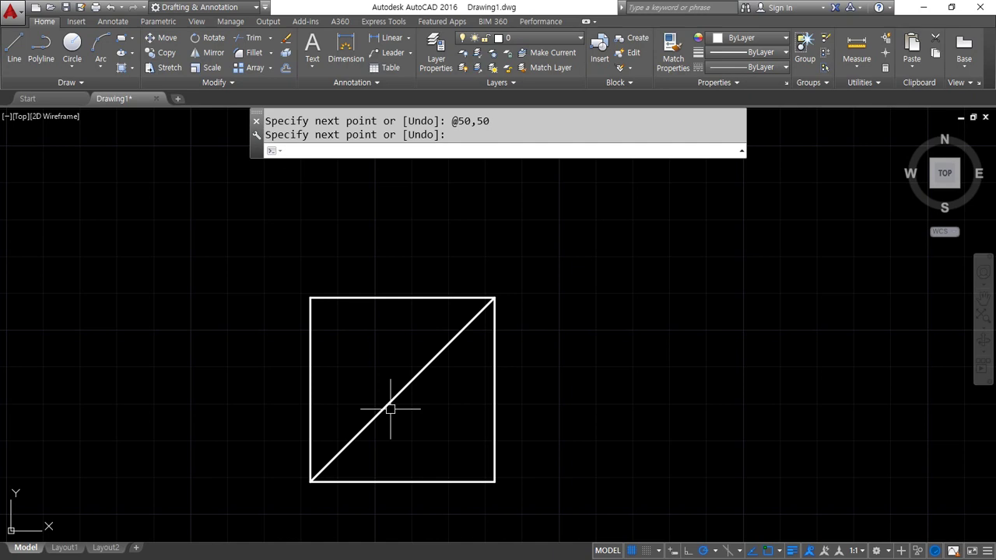
{"action": "key", "text": "Return"}
{"action": "type", "text": "l"}
{"action": "key", "text": "Return"}
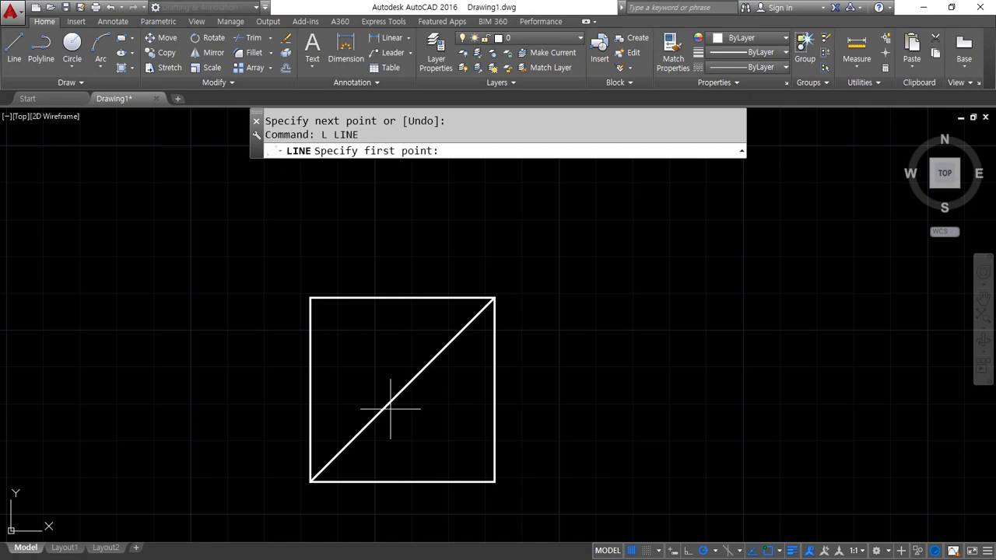
{"action": "scroll", "coordinate": [537, 299], "scroll_direction": "down", "scroll_amount": 2}
{"action": "middle_click_drag", "start_coordinate": [465, 391], "coordinate": [205, 380]}
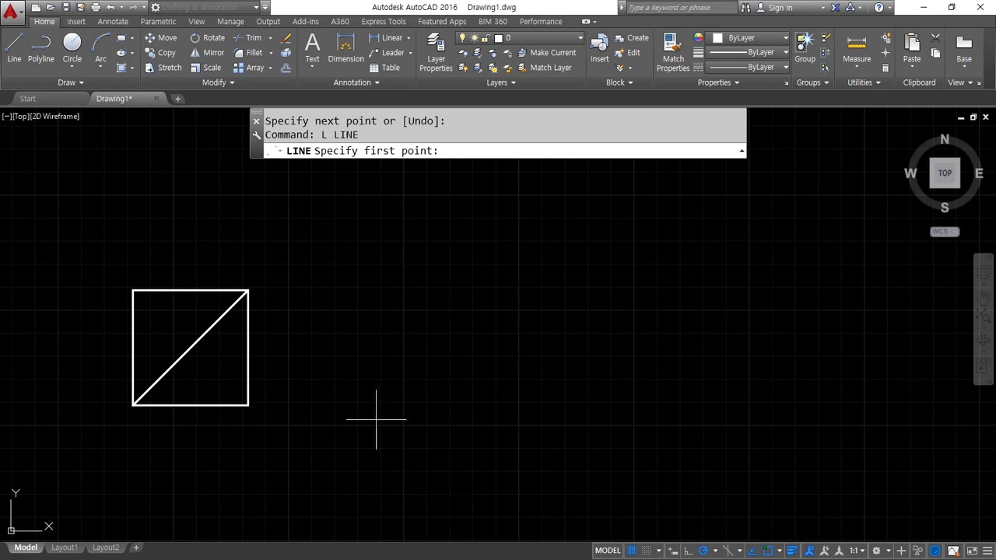
{"action": "left_click", "coordinate": [351, 393]}
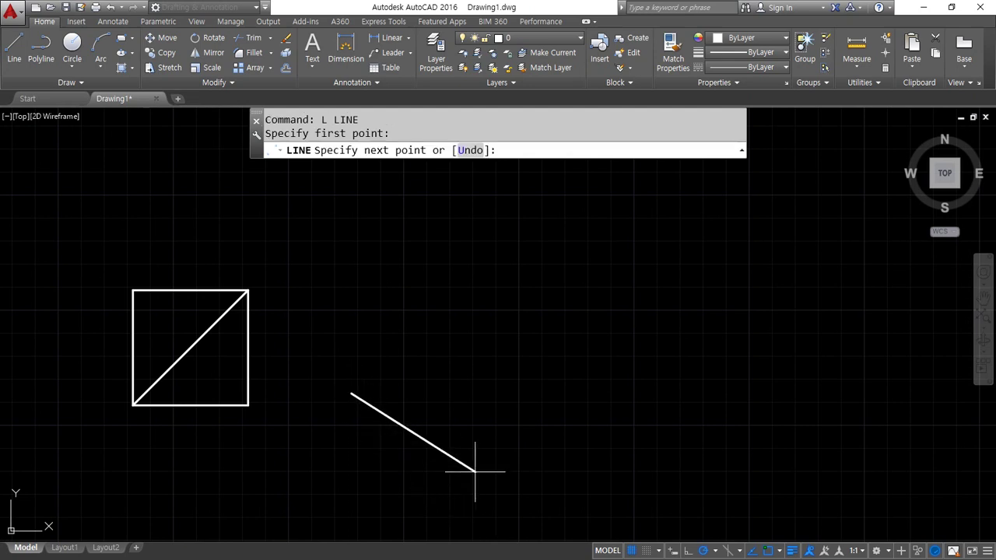
{"action": "key", "text": "F8"}
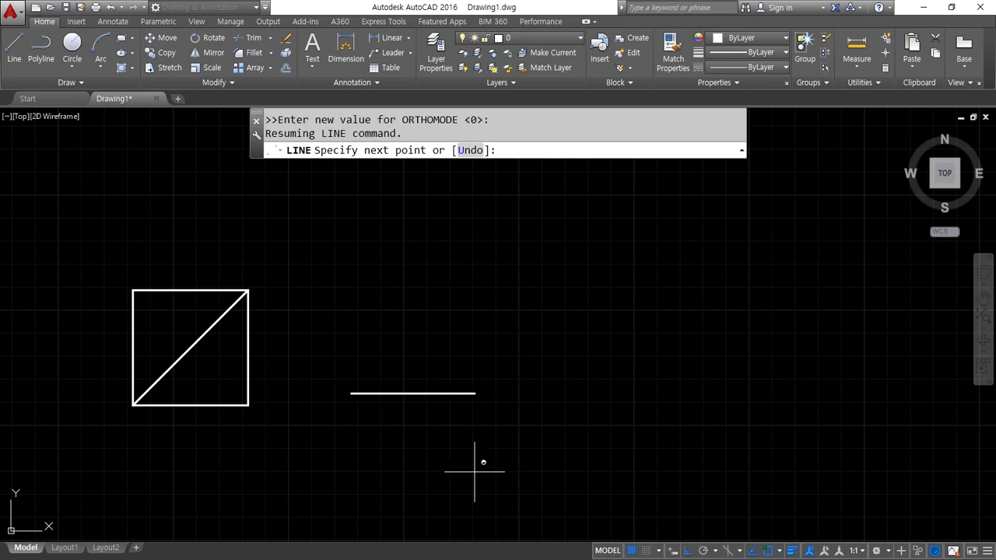
{"action": "type", "text": "@"}
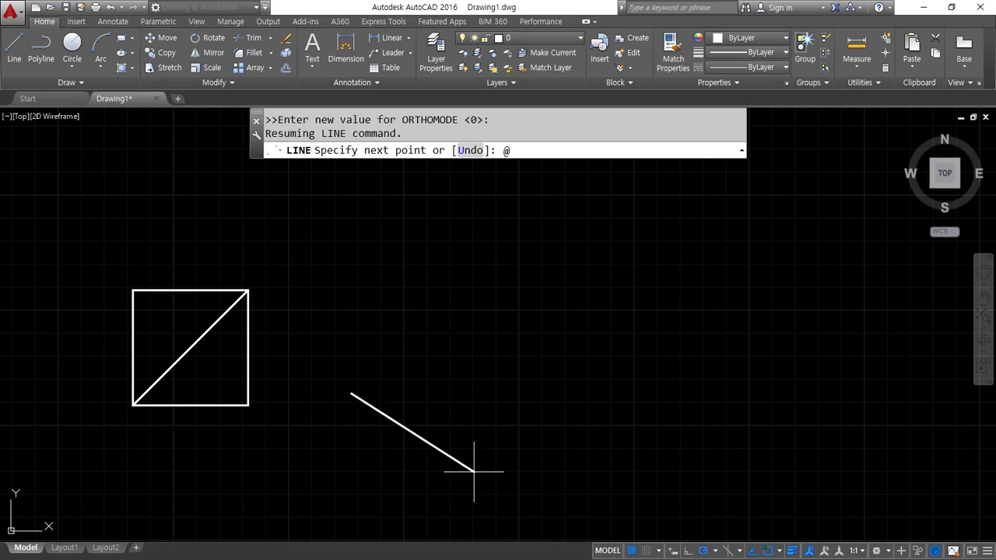
{"action": "type", "text": "50<0"}
{"action": "key", "text": "Return"}
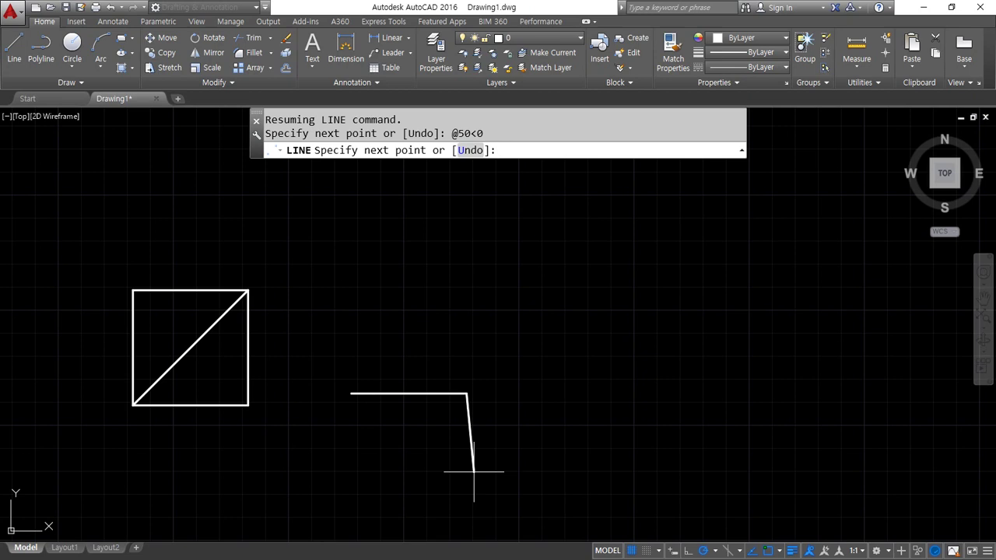
{"action": "type", "text": "@50<120"}
{"action": "key", "text": "Return"}
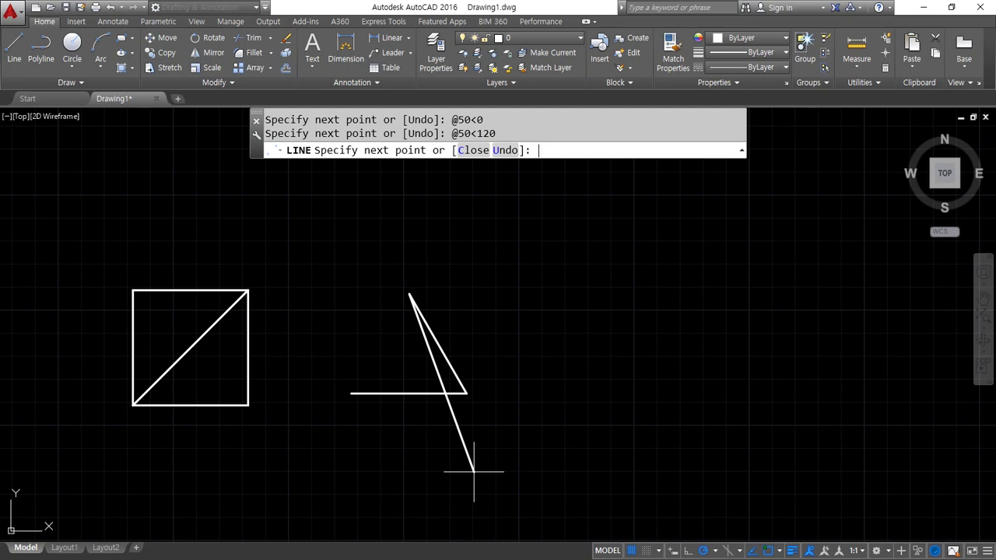
{"action": "type", "text": "@50<240"}
{"action": "key", "text": "Return"}
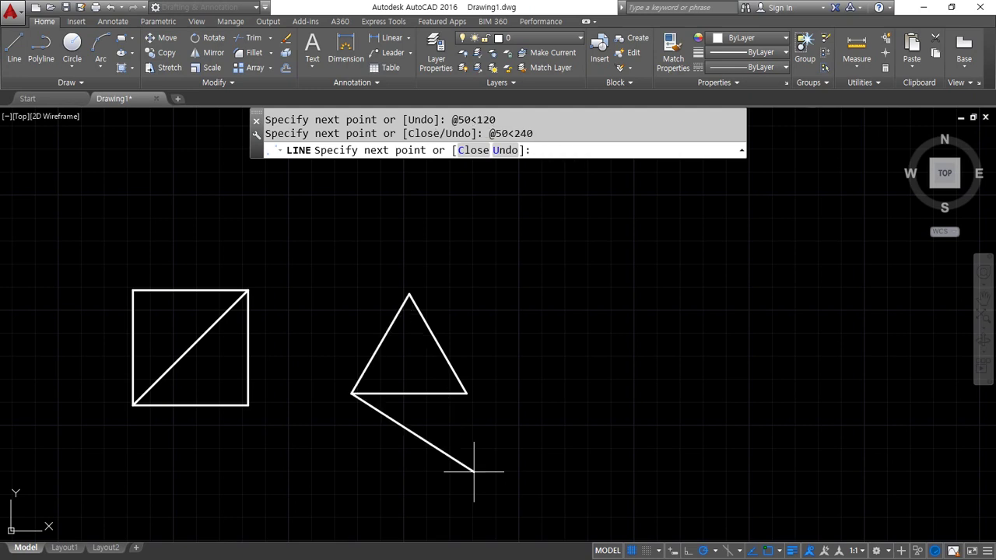
{"action": "key", "text": "Return"}
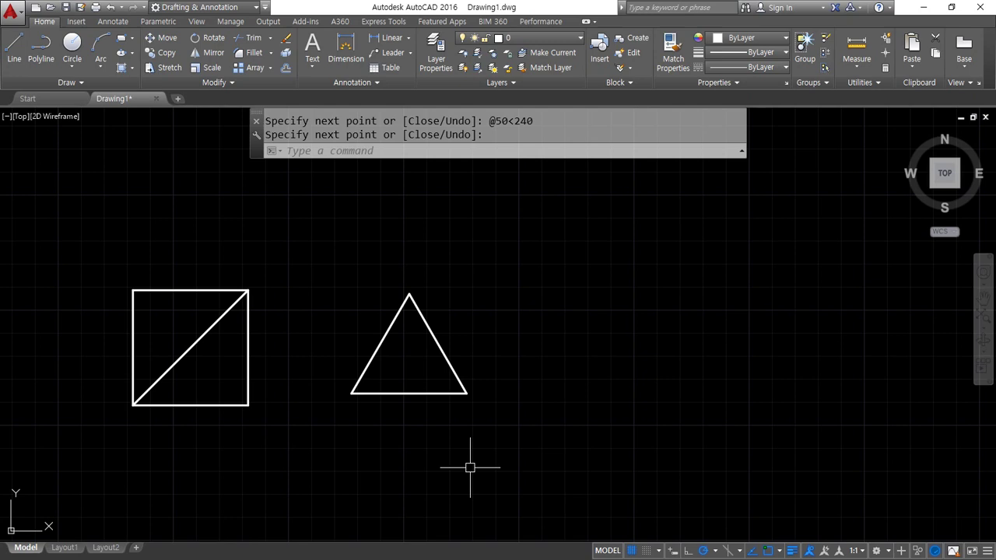
Switch to Calculator, move it over the drawing and compute 108 - 72.
{"action": "key", "text": "Return"}
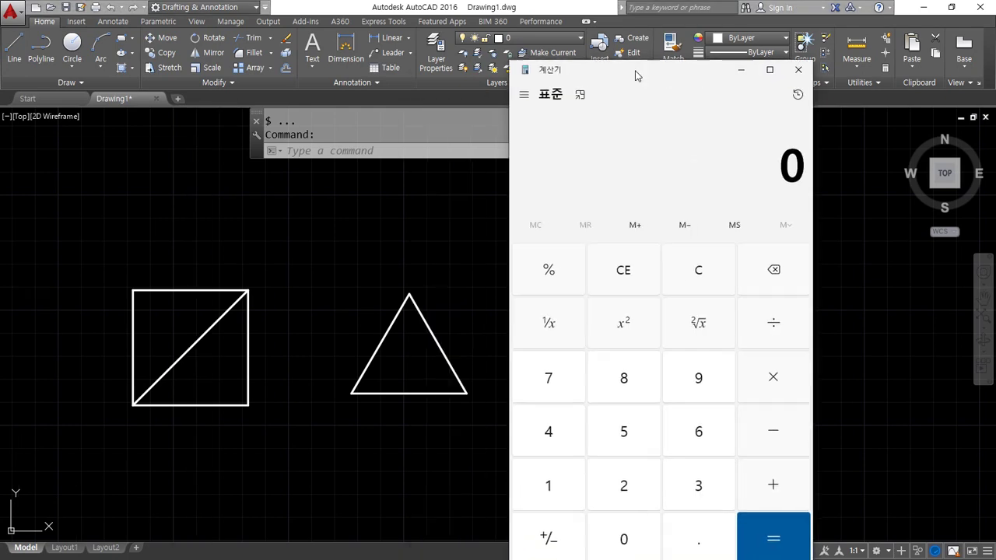
{"action": "left_click_drag", "start_coordinate": [635, 73], "coordinate": [367, 167]}
{"action": "type", "text": "108 - "}
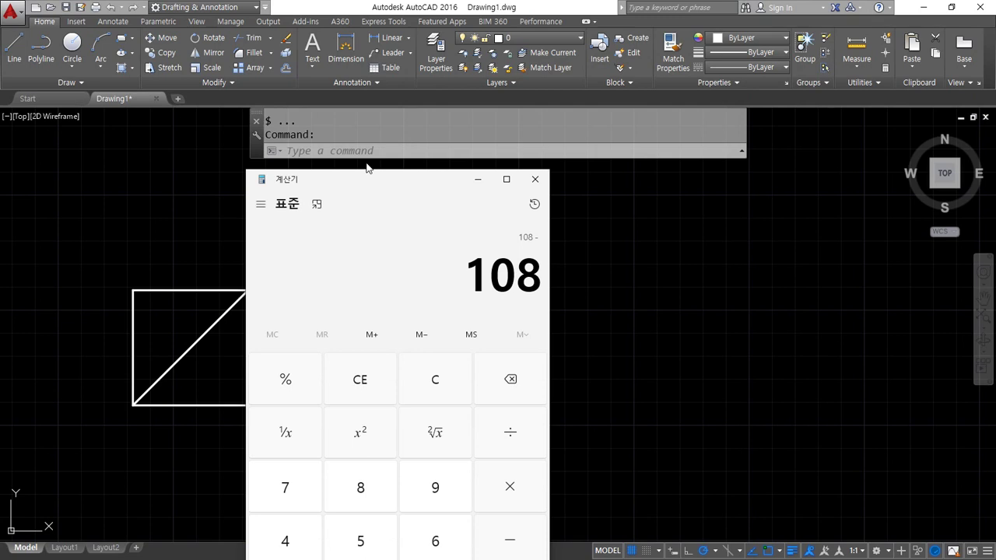
{"action": "type", "text": "72"}
{"action": "key", "text": "Return"}
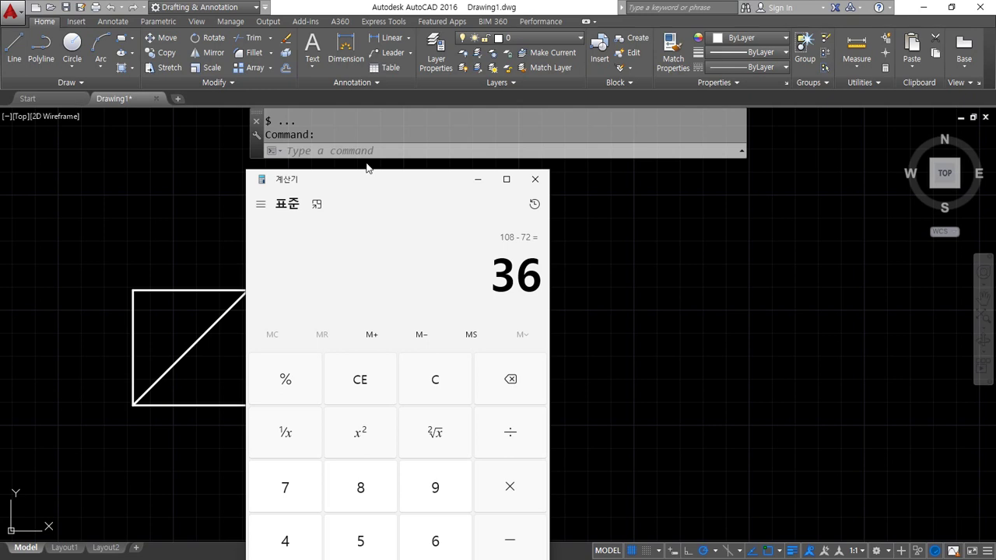
Compute 180 + 36 in the calculator and return to the AutoCAD drawing.
{"action": "type", "text": "18"}
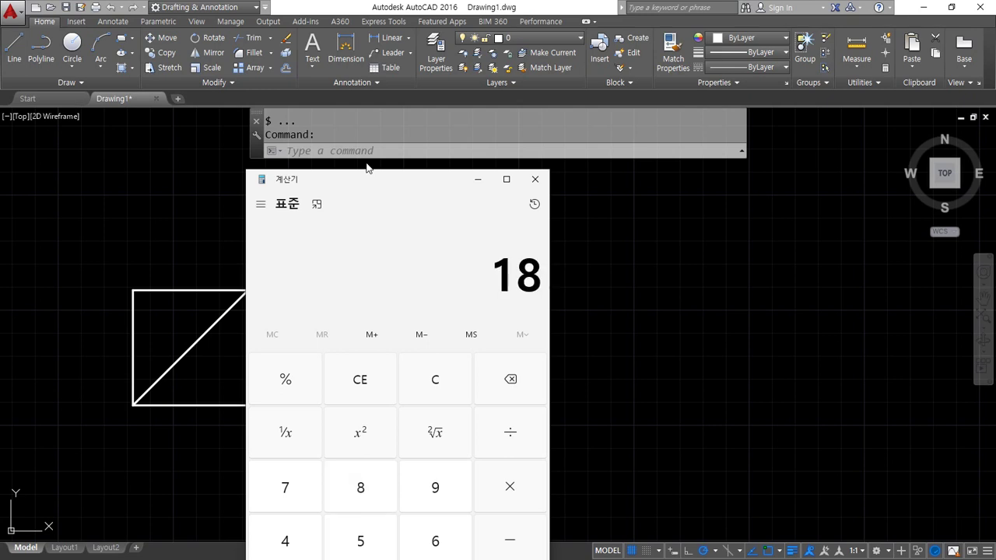
{"action": "type", "text": "0 + 36"}
{"action": "key", "text": "Return"}
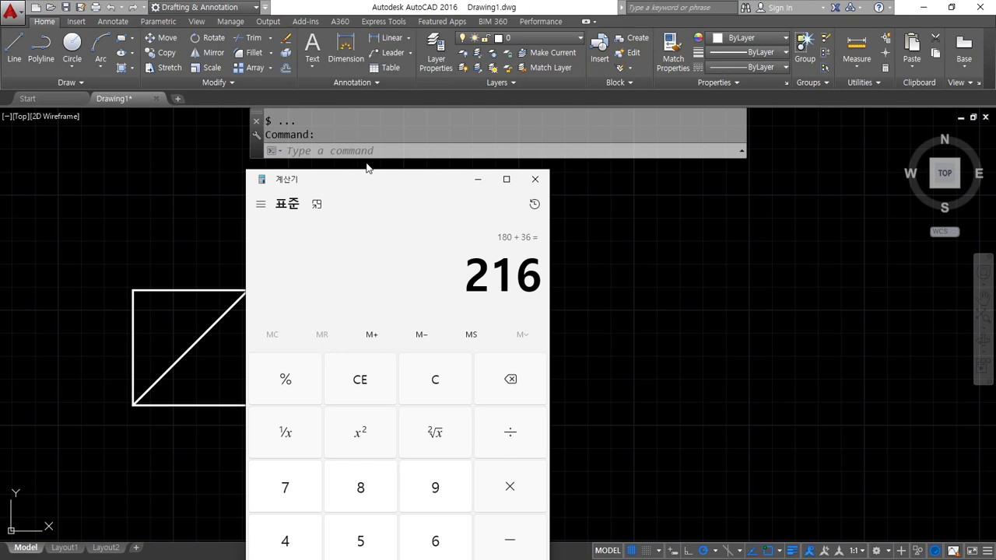
{"action": "left_click", "coordinate": [562, 277]}
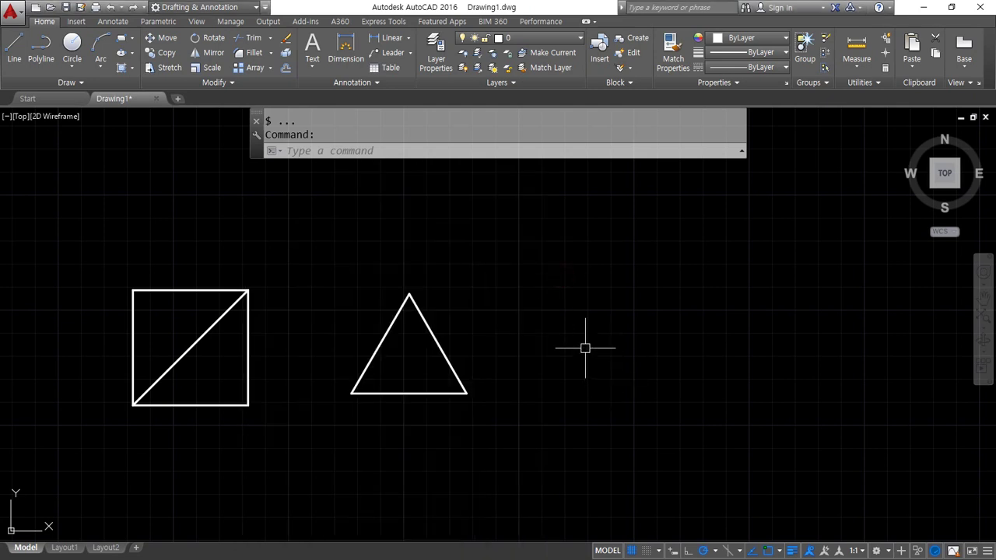
{"action": "type", "text": "L"}
{"action": "key", "text": "Return"}
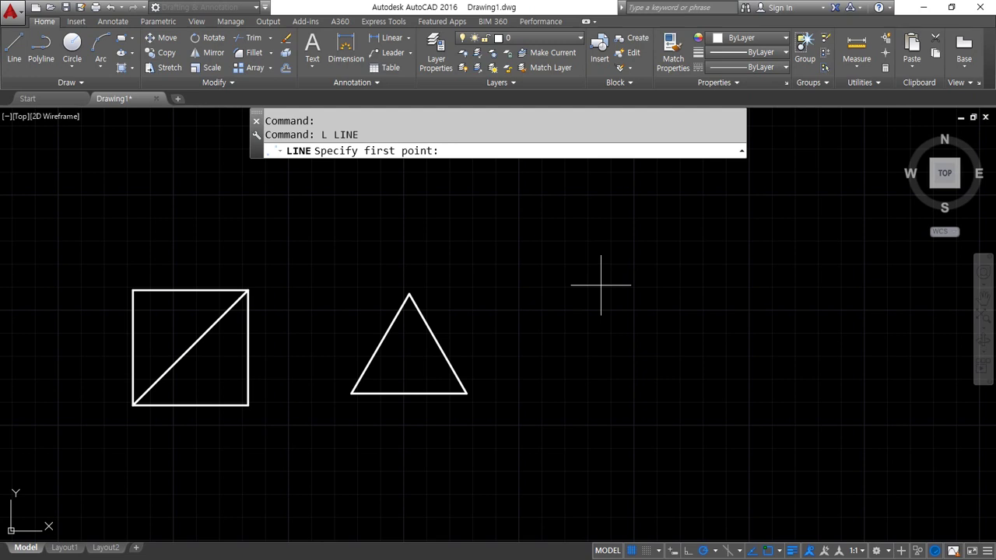
{"action": "left_click", "coordinate": [564, 393]}
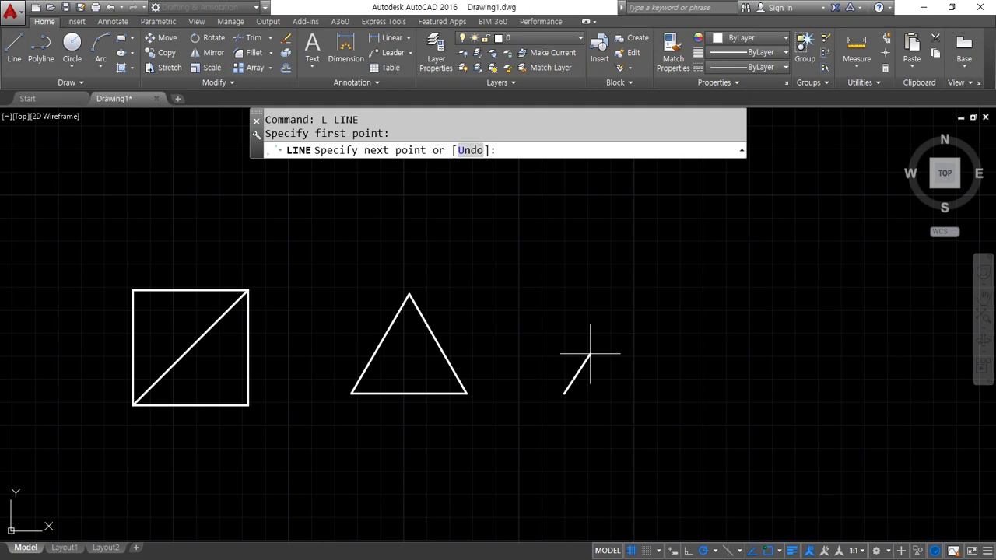
{"action": "type", "text": "@50<0"}
{"action": "key", "text": "Return"}
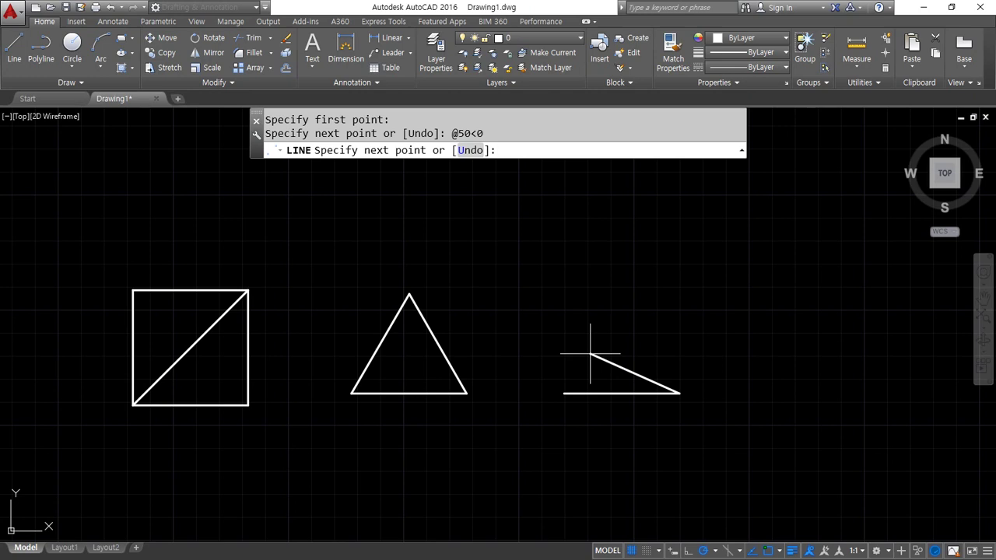
{"action": "type", "text": "@<72"}
{"action": "key", "text": "Return"}
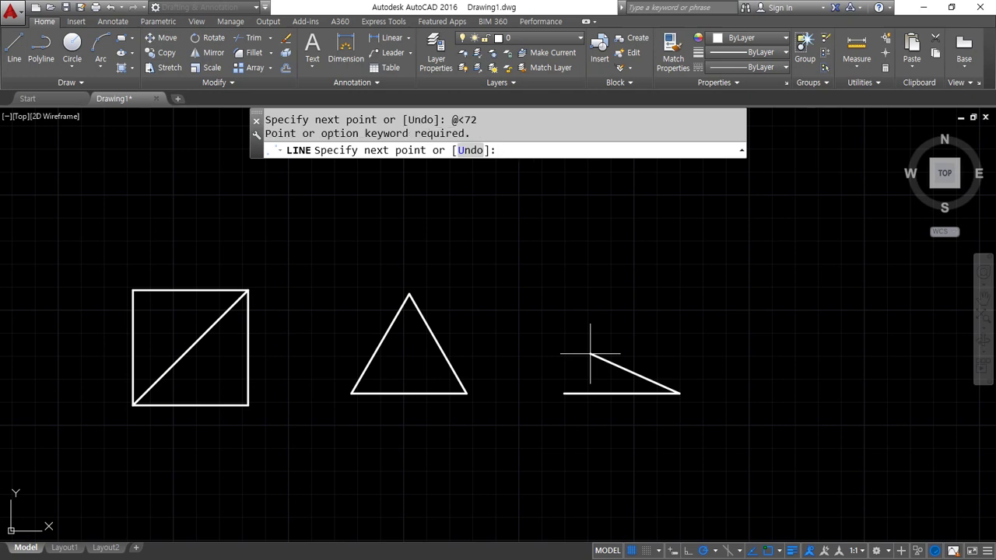
{"action": "type", "text": "@50<72"}
{"action": "key", "text": "Return"}
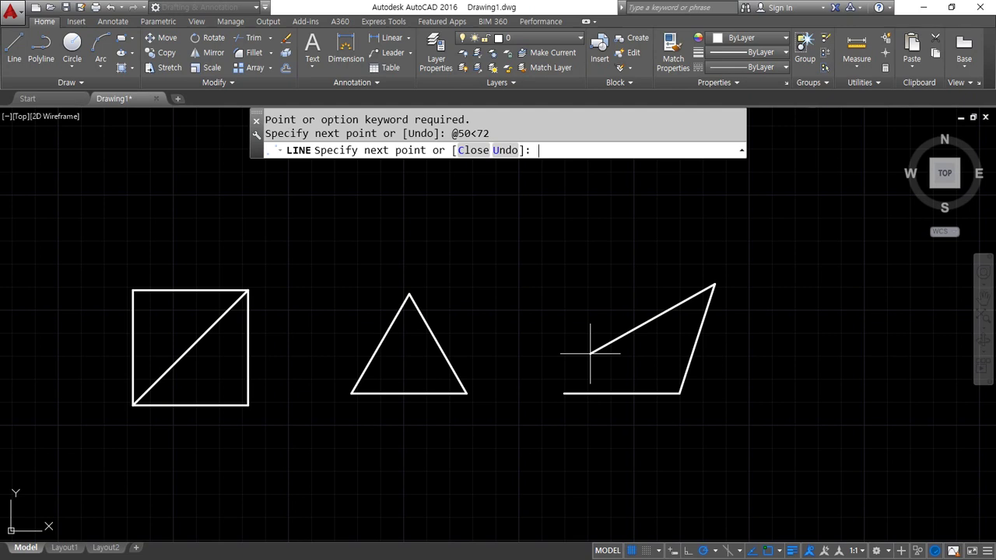
{"action": "type", "text": "@50<144"}
{"action": "key", "text": "Return"}
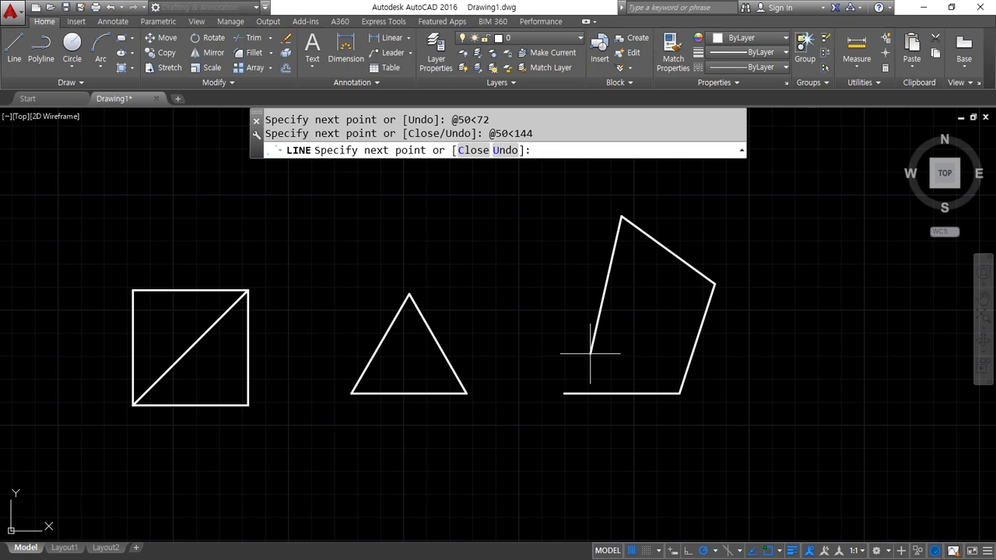
{"action": "type", "text": "@50<216"}
{"action": "key", "text": "Return"}
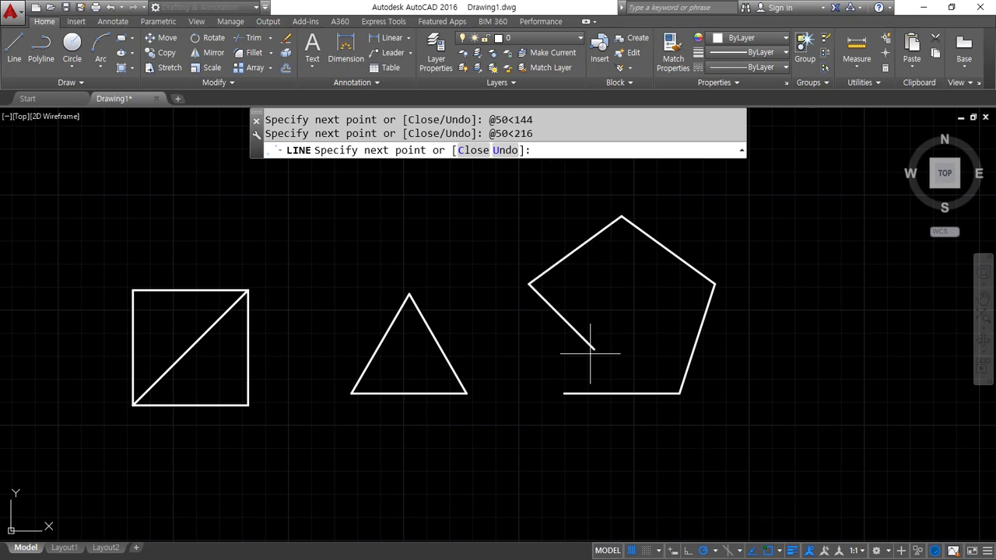
Close the pentagon with its last side back to the starting point of the base.
{"action": "type", "text": "c"}
{"action": "key", "text": "Return"}
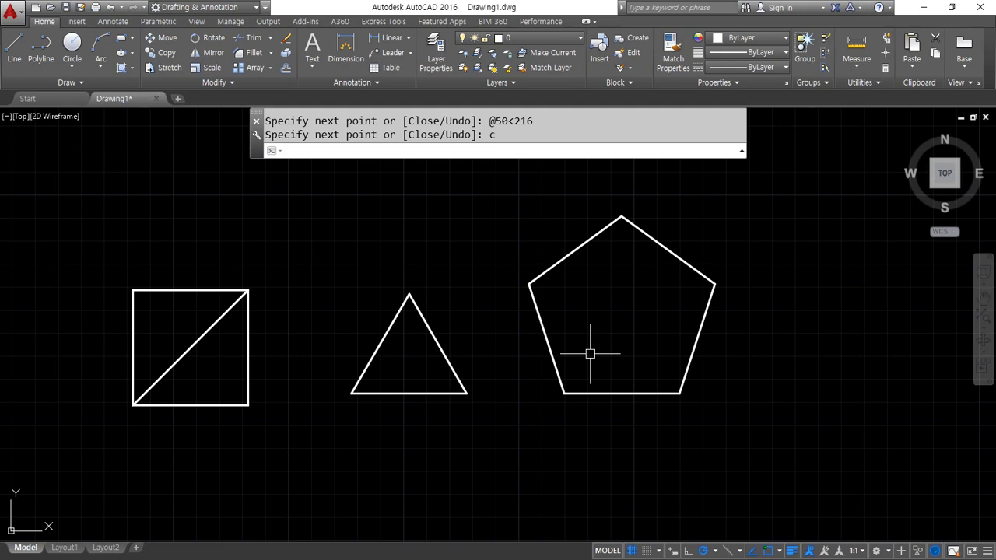
Switch to the Notepad notes and review the Circle section, highlighting its heading and the R50 and ø50 notations.
{"action": "key", "text": "alt+Tab"}
{"action": "left_click_drag", "start_coordinate": [281, 211], "coordinate": [22, 211]}
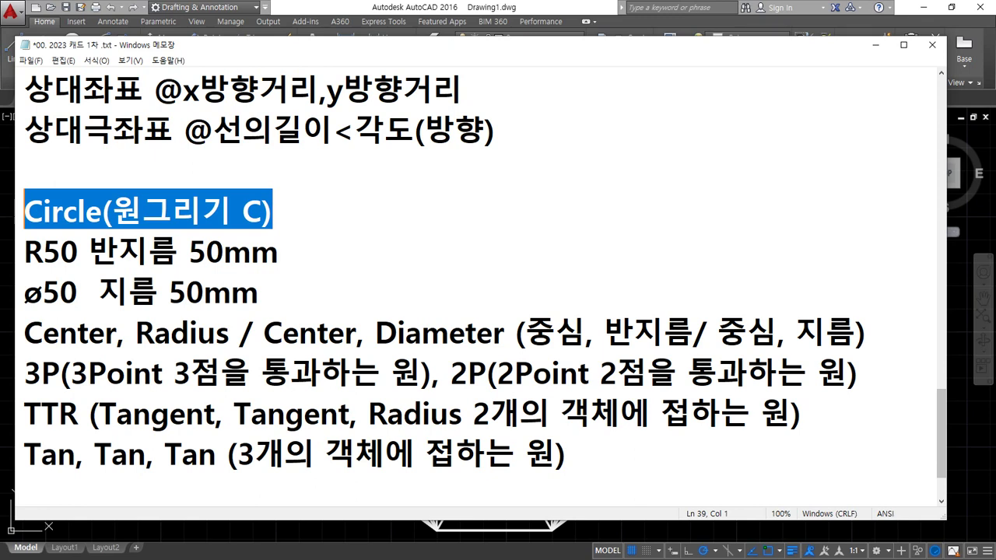
{"action": "left_click_drag", "start_coordinate": [78, 253], "coordinate": [24, 257]}
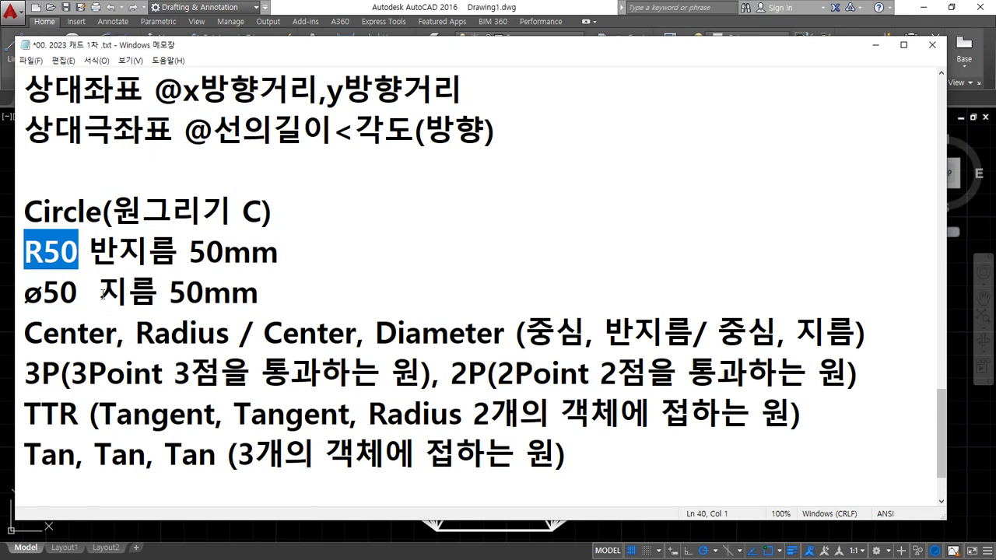
{"action": "left_click", "coordinate": [61, 293]}
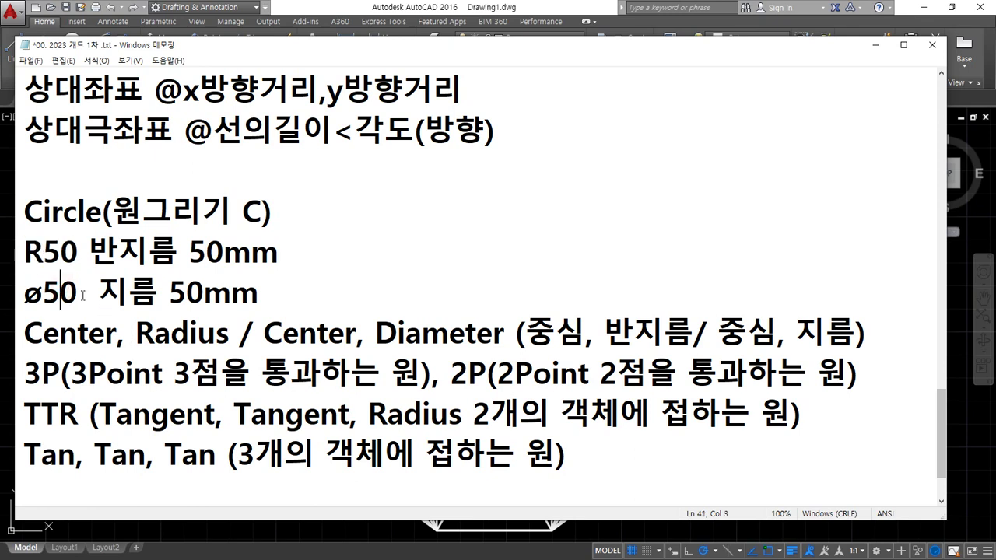
{"action": "left_click_drag", "start_coordinate": [79, 295], "coordinate": [24, 294]}
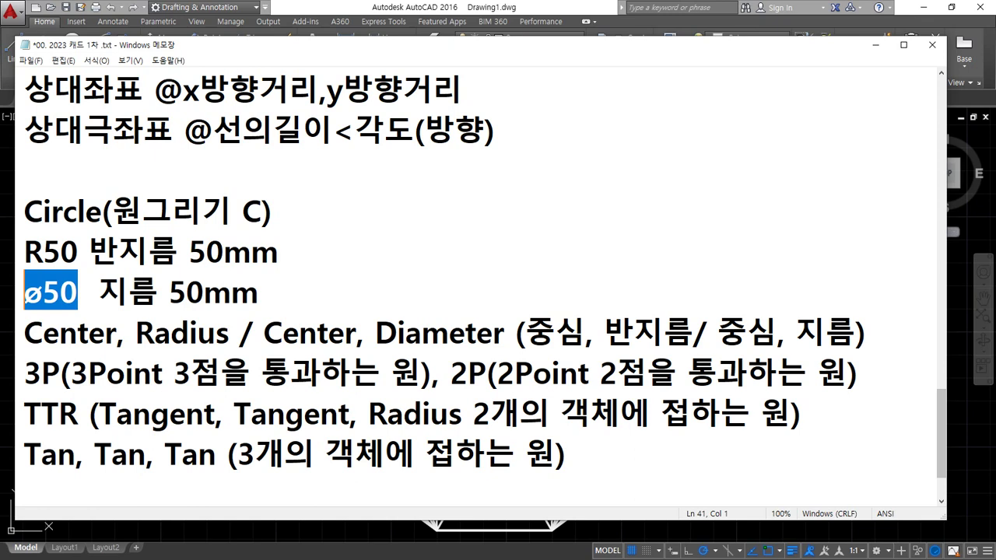
Return to the AutoCAD drawing and look over the available methods for drawing a circle.
{"action": "left_click", "coordinate": [337, 7]}
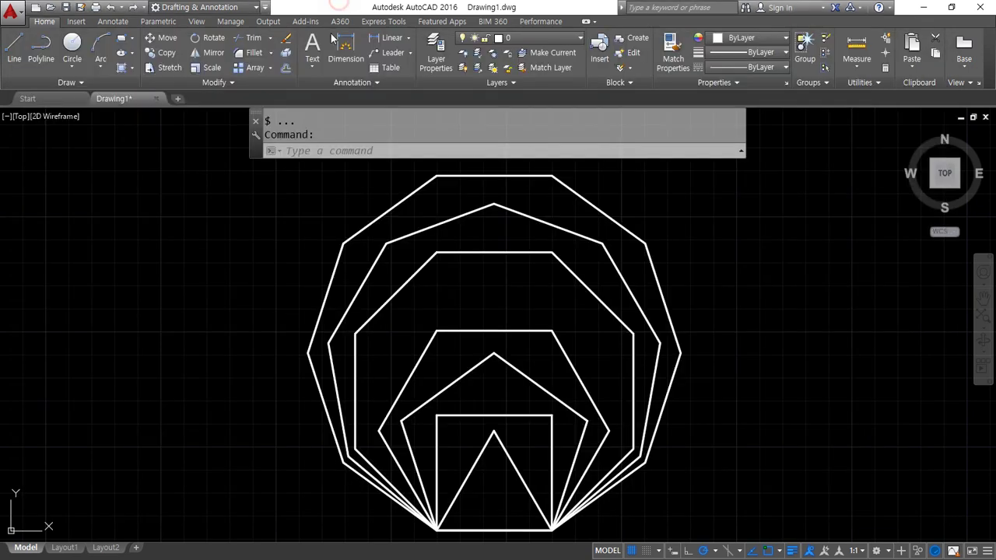
{"action": "left_click", "coordinate": [65, 66]}
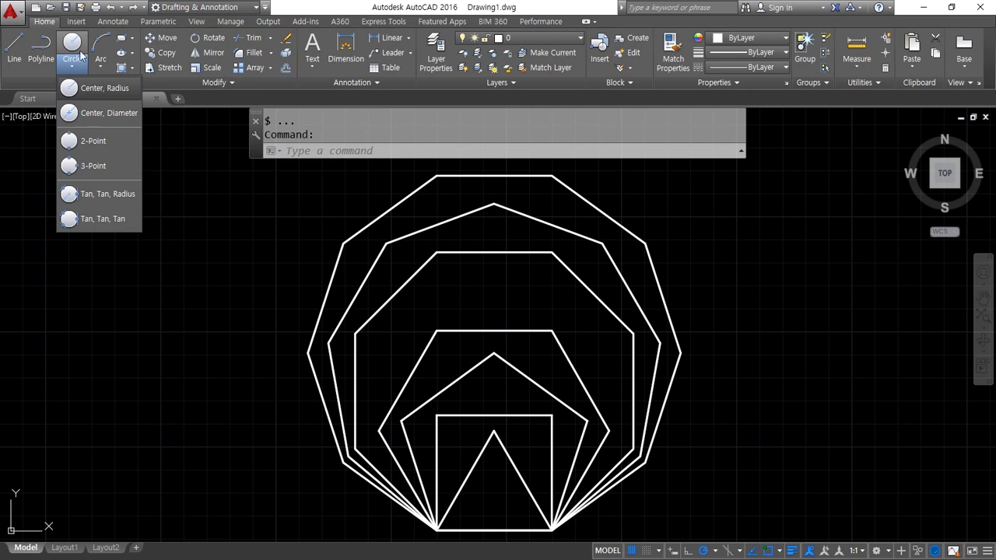
{"action": "left_click", "coordinate": [901, 432]}
Erase all objects in the drawing and zoom to All.
{"action": "type", "text": "e"}
{"action": "key", "text": "space"}
{"action": "type", "text": "all"}
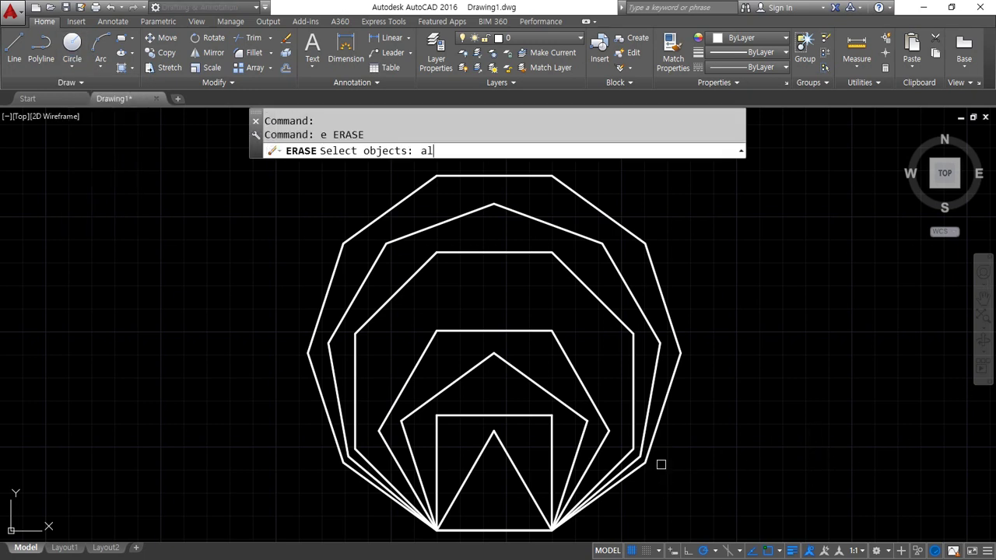
{"action": "key", "text": "Return"}
{"action": "key", "text": "Return"}
{"action": "type", "text": "z"}
{"action": "key", "text": "space"}
{"action": "type", "text": "a"}
{"action": "key", "text": "space"}
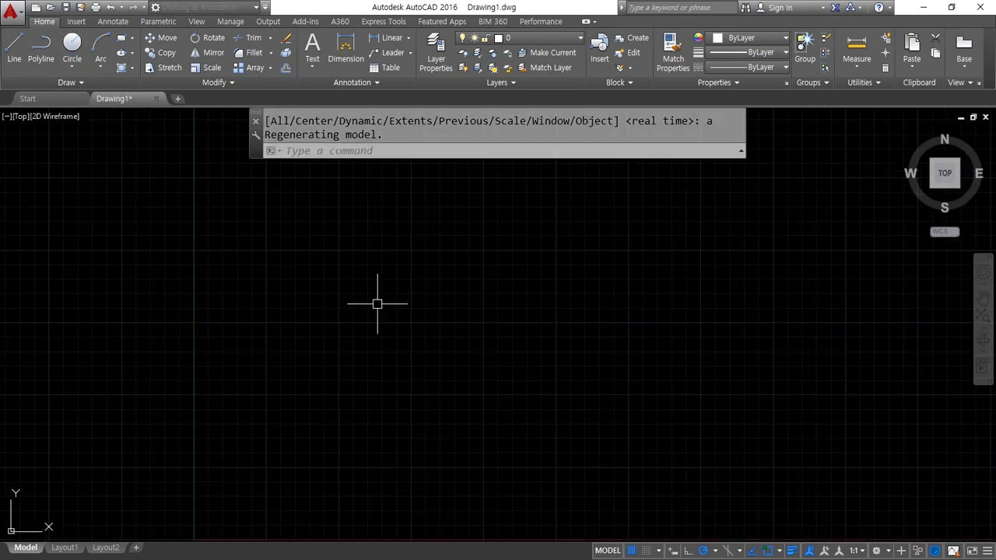
Draw a circle with a radius of 50 around a free center point in the empty drawing.
{"action": "type", "text": "c"}
{"action": "key", "text": "space"}
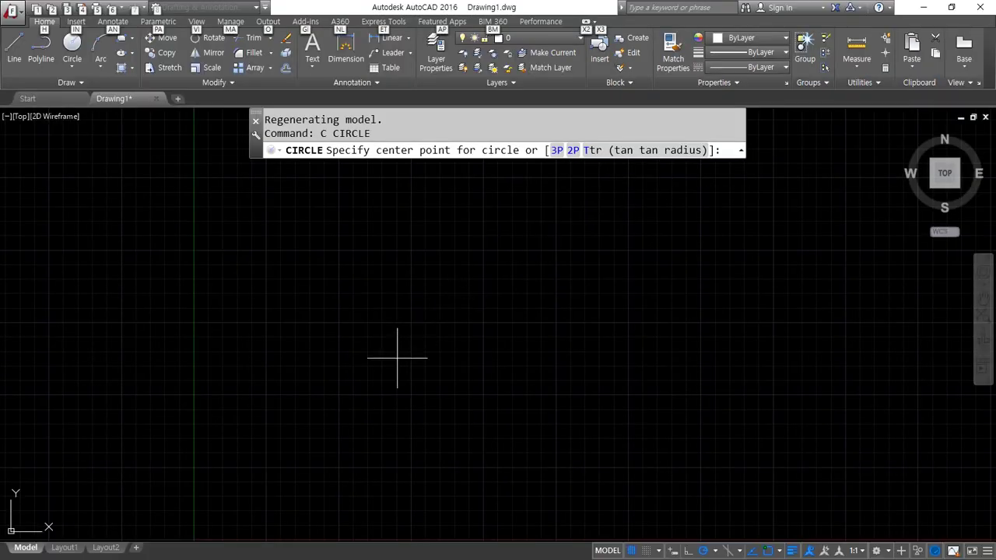
{"action": "left_click", "coordinate": [370, 337]}
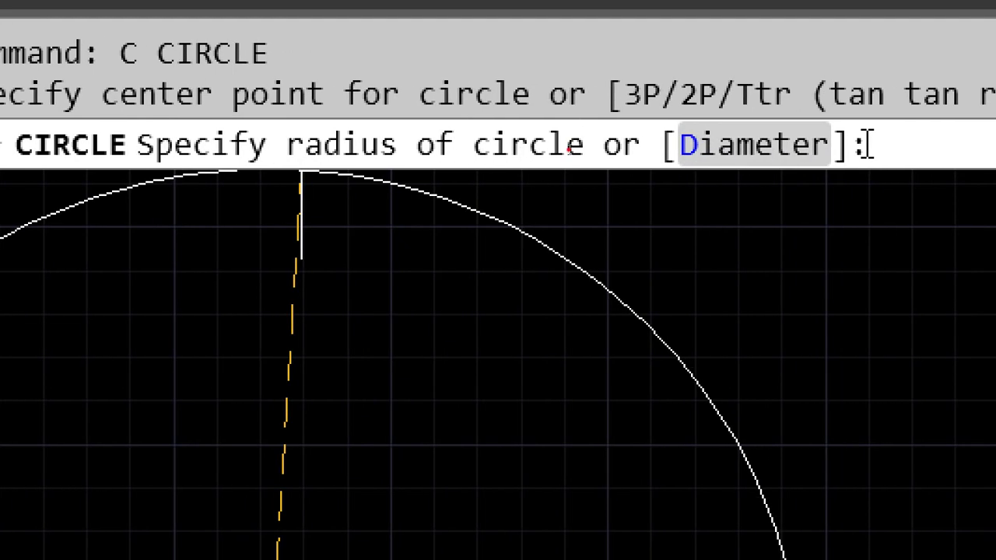
{"action": "type", "text": "50"}
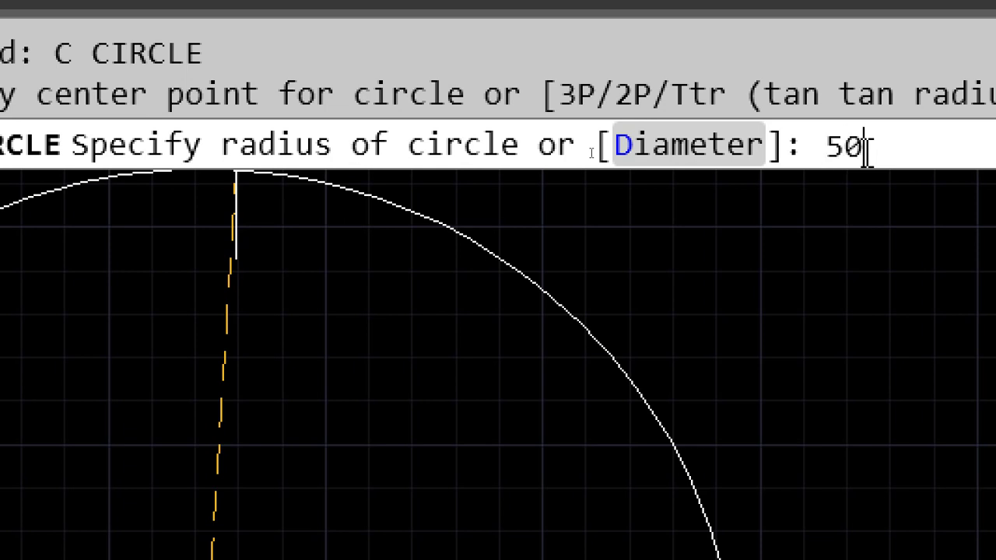
{"action": "key", "text": "Return"}
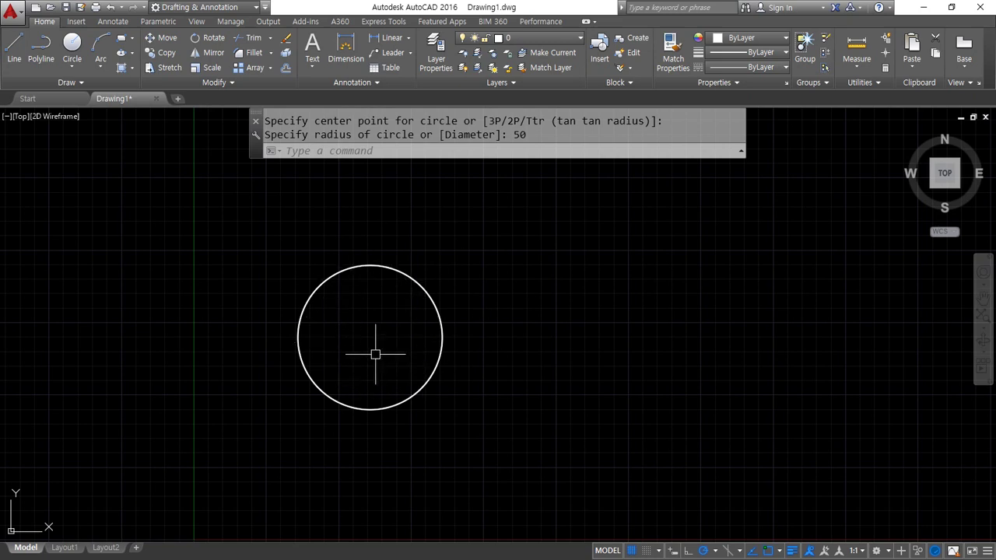
Draw a second circle to the right of the first, using the Diameter option with a value of 50.
{"action": "type", "text": "c"}
{"action": "key", "text": "Return"}
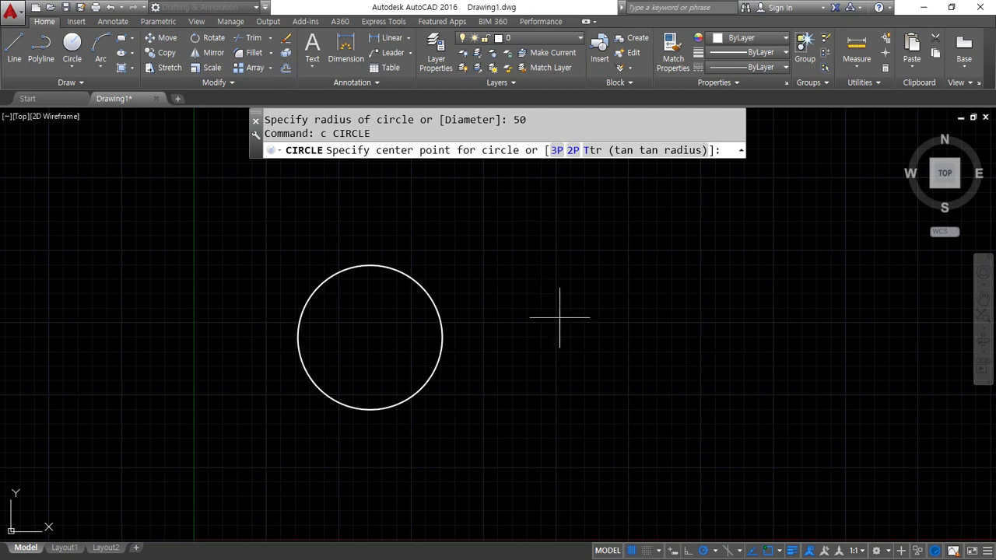
{"action": "left_click", "coordinate": [582, 331]}
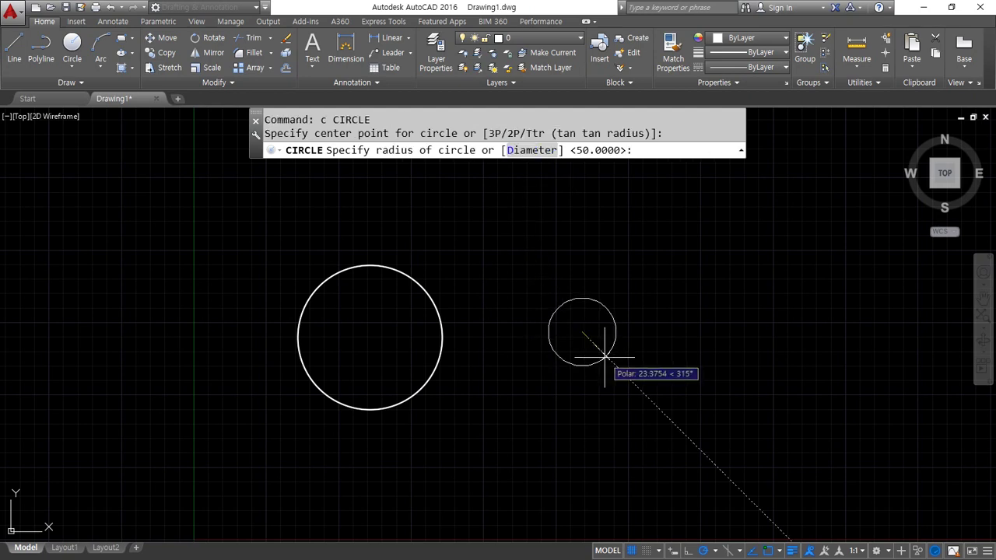
{"action": "type", "text": "3"}
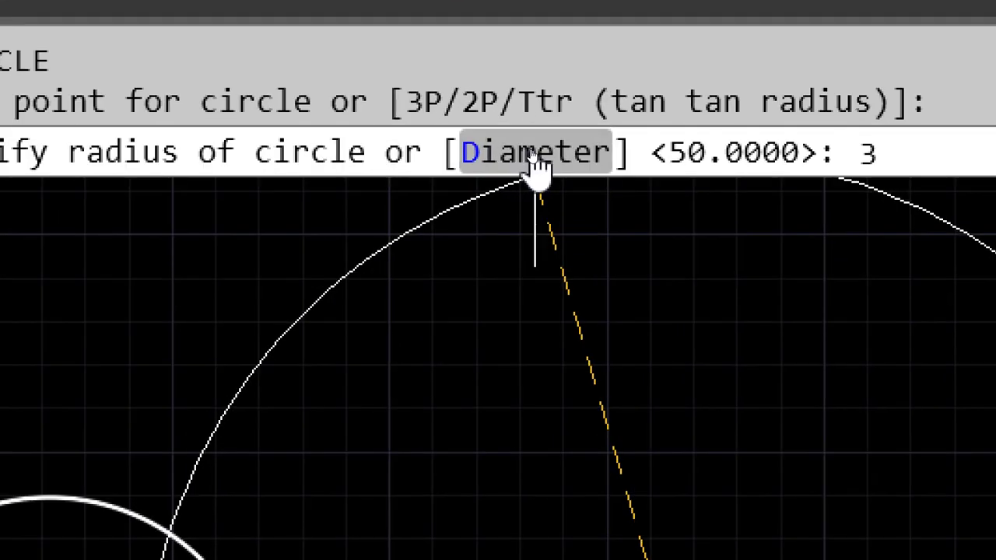
{"action": "left_click", "coordinate": [537, 167]}
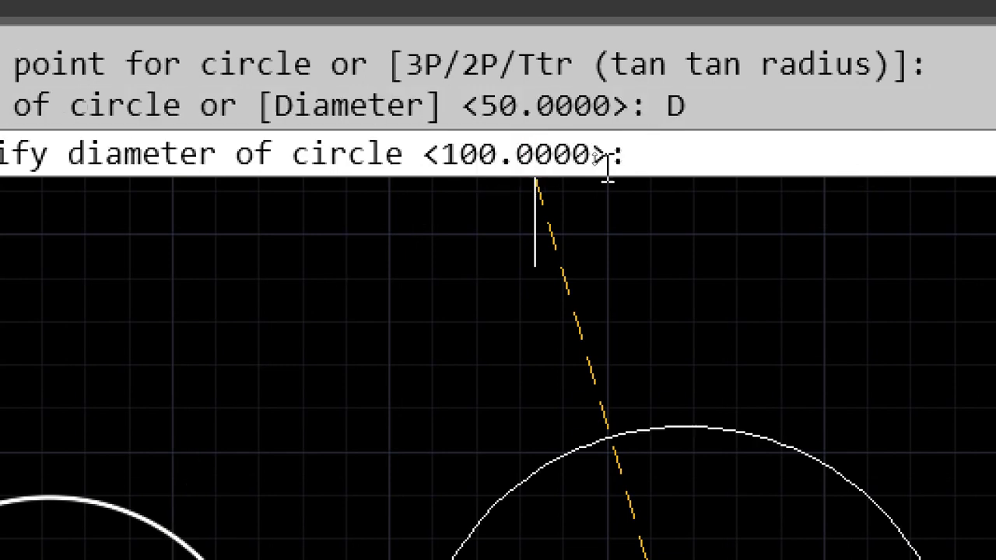
{"action": "type", "text": "50"}
{"action": "key", "text": "Return"}
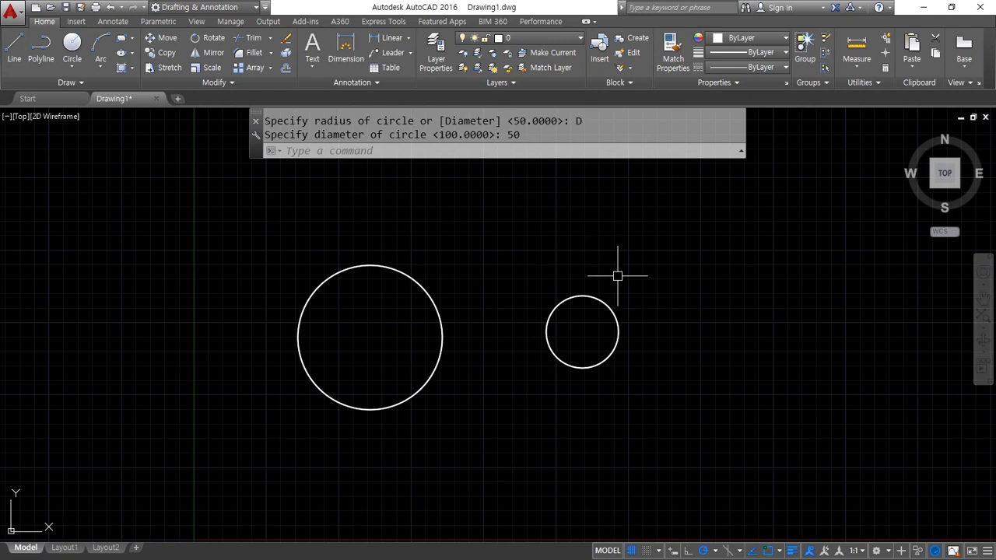
Select both circles with a crossing window and erase them.
{"action": "left_click", "coordinate": [700, 412]}
{"action": "left_click", "coordinate": [200, 257]}
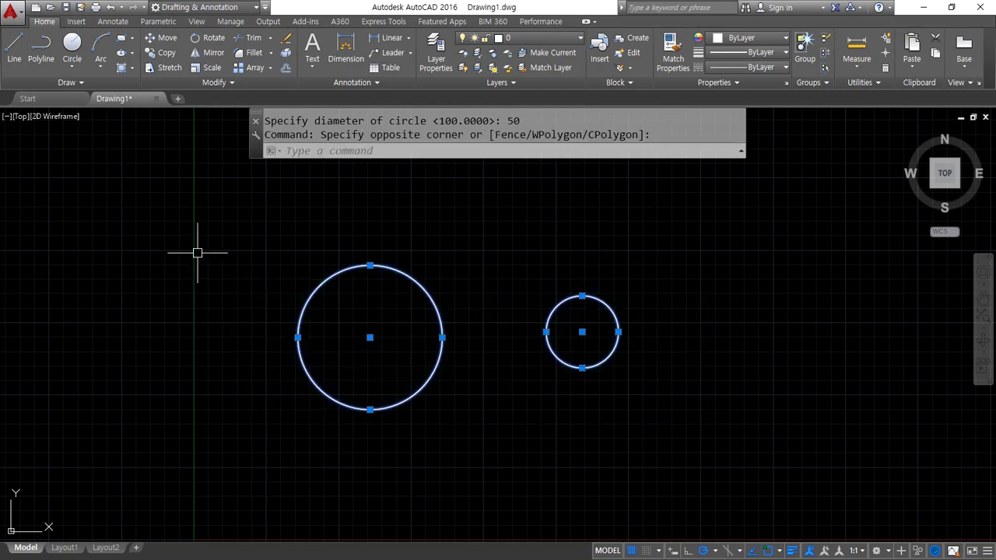
{"action": "type", "text": "e"}
{"action": "key", "text": "Return"}
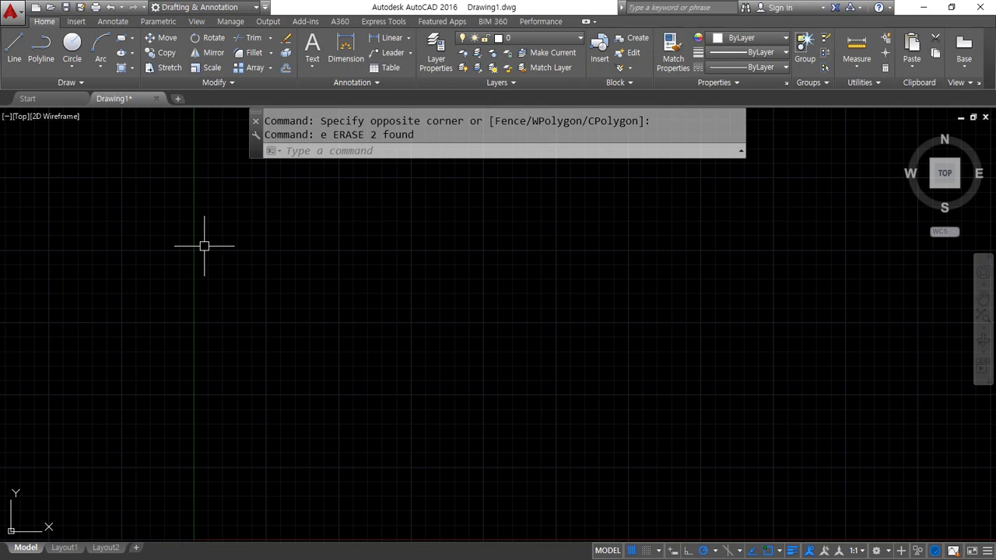
Draw a circle around a free center point, using the Diameter option with a value of 77.
{"action": "type", "text": "c"}
{"action": "key", "text": "Return"}
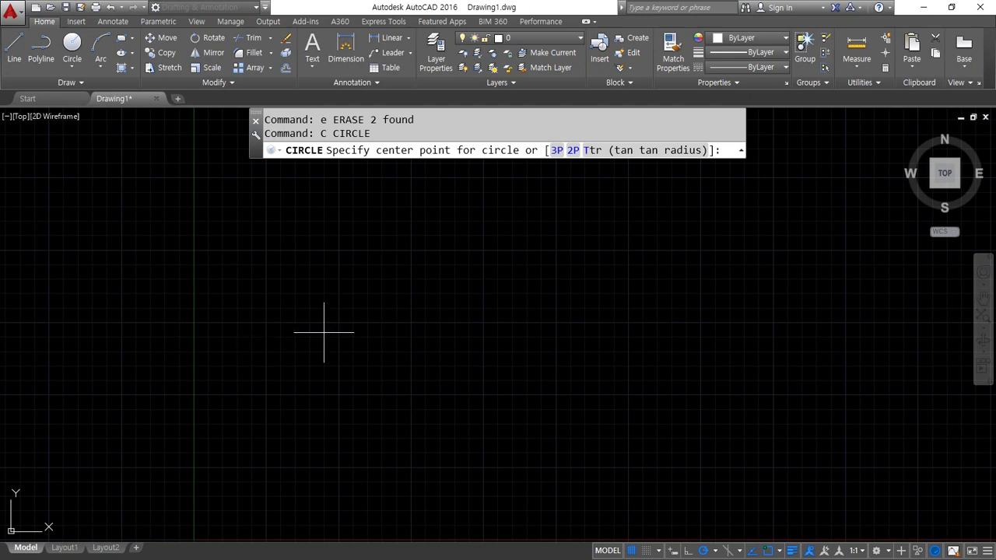
{"action": "left_click", "coordinate": [325, 333]}
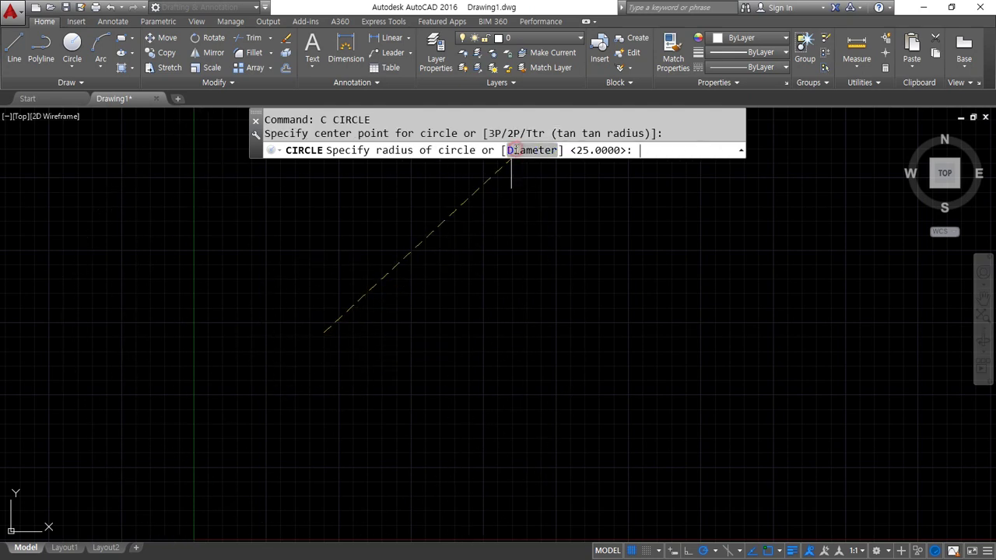
{"action": "left_click", "coordinate": [515, 150]}
{"action": "type", "text": "77"}
{"action": "key", "text": "Return"}
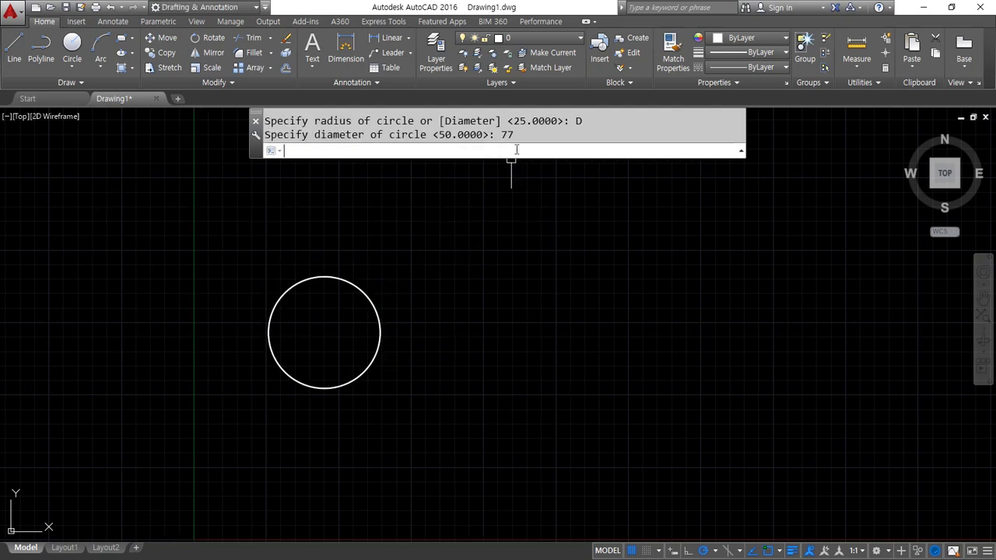
Draw a second circle to the right of the 77-diameter circle, entering its radius as the fraction 77/2.
{"action": "scroll", "coordinate": [256, 349], "scroll_direction": "up", "scroll_amount": 2}
{"action": "scroll", "coordinate": [355, 345], "scroll_direction": "up", "scroll_amount": 2}
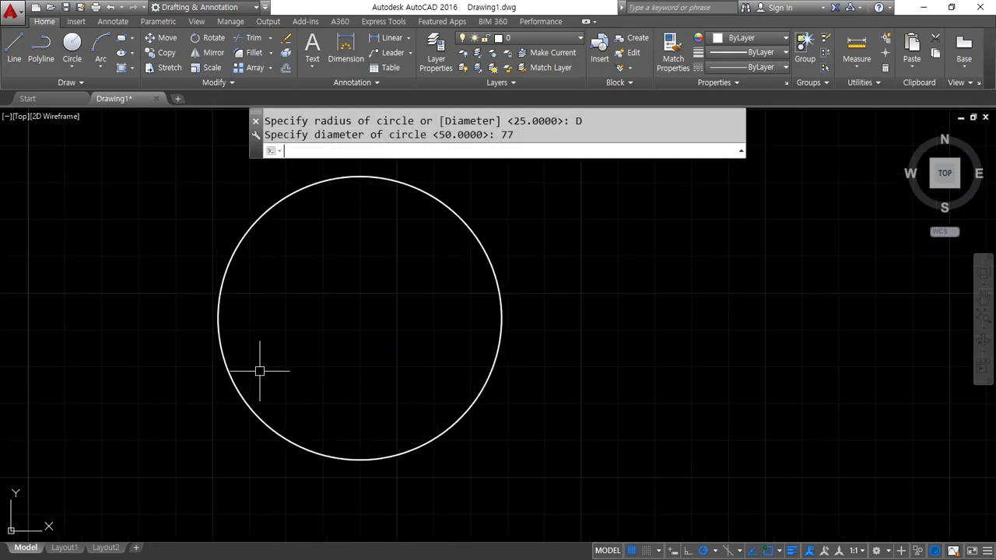
{"action": "middle_click_drag", "start_coordinate": [638, 356], "coordinate": [524, 386]}
{"action": "key", "text": "Return"}
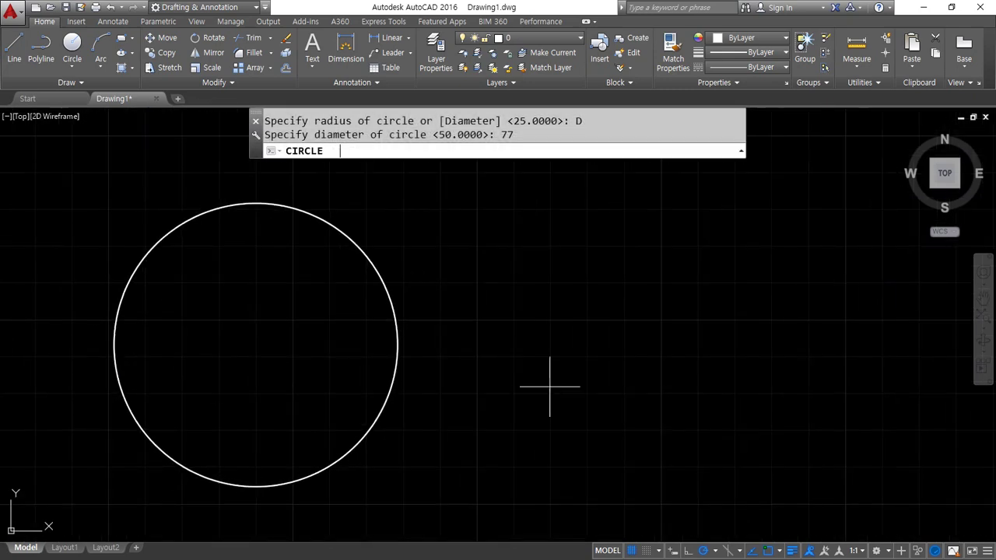
{"action": "left_click", "coordinate": [612, 323]}
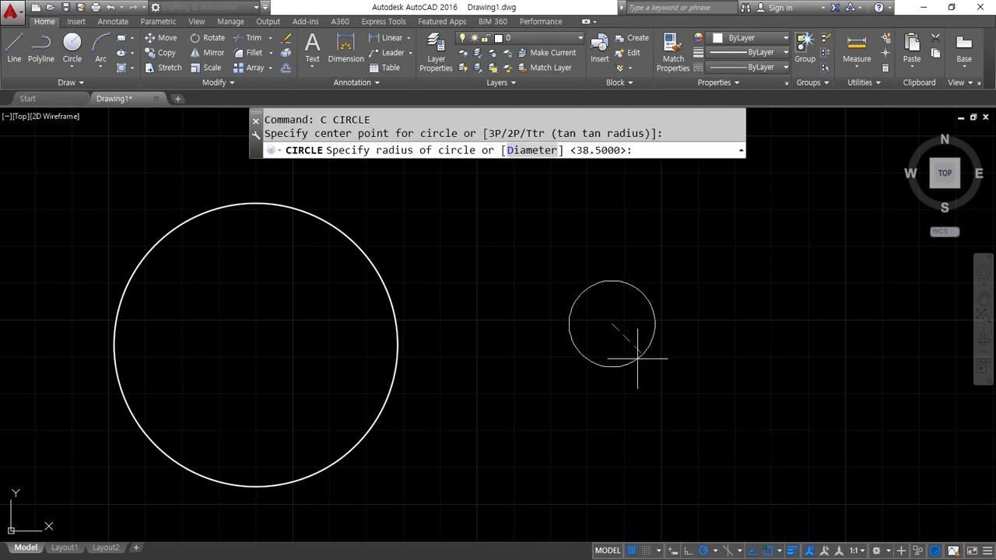
{"action": "type", "text": "d"}
{"action": "key", "text": "Return"}
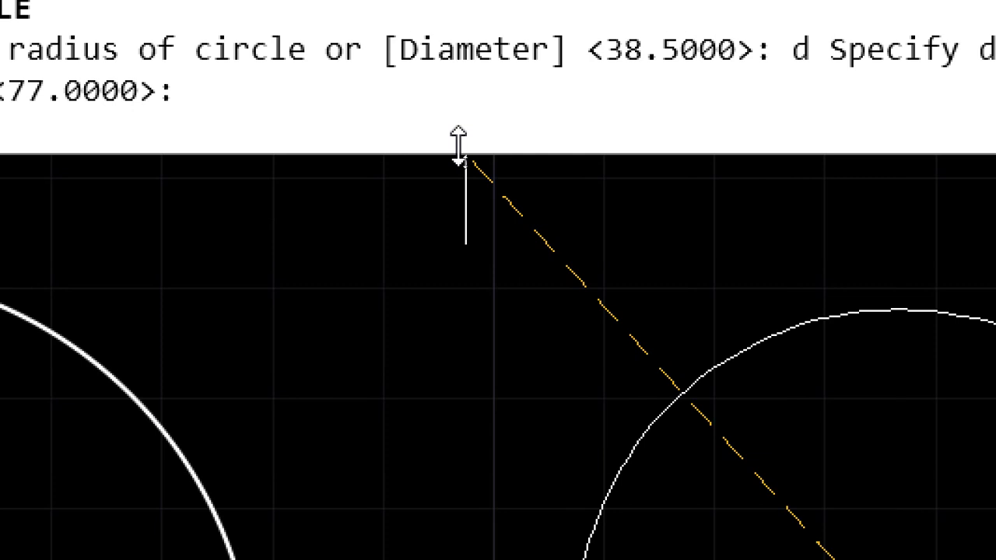
{"action": "type", "text": "77/2"}
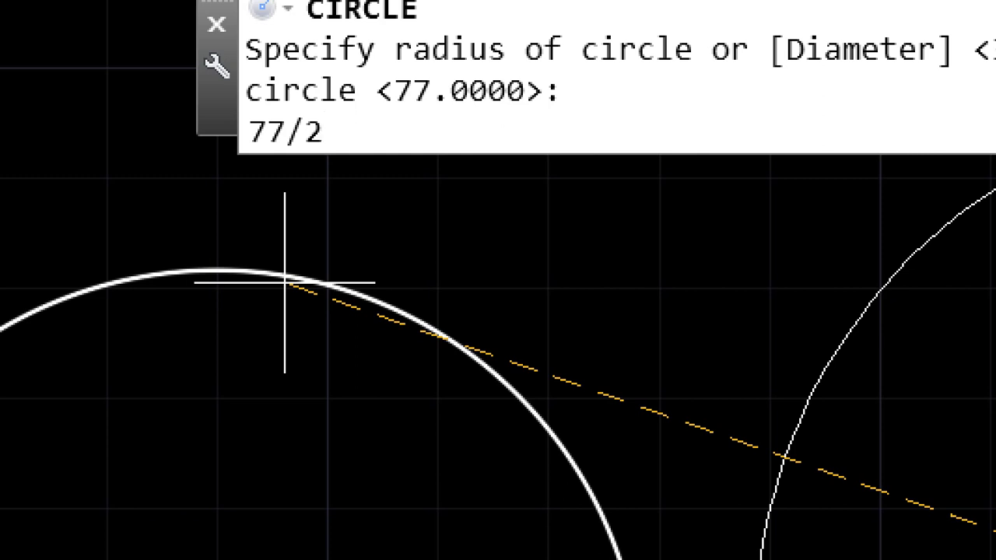
{"action": "key", "text": "Return"}
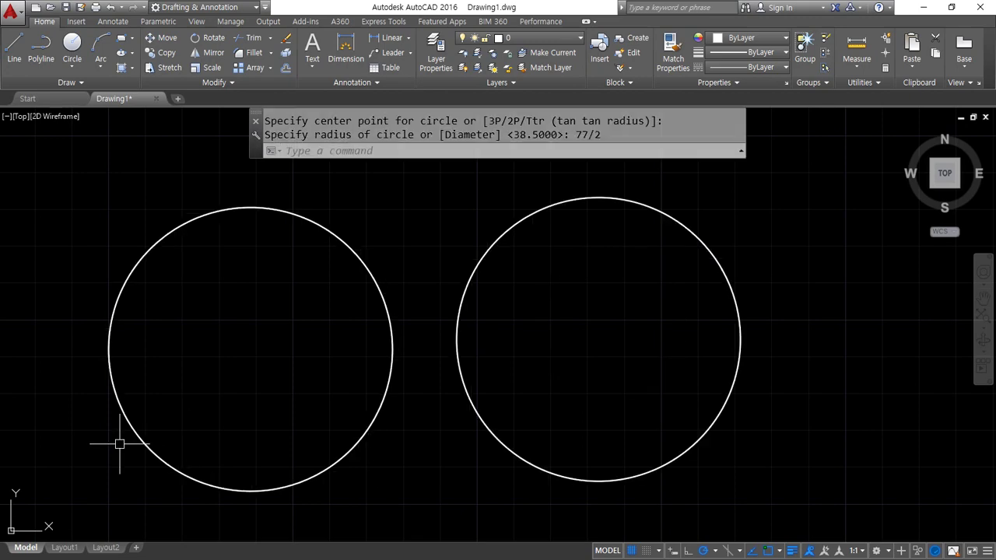
Switch to the Notepad notes and insert blank lines below the Tan, Tan, Tan entry for a new note.
{"action": "key", "text": "alt+Tab"}
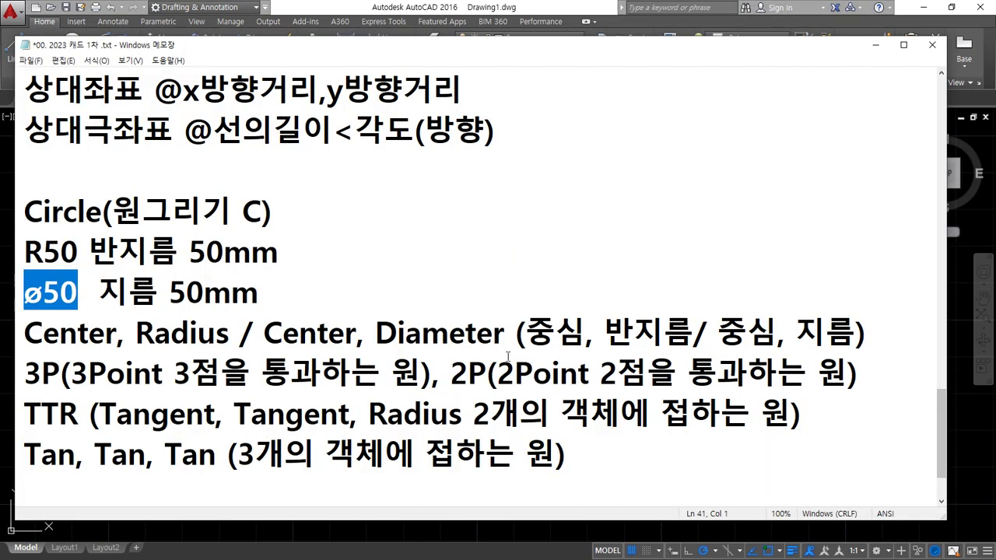
{"action": "scroll", "coordinate": [566, 433], "scroll_direction": "down", "scroll_amount": 1}
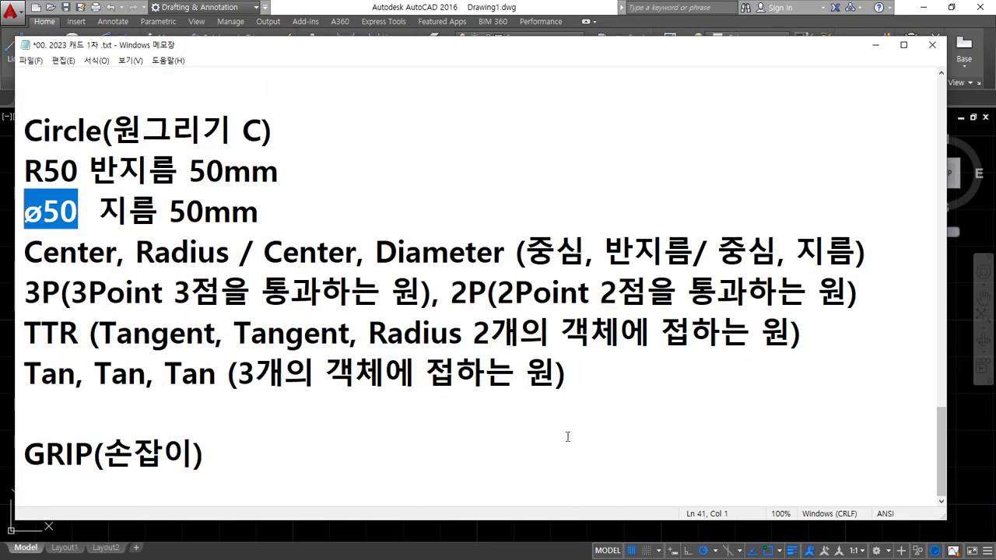
{"action": "left_click", "coordinate": [606, 410]}
{"action": "key", "text": "Return"}
{"action": "key", "text": "Return"}
{"action": "key", "text": "Up"}
{"action": "key", "text": "Up"}
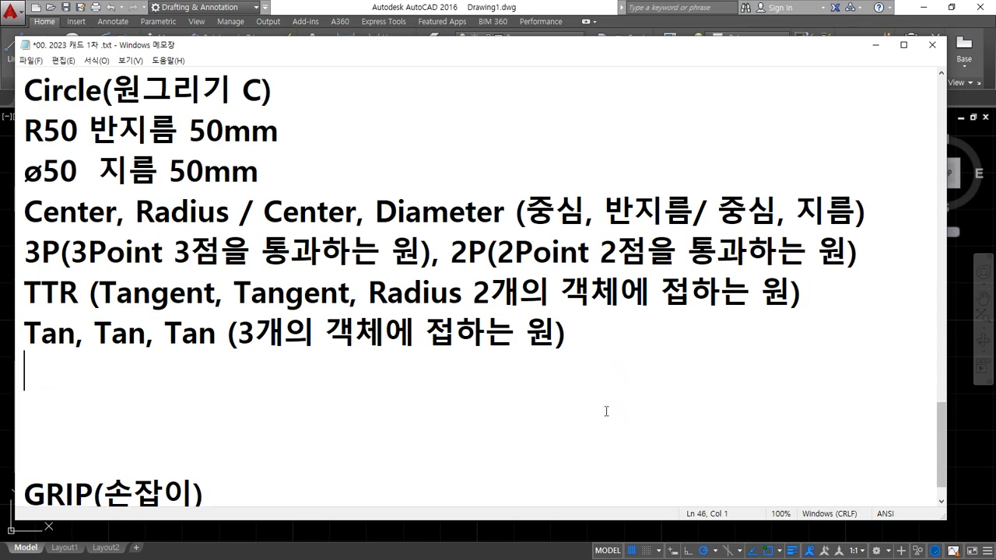
Add the note heading "정수 나눗셈 허용" below the Tan, Tan, Tan entry, with a blank line above it.
{"action": "type", "text": "wjdtn"}
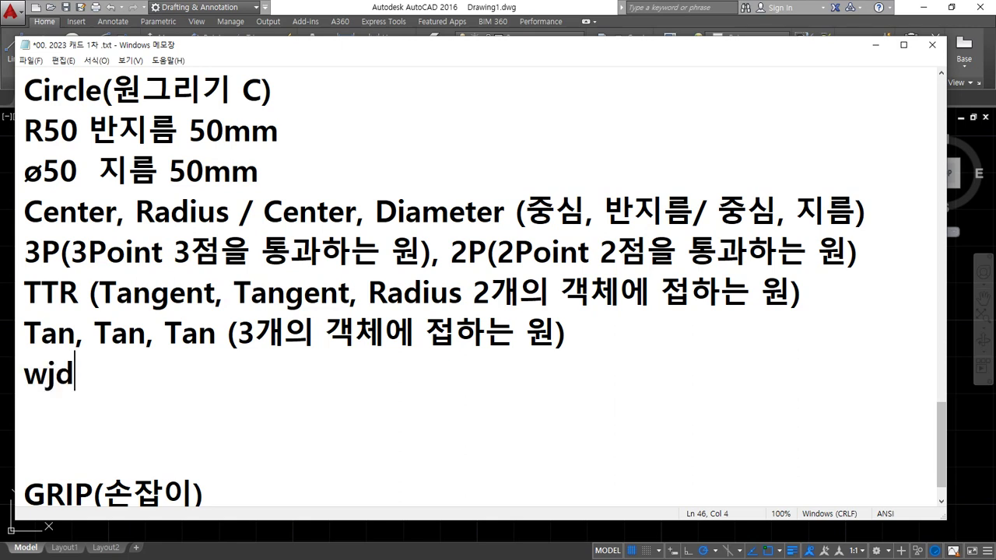
{"action": "key", "text": "BackSpace"}
{"action": "key", "text": "BackSpace"}
{"action": "key", "text": "BackSpace"}
{"action": "key", "text": "BackSpace"}
{"action": "key", "text": "BackSpace"}
{"action": "type", "text": "정수 나"}
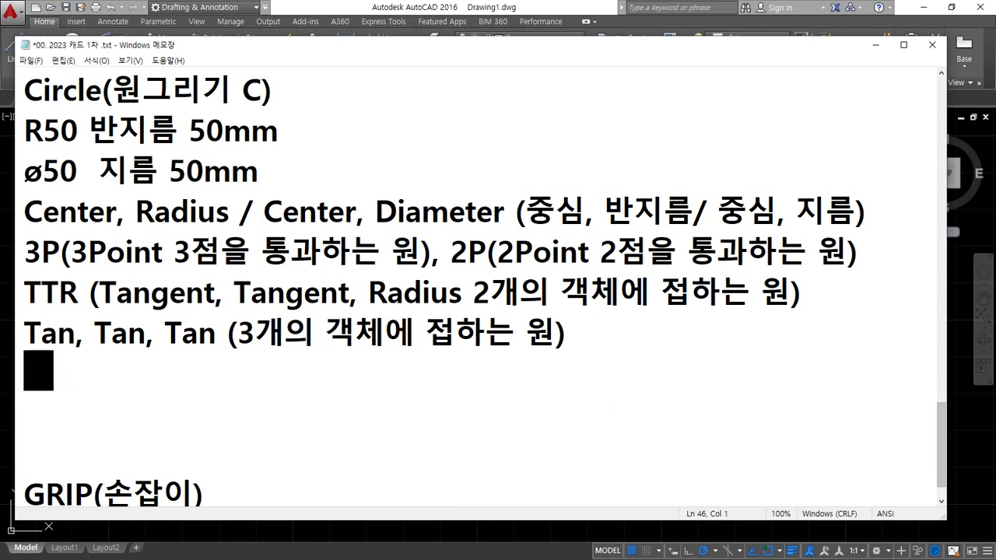
{"action": "type", "text": "눗셈 허요"}
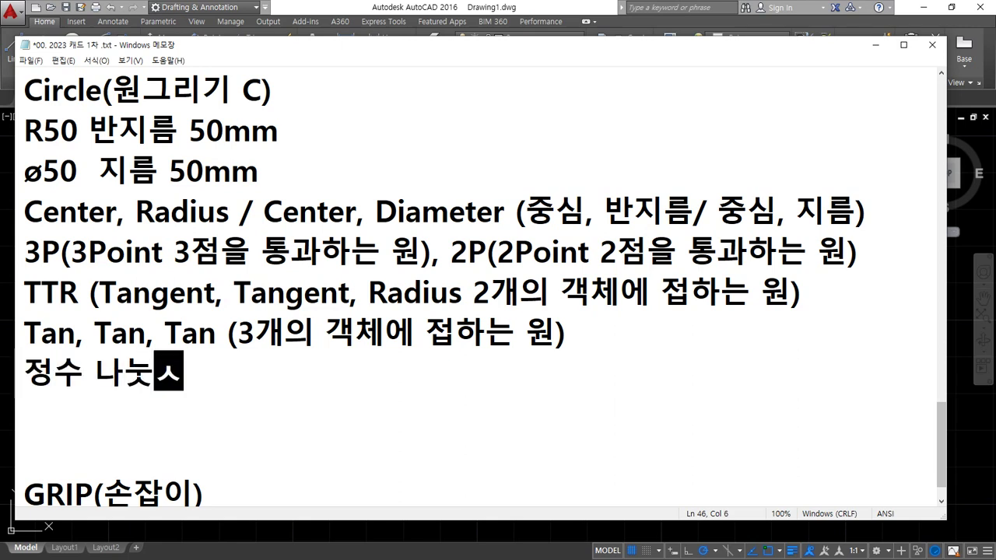
{"action": "type", "text": "ㅇ"}
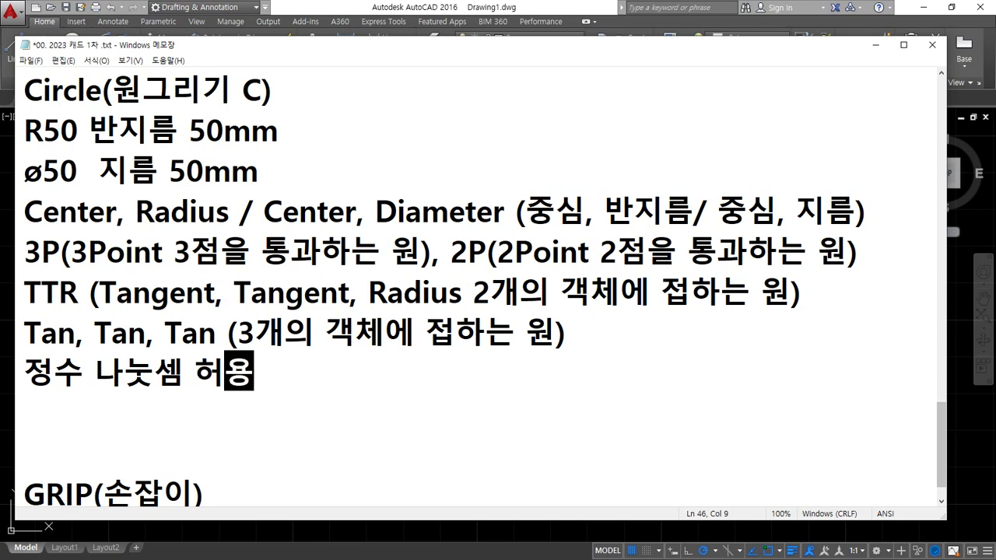
{"action": "key", "text": "Home"}
{"action": "key", "text": "Return"}
{"action": "key", "text": "End"}
{"action": "key", "text": "Return"}
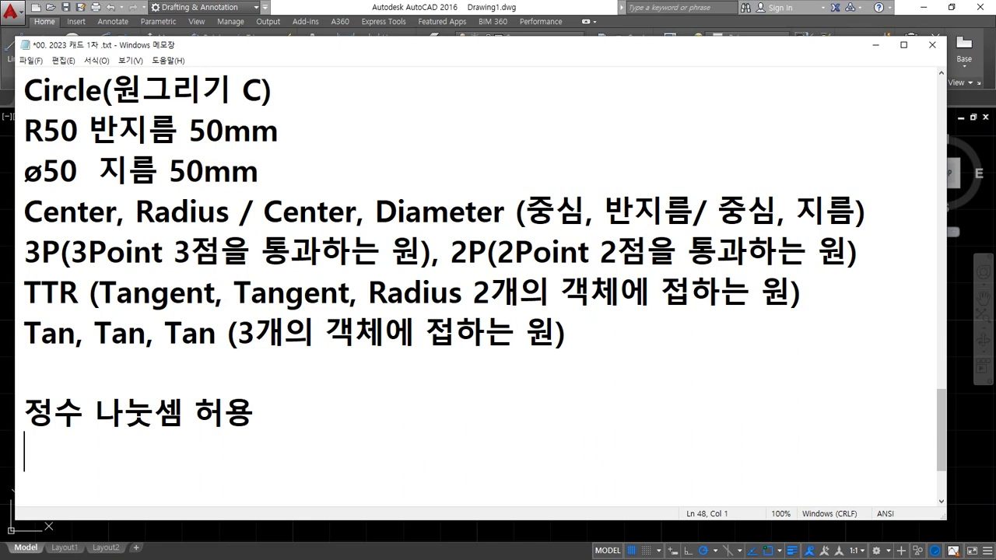
List the example values 77, 77.0 and 77.5 on separate lines under the "정수 나눗셈 허용" heading.
{"action": "type", "text": "77"}
{"action": "key", "text": "Return"}
{"action": "type", "text": "77"}
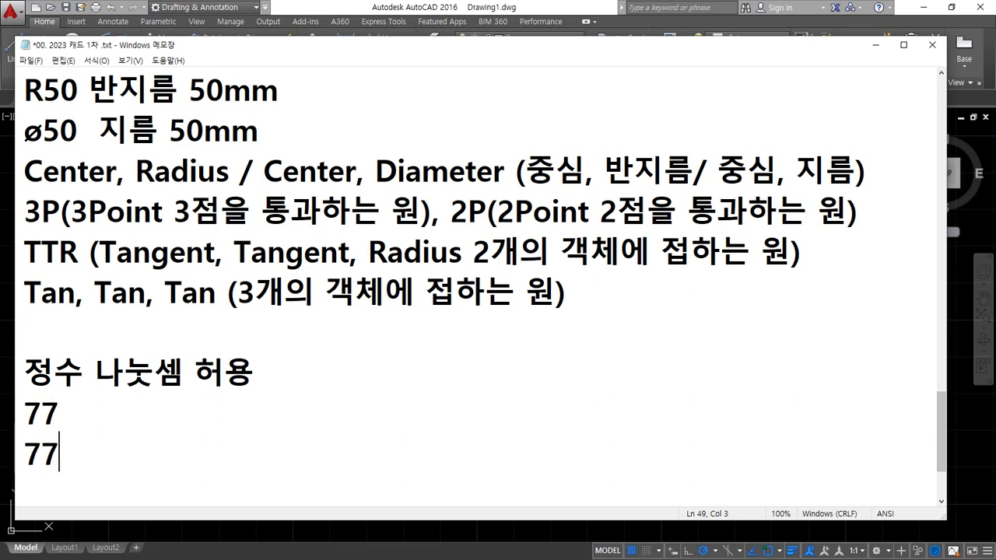
{"action": "type", "text": ".0"}
{"action": "key", "text": "Return"}
{"action": "type", "text": "7"}
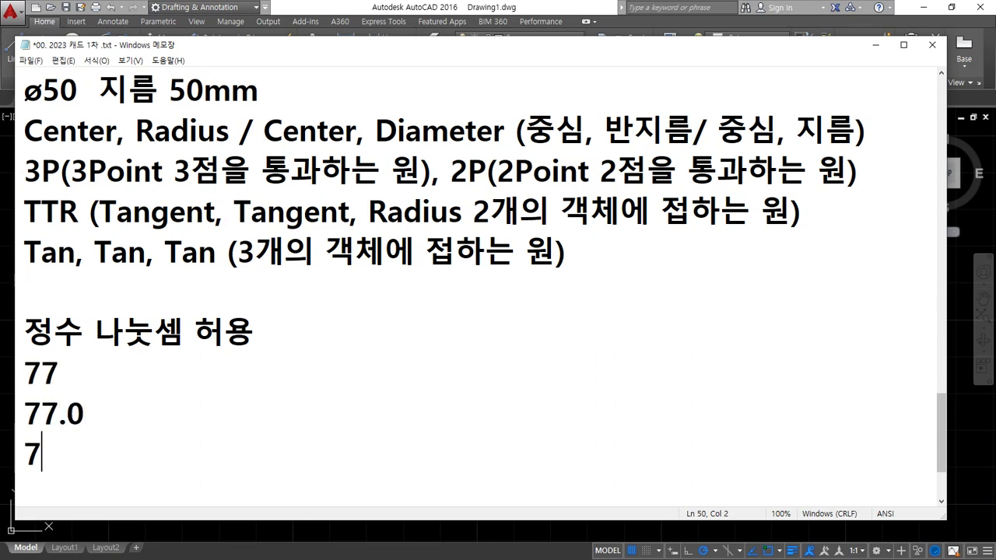
{"action": "type", "text": "7.5"}
{"action": "key", "text": "Return"}
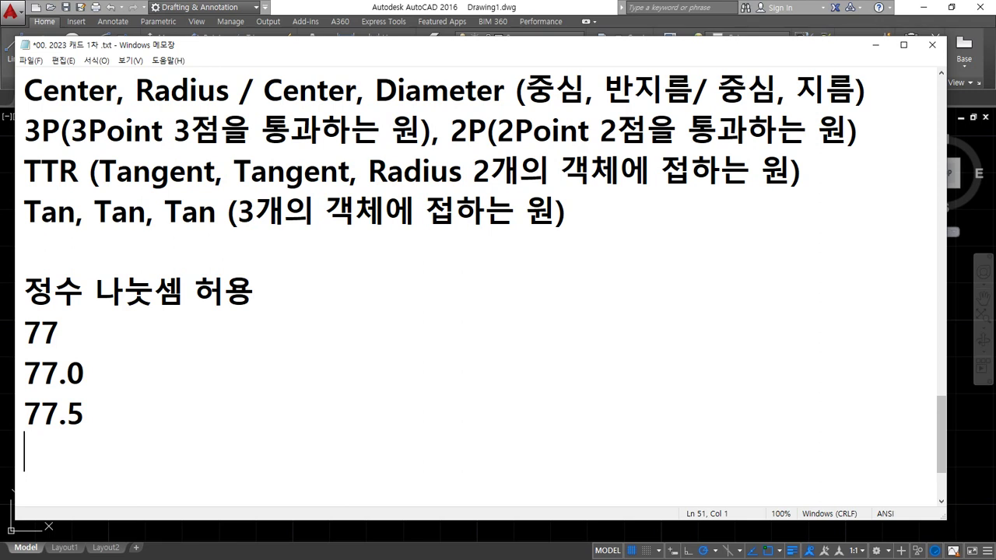
Label the 77 line "- 정수" and the 77.0 and 77.5 lines "- 실수".
{"action": "key", "text": "Up"}
{"action": "key", "text": "Up"}
{"action": "key", "text": "Up"}
{"action": "key", "text": "End"}
{"action": "type", "text": "- 정수"}
{"action": "key", "text": "Down"}
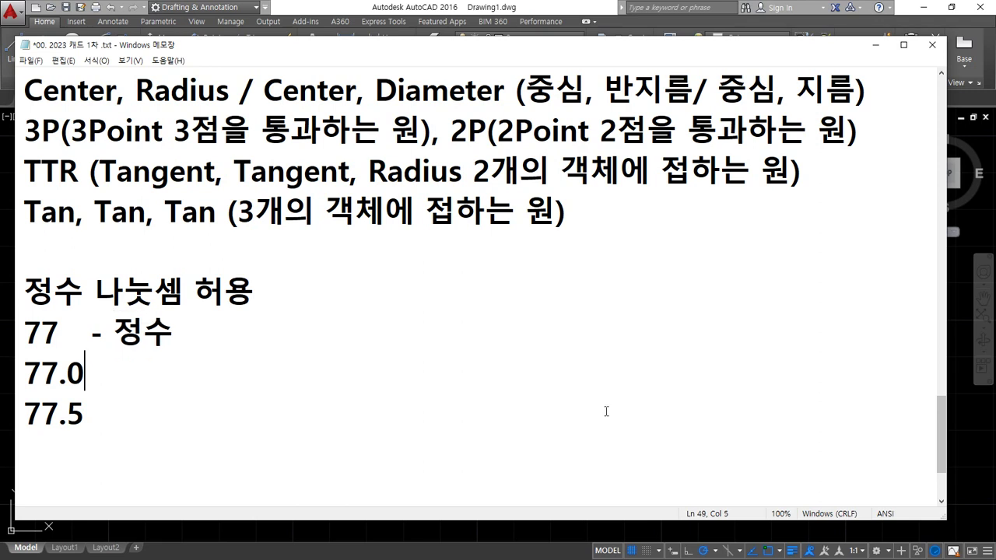
{"action": "key", "text": "Down"}
{"action": "type", "text": "- 실수"}
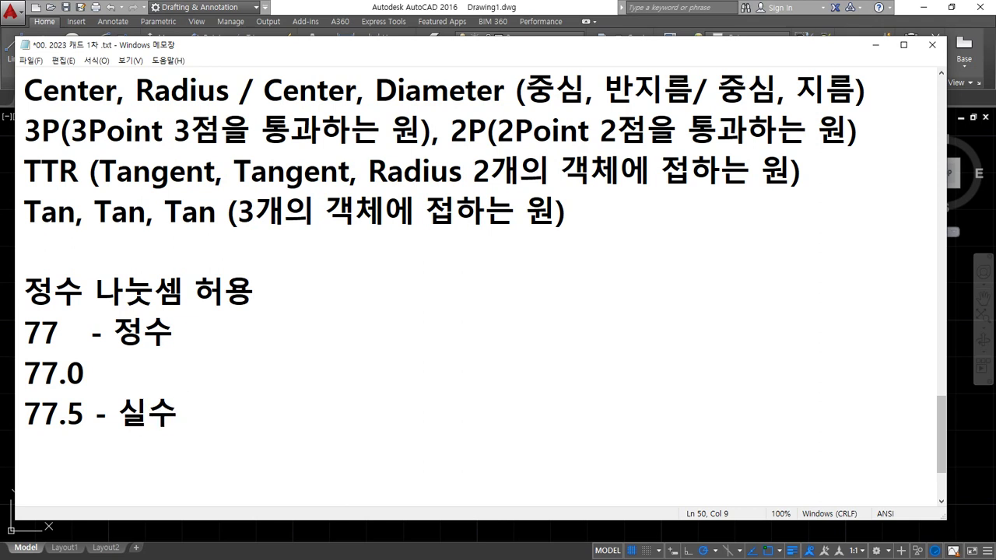
{"action": "key", "text": "Up"}
{"action": "type", "text": "-"}
{"action": "type", "text": "실수"}
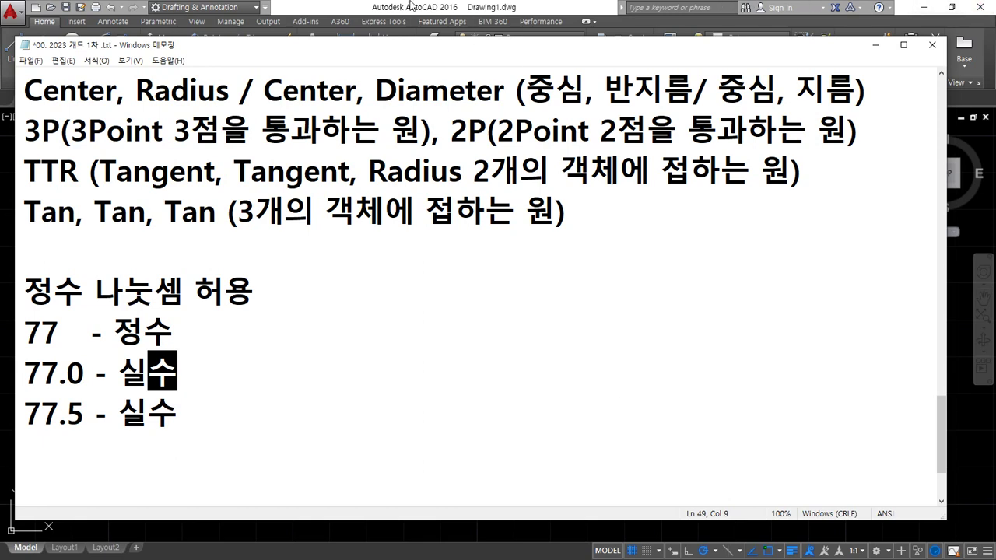
Switch to AutoCAD and draw a circle to the right of the existing two, using the Diameter option with 775/20.
{"action": "left_click", "coordinate": [984, 35]}
{"action": "middle_click_drag", "start_coordinate": [736, 351], "coordinate": [459, 347]}
{"action": "type", "text": "c"}
{"action": "key", "text": "Return"}
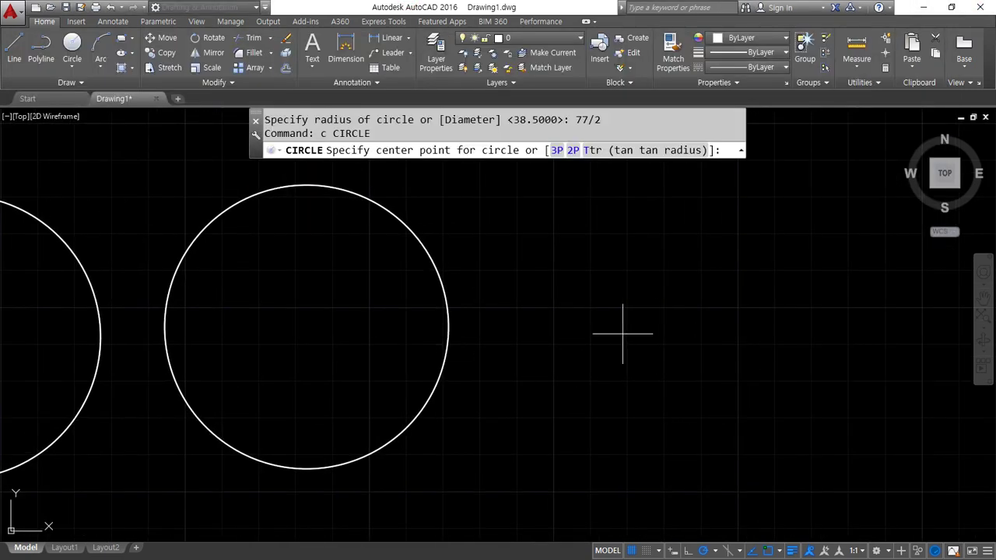
{"action": "left_click", "coordinate": [622, 333]}
{"action": "left_click", "coordinate": [532, 151]}
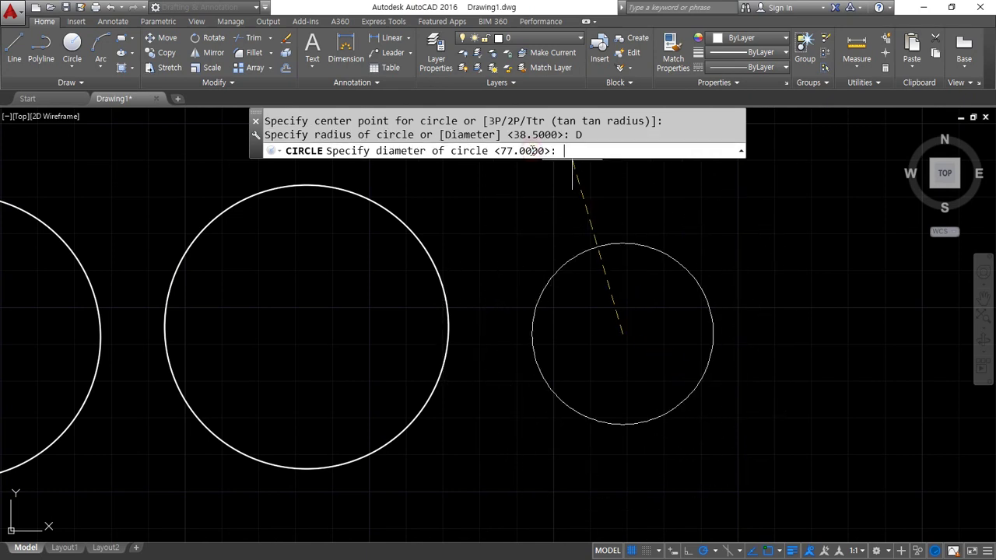
{"action": "type", "text": "775/20"}
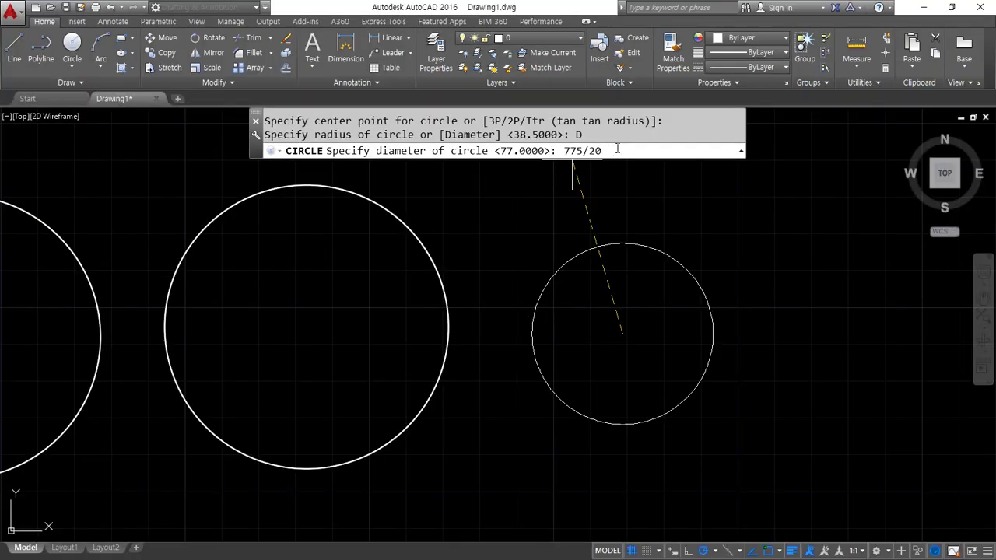
{"action": "key", "text": "Return"}
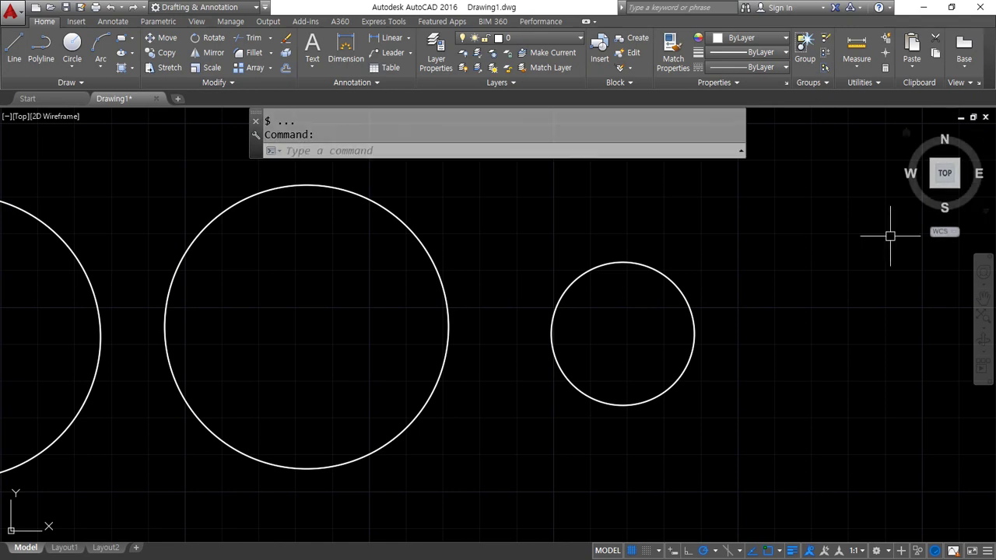
Select the small 775/20-diameter circle with a crossing window and erase it.
{"action": "left_click", "coordinate": [796, 250]}
{"action": "left_click", "coordinate": [516, 410]}
{"action": "type", "text": "e"}
{"action": "key", "text": "Return"}
Redraw the small circle to the right of the two large circles, entering its diameter as 775/20.
{"action": "type", "text": "c"}
{"action": "key", "text": "Return"}
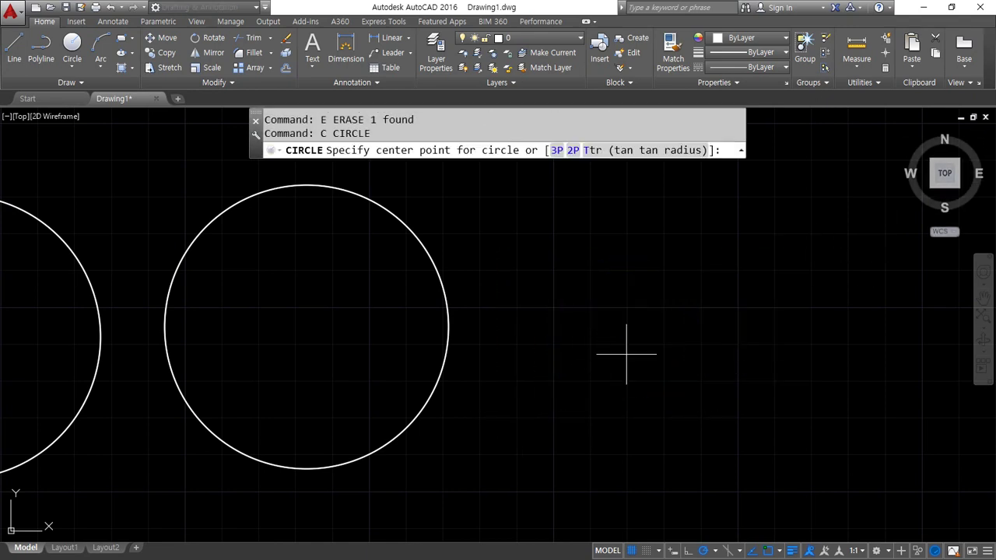
{"action": "left_click", "coordinate": [629, 335]}
{"action": "type", "text": "d"}
{"action": "key", "text": "Return"}
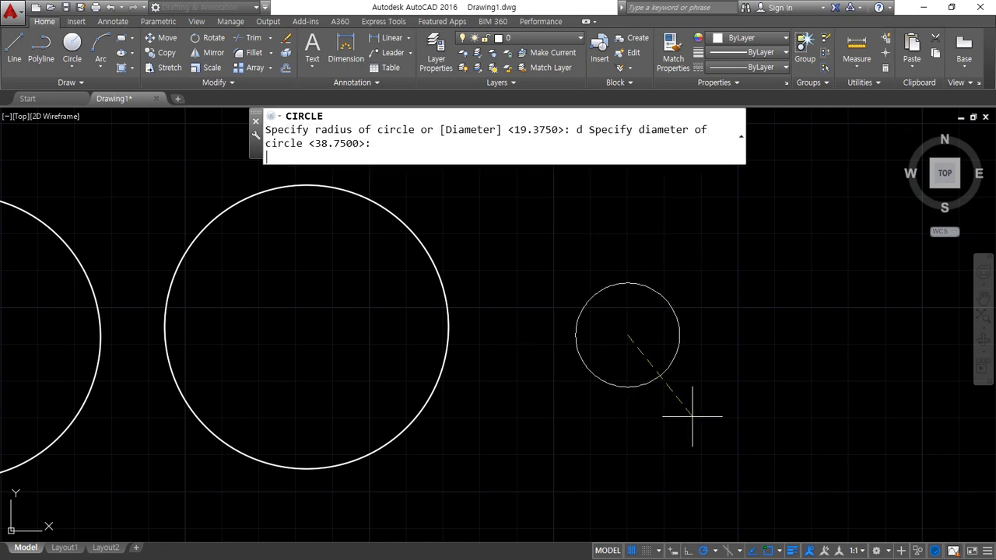
{"action": "type", "text": "77."}
{"action": "key", "text": "BackSpace"}
{"action": "type", "text": "5/20"}
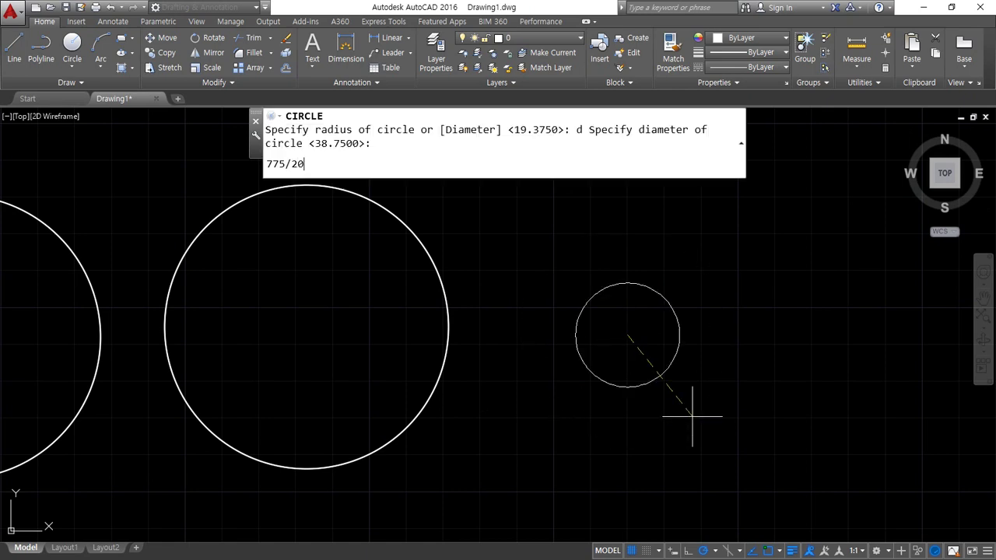
{"action": "key", "text": "Return"}
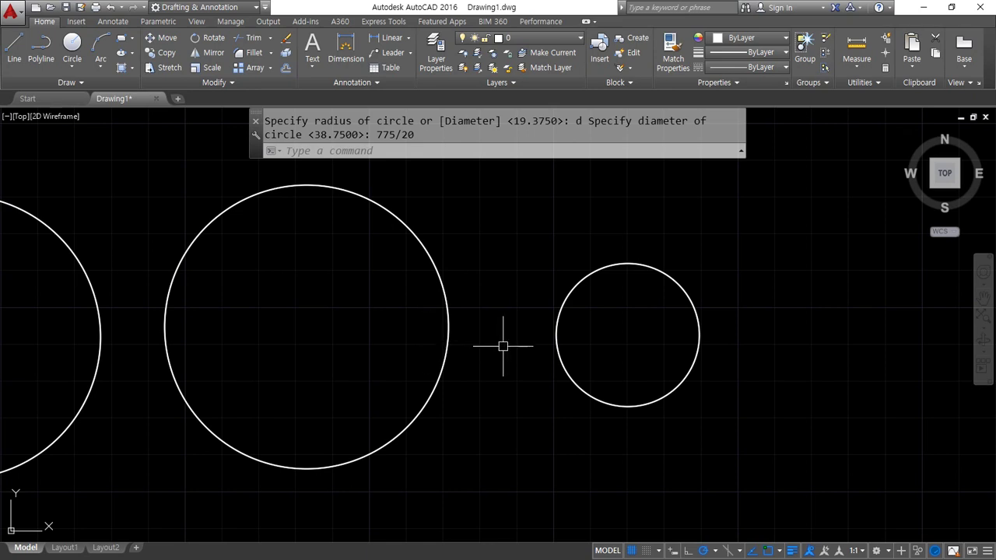
Erase the redrawn small circle using a crossing selection.
{"action": "middle_click_drag", "start_coordinate": [502, 344], "coordinate": [392, 351]}
{"action": "left_click", "coordinate": [617, 371]}
{"action": "left_click", "coordinate": [496, 329]}
{"action": "key", "text": "Delete"}
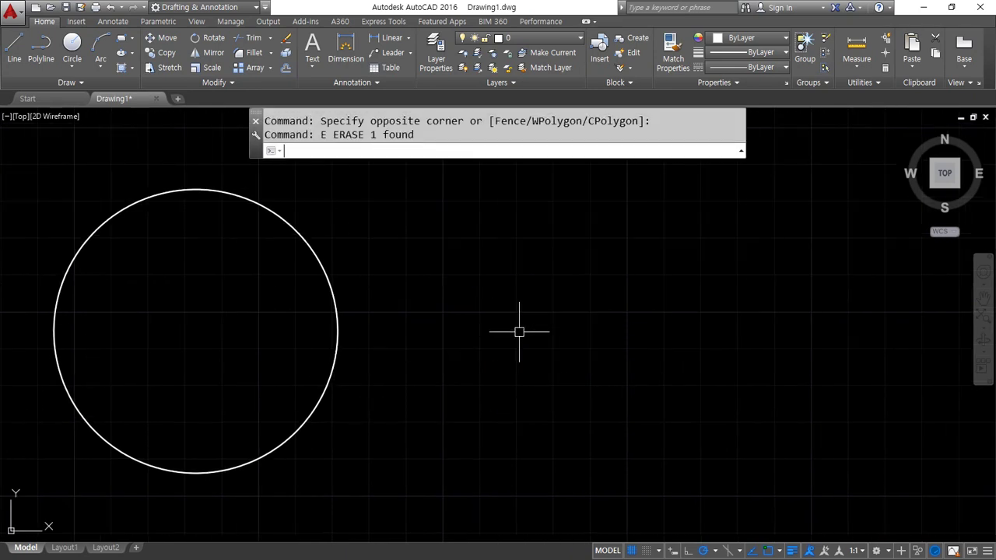
Draw a circle in the free space beside the large circles, using the Diameter option with the fraction 775/20.
{"action": "type", "text": "c"}
{"action": "key", "text": "Return"}
{"action": "left_click", "coordinate": [529, 329]}
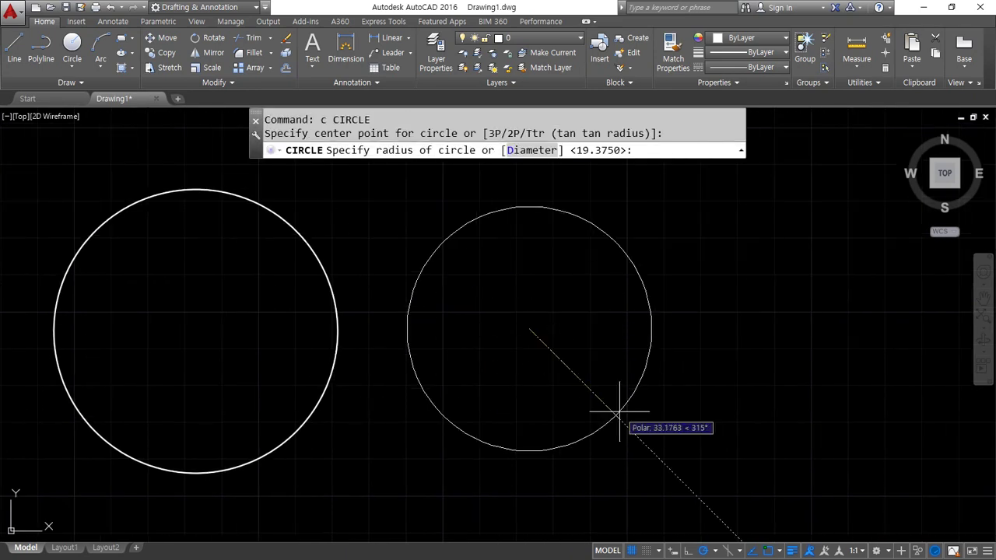
{"action": "type", "text": "d"}
{"action": "key", "text": "Return"}
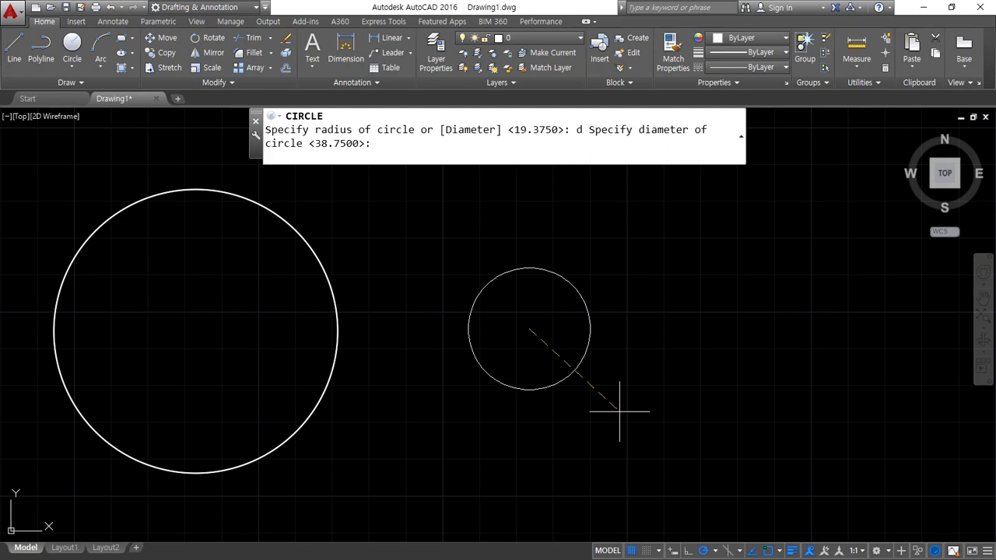
{"action": "type", "text": "775/20"}
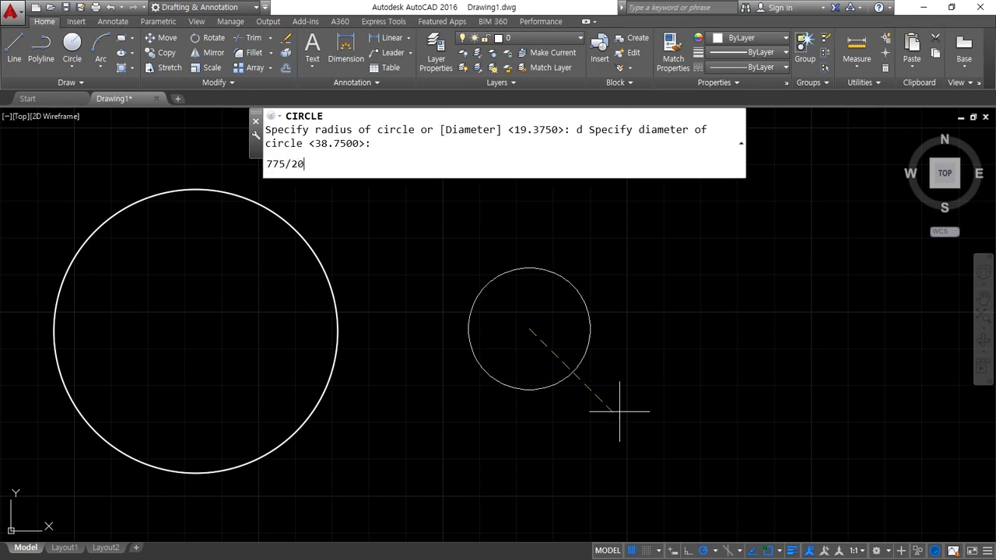
{"action": "key", "text": "Return"}
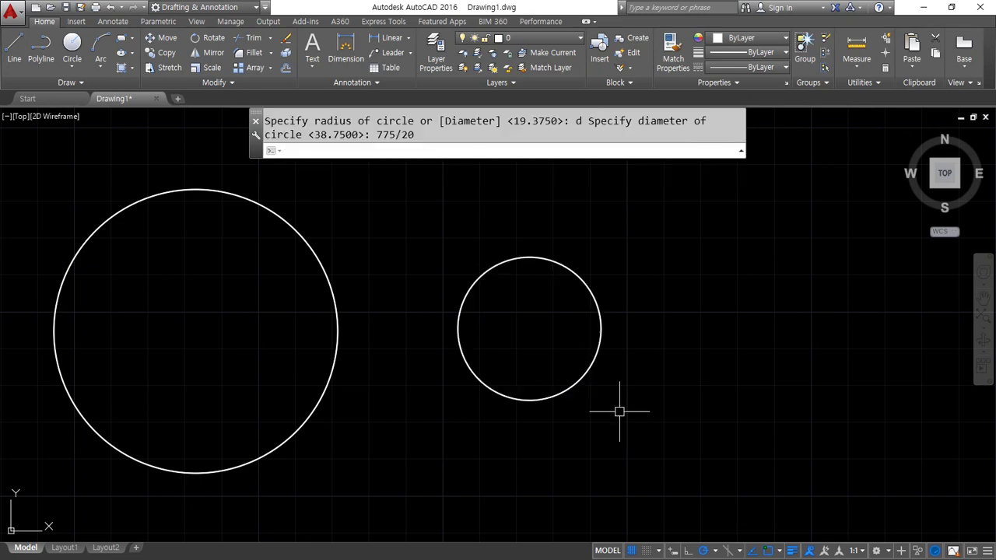
Draw another circle to the right of the 775/20 circle, using the Diameter option with the fraction 77/2.
{"action": "type", "text": "c"}
{"action": "key", "text": "Return"}
{"action": "left_click", "coordinate": [721, 332]}
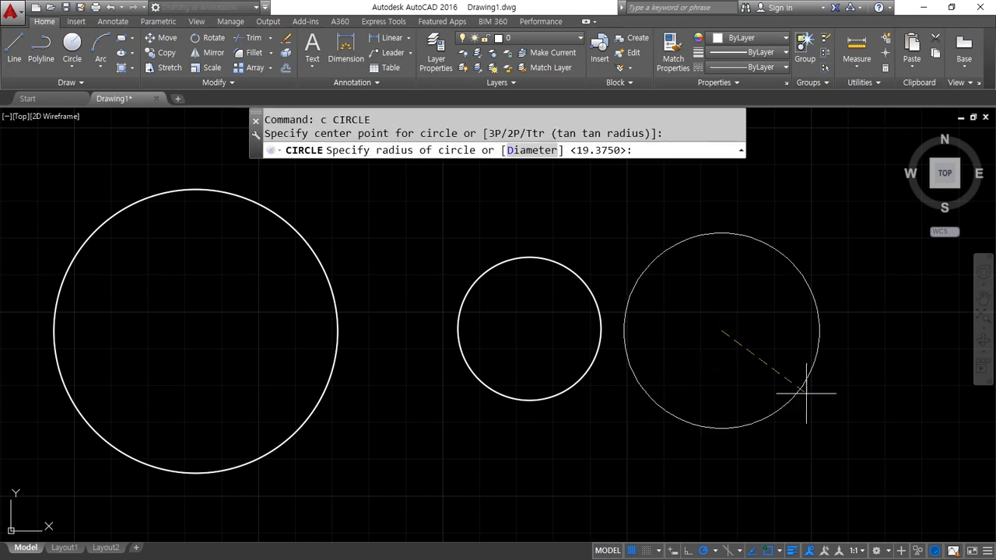
{"action": "type", "text": "d"}
{"action": "key", "text": "Return"}
{"action": "type", "text": "77/2"}
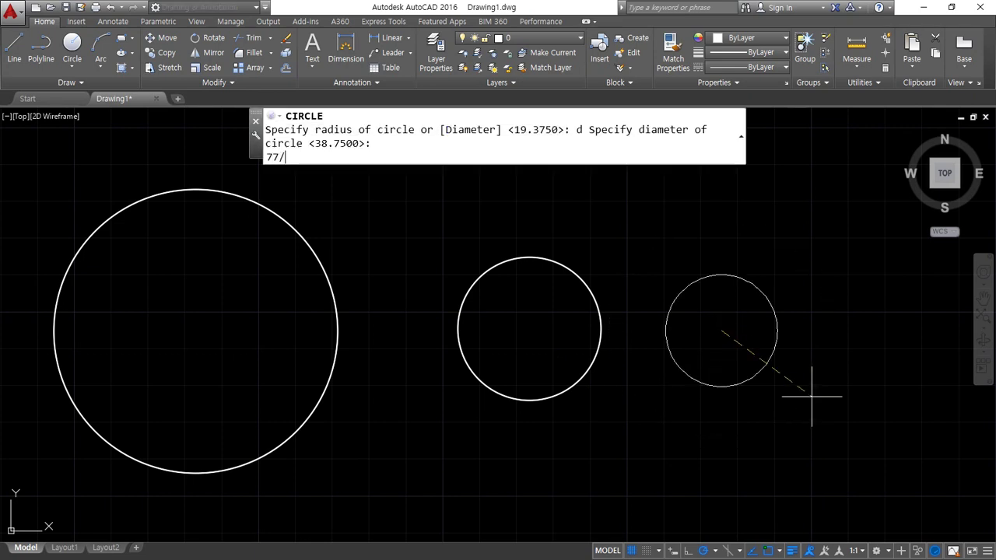
{"action": "key", "text": "Return"}
{"action": "scroll", "coordinate": [393, 337], "scroll_direction": "down", "scroll_amount": 2}
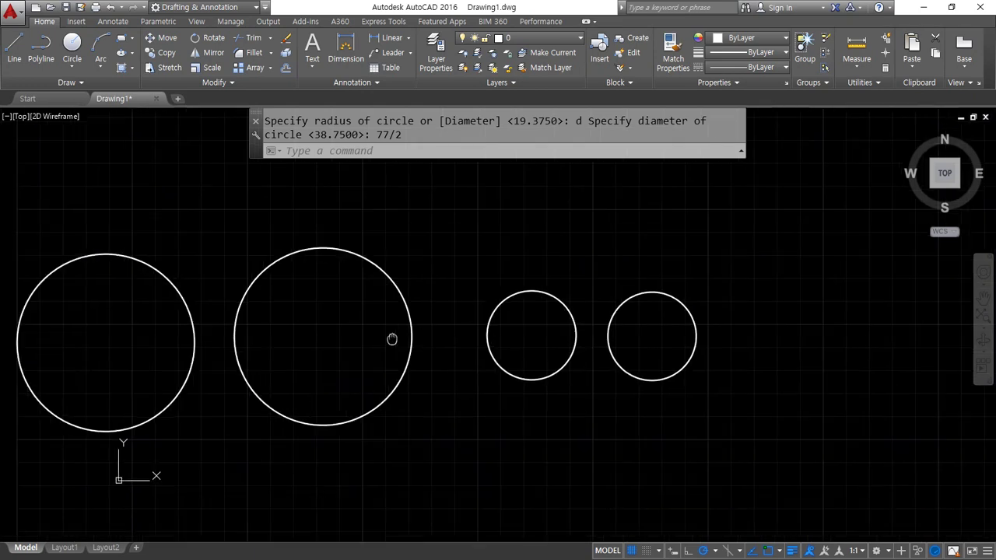
Select the two large circles with a crossing window and erase them.
{"action": "left_click", "coordinate": [346, 379]}
{"action": "left_click", "coordinate": [134, 316]}
{"action": "type", "text": "e"}
{"action": "key", "text": "Return"}
Draw a circle to the left of the two small circles, using the Diameter option with 77/2.
{"action": "type", "text": "c"}
{"action": "key", "text": "Return"}
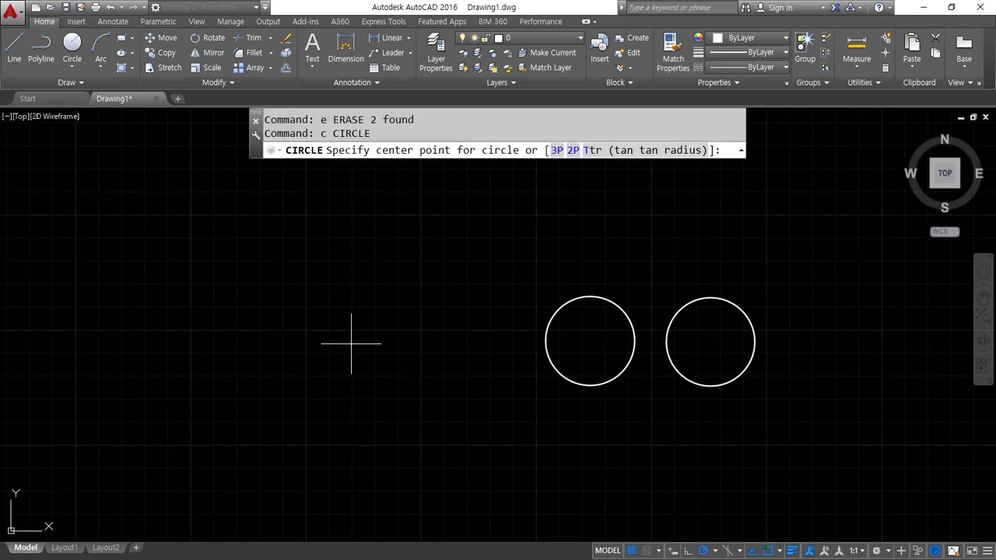
{"action": "left_click", "coordinate": [352, 344]}
{"action": "type", "text": "d"}
{"action": "key", "text": "Return"}
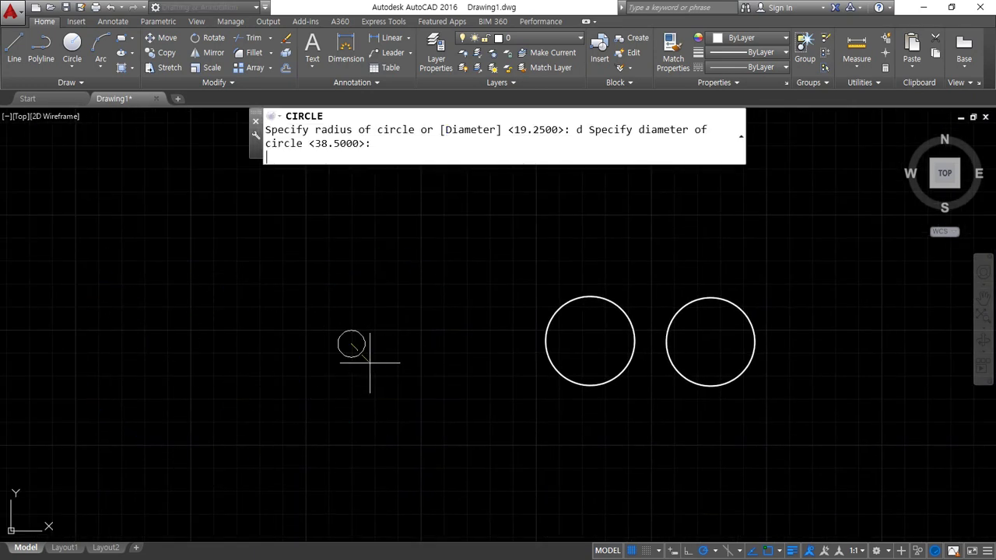
{"action": "type", "text": "77/2"}
{"action": "key", "text": "Return"}
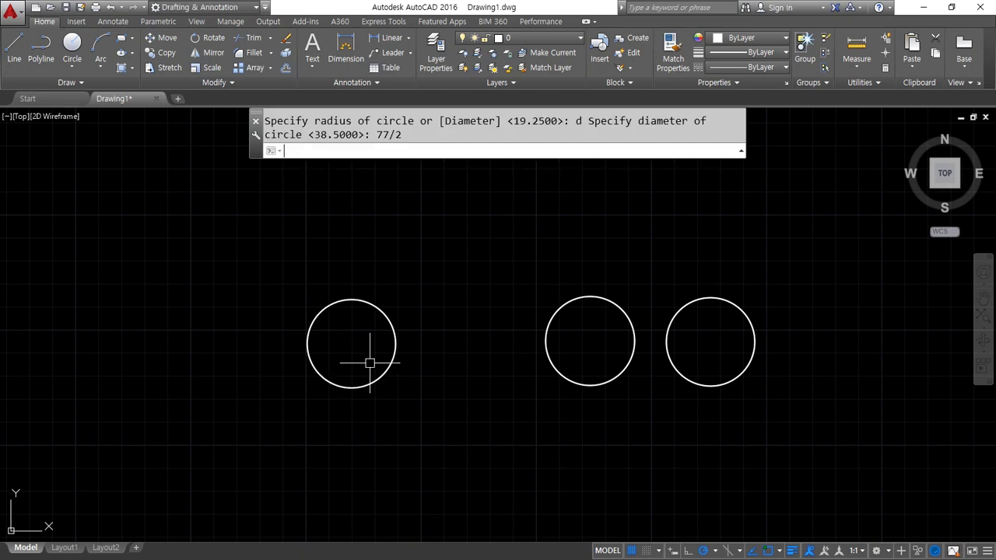
Clear the remaining circles from the drawing and zoom to All.
{"action": "type", "text": "c"}
{"action": "key", "text": "Return"}
{"action": "key", "text": "Escape"}
{"action": "type", "text": "z"}
{"action": "key", "text": "Return"}
{"action": "type", "text": "a"}
{"action": "key", "text": "Return"}
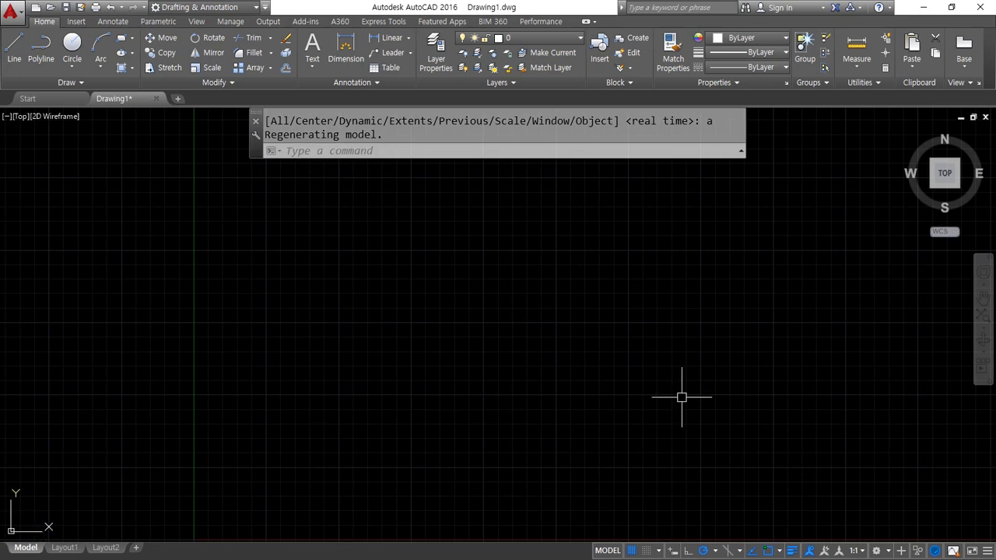
Draw a closed triangle with the Line command through three freely placed points.
{"action": "type", "text": "l"}
{"action": "key", "text": "Return"}
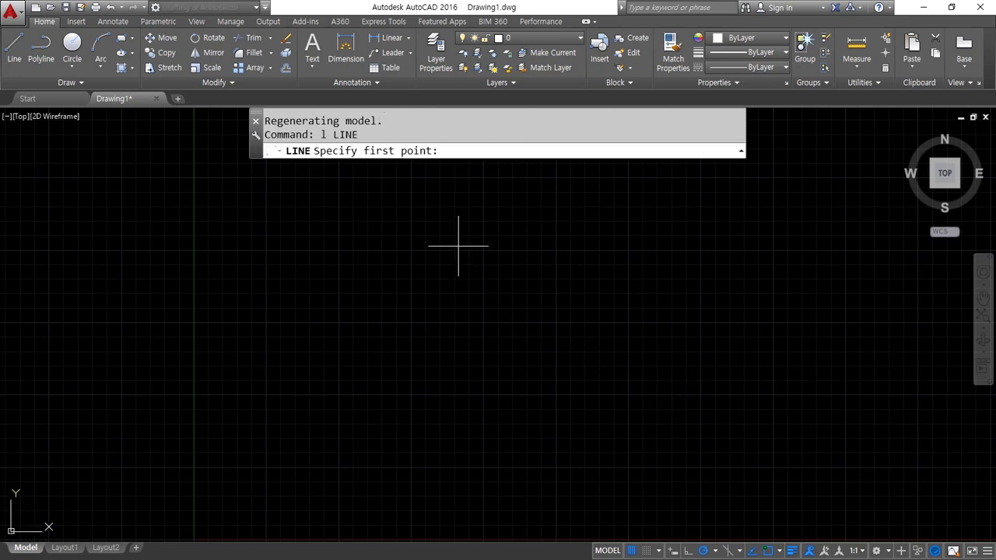
{"action": "left_click", "coordinate": [458, 248]}
{"action": "left_click", "coordinate": [312, 402]}
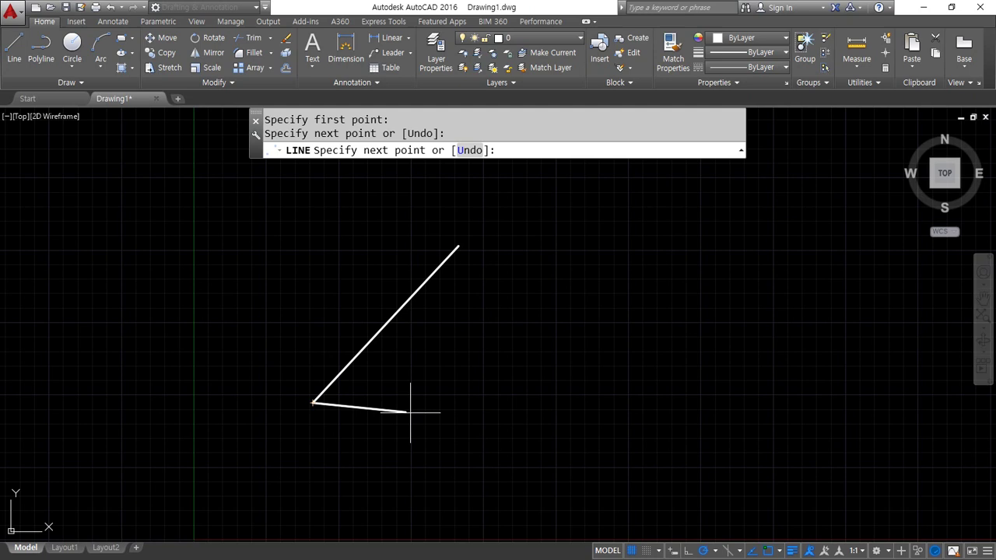
{"action": "left_click", "coordinate": [535, 421]}
{"action": "type", "text": "c"}
{"action": "key", "text": "Return"}
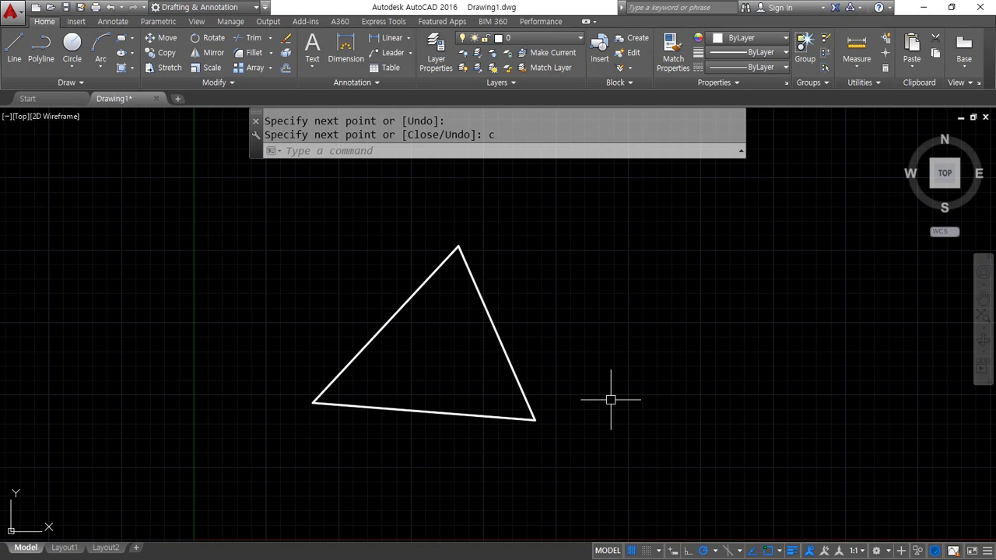
Draw a circle with the 3P option through the triangle's three vertices.
{"action": "type", "text": "c"}
{"action": "key", "text": "Return"}
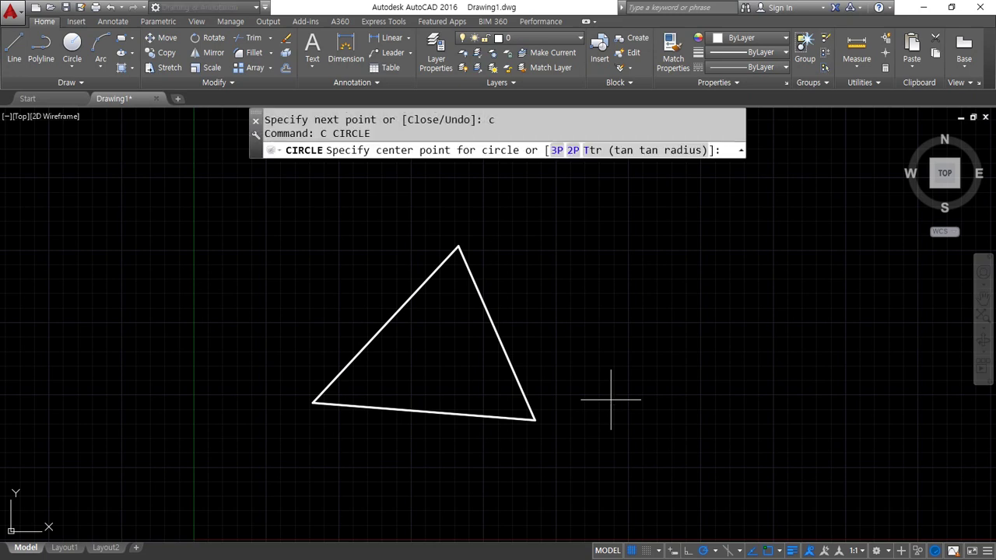
{"action": "left_click", "coordinate": [557, 151]}
{"action": "left_click", "coordinate": [458, 246]}
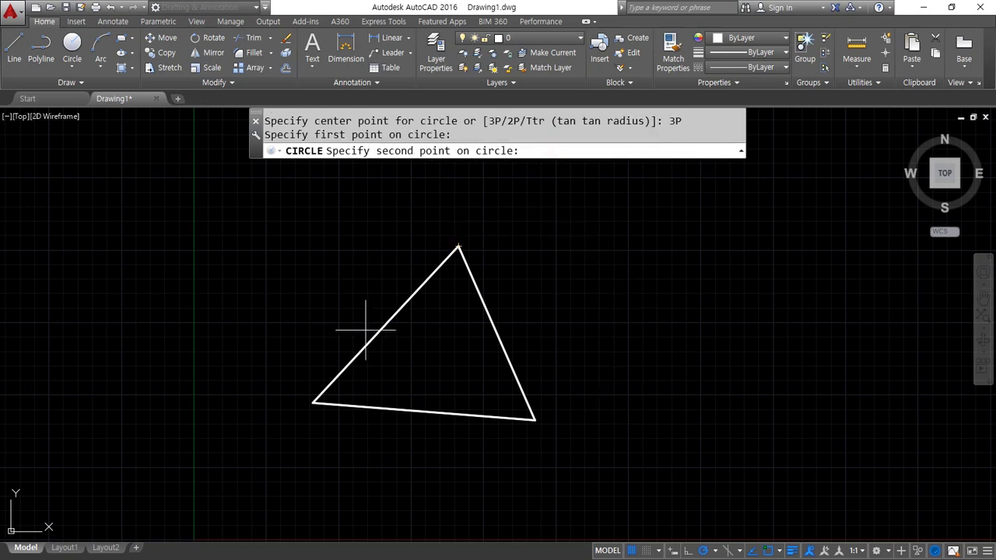
{"action": "left_click", "coordinate": [313, 402]}
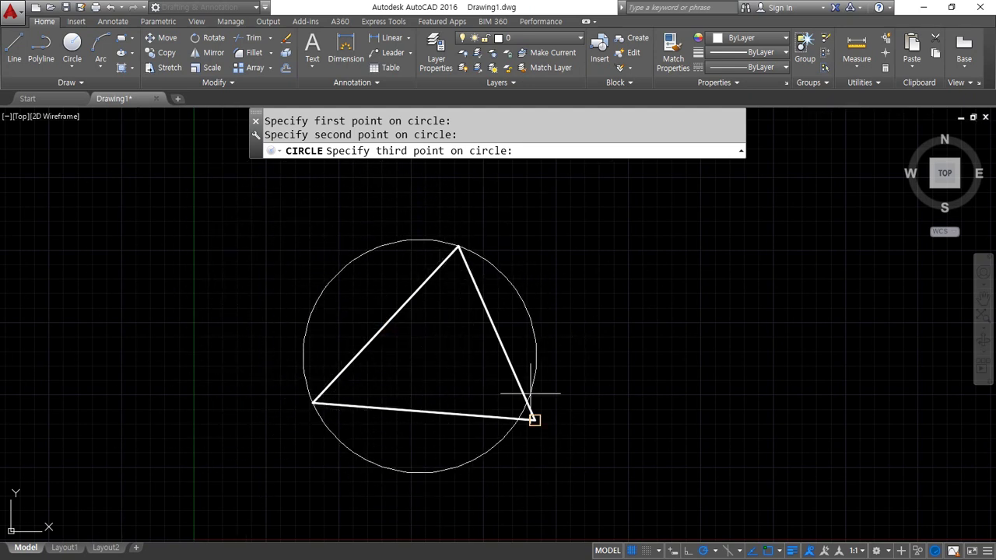
{"action": "left_click", "coordinate": [535, 419]}
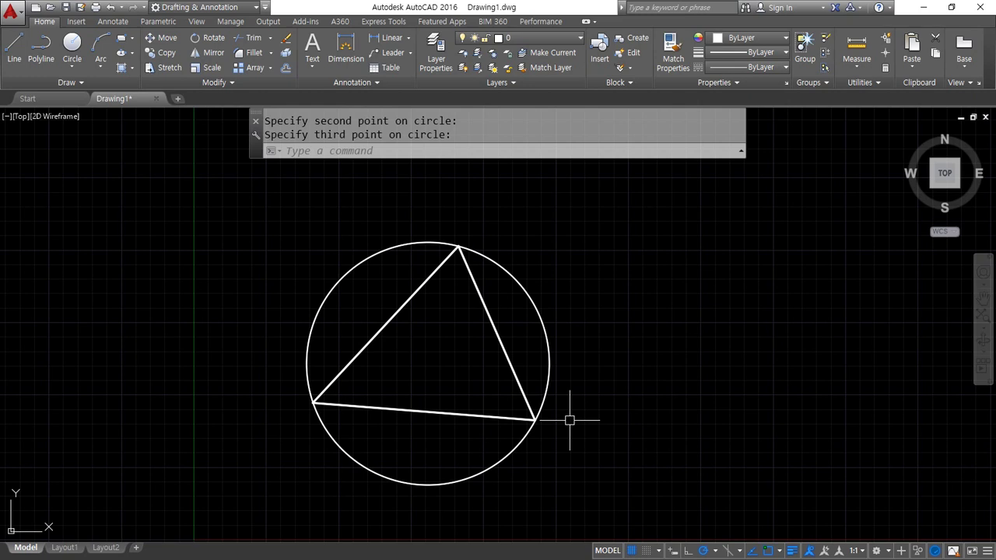
Select the circle around the triangle with a crossing window and erase it.
{"action": "left_click", "coordinate": [488, 475]}
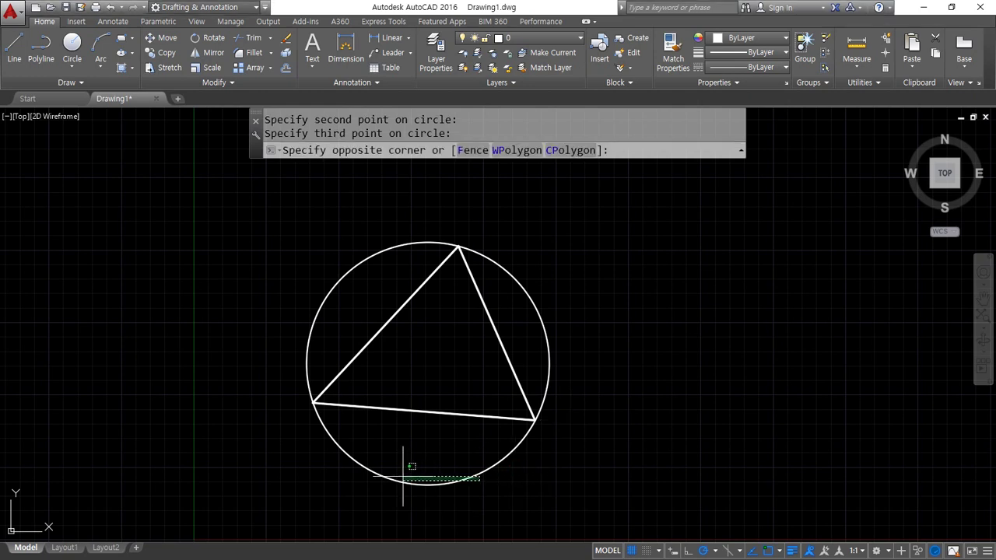
{"action": "left_click", "coordinate": [357, 462]}
{"action": "type", "text": "e"}
{"action": "key", "text": "Return"}
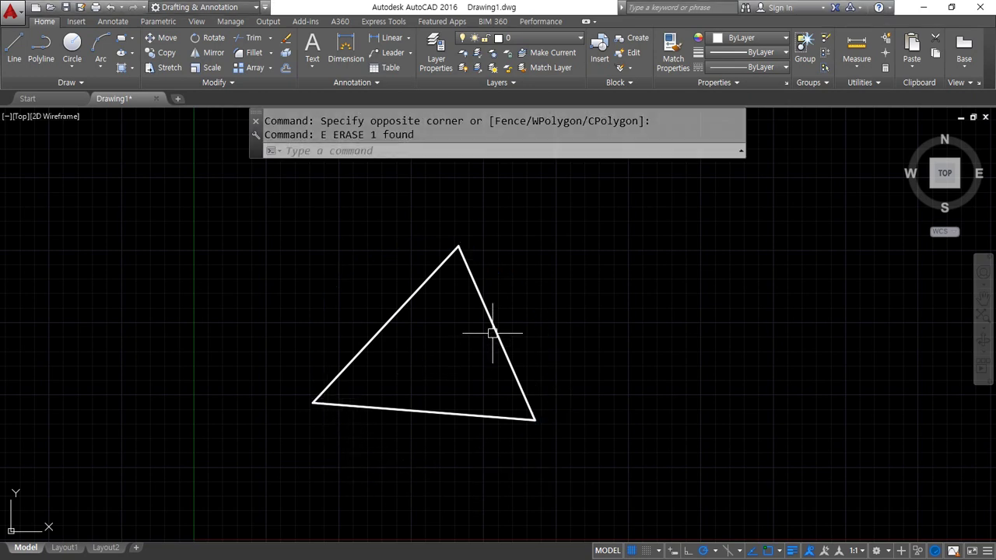
Draw a circle with the 2P option, using the endpoints of the triangle's upper-left side as its diameter.
{"action": "type", "text": "c"}
{"action": "key", "text": "Return"}
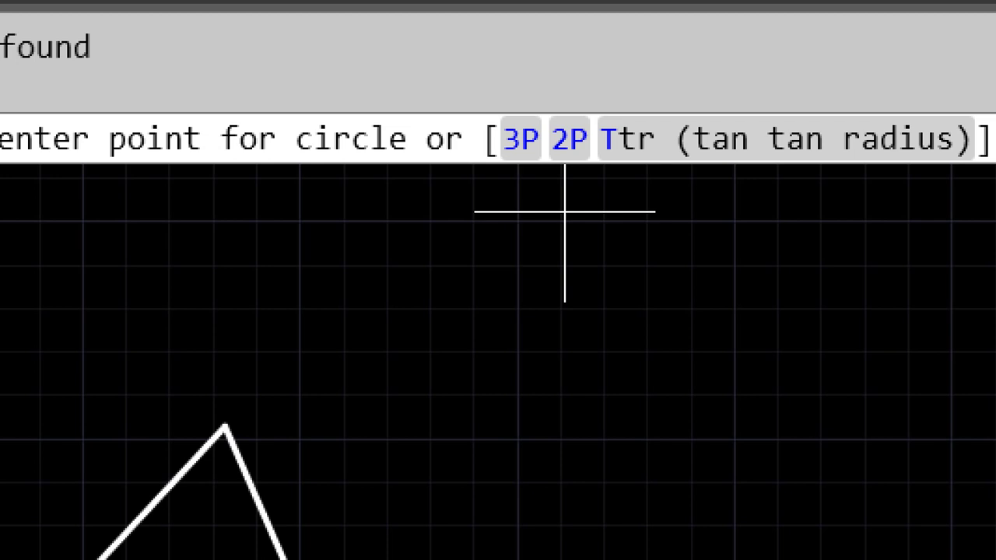
{"action": "left_click", "coordinate": [570, 144]}
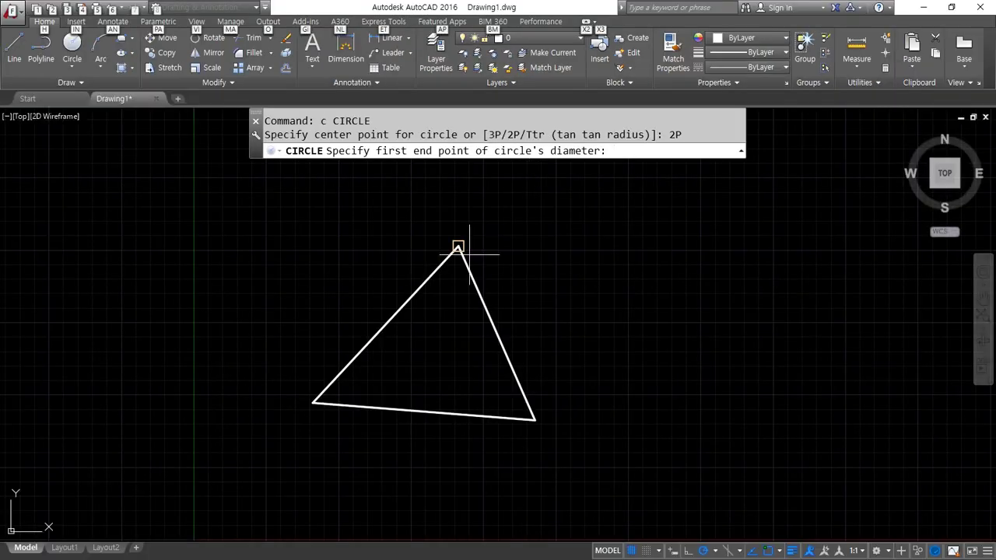
{"action": "left_click", "coordinate": [341, 381]}
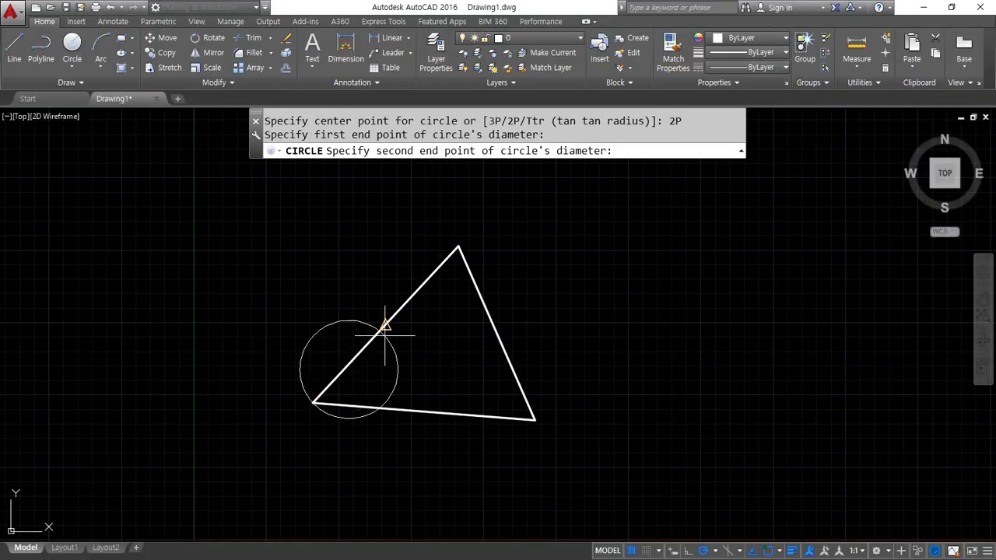
{"action": "left_click", "coordinate": [445, 266]}
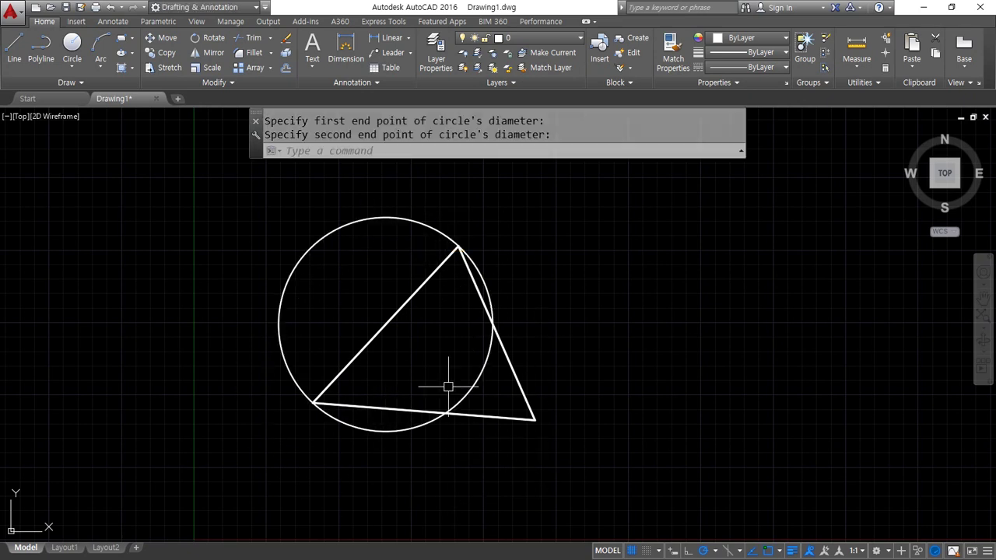
Erase the triangle's right and lower sides, keeping the circle and its diameter line.
{"action": "left_click", "coordinate": [525, 399]}
{"action": "left_click", "coordinate": [498, 418]}
{"action": "type", "text": "e"}
{"action": "key", "text": "Return"}
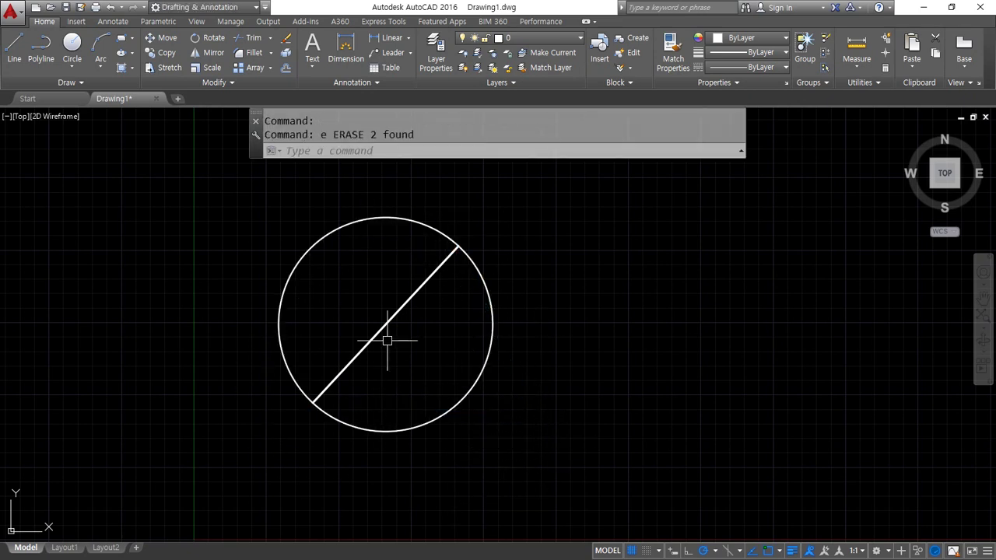
{"action": "right_click", "coordinate": [427, 319], "text": "shift"}
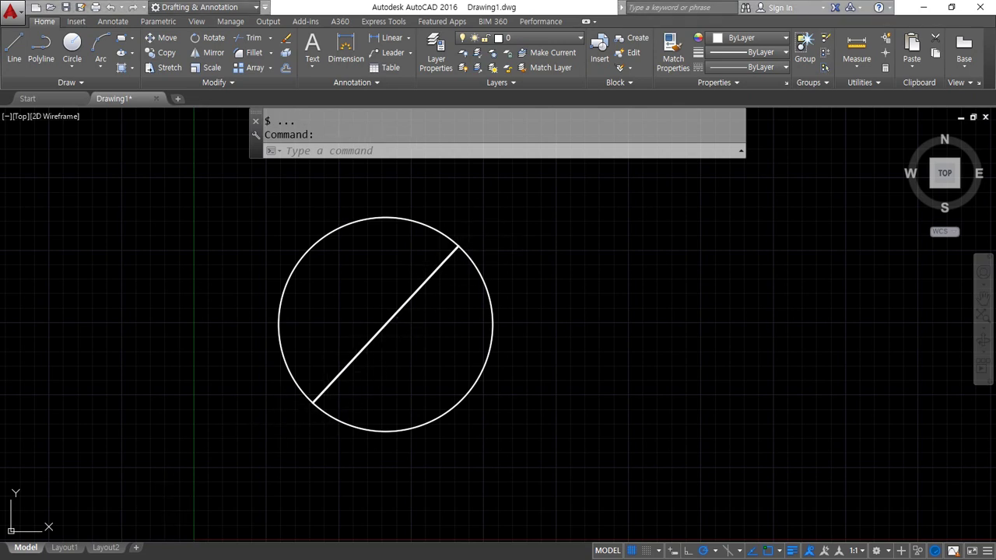
Switch to Notepad, review the note on the TTR (Tangent, Tangent, Radius) circle, and return to AutoCAD.
{"action": "key", "text": "alt+Tab"}
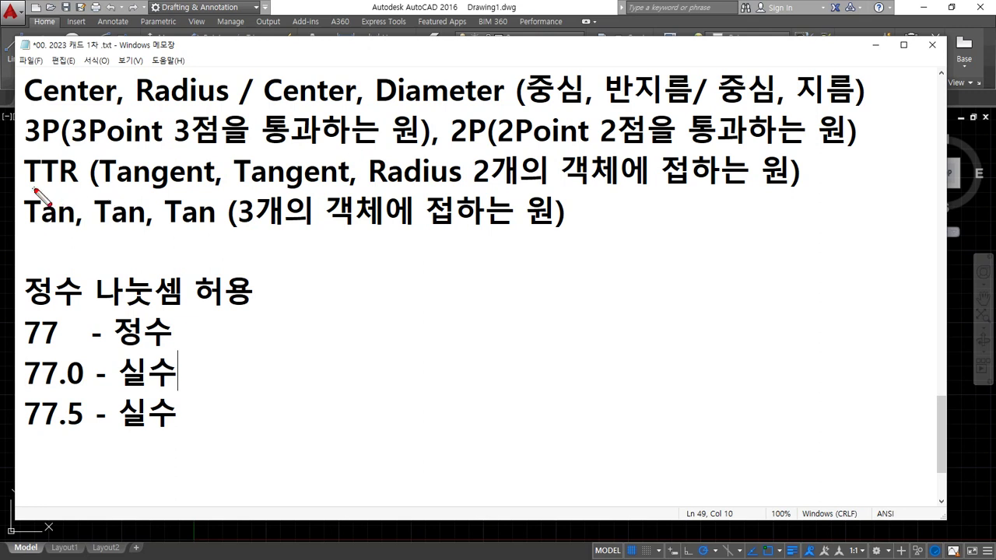
{"action": "mouse_move", "coordinate": [29, 188]}
{"action": "left_mouse_down"}
{"action": "mouse_move", "coordinate": [796, 193]}
{"action": "mouse_move", "coordinate": [44, 198]}
{"action": "left_mouse_up"}
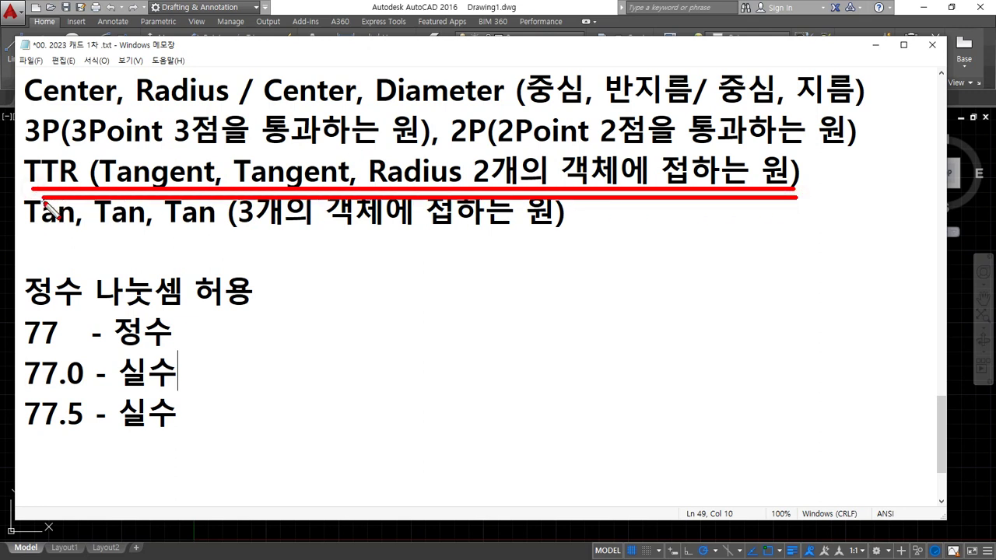
{"action": "key", "text": "alt+Tab"}
Select the circle and its diameter line with a crossing window and erase them.
{"action": "left_click", "coordinate": [516, 429]}
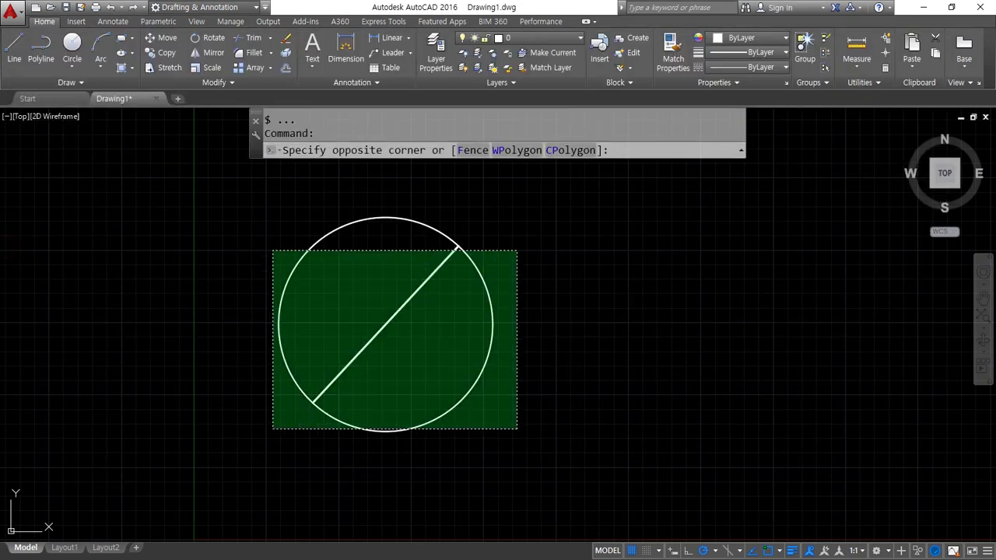
{"action": "left_click", "coordinate": [272, 251]}
{"action": "type", "text": "e"}
{"action": "key", "text": "Return"}
Draw two connected lines forming a sideways V that opens to the right.
{"action": "type", "text": "l"}
{"action": "key", "text": "Return"}
{"action": "left_click", "coordinate": [500, 199]}
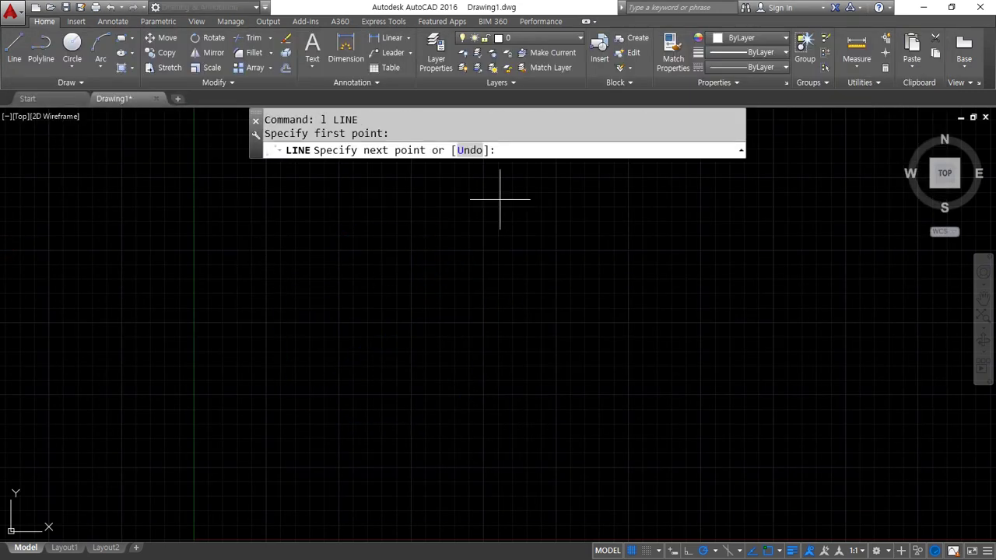
{"action": "left_click", "coordinate": [245, 354]}
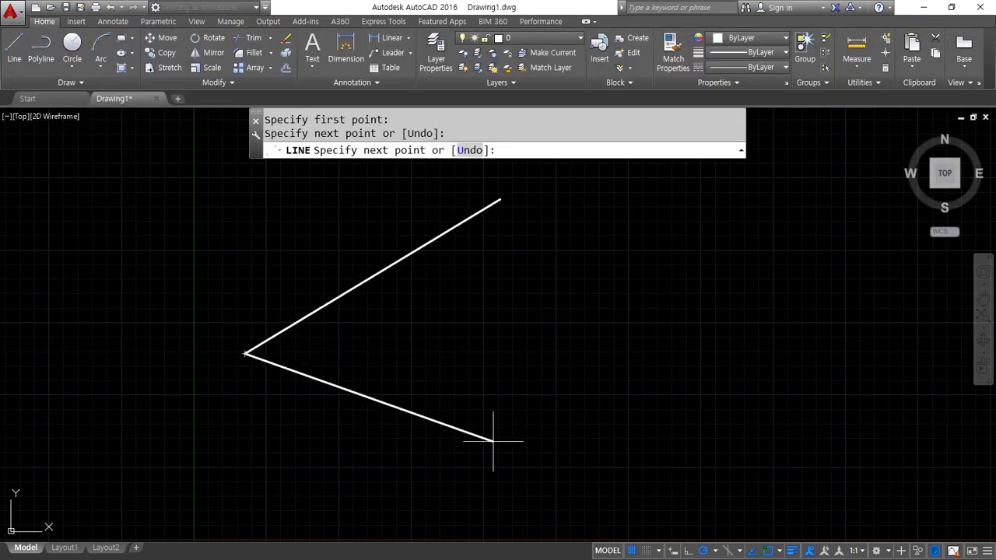
{"action": "left_click", "coordinate": [533, 444]}
{"action": "key", "text": "Return"}
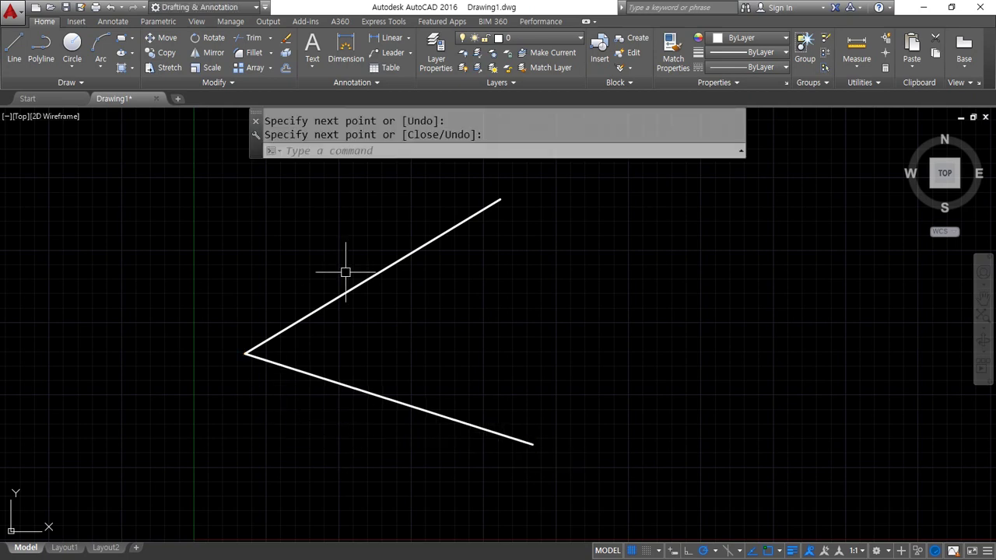
Delete both lines of the V shape and zoom to the drawing extents.
{"action": "left_click", "coordinate": [369, 460]}
{"action": "left_click", "coordinate": [203, 258]}
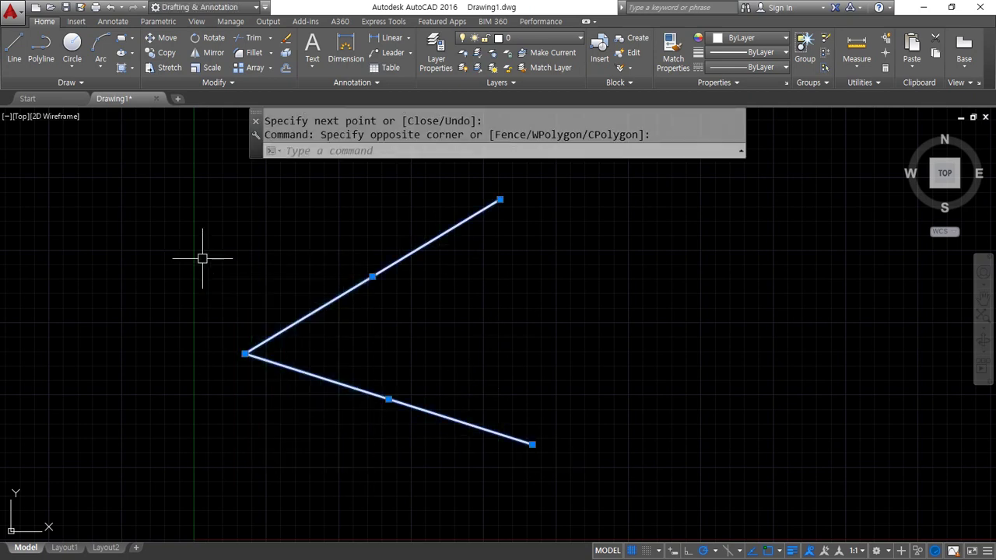
{"action": "key", "text": "Delete"}
{"action": "middle_click", "coordinate": [423, 407]}
{"action": "middle_click", "coordinate": [423, 407]}
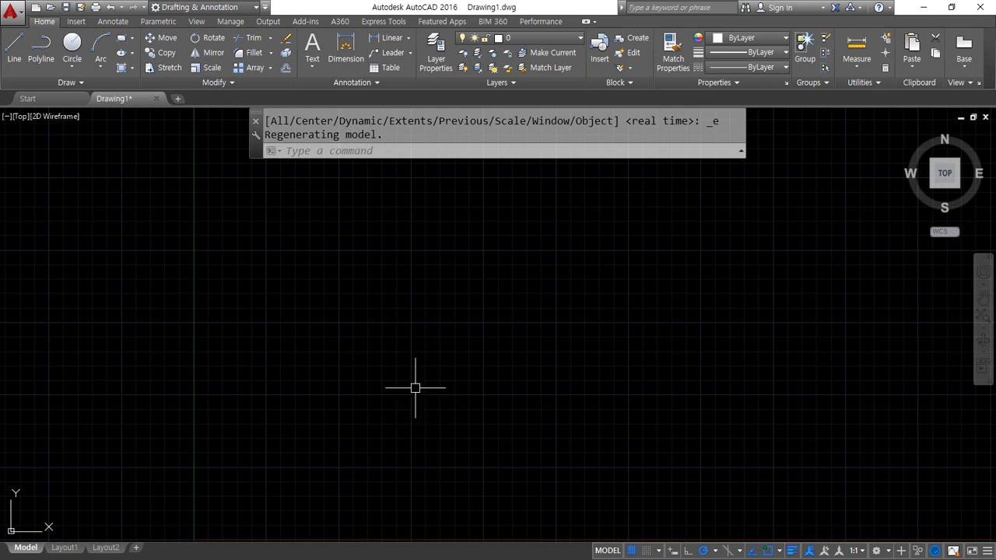
Redraw the sideways V with a wider opening as two connected lines and leave the Line command.
{"action": "type", "text": "l"}
{"action": "key", "text": "Return"}
{"action": "left_click", "coordinate": [520, 188]}
{"action": "left_click", "coordinate": [279, 335]}
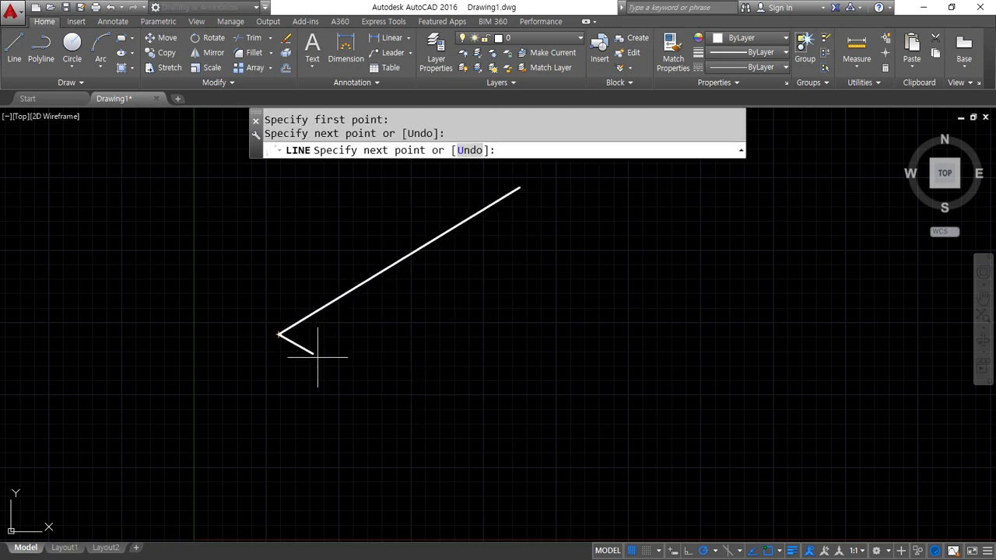
{"action": "left_click", "coordinate": [555, 469]}
{"action": "key", "text": "Return"}
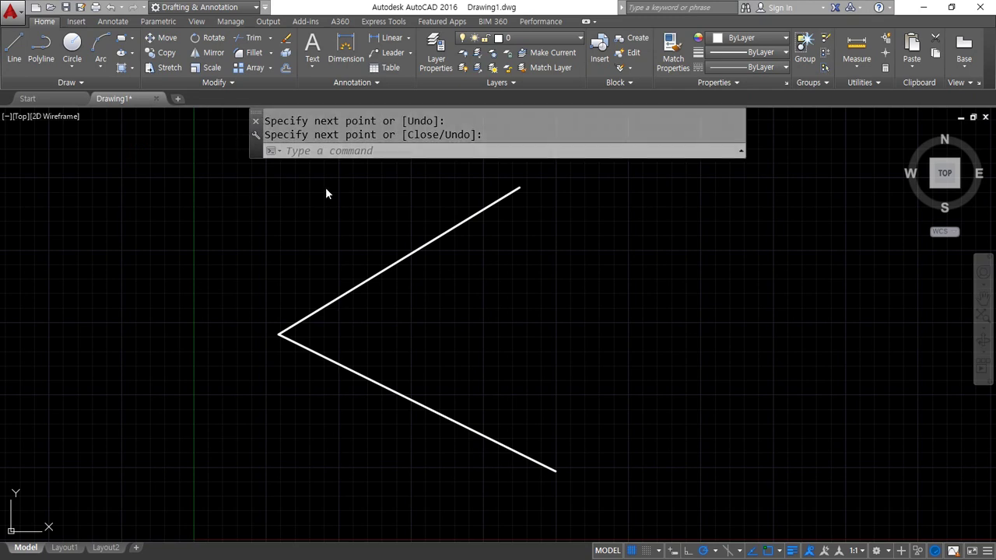
{"action": "key", "text": "Return"}
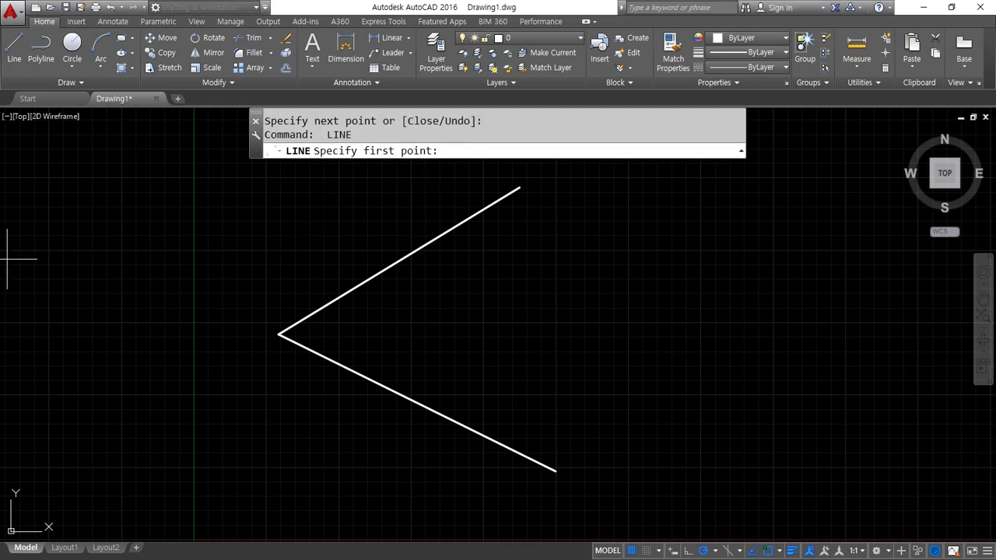
{"action": "key", "text": "Escape"}
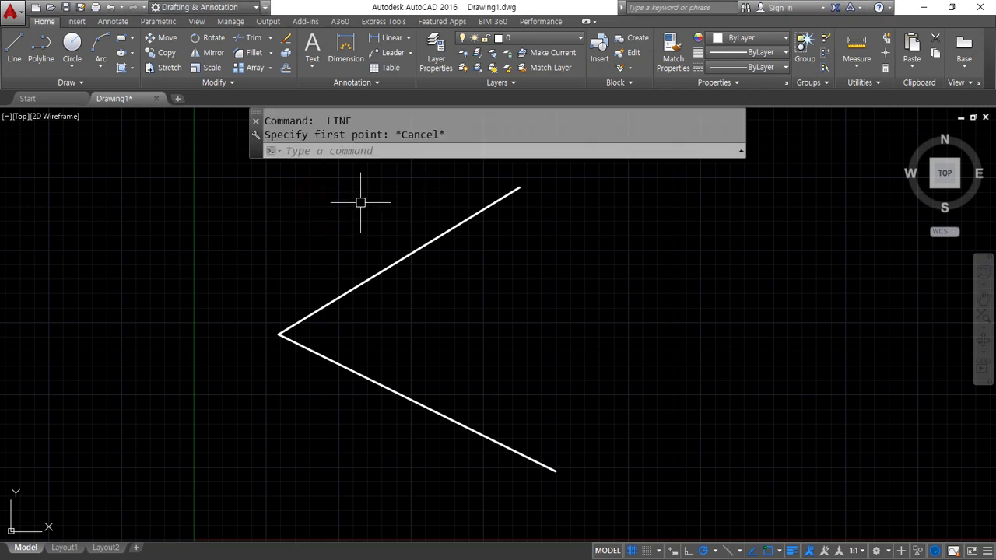
Draw a circle of radius 50 tangent to both lines of the V using the Ttr option.
{"action": "type", "text": "c"}
{"action": "key", "text": "Return"}
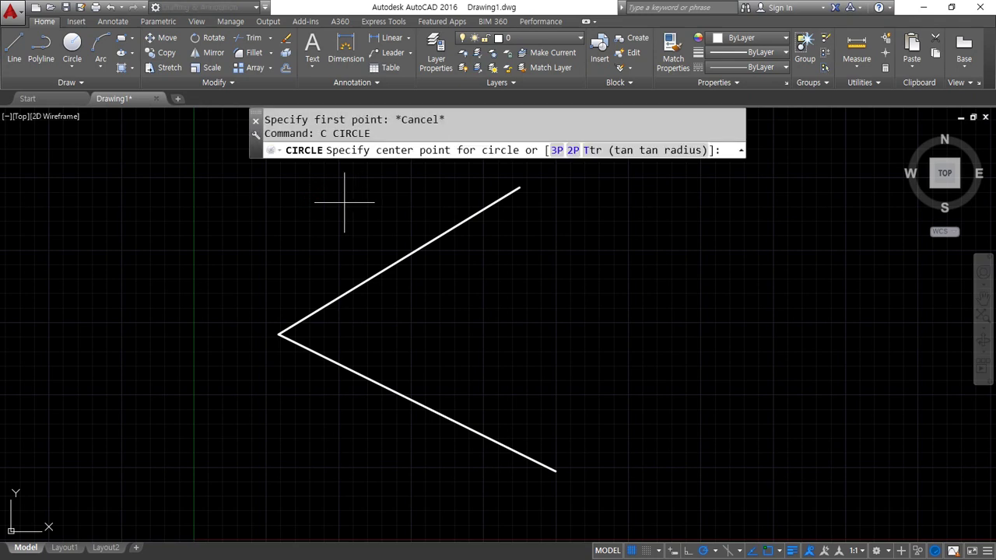
{"action": "left_click", "coordinate": [626, 152]}
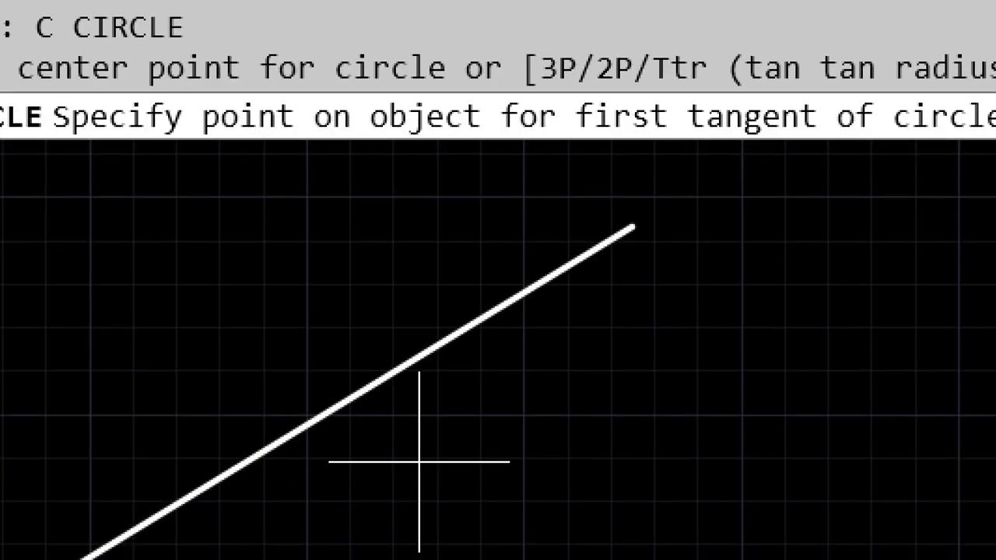
{"action": "left_click", "coordinate": [554, 298]}
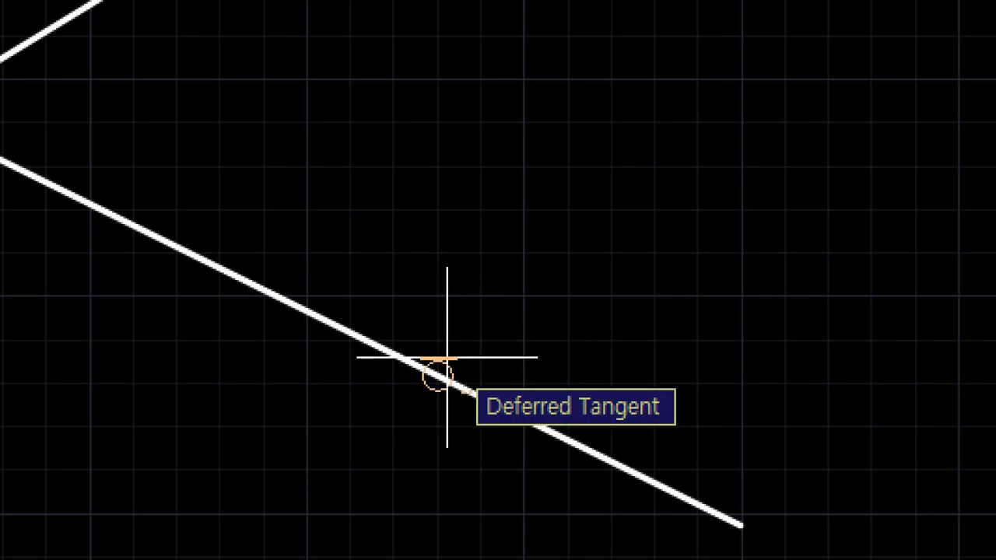
{"action": "key", "text": "Tab"}
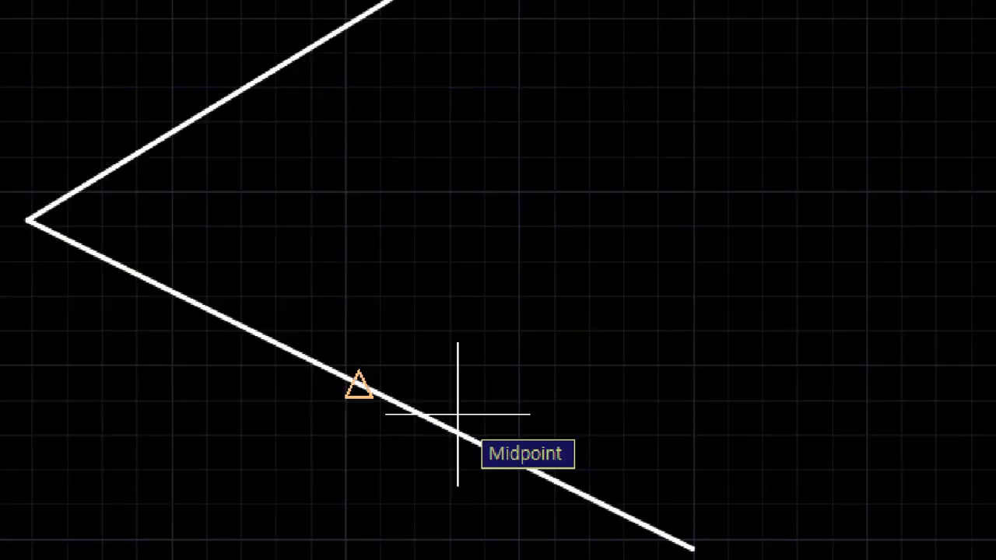
{"action": "left_click", "coordinate": [448, 357]}
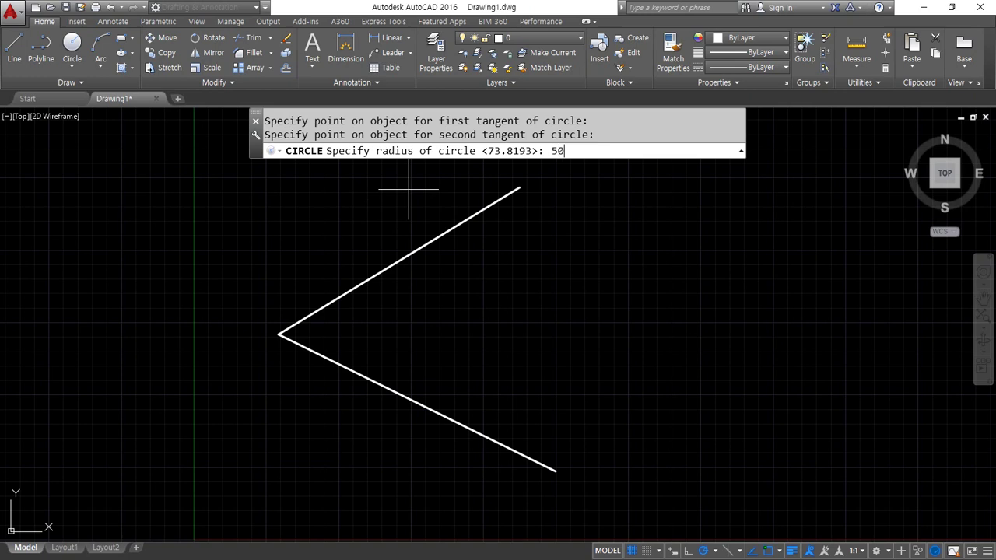
{"action": "key", "text": "Return"}
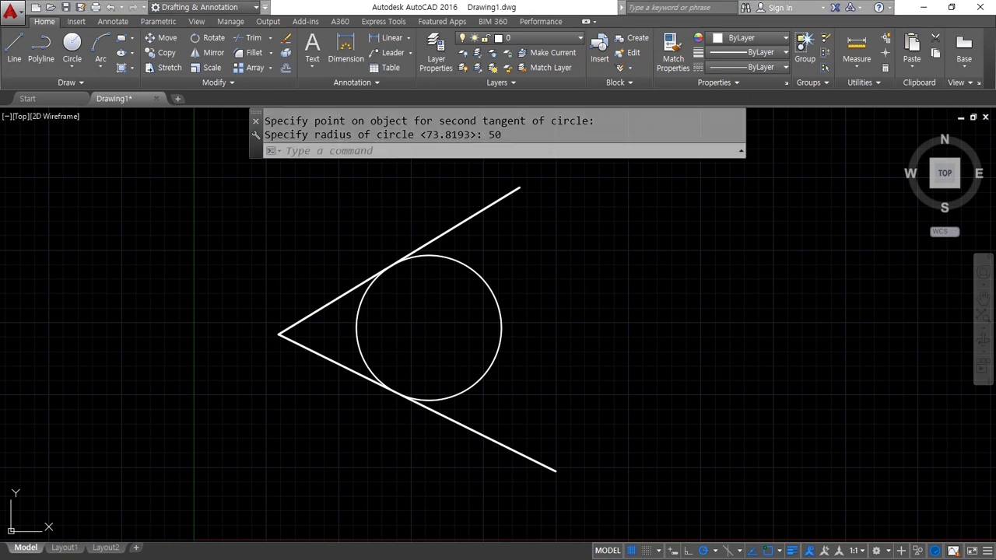
{"action": "left_click", "coordinate": [536, 356]}
{"action": "left_click", "coordinate": [470, 331]}
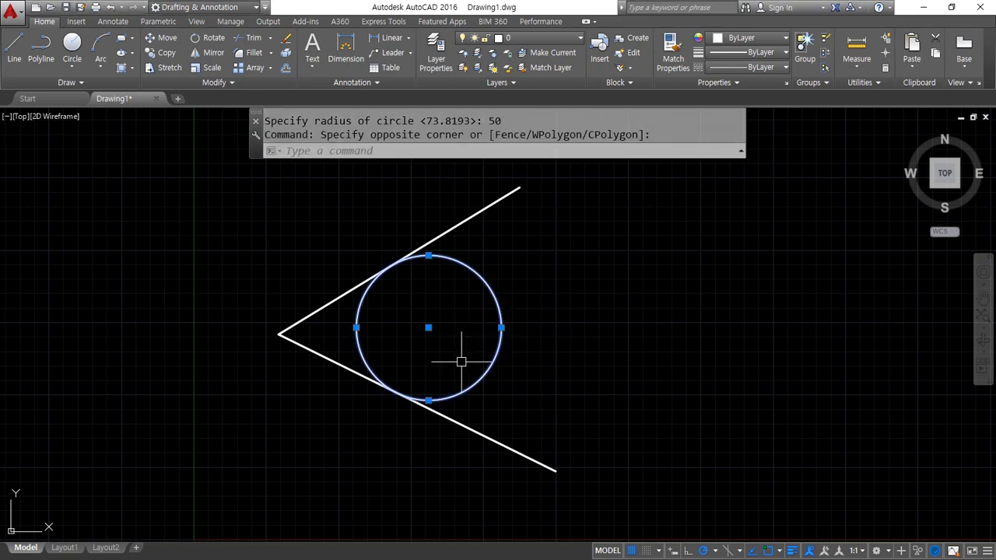
{"action": "key", "text": "Escape"}
{"action": "middle_click_drag", "start_coordinate": [398, 357], "coordinate": [421, 369]}
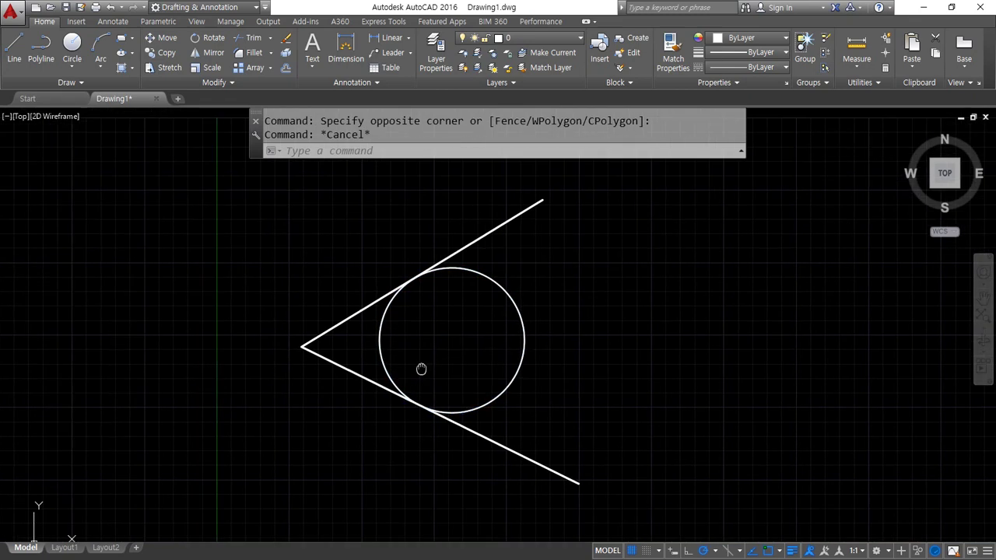
{"action": "key", "text": "Escape"}
Select the tangent circle and both lines of the V and erase them.
{"action": "left_click", "coordinate": [328, 390]}
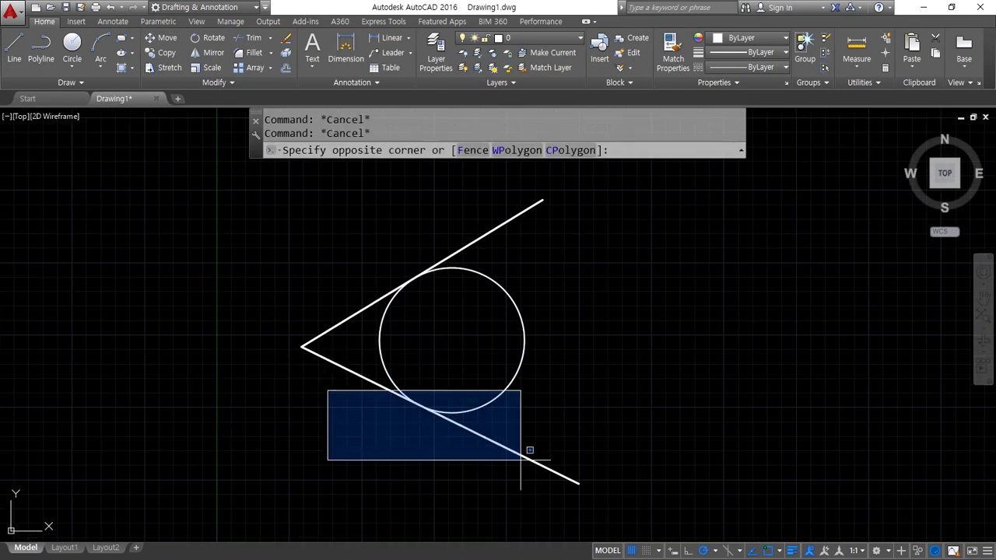
{"action": "left_click", "coordinate": [321, 237]}
{"action": "type", "text": "e"}
{"action": "key", "text": "Return"}
Draw a single long diagonal line from the upper right down to the lower left of the drawing area.
{"action": "type", "text": "l"}
{"action": "key", "text": "Return"}
{"action": "left_click", "coordinate": [680, 242]}
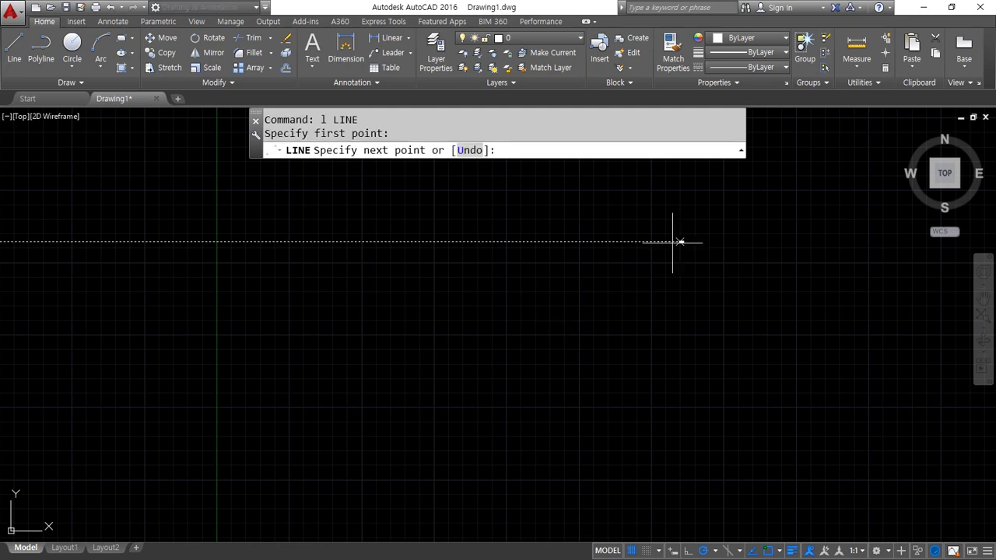
{"action": "left_click", "coordinate": [225, 433]}
{"action": "key", "text": "Return"}
Draw a second long diagonal line from the upper left to the lower right, crossing the first line to form an X.
{"action": "left_click", "coordinate": [178, 181]}
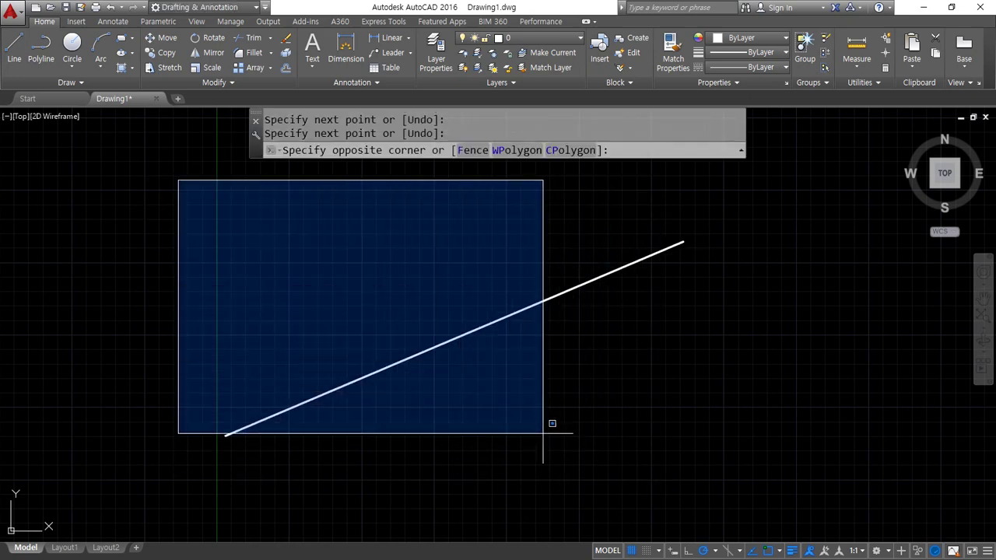
{"action": "key", "text": "Escape"}
{"action": "type", "text": "l"}
{"action": "key", "text": "Return"}
{"action": "left_click", "coordinate": [196, 180]}
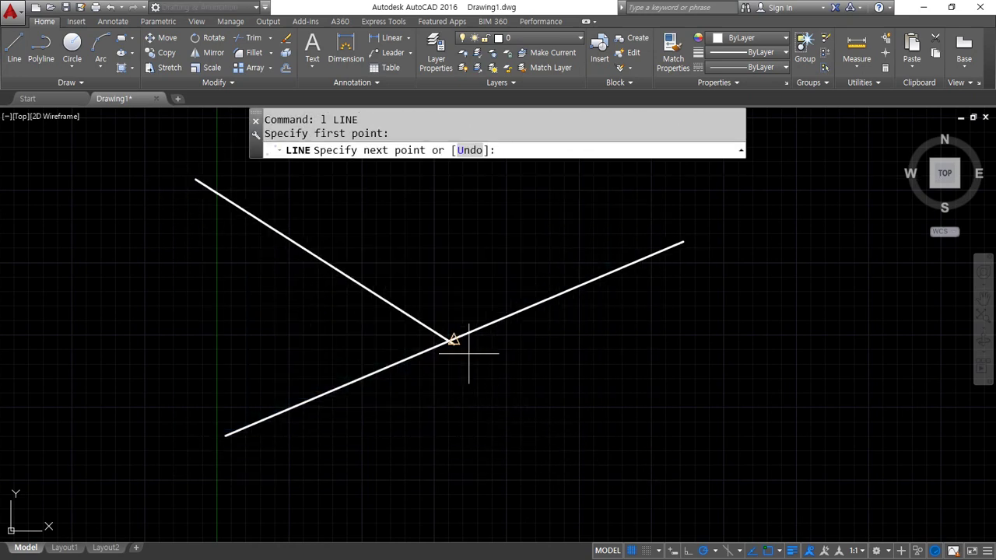
{"action": "left_click", "coordinate": [730, 497]}
{"action": "key", "text": "Return"}
Draw a circle of radius 50 in the upper opening of the X, tangent to both lines, using the Ttr option.
{"action": "type", "text": "c"}
{"action": "key", "text": "Return"}
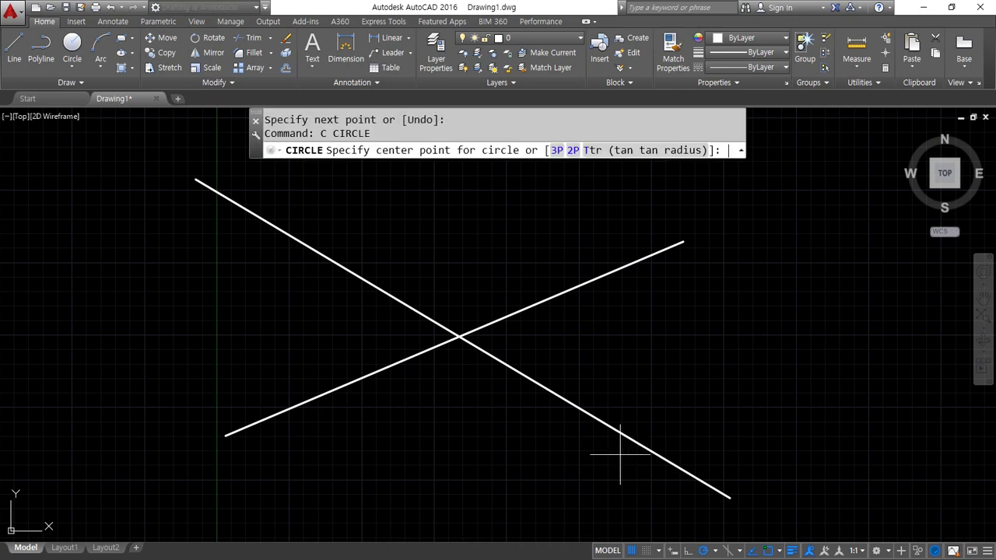
{"action": "type", "text": "t"}
{"action": "key", "text": "Return"}
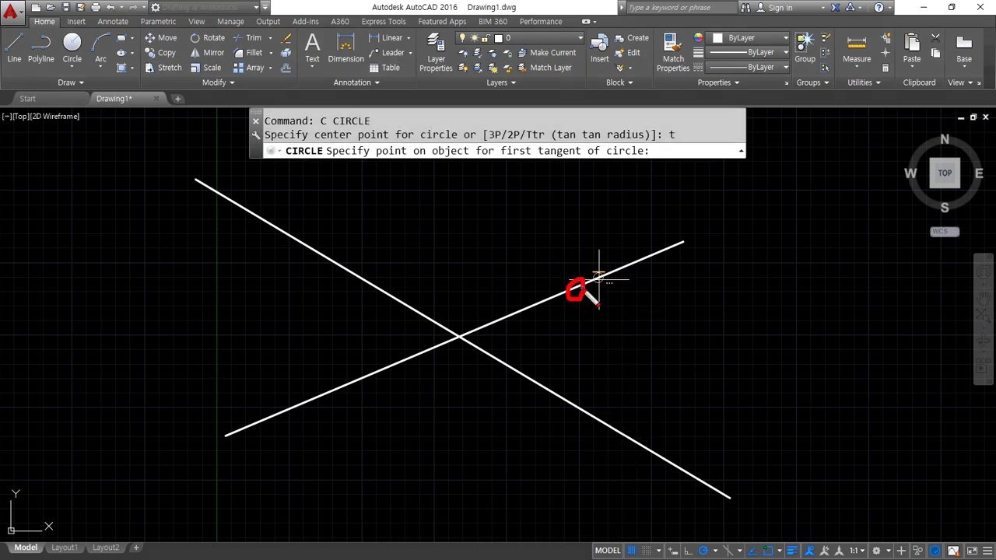
{"action": "left_click_drag", "start_coordinate": [351, 268], "coordinate": [352, 270]}
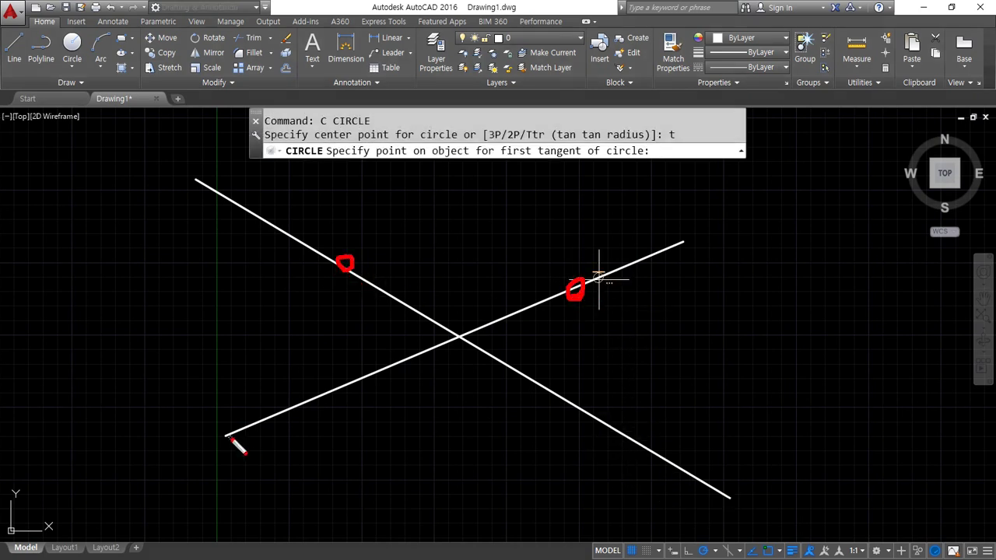
{"action": "mouse_move", "coordinate": [273, 177]}
{"action": "left_mouse_down"}
{"action": "mouse_move", "coordinate": [352, 268]}
{"action": "mouse_move", "coordinate": [572, 230]}
{"action": "mouse_move", "coordinate": [570, 195]}
{"action": "left_mouse_up"}
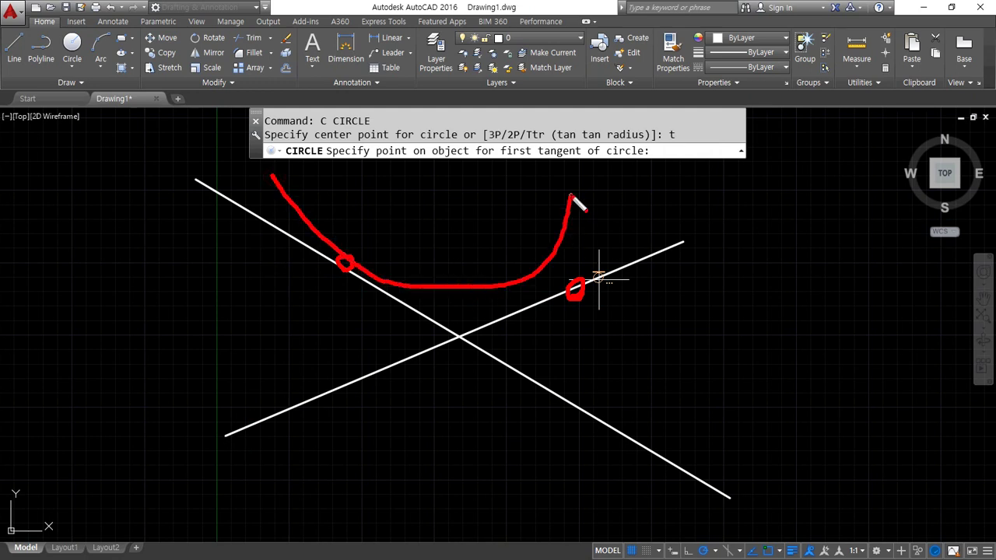
{"action": "left_click", "coordinate": [574, 286]}
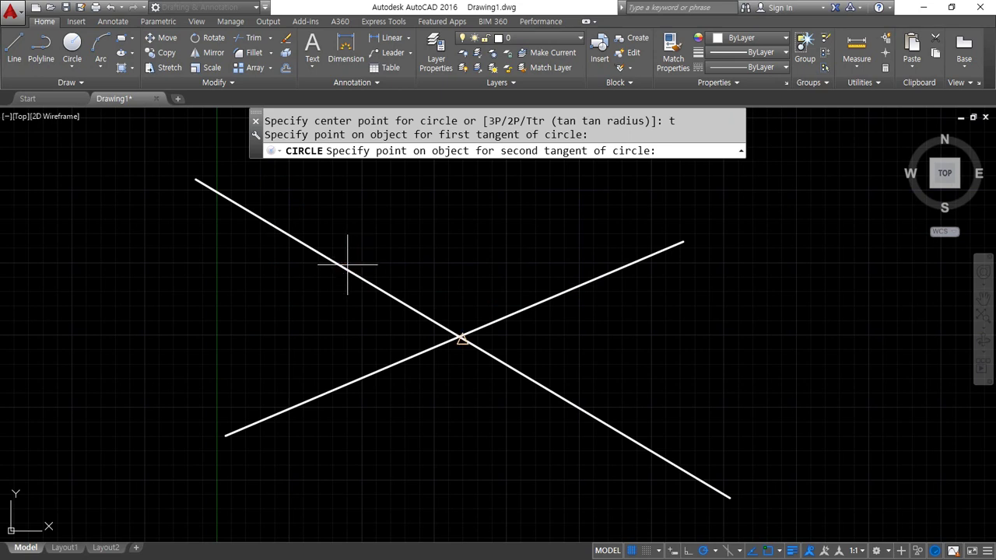
{"action": "left_click", "coordinate": [347, 264]}
{"action": "key", "text": "Return"}
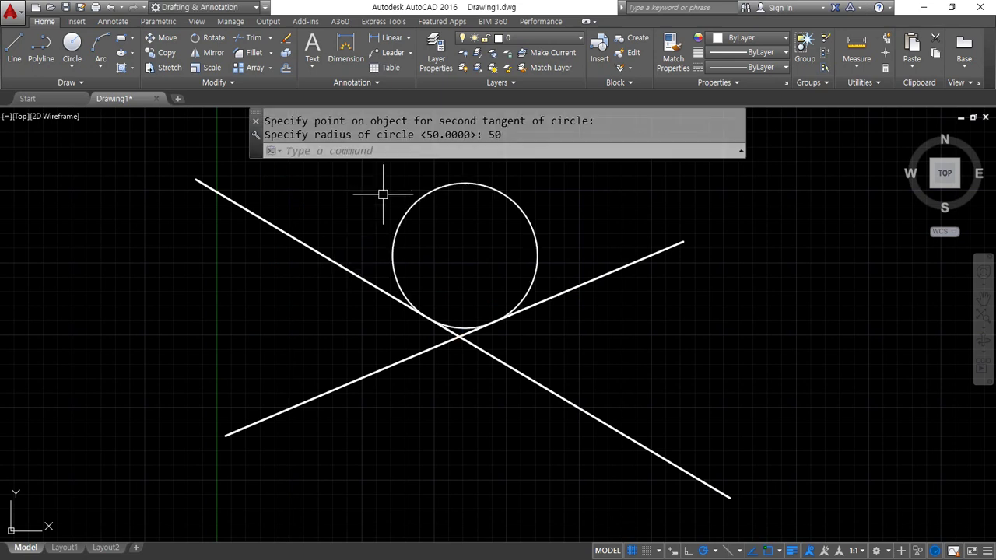
Add a Ttr circle of radius 50 in the left opening of the X, tangent to both lines.
{"action": "type", "text": "c"}
{"action": "key", "text": "Return"}
{"action": "type", "text": "t"}
{"action": "key", "text": "Return"}
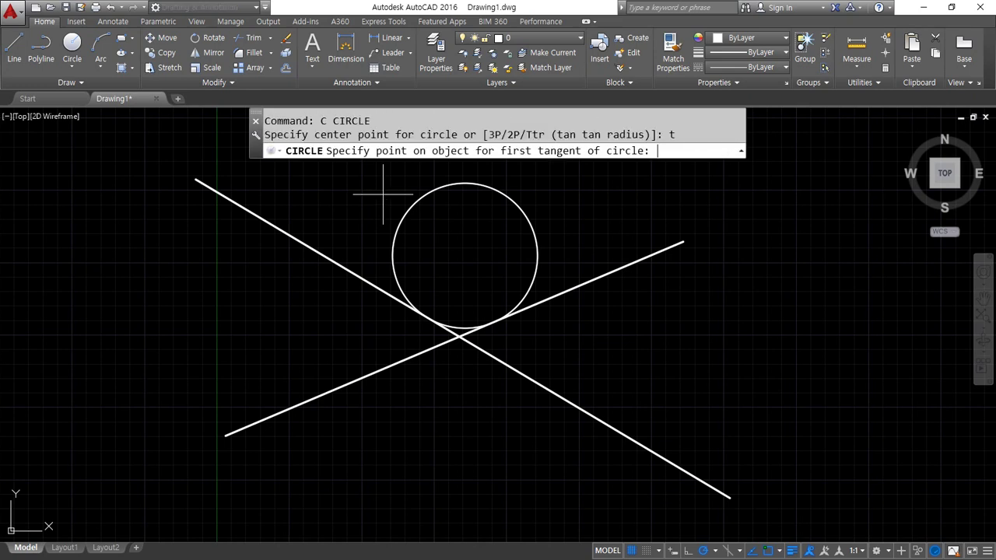
{"action": "left_click_drag", "start_coordinate": [291, 226], "coordinate": [283, 227]}
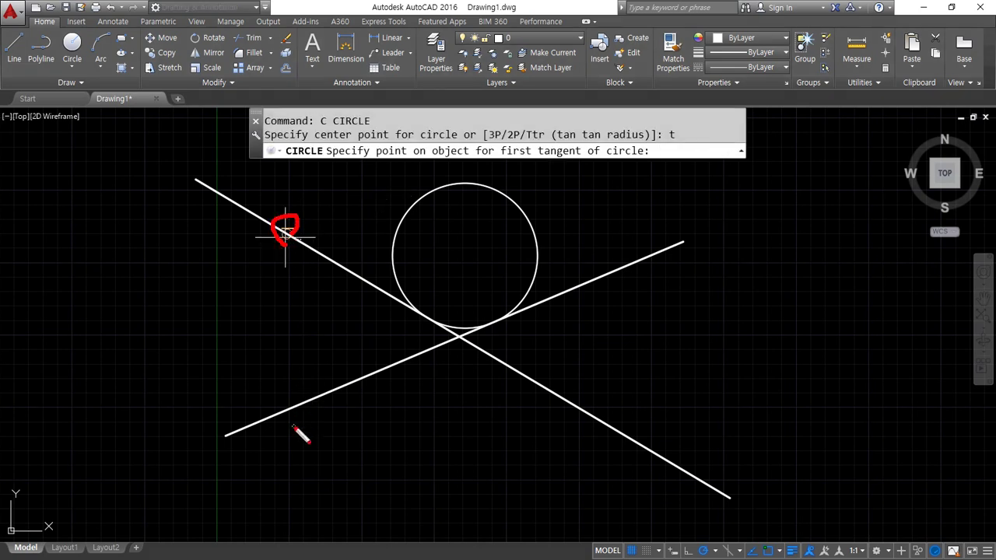
{"action": "left_click_drag", "start_coordinate": [295, 428], "coordinate": [294, 420]}
{"action": "mouse_move", "coordinate": [233, 205]}
{"action": "left_mouse_down"}
{"action": "mouse_move", "coordinate": [310, 393]}
{"action": "mouse_move", "coordinate": [185, 462]}
{"action": "left_mouse_up"}
{"action": "key", "text": "Escape"}
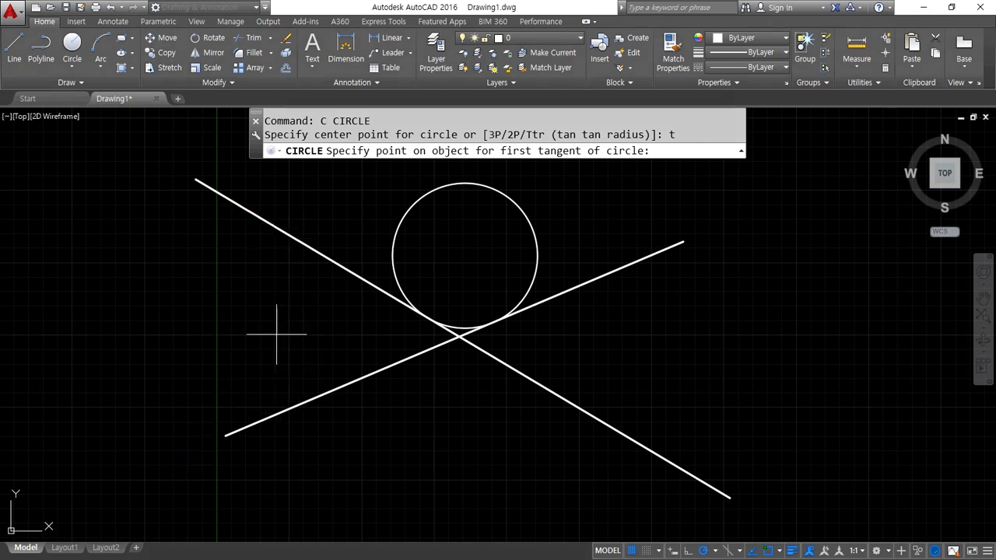
{"action": "left_click", "coordinate": [300, 239]}
{"action": "left_click", "coordinate": [303, 404]}
{"action": "key", "text": "Return"}
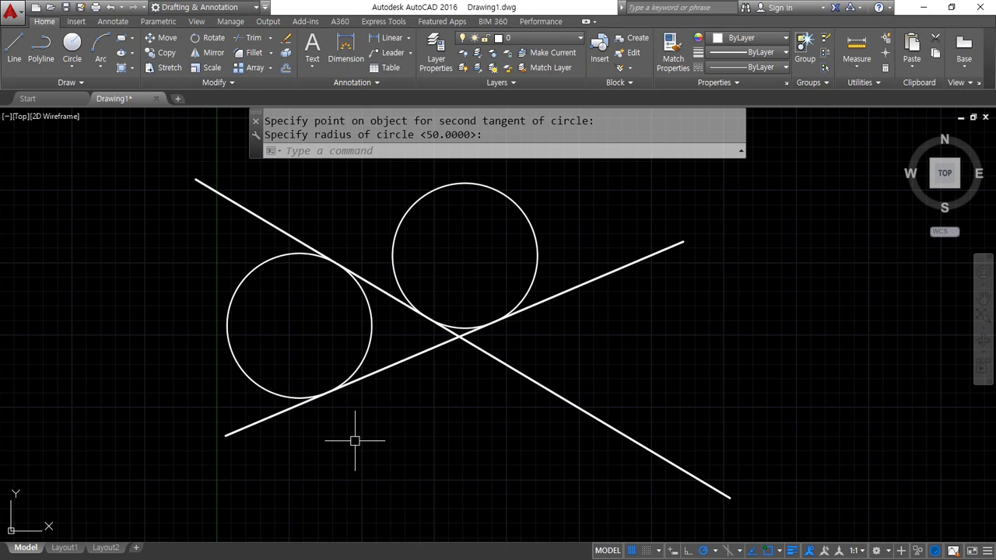
Add a Ttr circle of radius 50 in the lower opening of the X, tangent to both lines.
{"action": "type", "text": "c"}
{"action": "key", "text": "Return"}
{"action": "type", "text": "t"}
{"action": "key", "text": "Return"}
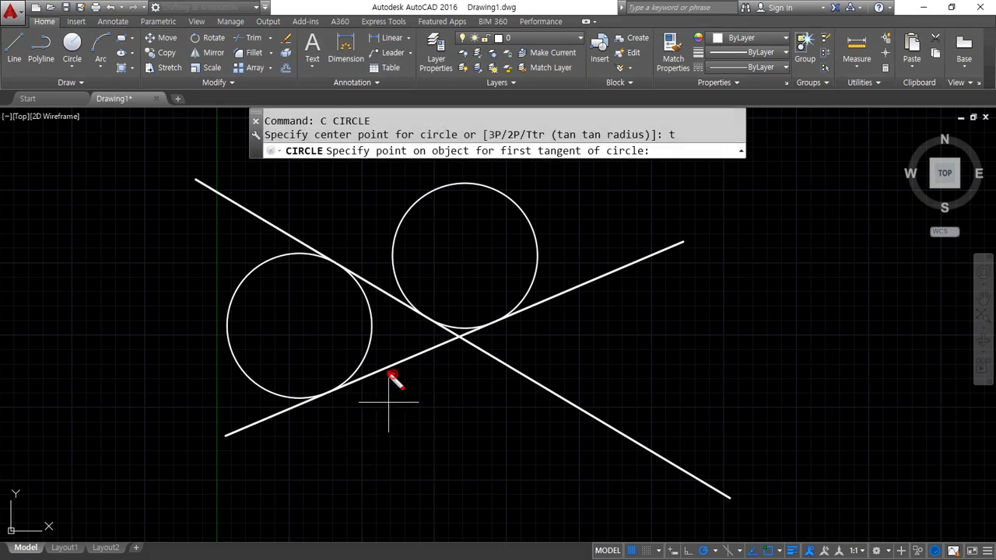
{"action": "left_click_drag", "start_coordinate": [393, 378], "coordinate": [387, 372]}
{"action": "left_click_drag", "start_coordinate": [515, 374], "coordinate": [529, 378]}
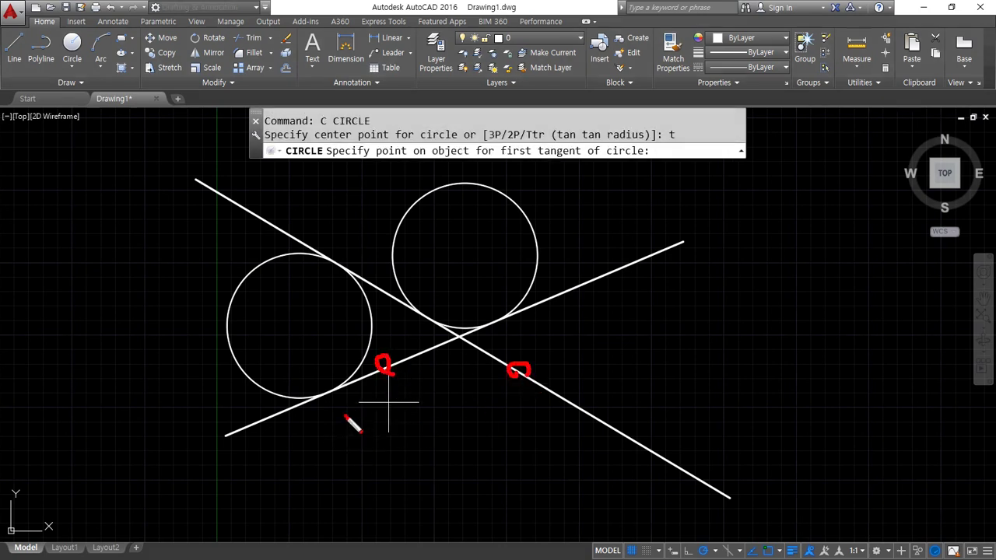
{"action": "mouse_move", "coordinate": [346, 418]}
{"action": "left_mouse_down"}
{"action": "mouse_move", "coordinate": [562, 414]}
{"action": "mouse_move", "coordinate": [567, 444]}
{"action": "left_mouse_up"}
{"action": "key", "text": "Escape"}
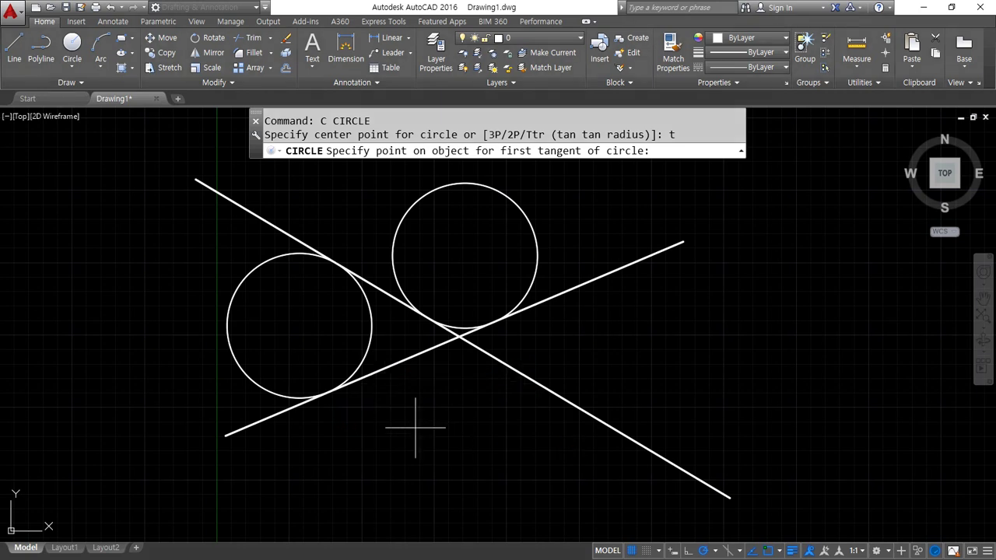
{"action": "left_click", "coordinate": [382, 371]}
{"action": "key", "text": "Return"}
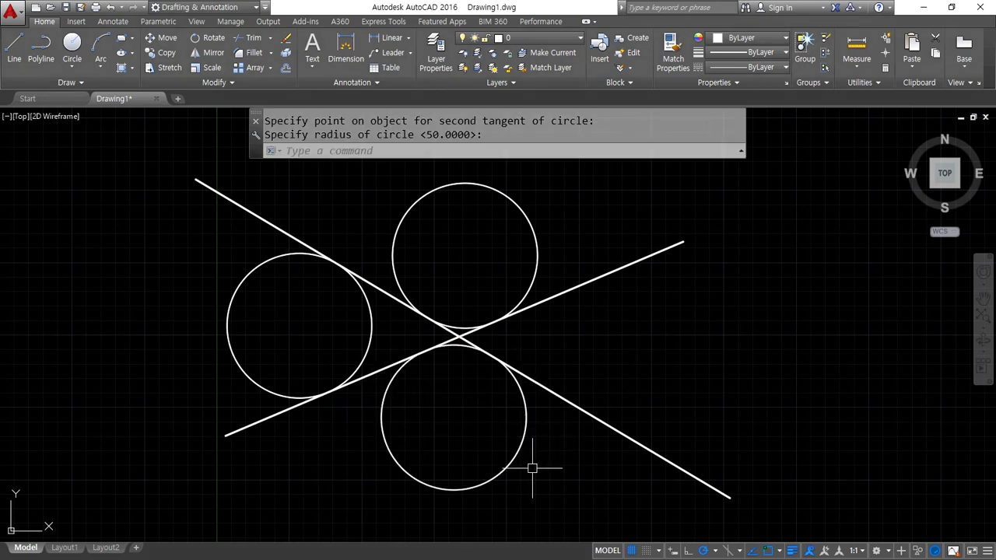
Add a Ttr circle of radius 50 in the right opening of the X, tangent to both lines.
{"action": "type", "text": "c"}
{"action": "key", "text": "Return"}
{"action": "type", "text": "t"}
{"action": "key", "text": "Return"}
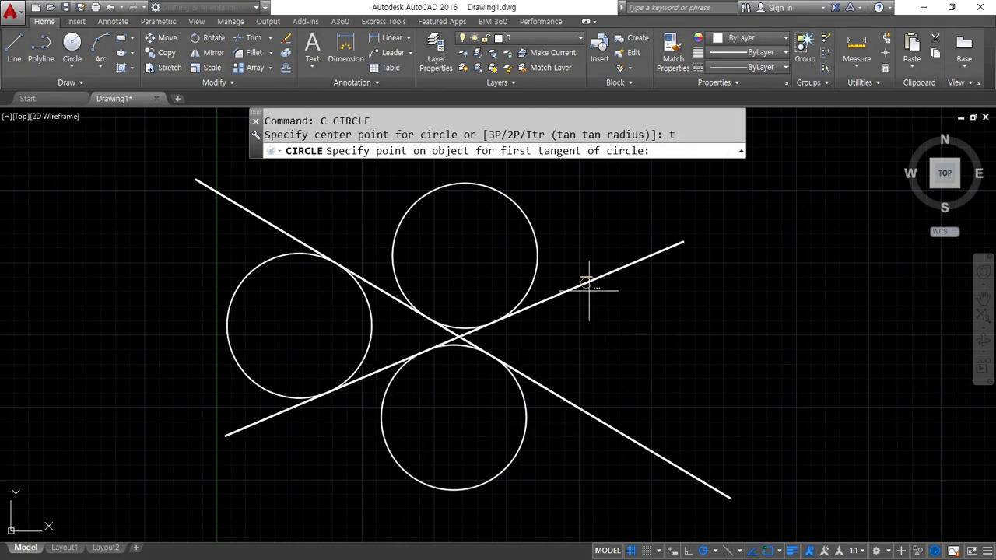
{"action": "left_click", "coordinate": [589, 285]}
{"action": "left_click", "coordinate": [589, 400]}
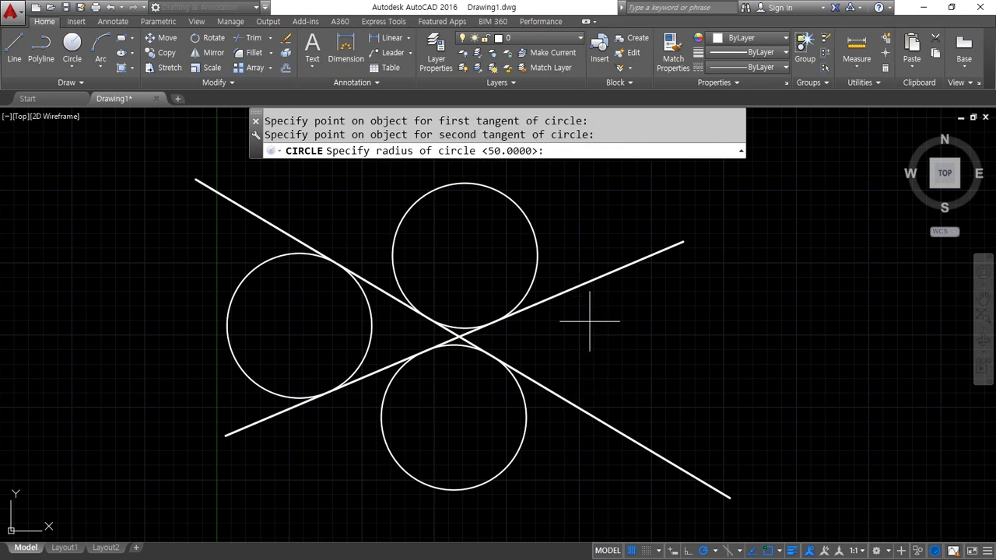
{"action": "left_click_drag", "start_coordinate": [585, 300], "coordinate": [588, 312]}
{"action": "left_click_drag", "start_coordinate": [572, 408], "coordinate": [581, 434]}
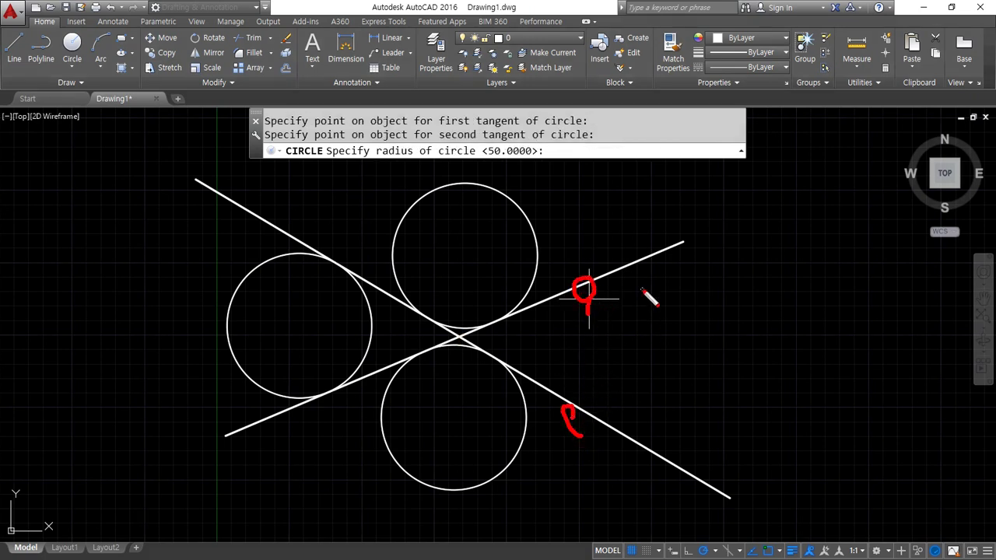
{"action": "left_click_drag", "start_coordinate": [642, 286], "coordinate": [652, 427]}
{"action": "key", "text": "Return"}
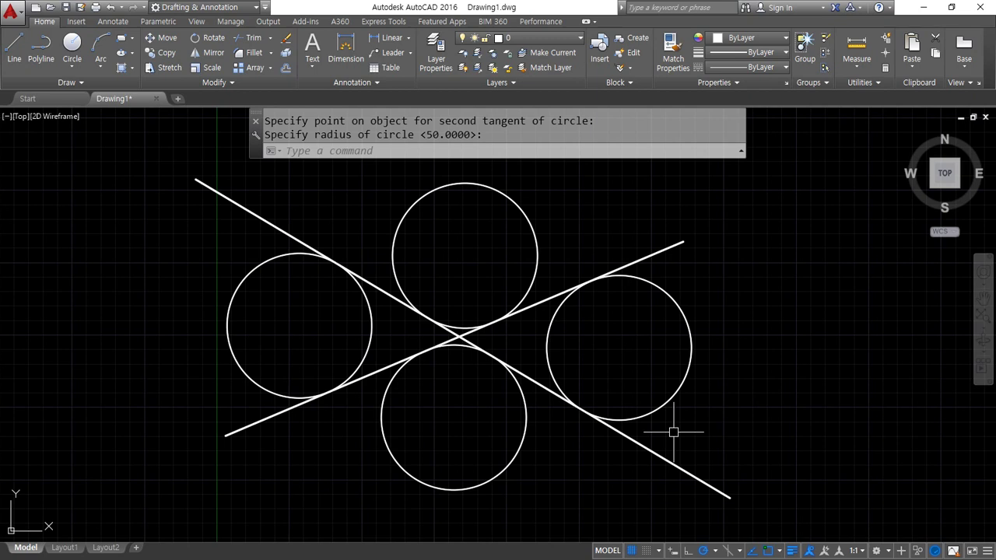
Select all four circles and both crossing lines and erase them.
{"action": "key", "text": "Escape"}
{"action": "left_click", "coordinate": [682, 355]}
{"action": "left_click", "coordinate": [291, 296]}
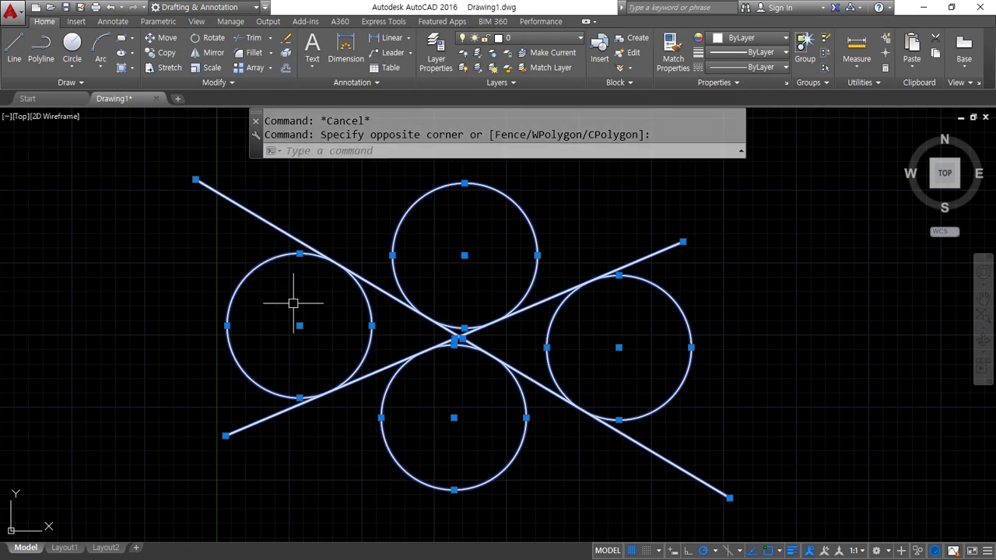
{"action": "type", "text": "e"}
{"action": "key", "text": "Return"}
Draw a single long horizontal line in the lower part of the drawing area.
{"action": "type", "text": "l"}
{"action": "key", "text": "Return"}
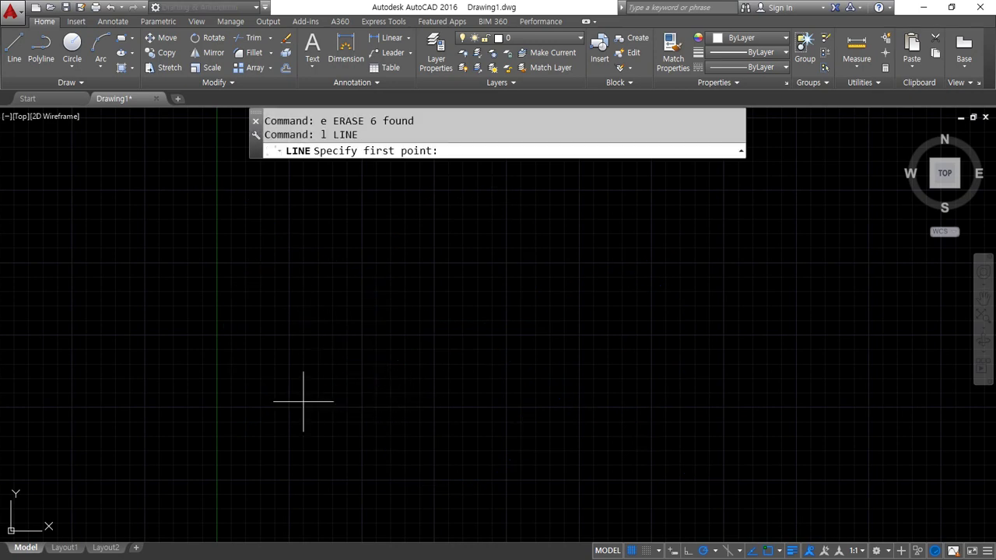
{"action": "left_click", "coordinate": [302, 403]}
{"action": "left_click", "coordinate": [696, 402]}
{"action": "key", "text": "Return"}
Draw a large circle with a radius of about 108.6 just above the horizontal line, without touching it.
{"action": "type", "text": "c"}
{"action": "key", "text": "Return"}
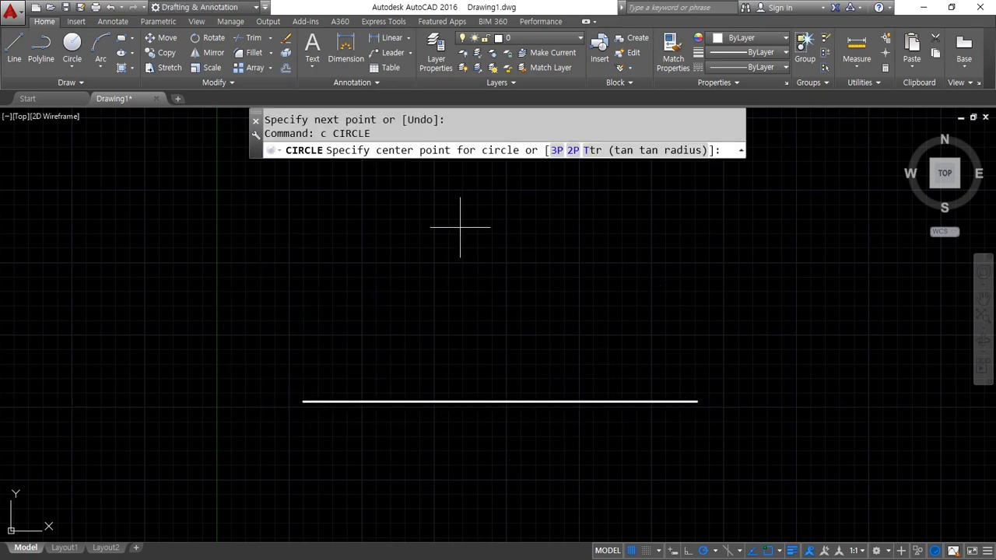
{"action": "left_click", "coordinate": [460, 229]}
{"action": "left_click", "coordinate": [460, 384]}
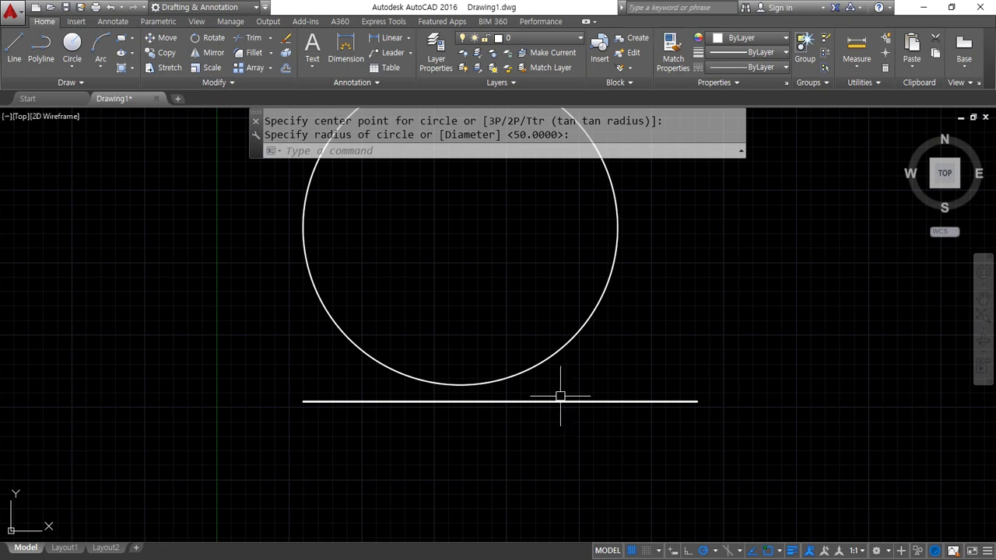
Draw a Ttr circle of radius 50 tangent to the large circle's lower right side and the horizontal line.
{"action": "left_click_drag", "start_coordinate": [570, 347], "coordinate": [574, 354]}
{"action": "mouse_move", "coordinate": [585, 410]}
{"action": "left_mouse_down"}
{"action": "mouse_move", "coordinate": [586, 395]}
{"action": "mouse_move", "coordinate": [596, 413]}
{"action": "left_mouse_up"}
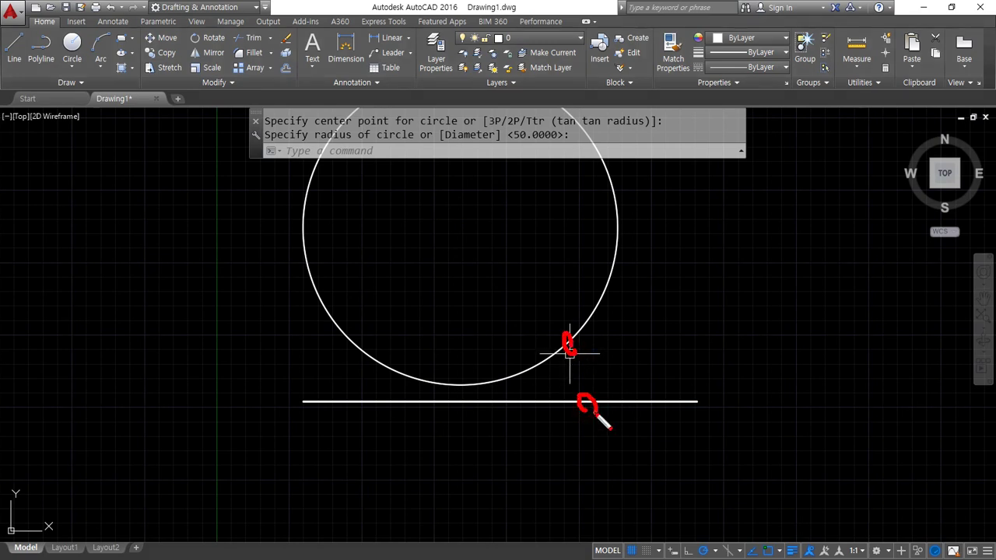
{"action": "mouse_move", "coordinate": [616, 286]}
{"action": "left_mouse_down"}
{"action": "mouse_move", "coordinate": [627, 406]}
{"action": "mouse_move", "coordinate": [640, 412]}
{"action": "left_mouse_up"}
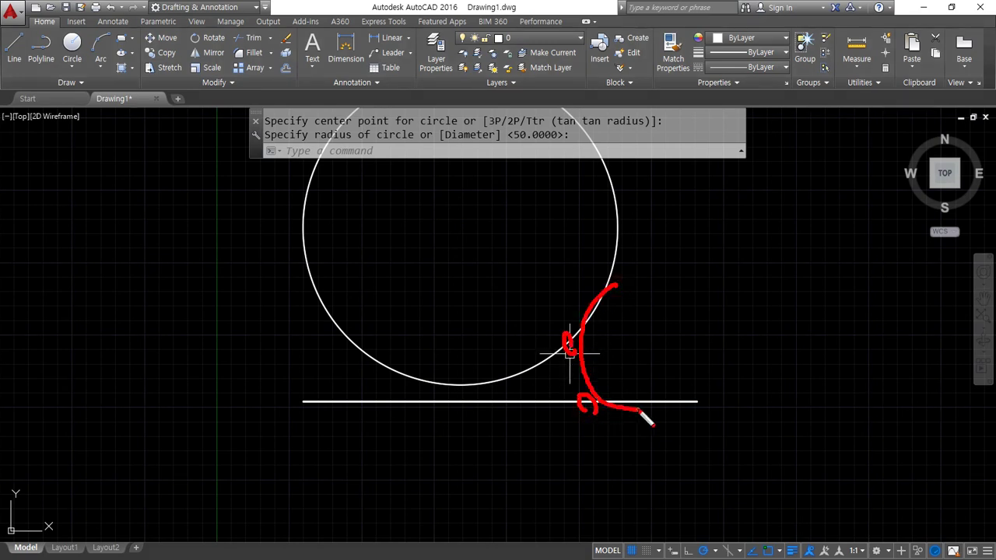
{"action": "key", "text": "Escape"}
{"action": "type", "text": "c"}
{"action": "key", "text": "Return"}
{"action": "type", "text": "t"}
{"action": "key", "text": "Return"}
{"action": "left_click", "coordinate": [587, 331]}
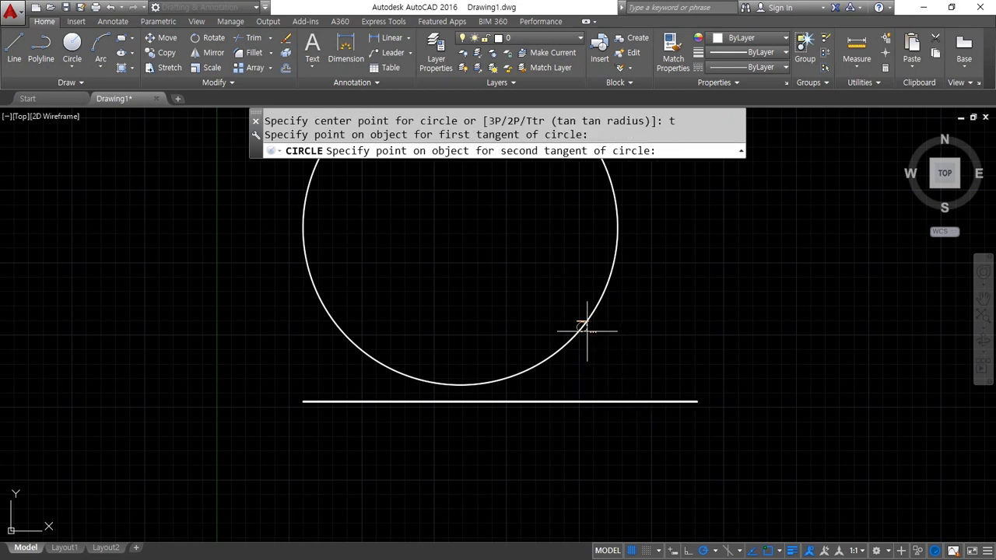
{"action": "left_click", "coordinate": [602, 402]}
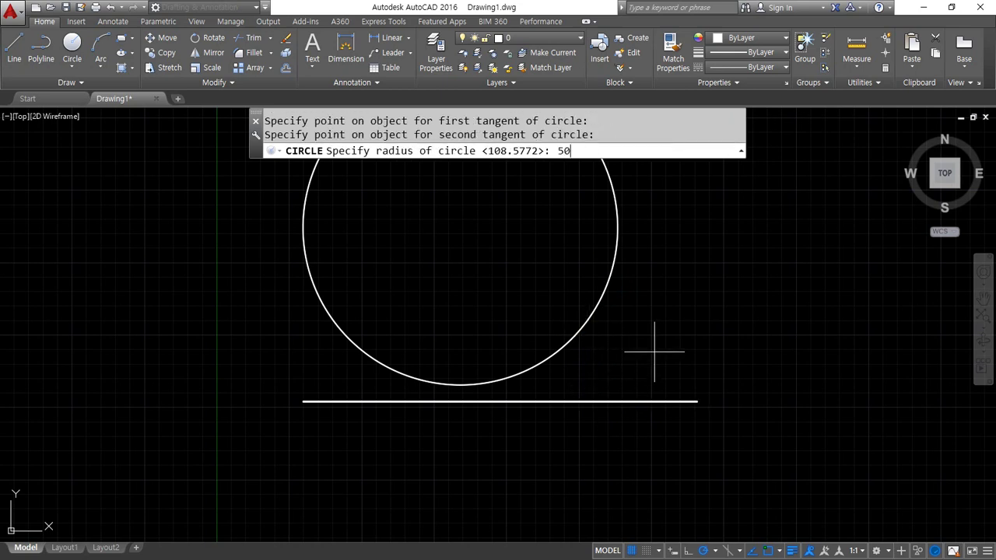
{"action": "key", "text": "Return"}
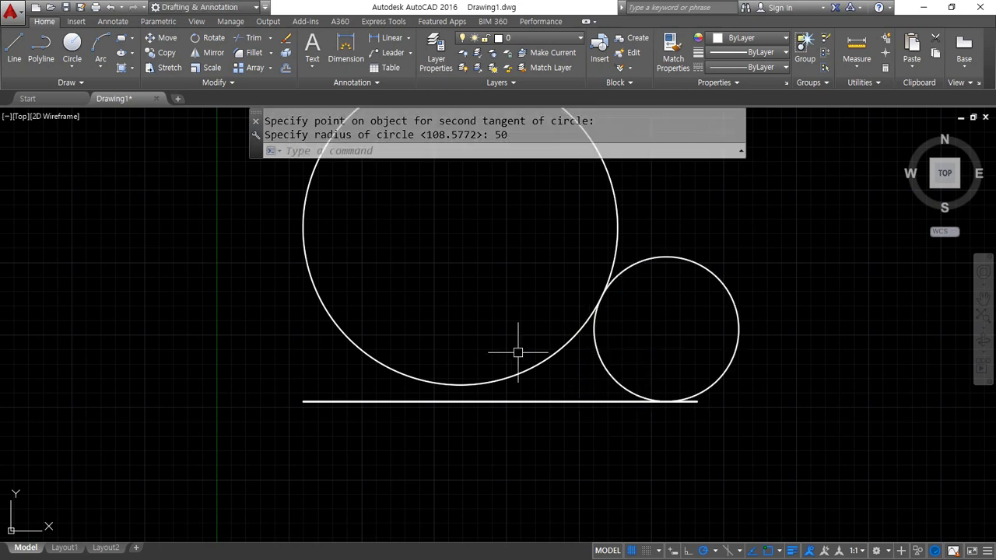
Draw a Ttr circle of radius 50 tangent to the large circle's lower left side and the horizontal line.
{"action": "type", "text": "c"}
{"action": "key", "text": "Return"}
{"action": "type", "text": "t"}
{"action": "key", "text": "Return"}
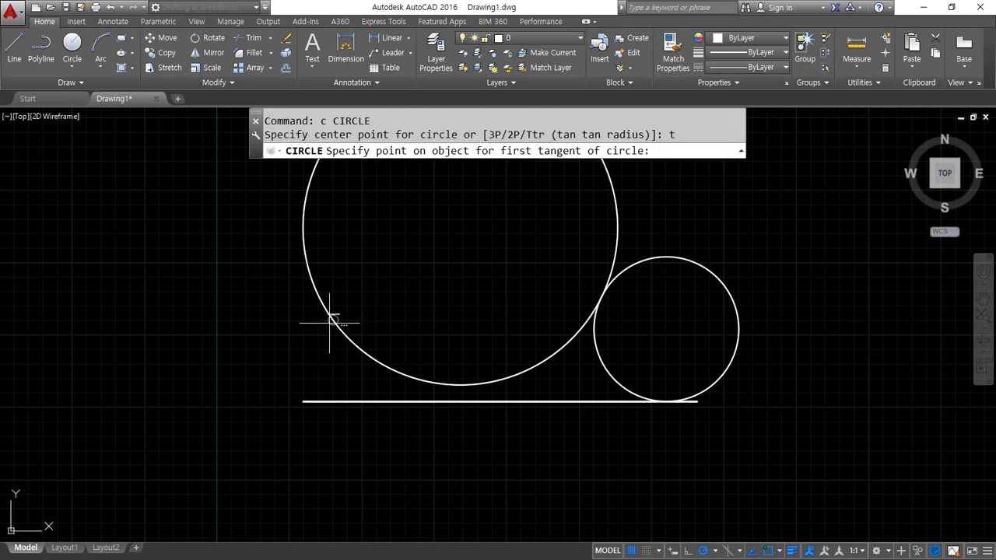
{"action": "left_click", "coordinate": [337, 328]}
{"action": "left_click", "coordinate": [318, 402]}
{"action": "mouse_move", "coordinate": [306, 269]}
{"action": "left_mouse_down"}
{"action": "mouse_move", "coordinate": [332, 323]}
{"action": "mouse_move", "coordinate": [253, 379]}
{"action": "mouse_move", "coordinate": [251, 370]}
{"action": "left_mouse_up"}
{"action": "key", "text": "Escape"}
{"action": "key", "text": "Return"}
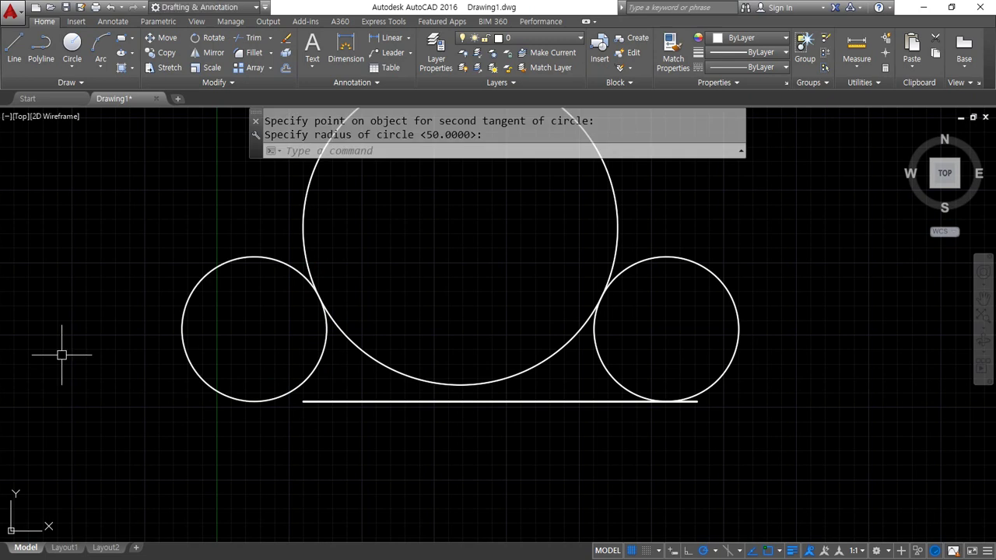
Extend the left end of the horizontal line to its tangent point on the small left circle.
{"action": "scroll", "coordinate": [251, 418], "scroll_direction": "up", "scroll_amount": 6}
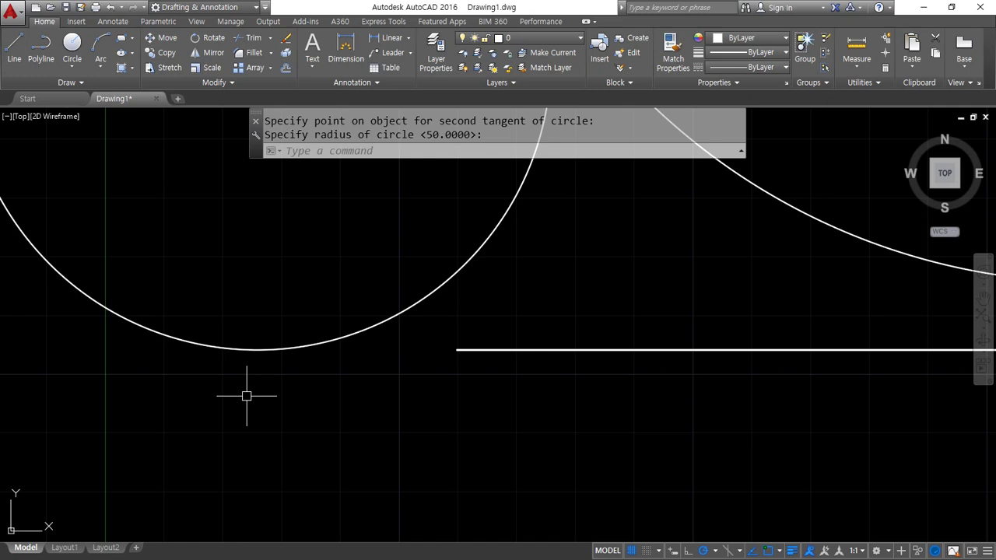
{"action": "type", "text": "ex"}
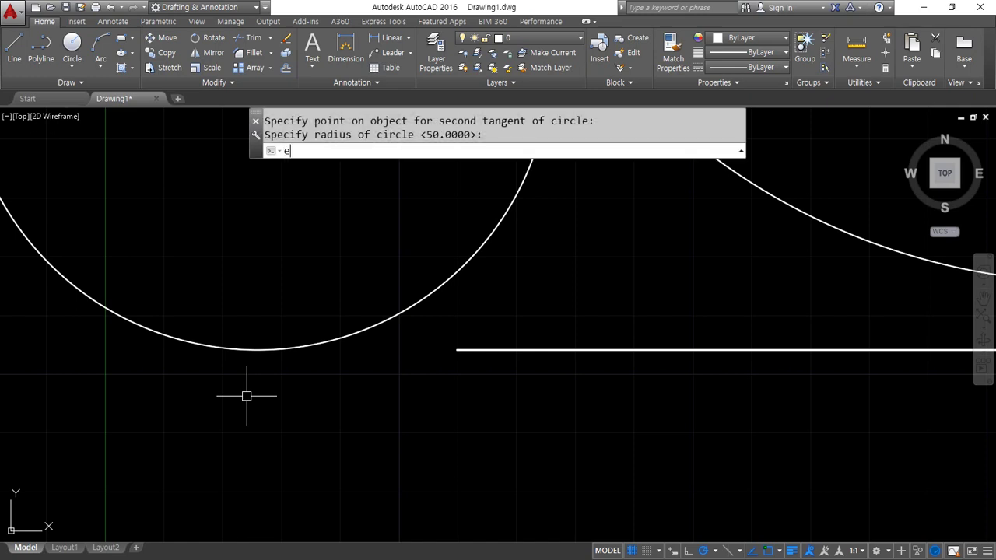
{"action": "key", "text": "Return"}
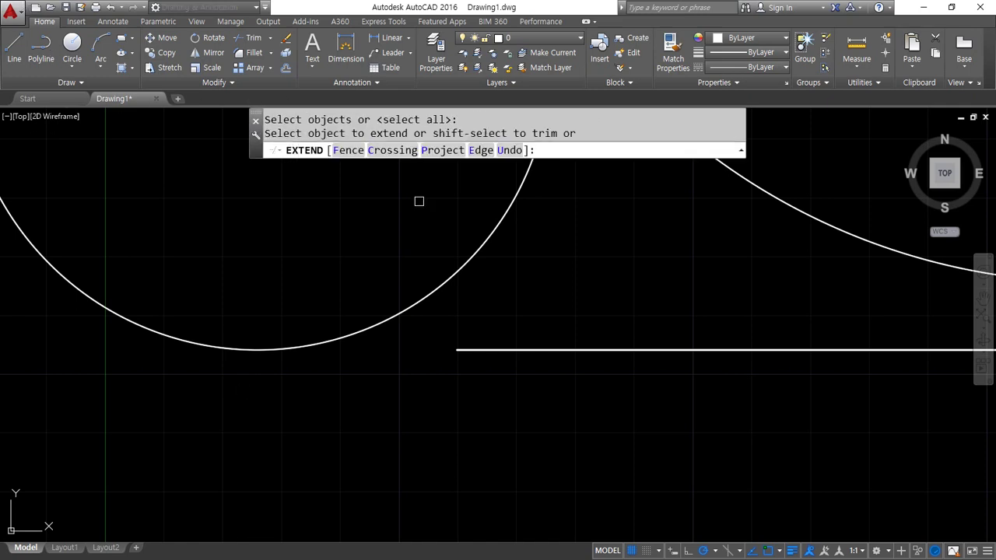
{"action": "left_click", "coordinate": [500, 352]}
{"action": "left_click", "coordinate": [499, 351]}
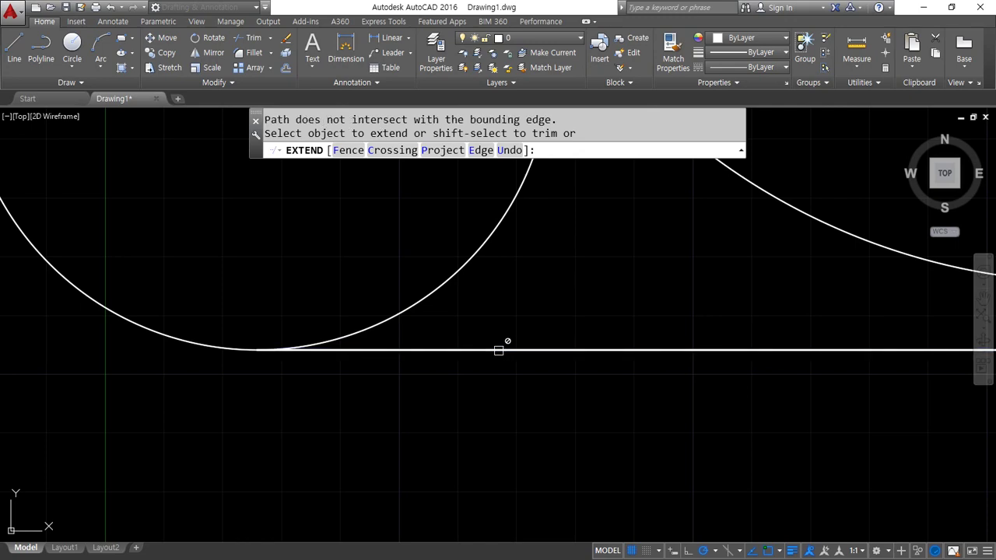
{"action": "scroll", "coordinate": [499, 351], "scroll_direction": "down", "scroll_amount": 5}
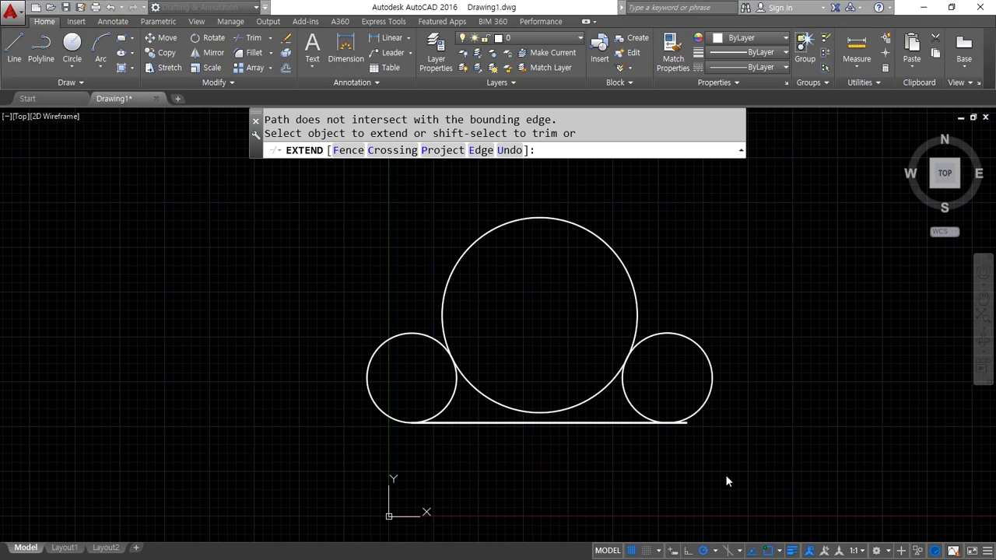
{"action": "left_click", "coordinate": [766, 461]}
{"action": "left_click", "coordinate": [273, 326]}
{"action": "type", "text": "e"}
{"action": "key", "text": "Return"}
{"action": "type", "text": "w"}
{"action": "key", "text": "Return"}
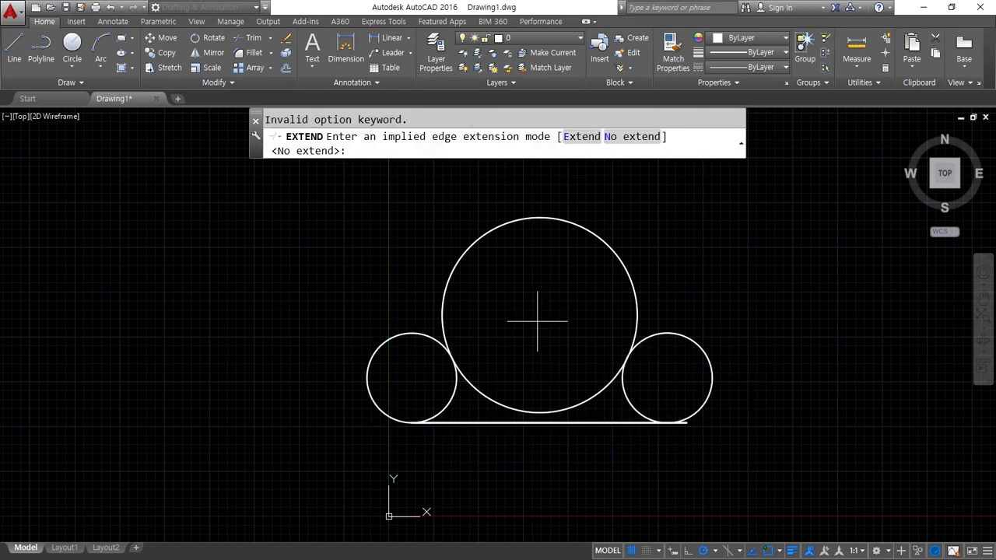
{"action": "key", "text": "Escape"}
{"action": "key", "text": "Escape"}
Erase the three circles and the horizontal line.
{"action": "left_click", "coordinate": [692, 452]}
{"action": "left_click", "coordinate": [348, 320]}
{"action": "type", "text": "e"}
{"action": "key", "text": "Return"}
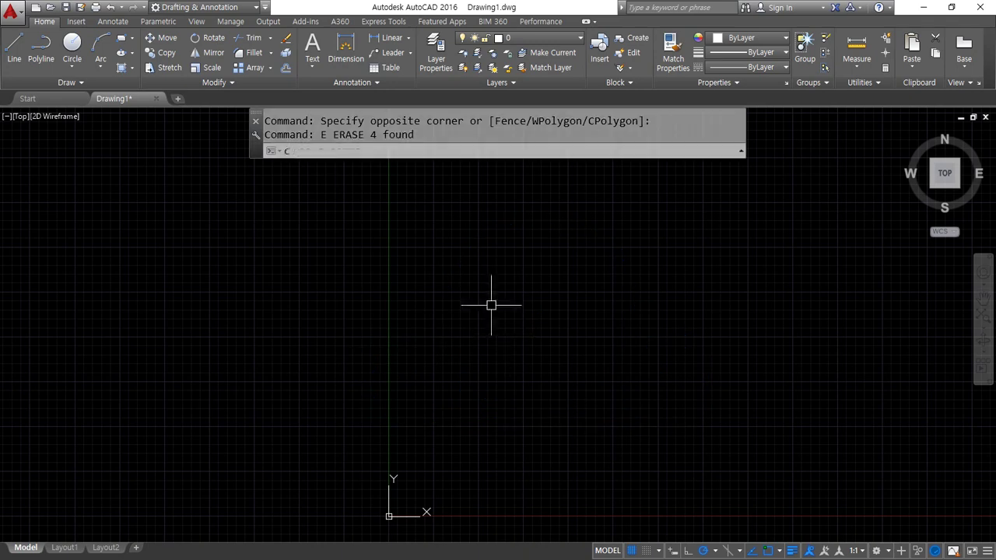
Draw a circle with radius 50 in the upper middle of the empty drawing area.
{"action": "type", "text": "c"}
{"action": "key", "text": "Return"}
{"action": "left_click", "coordinate": [522, 293]}
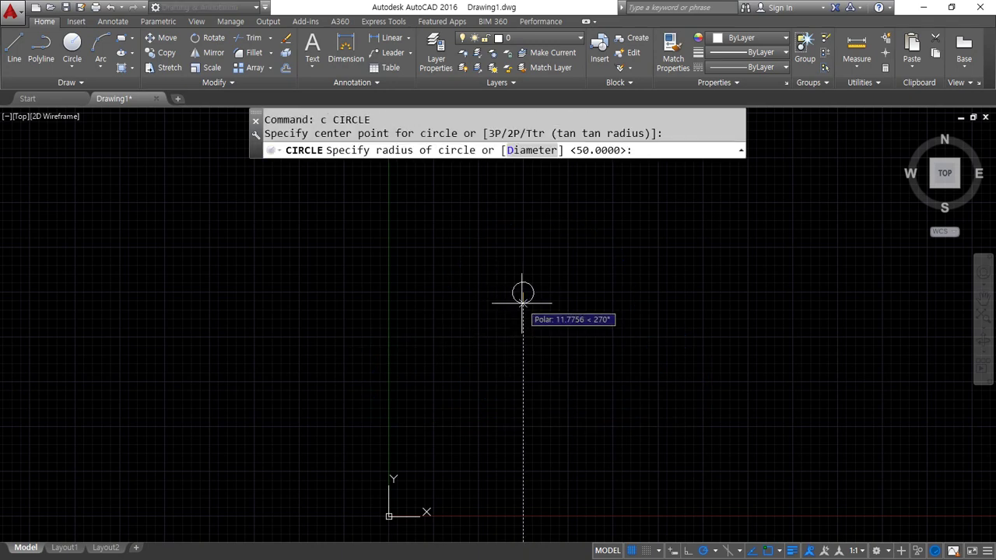
{"action": "type", "text": "50"}
{"action": "key", "text": "Return"}
Draw a second circle with radius 50 just below the first, leaving a small gap.
{"action": "key", "text": "Return"}
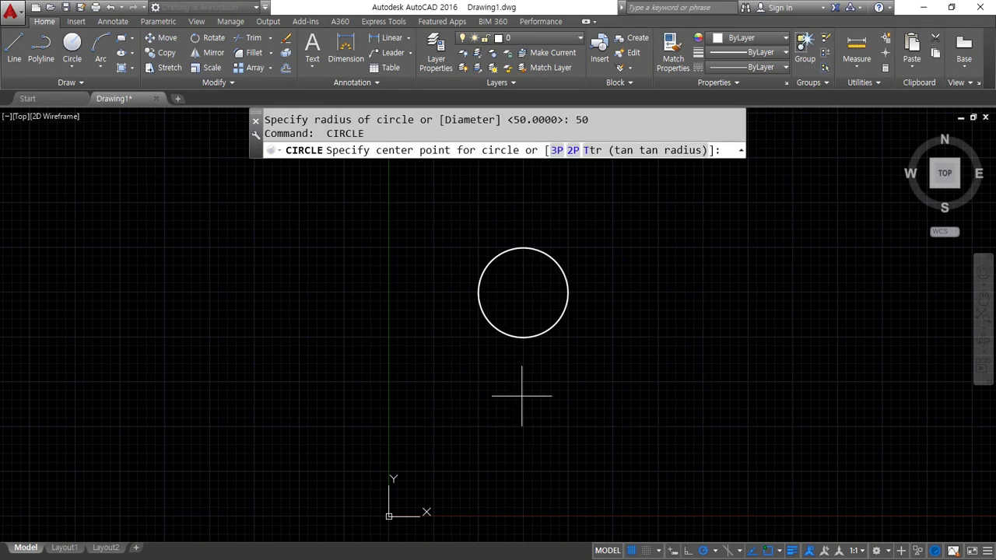
{"action": "left_click", "coordinate": [524, 393]}
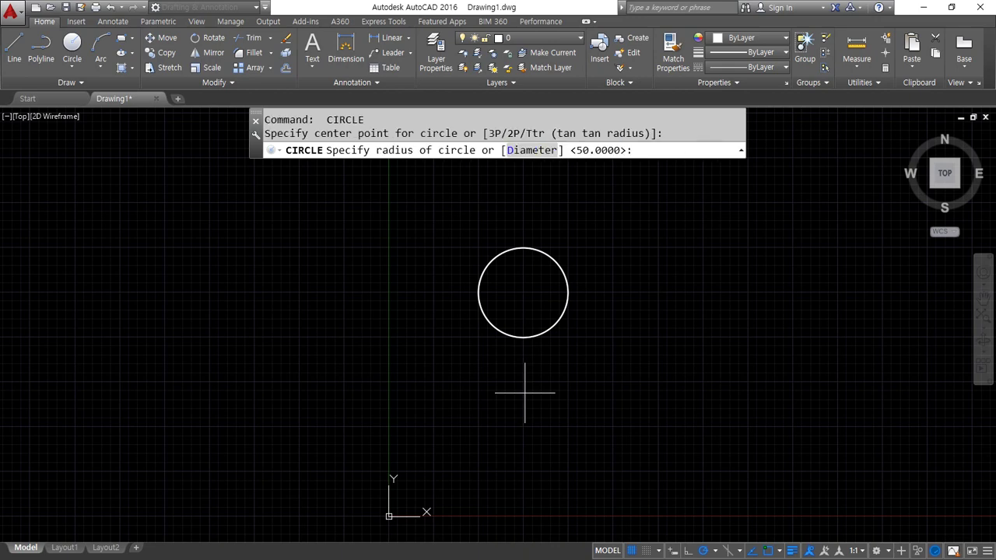
{"action": "key", "text": "Return"}
{"action": "scroll", "coordinate": [540, 355], "scroll_direction": "up", "scroll_amount": 2}
{"action": "middle_click_drag", "start_coordinate": [538, 356], "coordinate": [465, 363]}
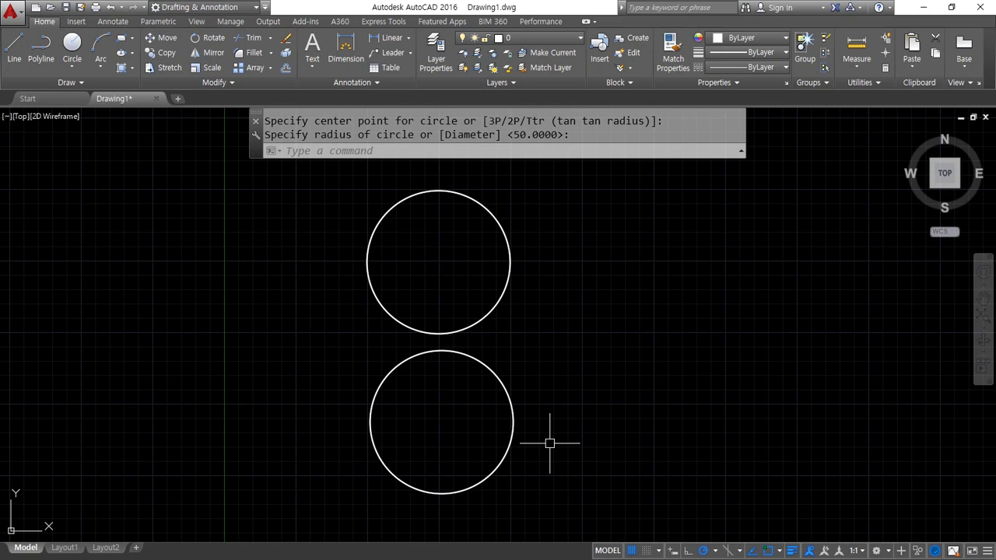
Set the current object color to Magenta.
{"action": "left_click", "coordinate": [751, 37]}
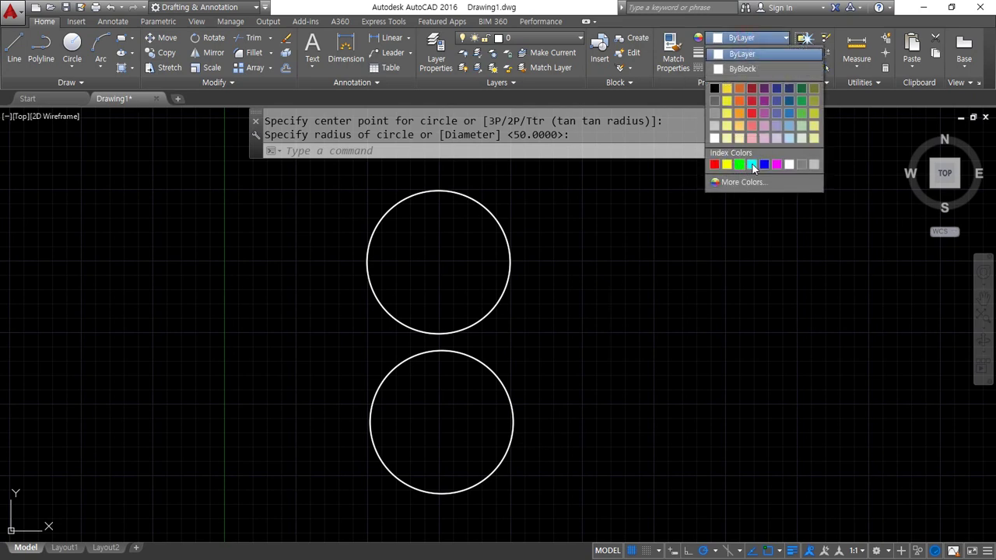
{"action": "left_click", "coordinate": [776, 164]}
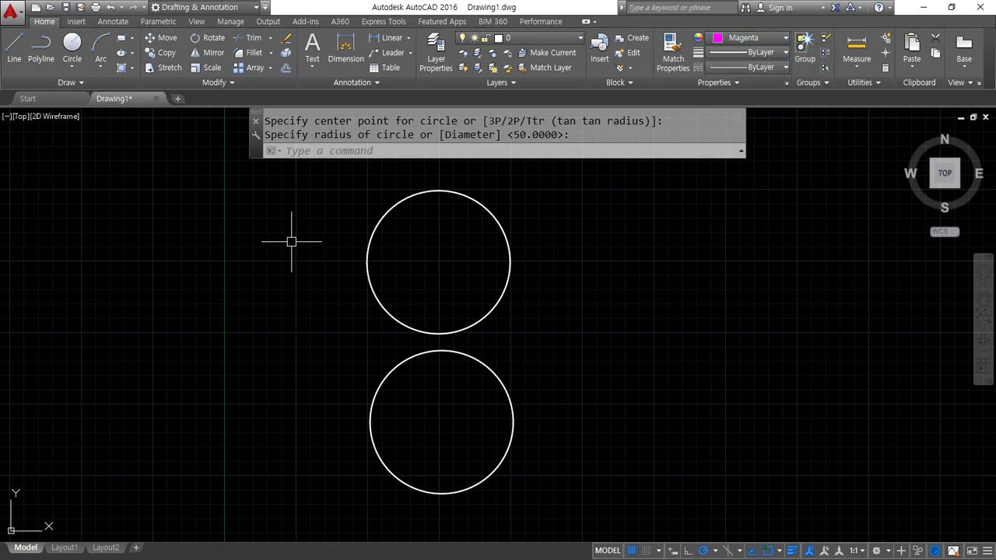
Draw a Ttr circle of radius 50, picking tangents on the upper circle's lower left and the lower circle's upper right.
{"action": "type", "text": "c"}
{"action": "key", "text": "Return"}
{"action": "type", "text": "t"}
{"action": "key", "text": "Return"}
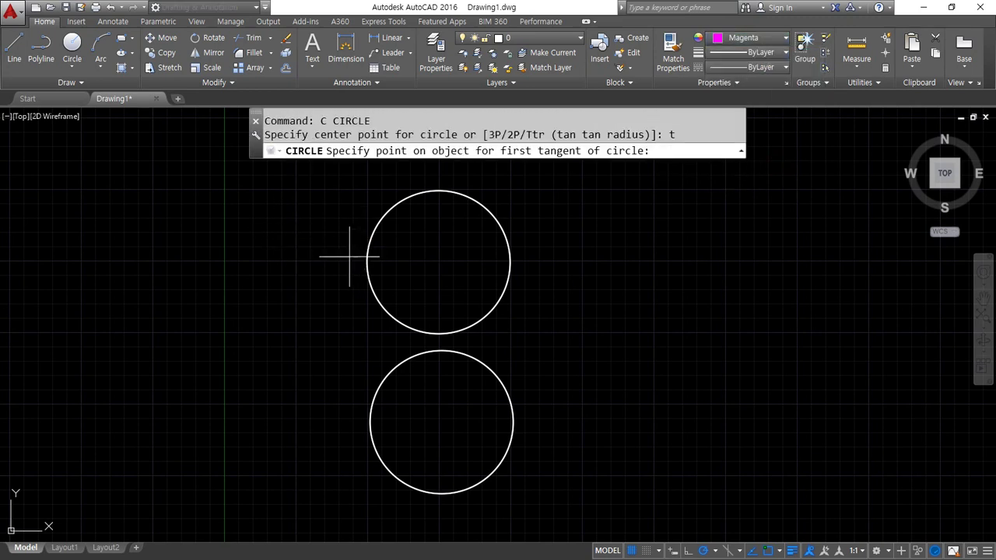
{"action": "mouse_move", "coordinate": [327, 173]}
{"action": "left_mouse_down"}
{"action": "mouse_move", "coordinate": [357, 278]}
{"action": "mouse_move", "coordinate": [440, 348]}
{"action": "mouse_move", "coordinate": [574, 381]}
{"action": "mouse_move", "coordinate": [640, 380]}
{"action": "left_mouse_up"}
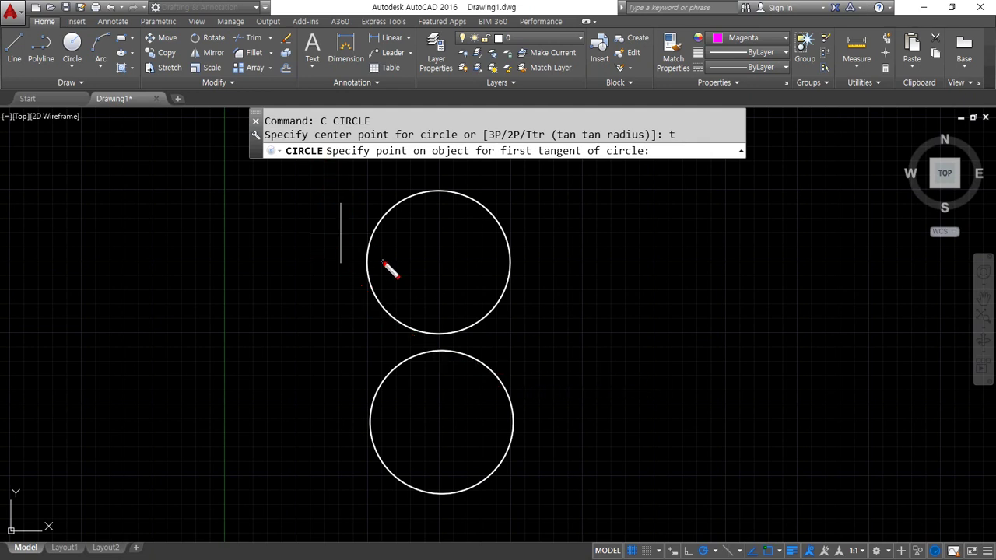
{"action": "left_click_drag", "start_coordinate": [338, 260], "coordinate": [537, 260]}
{"action": "left_click_drag", "start_coordinate": [432, 151], "coordinate": [432, 498]}
{"action": "left_click_drag", "start_coordinate": [301, 418], "coordinate": [569, 418]}
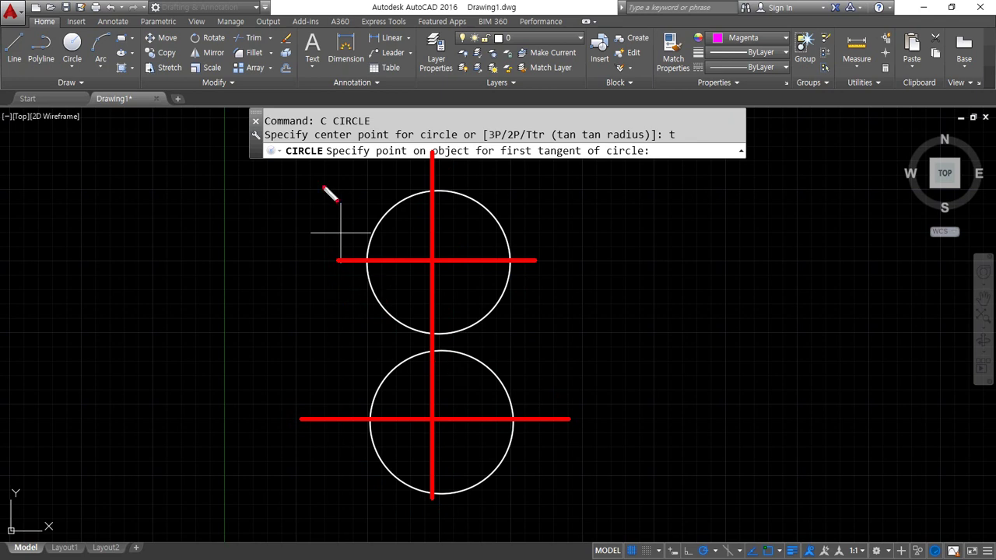
{"action": "mouse_move", "coordinate": [320, 184]}
{"action": "left_mouse_down"}
{"action": "mouse_move", "coordinate": [376, 302]}
{"action": "mouse_move", "coordinate": [502, 350]}
{"action": "left_mouse_up"}
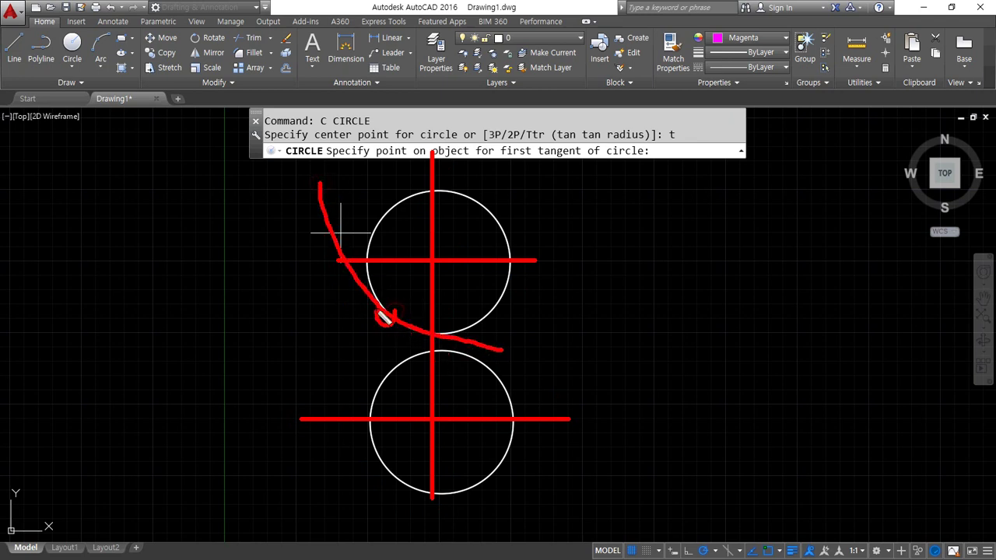
{"action": "left_click_drag", "start_coordinate": [384, 317], "coordinate": [395, 309]}
{"action": "left_click_drag", "start_coordinate": [477, 360], "coordinate": [473, 354]}
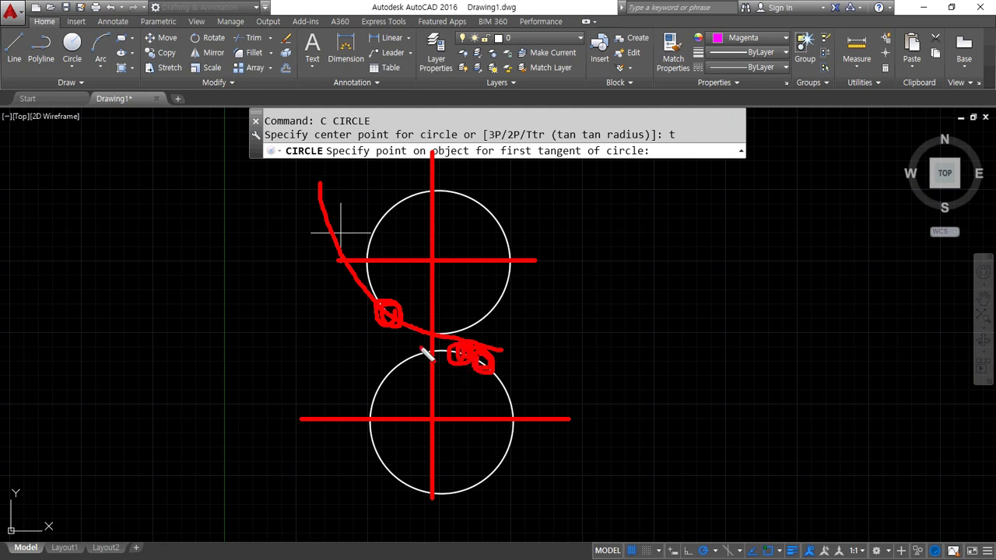
{"action": "key", "text": "Escape"}
{"action": "left_click", "coordinate": [392, 313]}
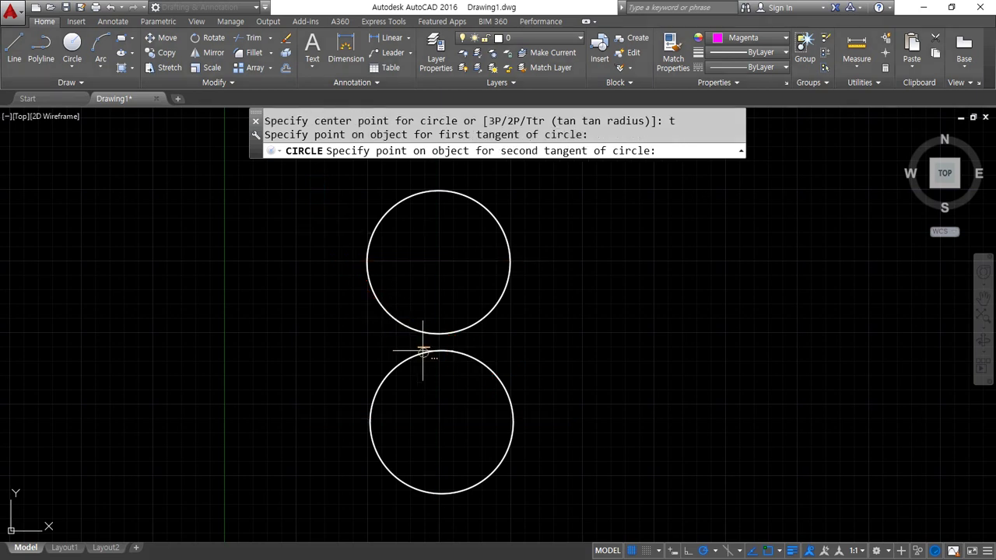
{"action": "left_click", "coordinate": [463, 354]}
{"action": "key", "text": "Return"}
Erase the magenta circle at the left of the two white circles.
{"action": "left_click", "coordinate": [328, 311]}
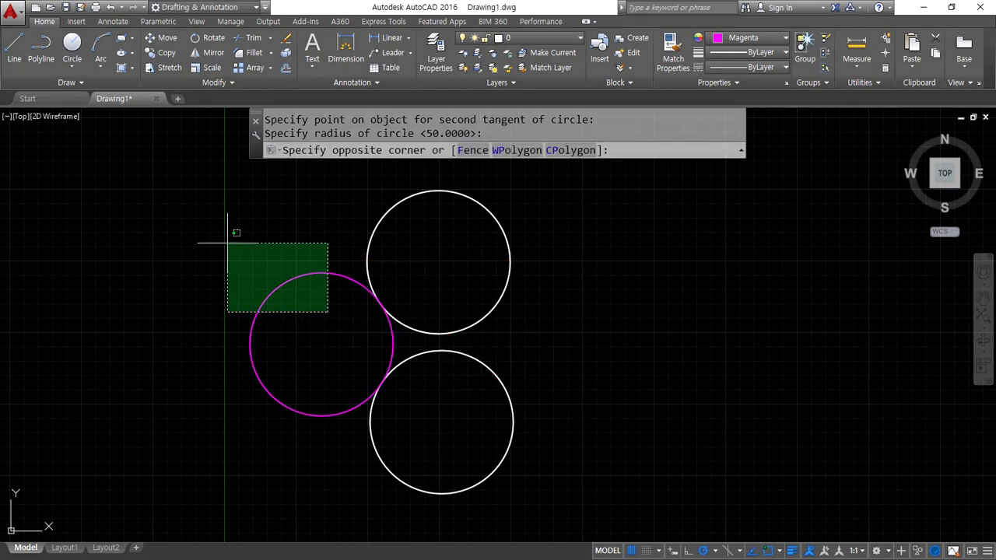
{"action": "left_click", "coordinate": [227, 243]}
{"action": "type", "text": "e"}
{"action": "key", "text": "Return"}
Draw a Ttr circle of radius 150 tangent to the upper circle's lower left and the lower circle's upper right.
{"action": "type", "text": "c"}
{"action": "key", "text": "Return"}
{"action": "type", "text": "t"}
{"action": "key", "text": "Return"}
{"action": "left_click", "coordinate": [391, 317]}
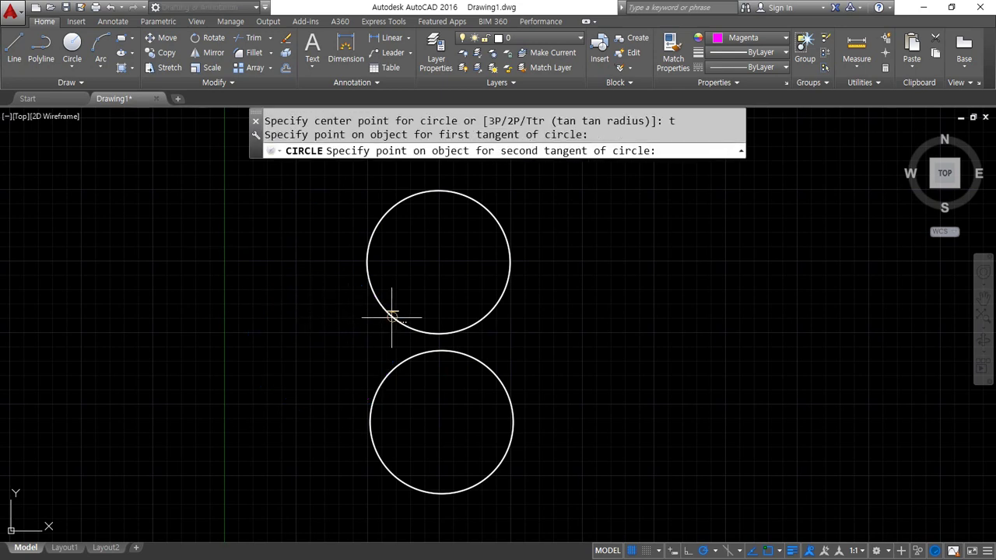
{"action": "left_click", "coordinate": [467, 351]}
{"action": "type", "text": "15"}
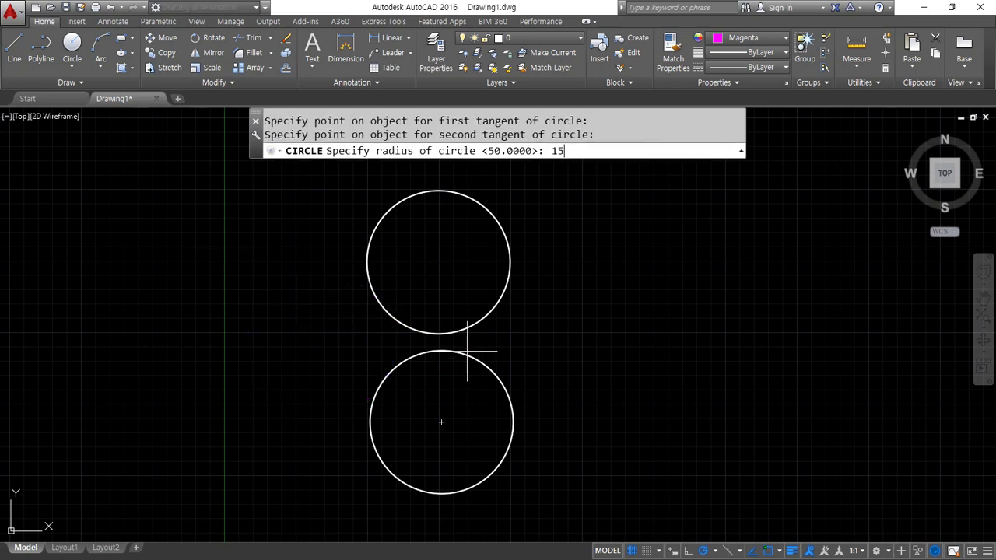
{"action": "type", "text": "0"}
{"action": "key", "text": "Return"}
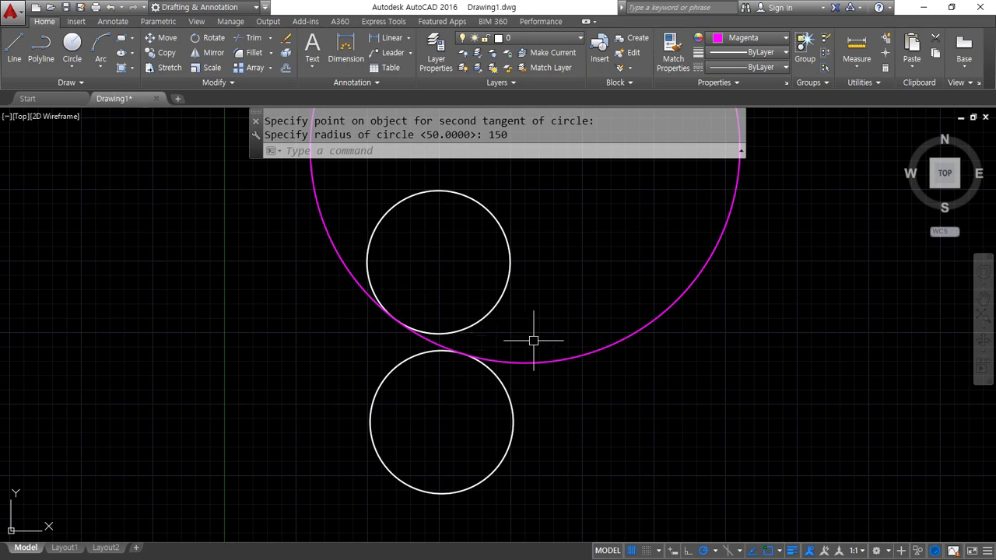
{"action": "key", "text": "ctrl+2"}
{"action": "mouse_move", "coordinate": [534, 324]}
{"action": "left_mouse_down"}
{"action": "mouse_move", "coordinate": [362, 387]}
{"action": "mouse_move", "coordinate": [309, 487]}
{"action": "left_mouse_up"}
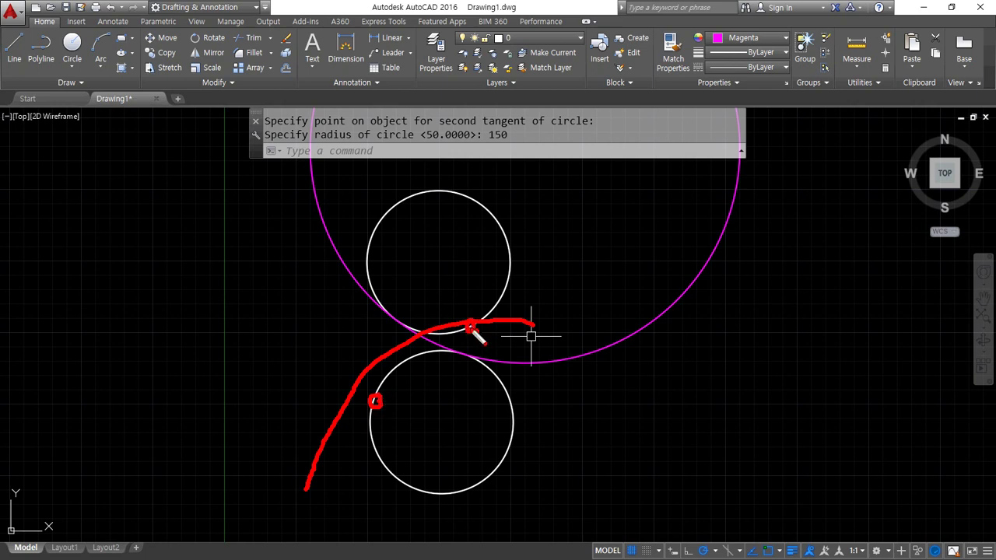
{"action": "key", "text": "Escape"}
Draw a Ttr circle of radius 150 tangent to the lower circle's upper left and the upper circle's lower right.
{"action": "type", "text": "c"}
{"action": "key", "text": "Return"}
{"action": "type", "text": "t"}
{"action": "key", "text": "Return"}
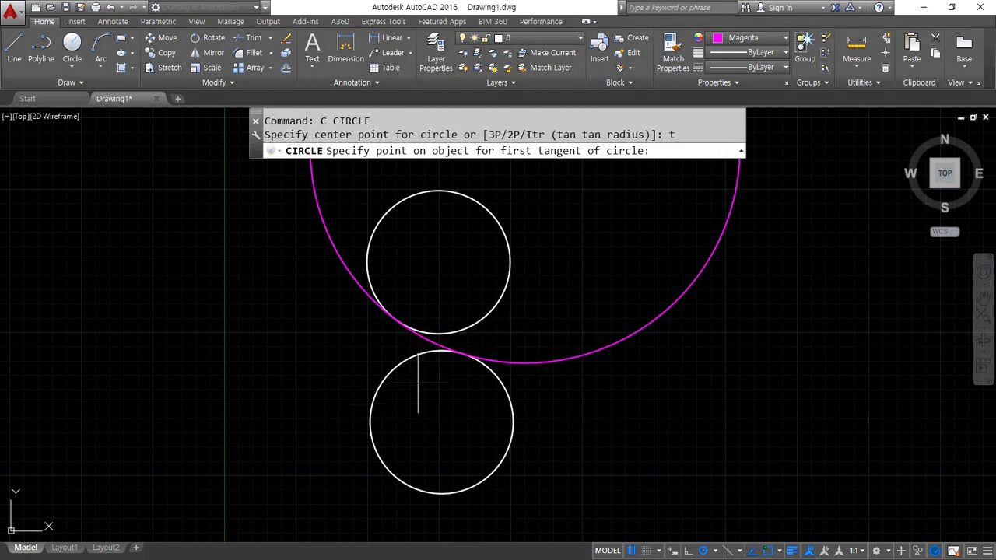
{"action": "key", "text": "ctrl+2"}
{"action": "left_click_drag", "start_coordinate": [334, 414], "coordinate": [574, 414], "text": "shift"}
{"action": "left_click_drag", "start_coordinate": [446, 168], "coordinate": [446, 498], "text": "shift"}
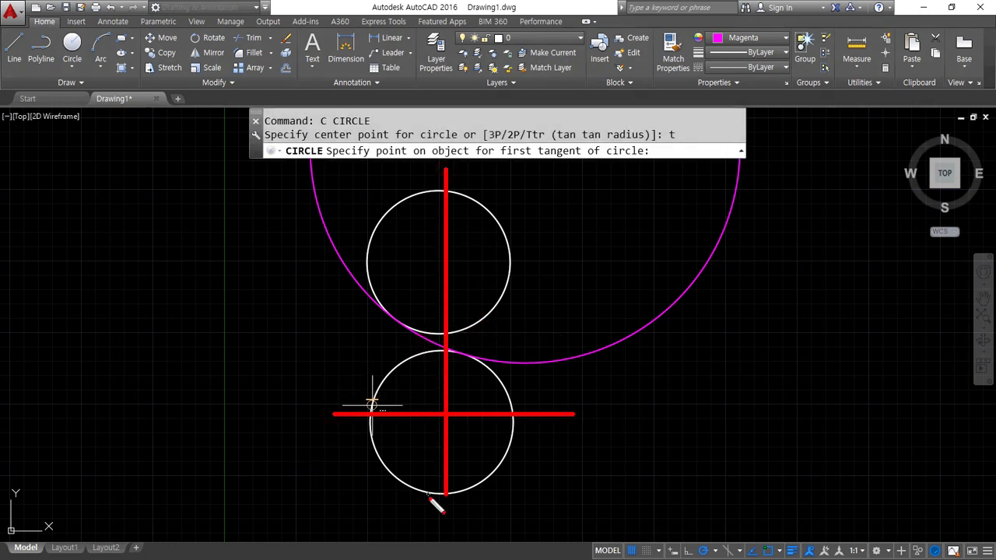
{"action": "left_click_drag", "start_coordinate": [330, 257], "coordinate": [629, 256], "text": "shift"}
{"action": "mouse_move", "coordinate": [403, 382]}
{"action": "left_mouse_down"}
{"action": "mouse_move", "coordinate": [391, 393]}
{"action": "mouse_move", "coordinate": [393, 378]}
{"action": "left_mouse_up"}
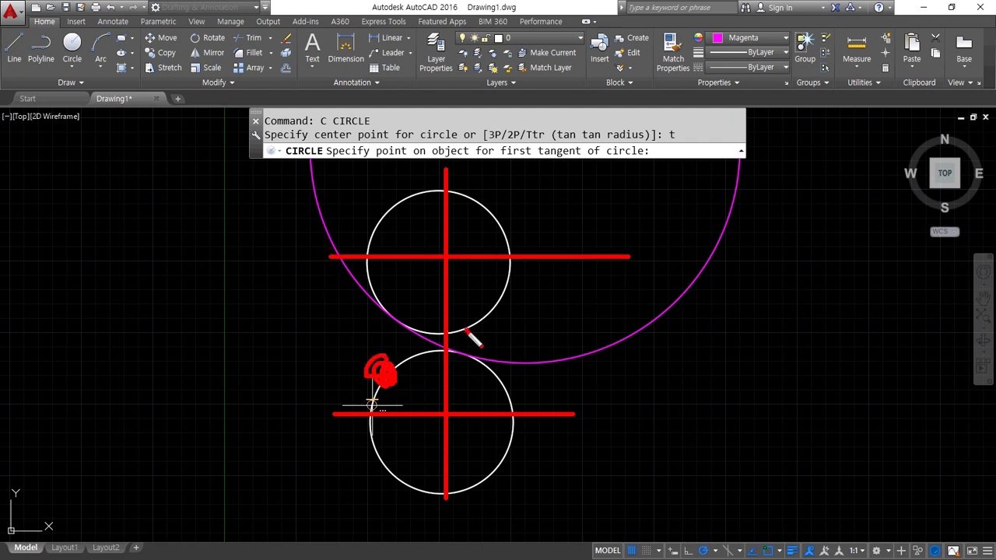
{"action": "key", "text": "Escape"}
{"action": "left_click", "coordinate": [384, 382]}
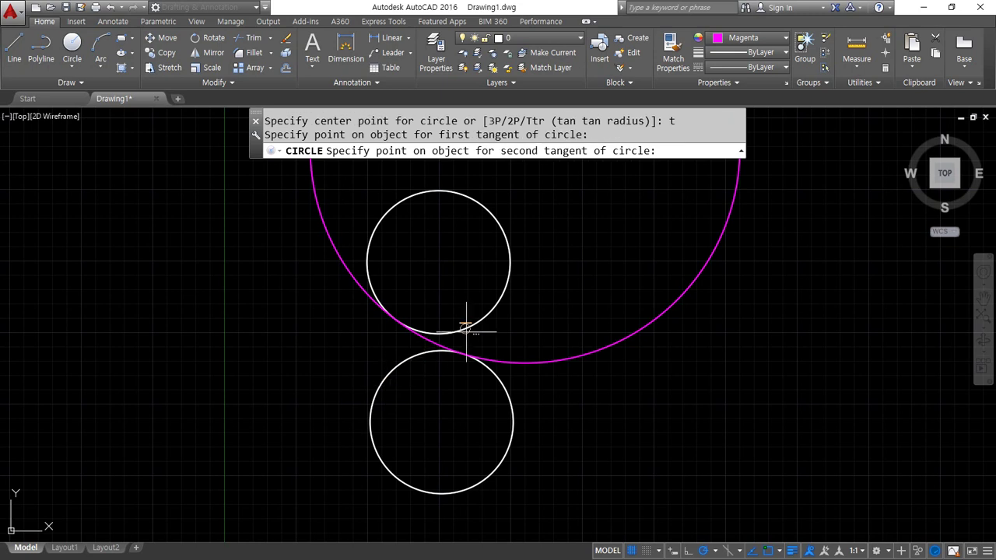
{"action": "left_click", "coordinate": [466, 330]}
{"action": "key", "text": "Return"}
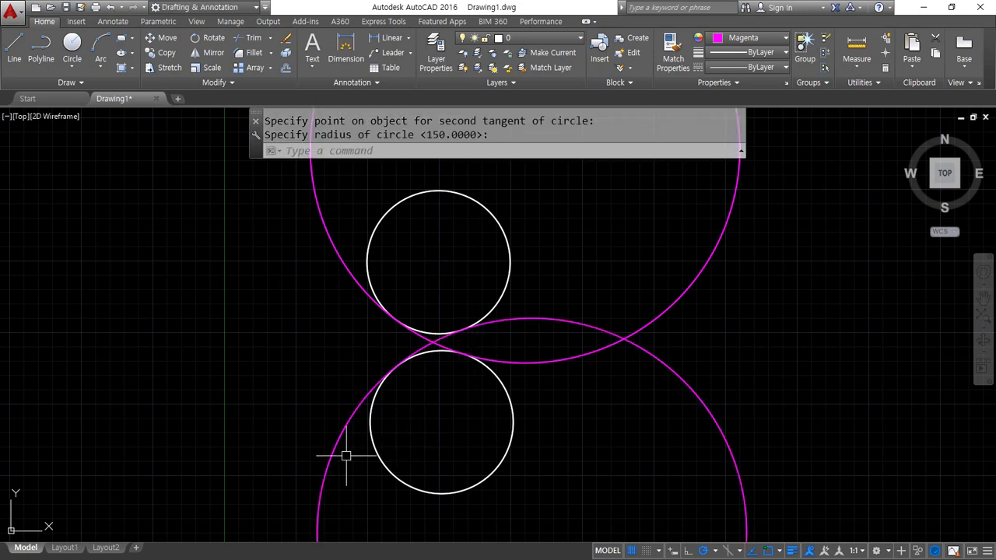
{"action": "mouse_move", "coordinate": [421, 159]}
{"action": "left_mouse_down"}
{"action": "mouse_move", "coordinate": [350, 429]}
{"action": "mouse_move", "coordinate": [408, 537]}
{"action": "left_mouse_up"}
{"action": "key", "text": "ctrl+z"}
{"action": "left_click_drag", "start_coordinate": [329, 265], "coordinate": [568, 265], "text": "shift"}
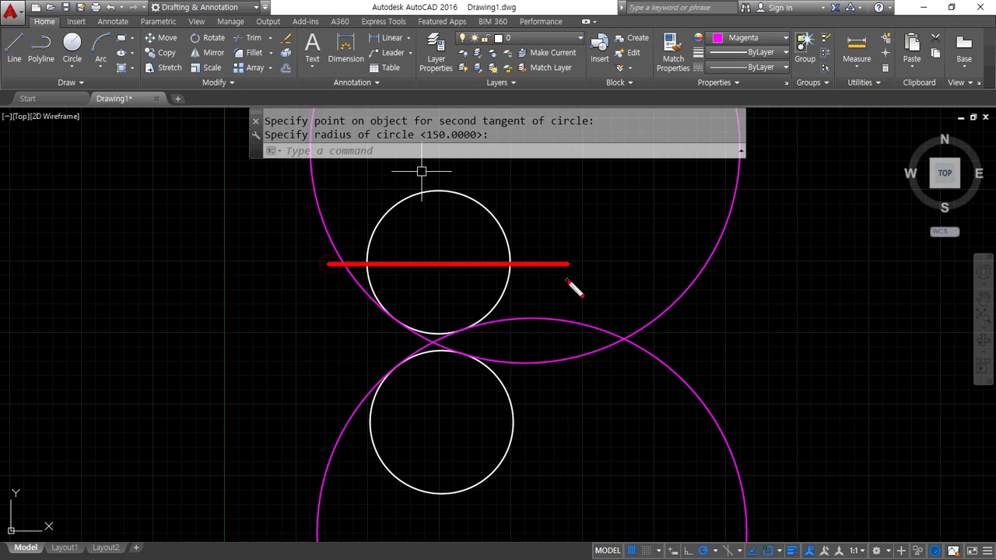
{"action": "left_click_drag", "start_coordinate": [441, 152], "coordinate": [442, 558], "text": "shift"}
{"action": "left_click_drag", "start_coordinate": [309, 404], "coordinate": [678, 406], "text": "shift"}
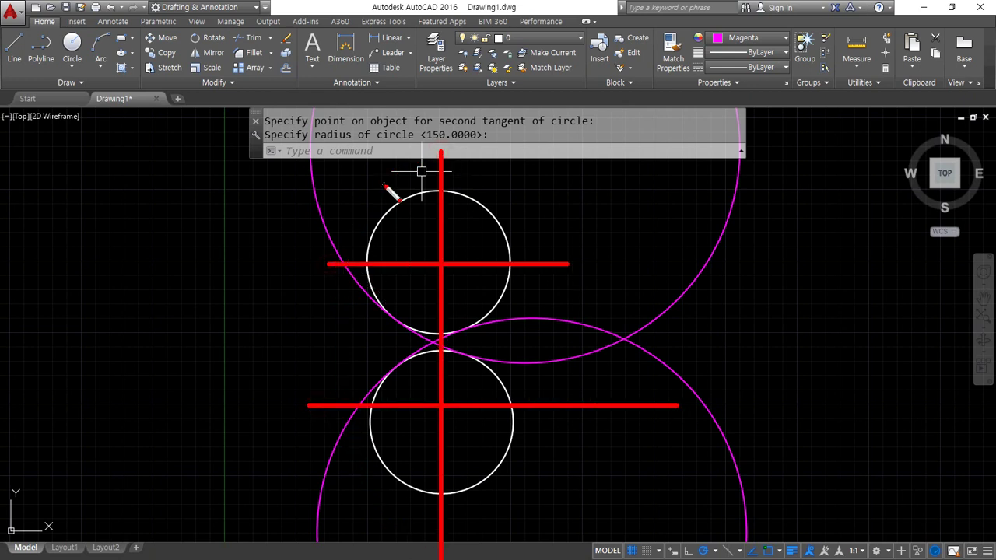
{"action": "left_click_drag", "start_coordinate": [390, 201], "coordinate": [392, 218]}
{"action": "left_click_drag", "start_coordinate": [387, 459], "coordinate": [383, 467]}
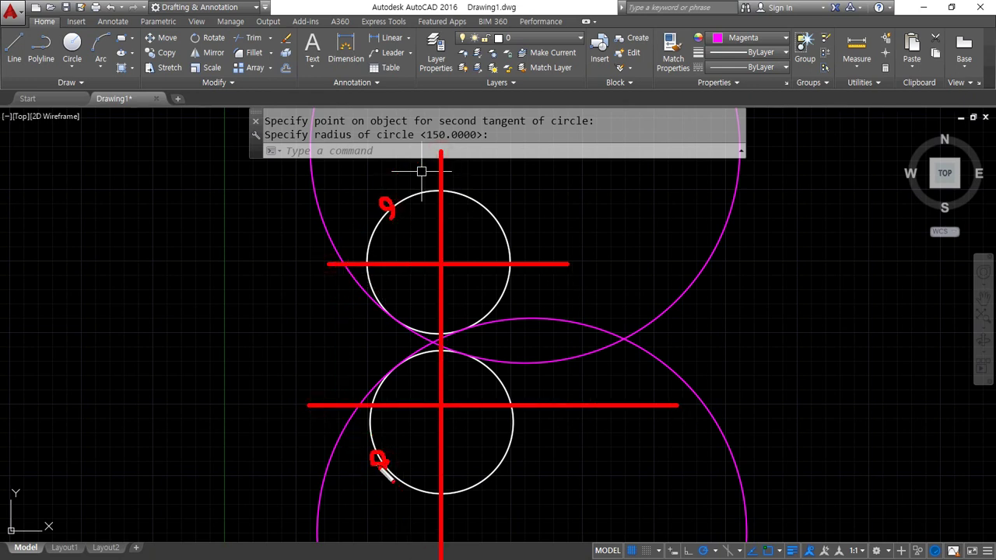
{"action": "key", "text": "Escape"}
Draw a Ttr circle of radius 150 tangent to the upper circle's upper left and the lower circle's lower left, enclosing both.
{"action": "type", "text": "c"}
{"action": "key", "text": "Return"}
{"action": "type", "text": "t"}
{"action": "key", "text": "Return"}
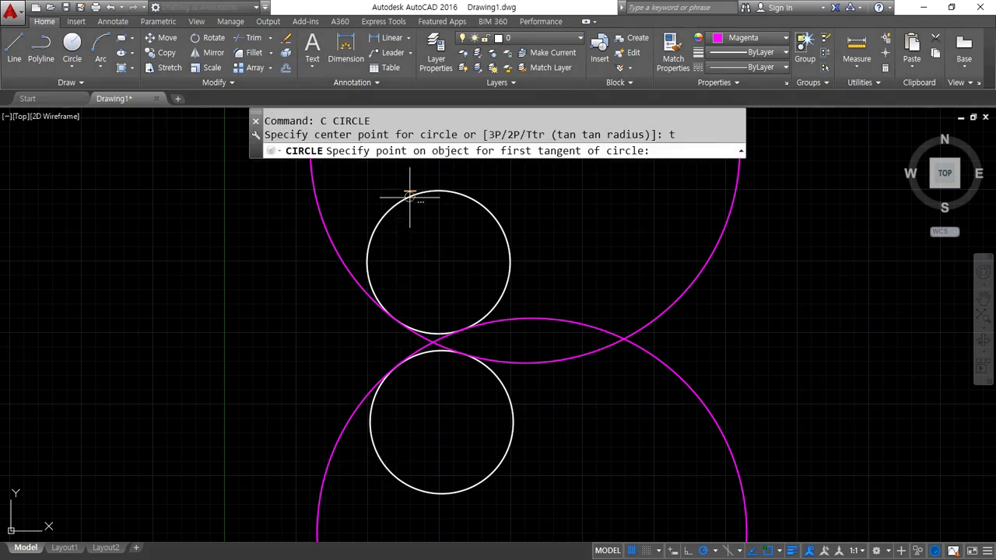
{"action": "left_click", "coordinate": [410, 197]}
{"action": "left_click", "coordinate": [395, 484]}
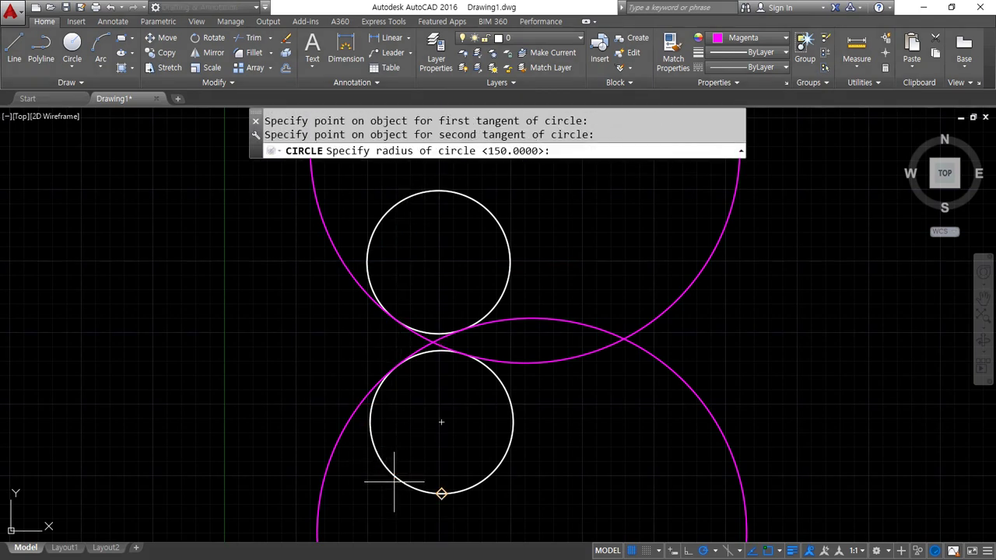
{"action": "key", "text": "Return"}
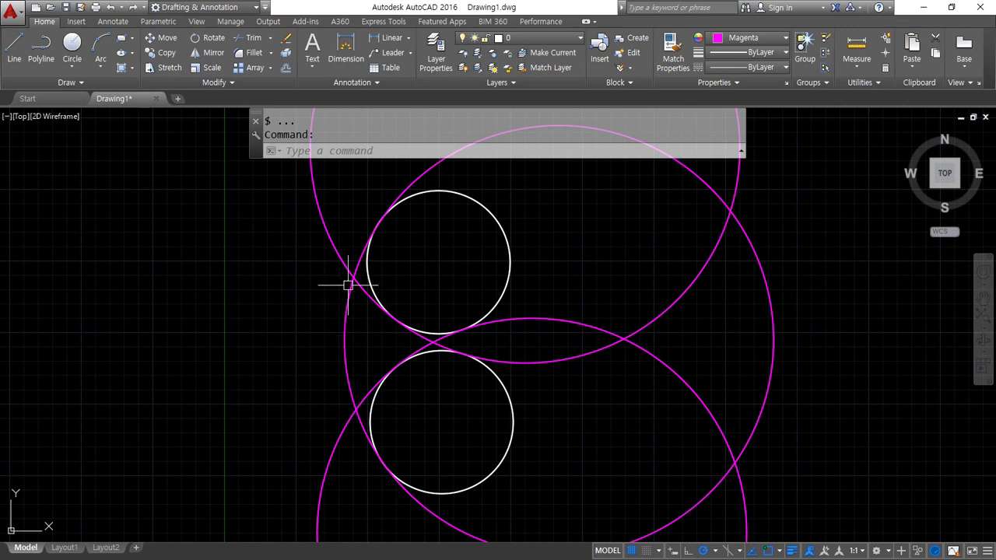
{"action": "key", "text": "ctrl+2"}
{"action": "mouse_move", "coordinate": [323, 177]}
{"action": "left_mouse_down"}
{"action": "mouse_move", "coordinate": [376, 265]}
{"action": "mouse_move", "coordinate": [320, 526]}
{"action": "left_mouse_up"}
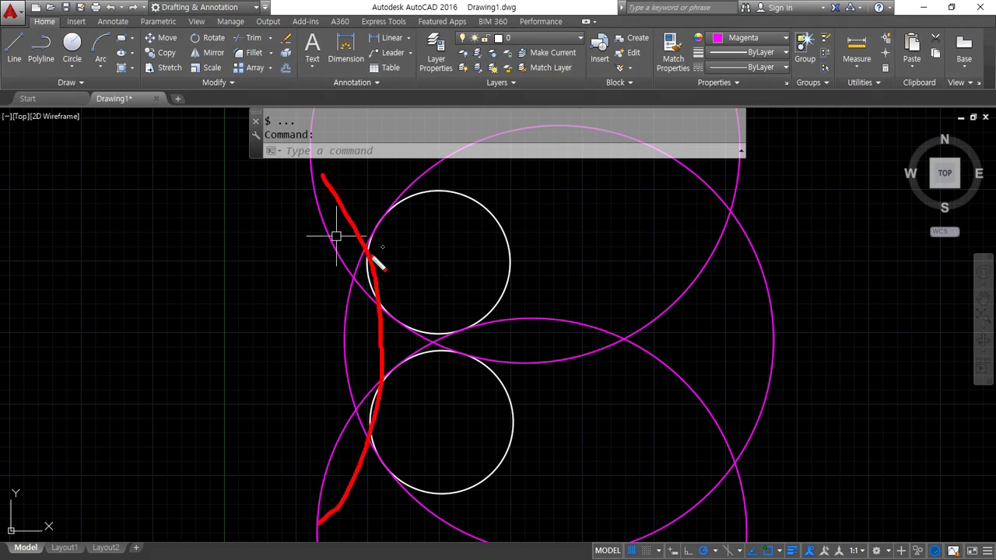
{"action": "left_click_drag", "start_coordinate": [326, 261], "coordinate": [588, 262]}
{"action": "left_click_drag", "start_coordinate": [425, 173], "coordinate": [425, 557]}
{"action": "left_click_drag", "start_coordinate": [262, 405], "coordinate": [755, 405]}
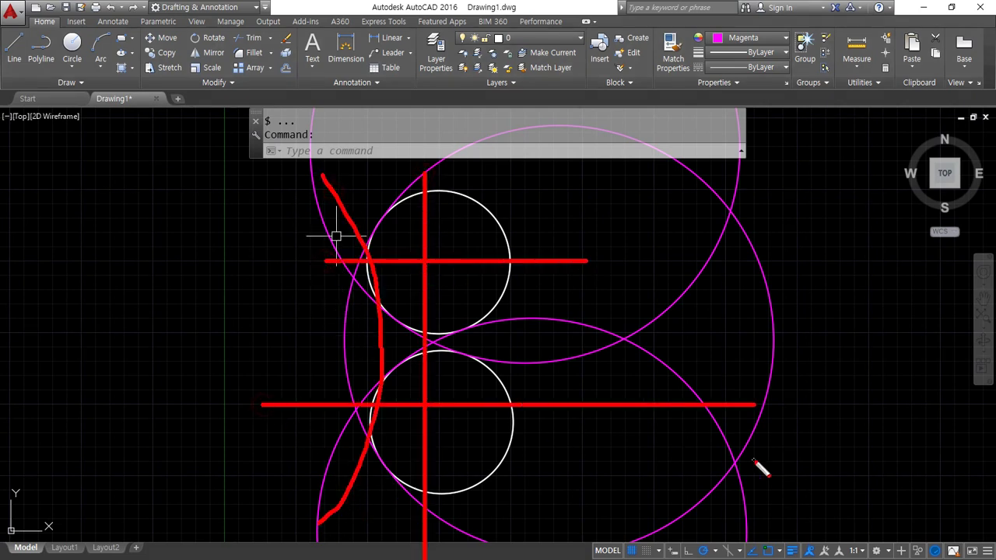
{"action": "left_click_drag", "start_coordinate": [389, 383], "coordinate": [393, 386]}
{"action": "left_click_drag", "start_coordinate": [380, 297], "coordinate": [370, 296]}
{"action": "key", "text": "Escape"}
Draw a Ttr circle of radius 150 tangent to the upper circle's lower left and the lower circle's upper left.
{"action": "type", "text": "c"}
{"action": "key", "text": "Return"}
{"action": "type", "text": "t"}
{"action": "key", "text": "Return"}
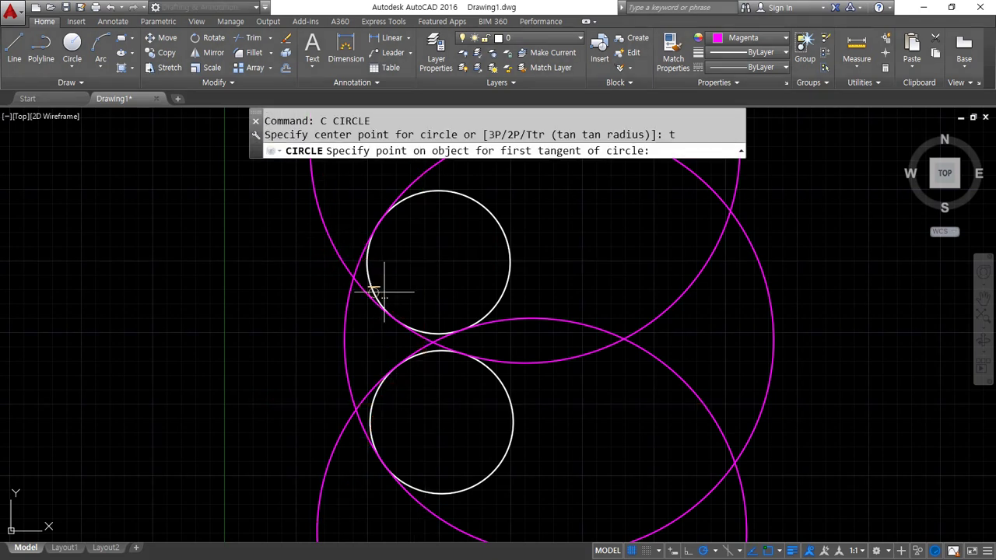
{"action": "left_click", "coordinate": [376, 285]}
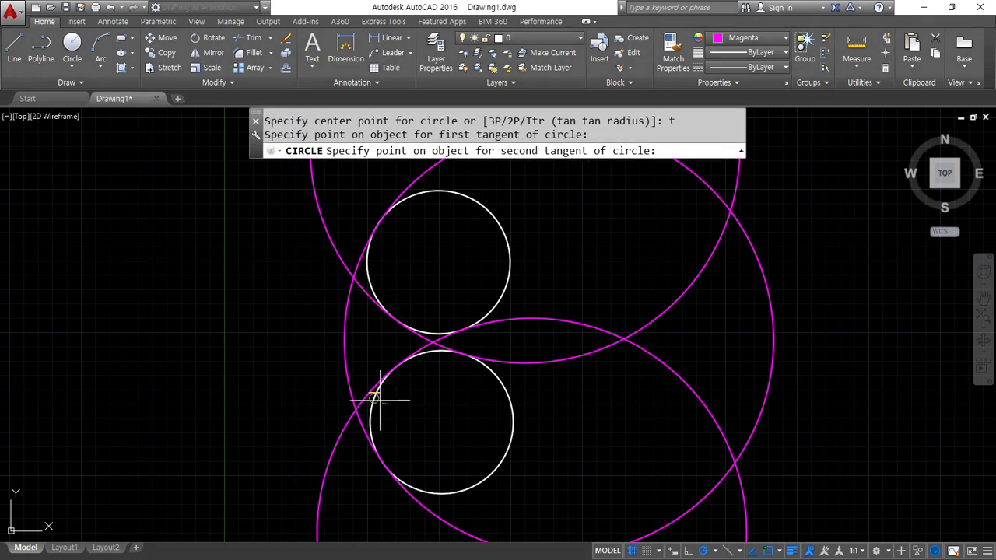
{"action": "left_click", "coordinate": [379, 400]}
{"action": "key", "text": "Return"}
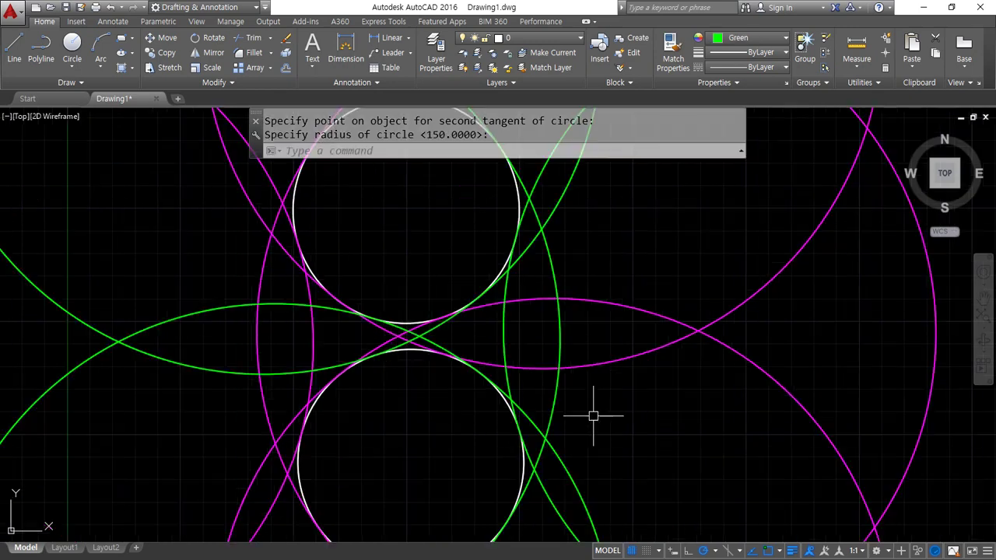
Erase all the circles in the drawing and set the current object colour to ByLayer.
{"action": "left_click", "coordinate": [647, 429]}
{"action": "left_click", "coordinate": [462, 338]}
{"action": "type", "text": "e"}
{"action": "key", "text": "Return"}
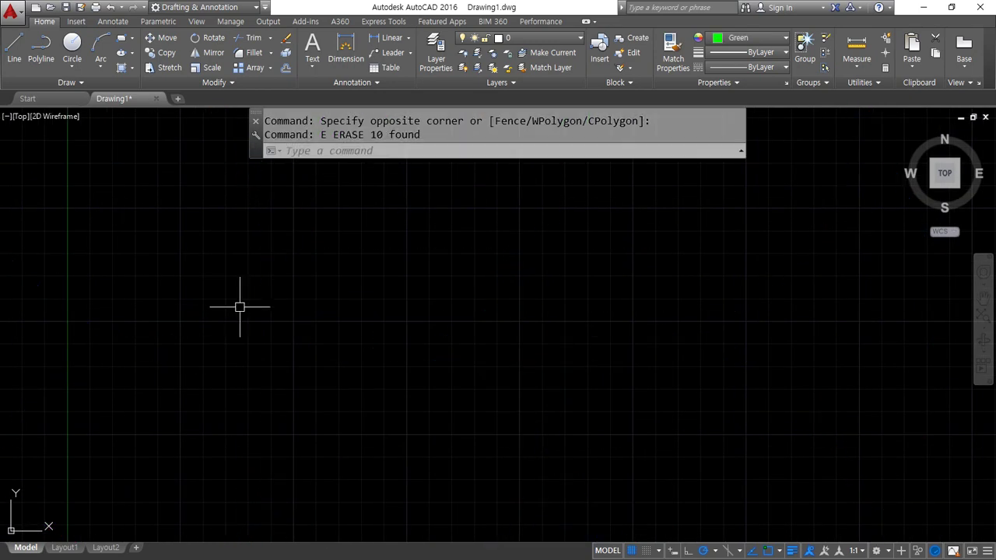
{"action": "left_click", "coordinate": [743, 37]}
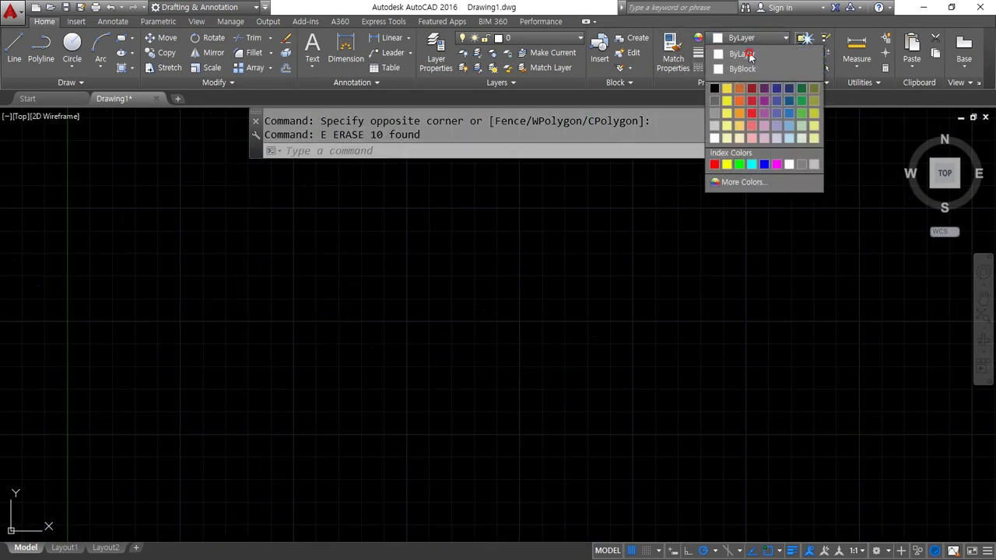
{"action": "left_click", "coordinate": [749, 53]}
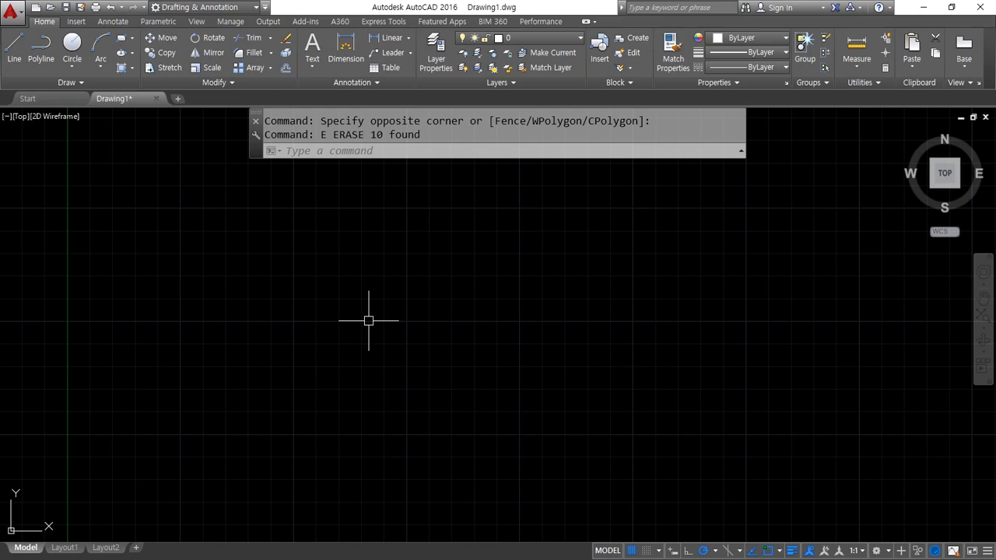
{"action": "type", "text": "c"}
{"action": "key", "text": "Return"}
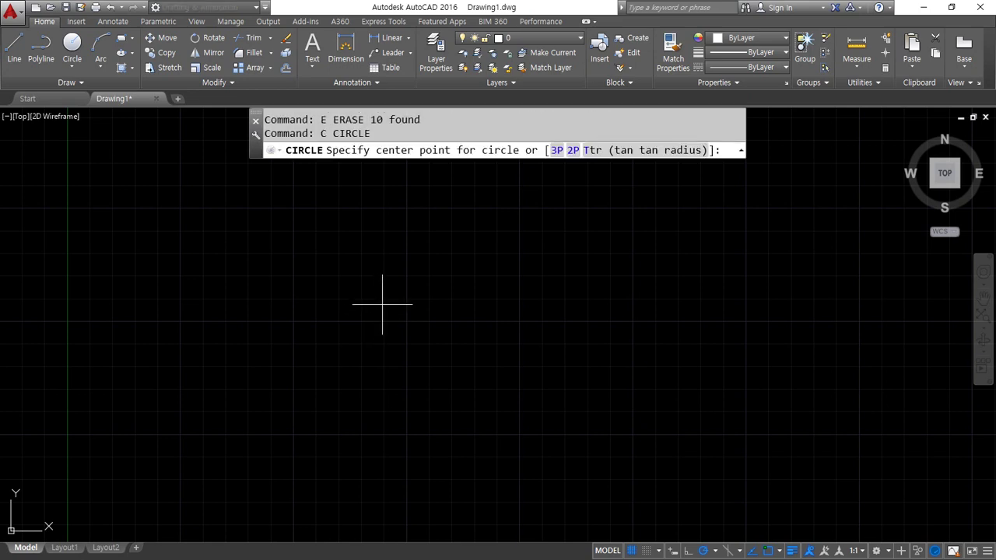
{"action": "key", "text": "Escape"}
Draw a closed triangle of three lines with its apex up and a slightly sloping base.
{"action": "type", "text": "l"}
{"action": "key", "text": "Return"}
{"action": "left_click", "coordinate": [421, 213]}
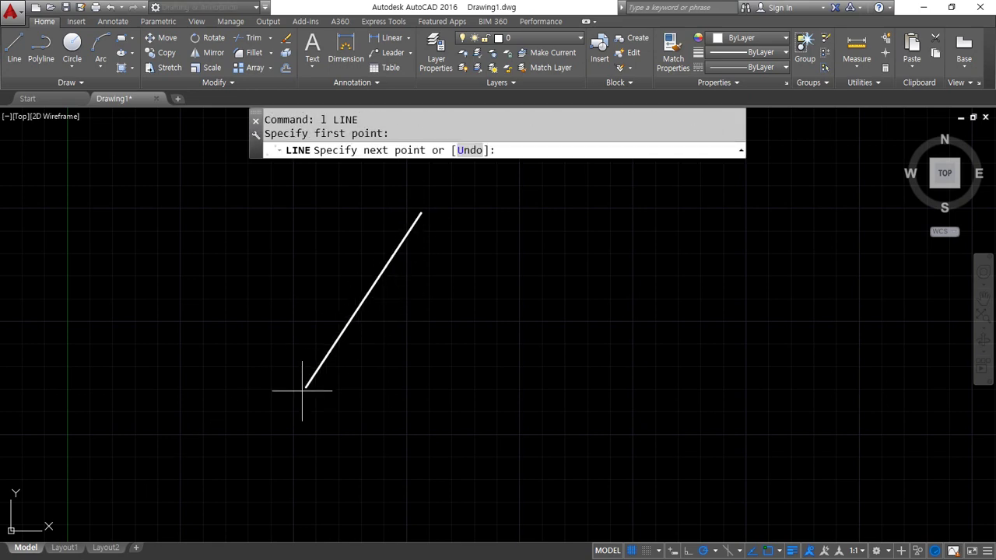
{"action": "left_click", "coordinate": [267, 445]}
{"action": "left_click", "coordinate": [576, 417]}
{"action": "type", "text": "c"}
{"action": "key", "text": "Return"}
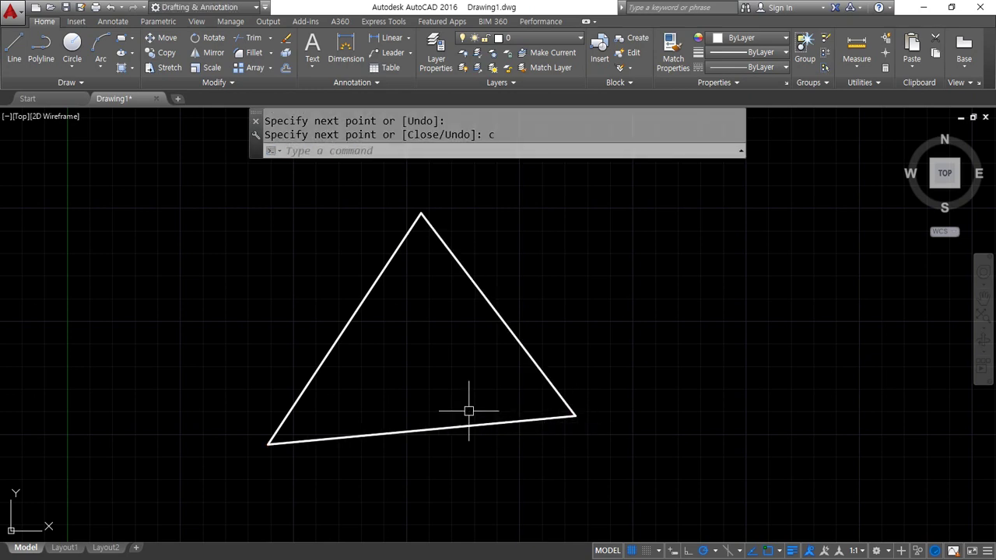
{"action": "key", "text": "ctrl+2"}
{"action": "left_click_drag", "start_coordinate": [352, 320], "coordinate": [355, 331]}
{"action": "mouse_move", "coordinate": [504, 319]}
{"action": "left_mouse_down"}
{"action": "mouse_move", "coordinate": [495, 327]}
{"action": "mouse_move", "coordinate": [507, 329]}
{"action": "left_mouse_up"}
{"action": "left_click_drag", "start_coordinate": [409, 435], "coordinate": [412, 441]}
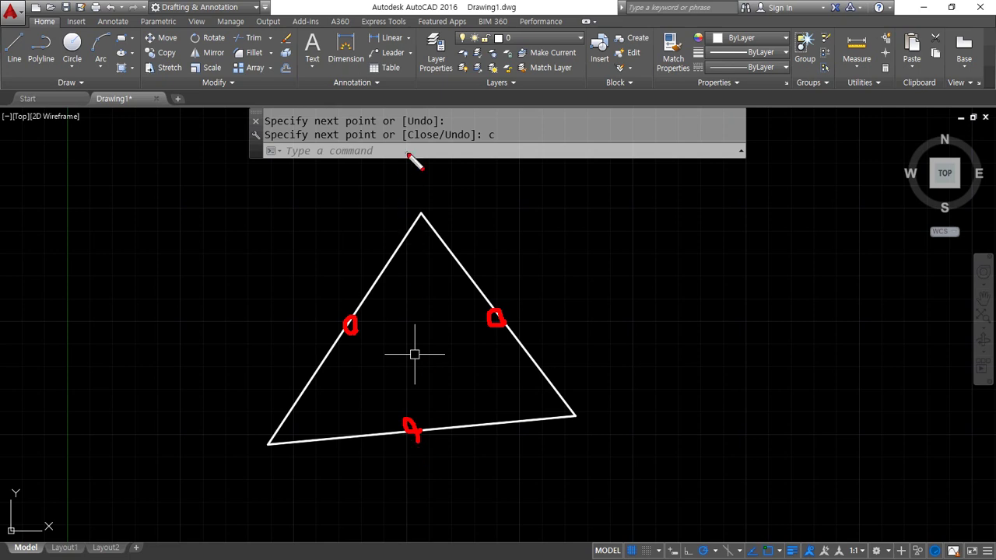
{"action": "left_click_drag", "start_coordinate": [401, 153], "coordinate": [497, 154]}
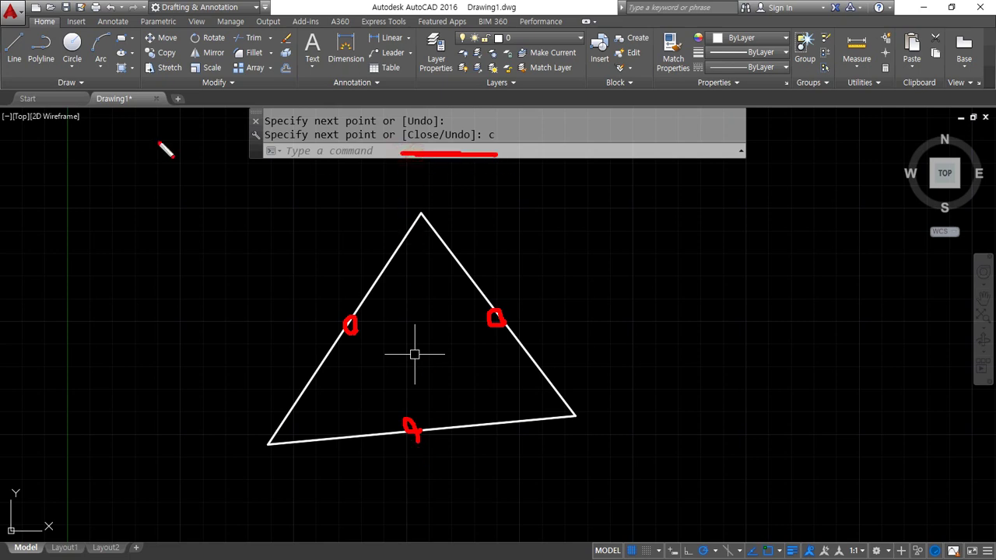
Draw a Tan, Tan, Tan circle inside the triangle, tangent to its left side, base and right side.
{"action": "left_click", "coordinate": [78, 65]}
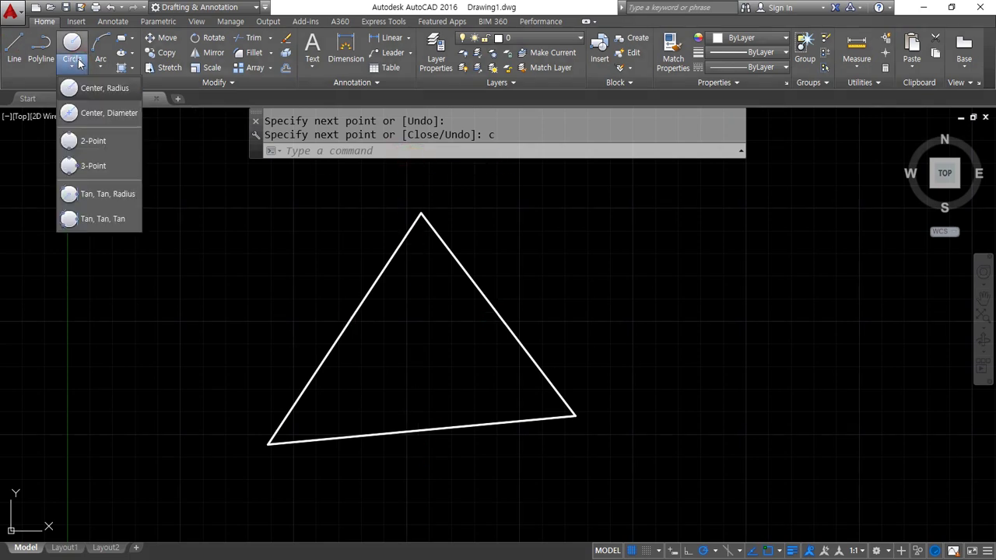
{"action": "left_click", "coordinate": [92, 224]}
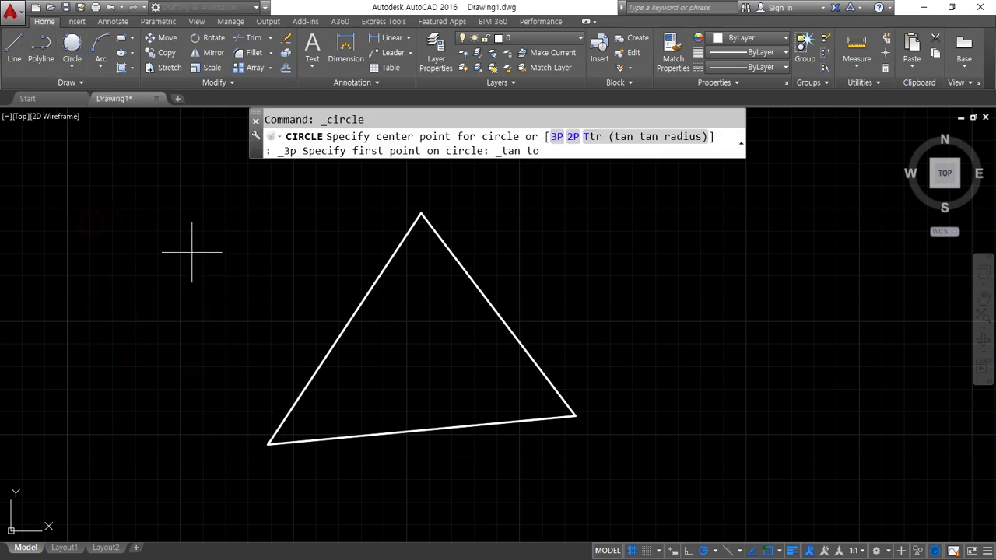
{"action": "left_click", "coordinate": [351, 316]}
{"action": "left_click", "coordinate": [423, 428]}
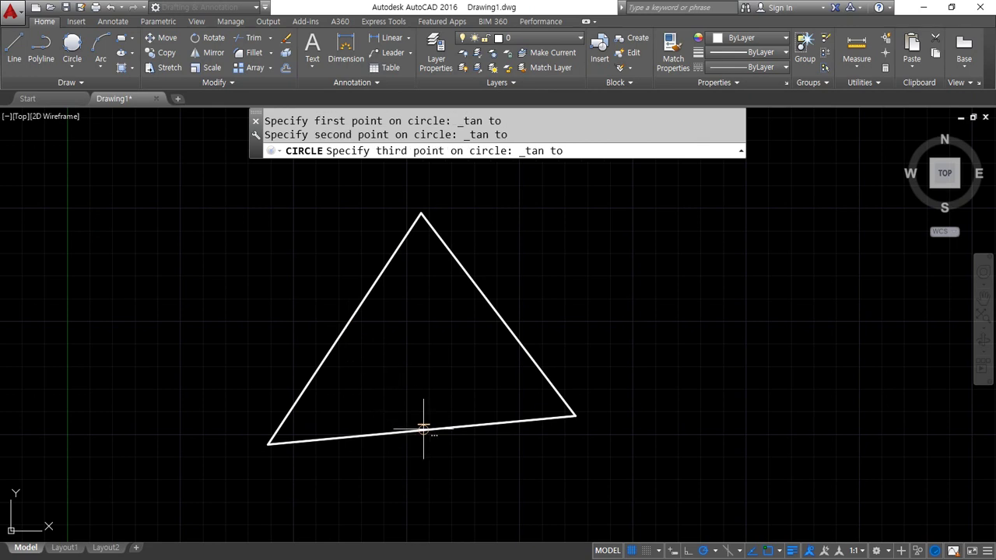
{"action": "left_click", "coordinate": [495, 312]}
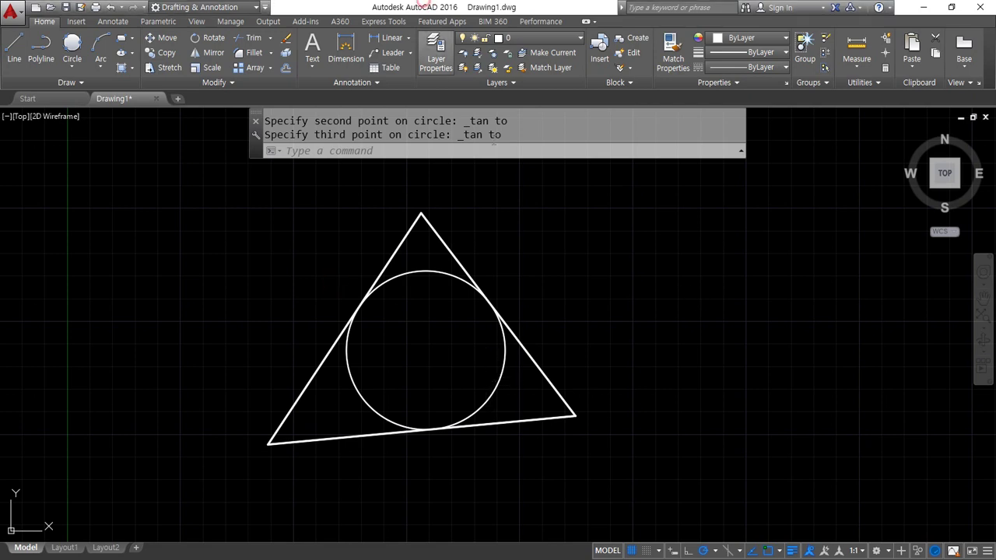
Draw a separate centre-radius circle above and to the right of the triangle, somewhat smaller than the inscribed circle.
{"action": "middle_click_drag", "start_coordinate": [574, 315], "coordinate": [507, 350]}
{"action": "type", "text": "c"}
{"action": "key", "text": "Return"}
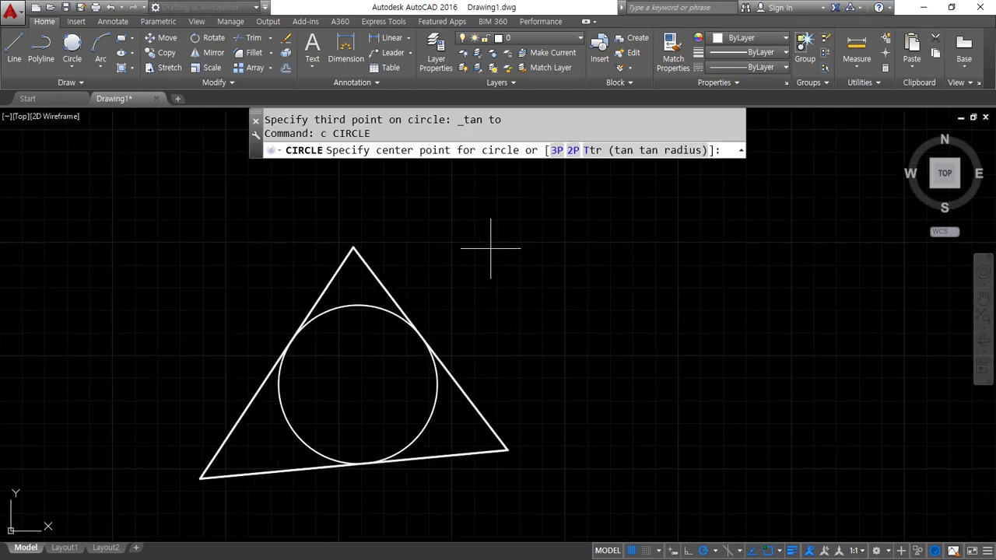
{"action": "left_click", "coordinate": [514, 234]}
{"action": "left_click", "coordinate": [470, 187]}
{"action": "key", "text": "Return"}
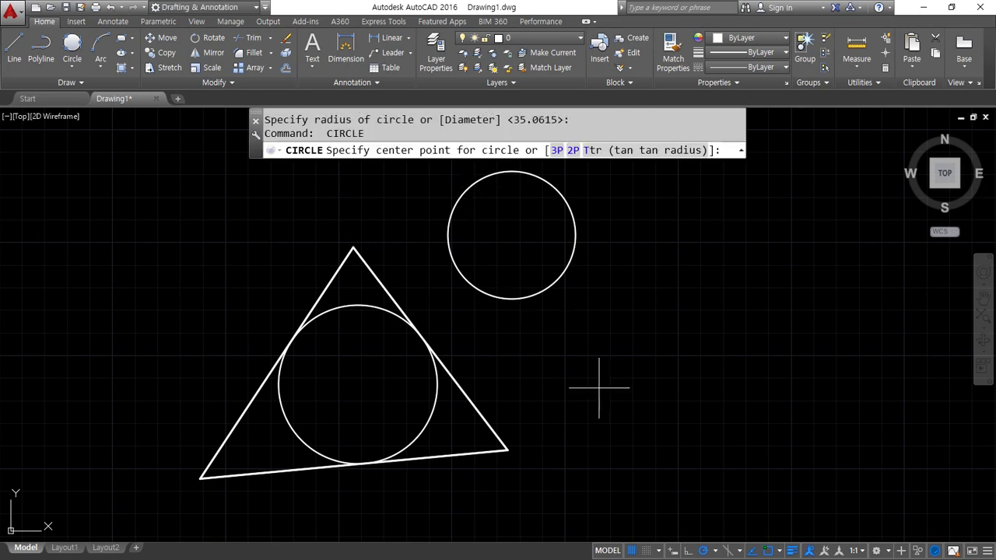
{"action": "key", "text": "Escape"}
Draw a line from the triangle's lower-right corner slanting up to the right, below the separate circle.
{"action": "type", "text": "l"}
{"action": "key", "text": "Return"}
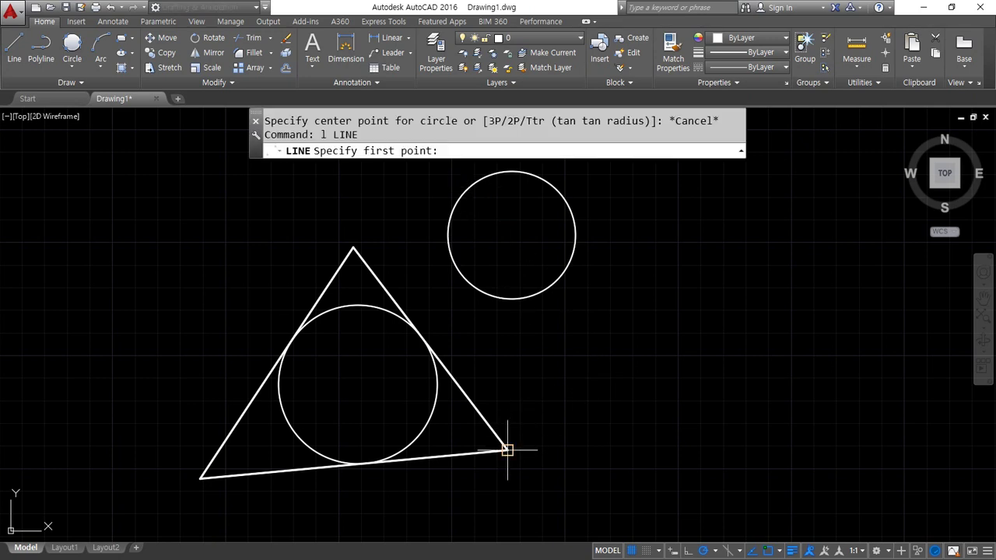
{"action": "left_click", "coordinate": [507, 450]}
{"action": "left_click", "coordinate": [732, 282]}
{"action": "key", "text": "Return"}
Draw a Tan, Tan, Tan circle in the triangle's lower-right corner, tangent to the right side, the base and the inscribed circle.
{"action": "scroll", "coordinate": [455, 459], "scroll_direction": "up", "scroll_amount": 4}
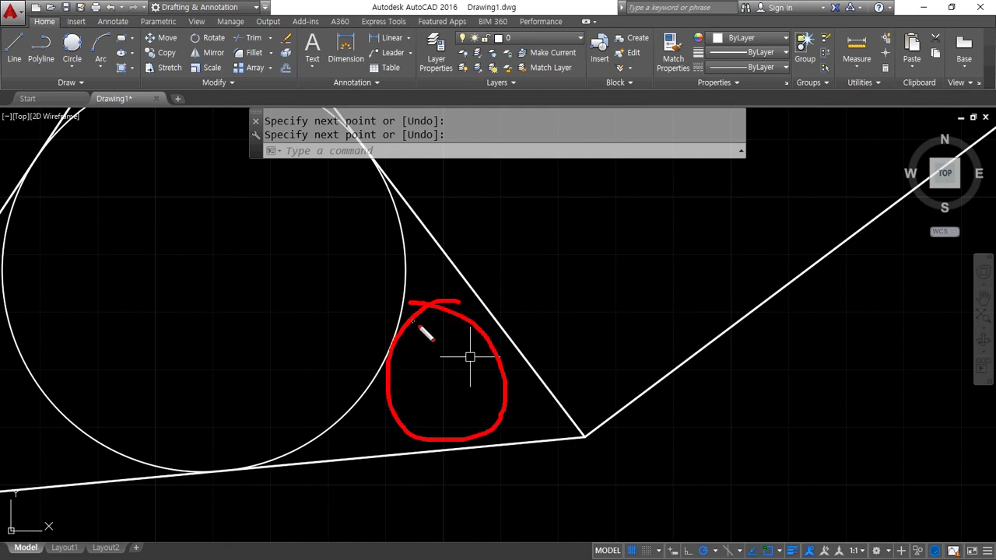
{"action": "left_click", "coordinate": [71, 68]}
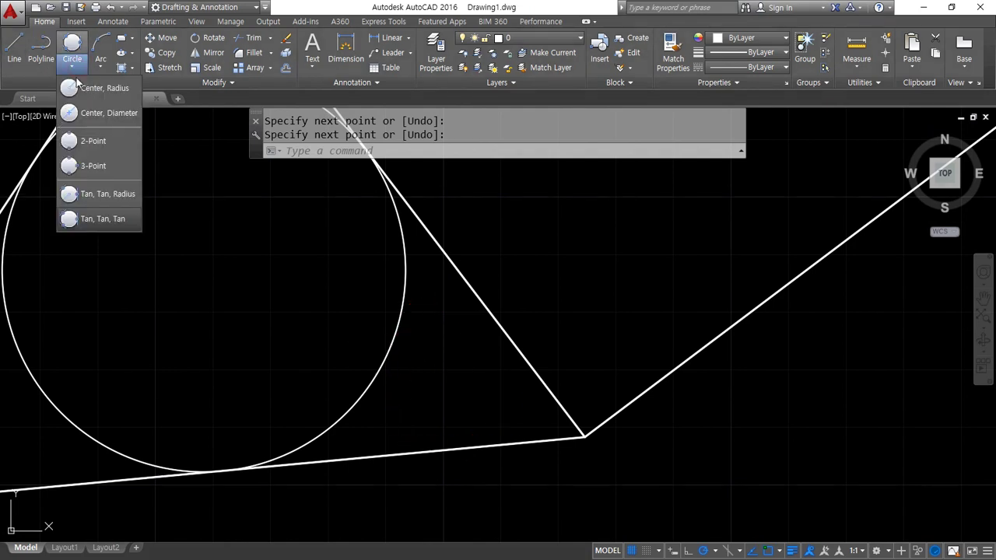
{"action": "left_click", "coordinate": [85, 221]}
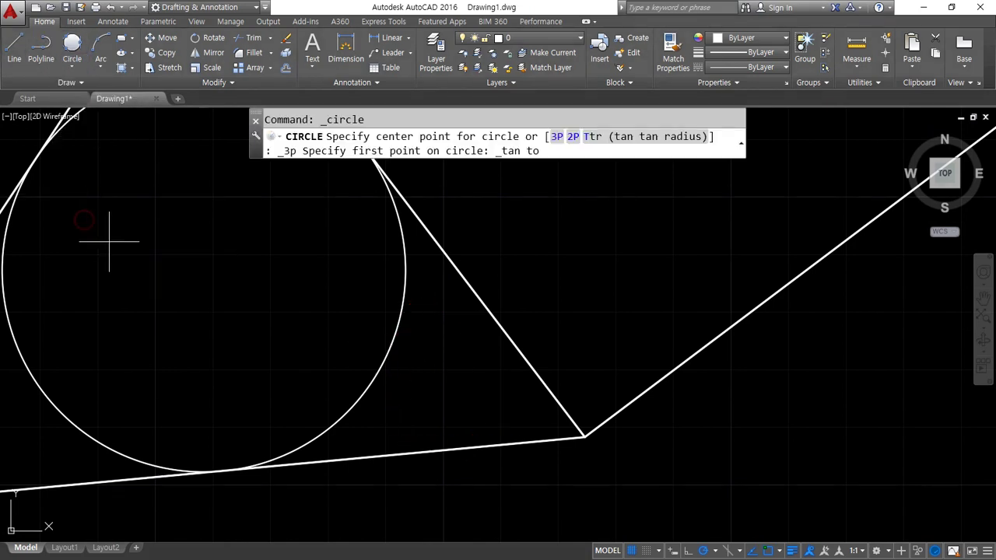
{"action": "left_click", "coordinate": [495, 325]}
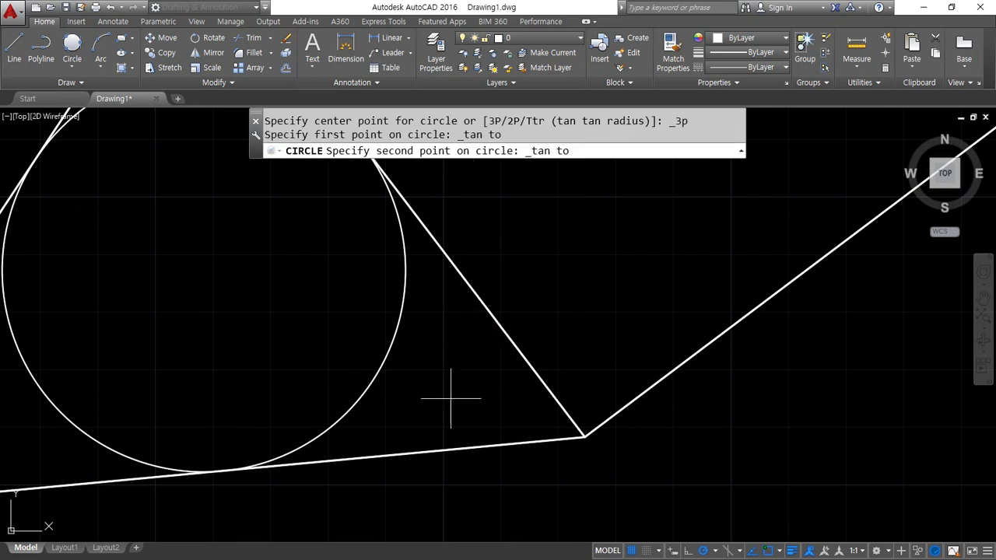
{"action": "left_click", "coordinate": [445, 450]}
{"action": "left_click", "coordinate": [382, 364]}
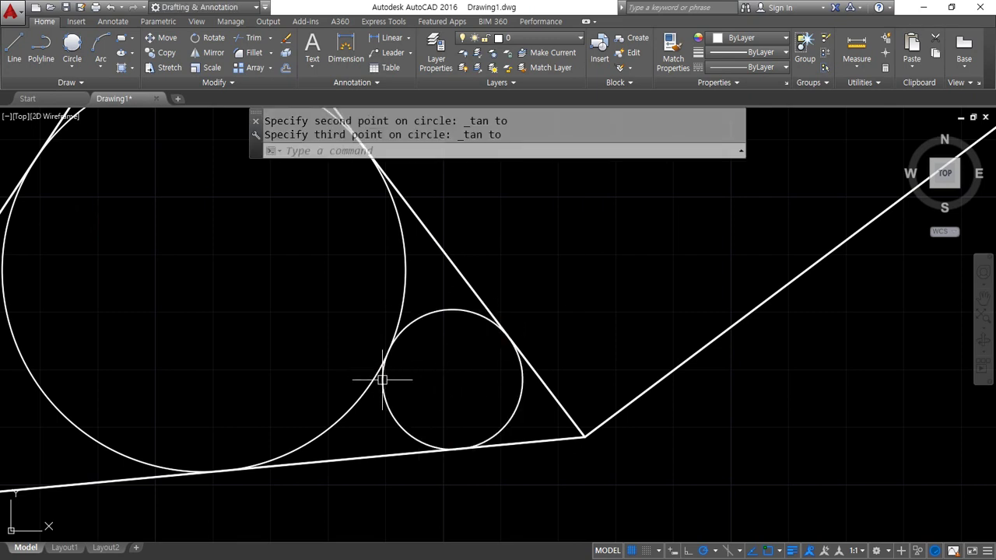
Draw a Tan, Tan, Tan circle in the gap above the corner circle, tangent to it, the inscribed circle and the right side.
{"action": "scroll", "coordinate": [402, 345], "scroll_direction": "up", "scroll_amount": 4}
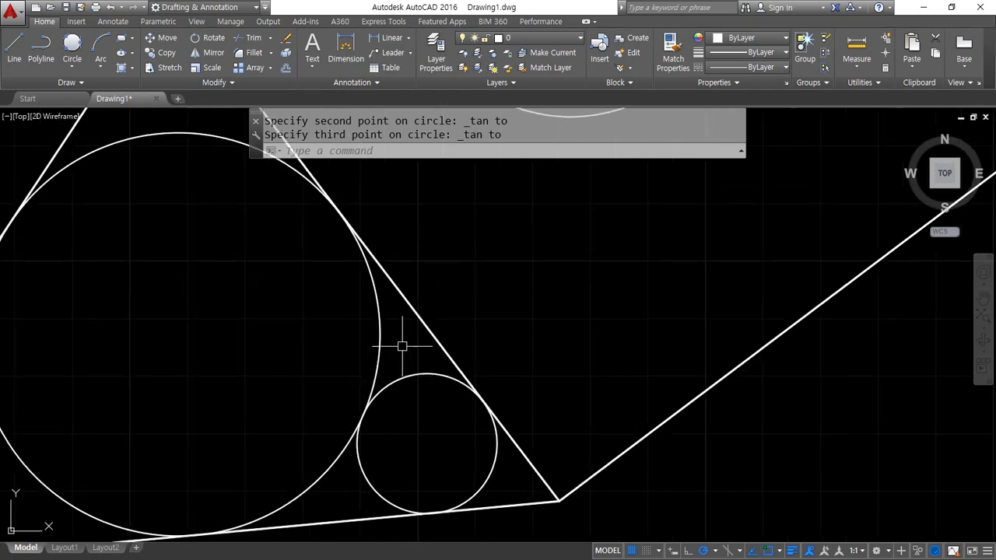
{"action": "left_click", "coordinate": [72, 49]}
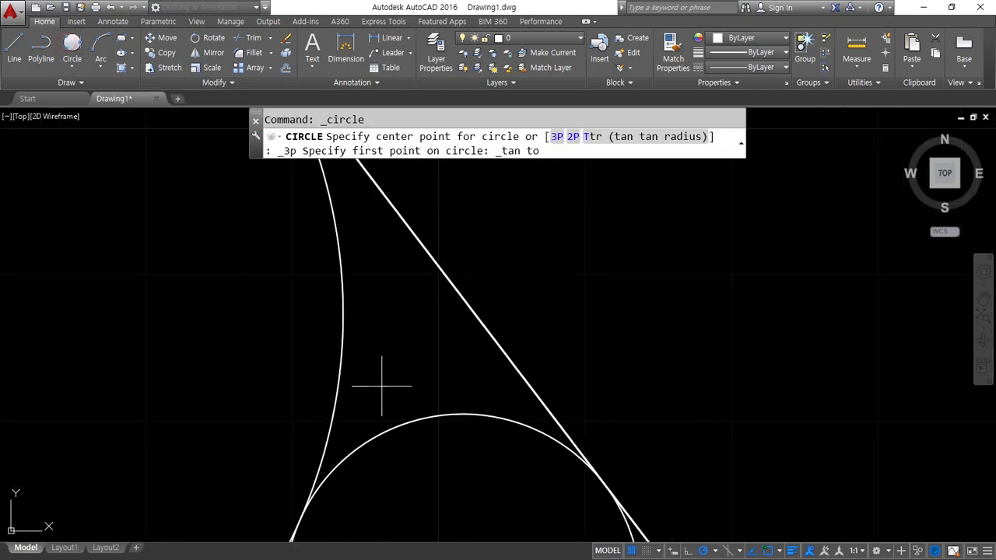
{"action": "left_click", "coordinate": [424, 418]}
{"action": "left_click", "coordinate": [345, 333]}
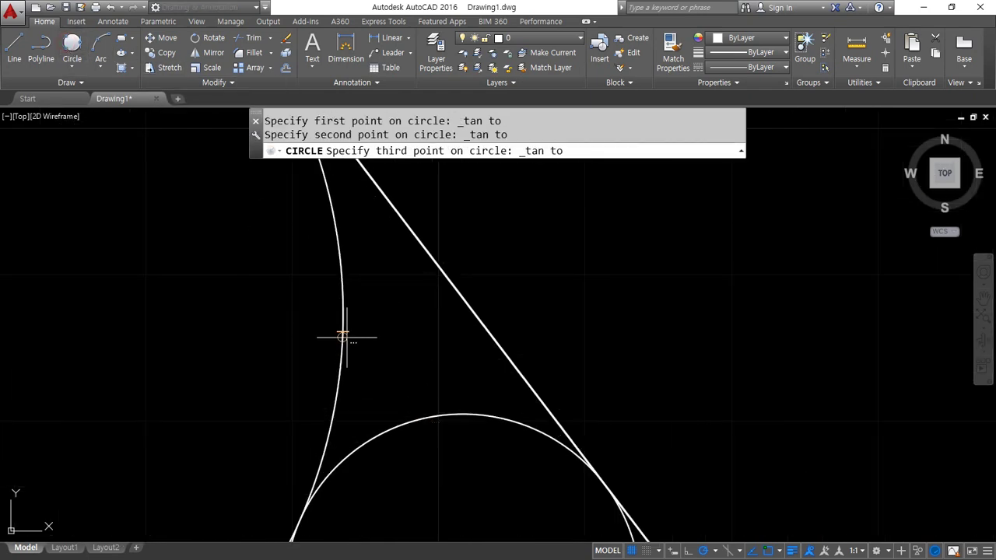
{"action": "left_click", "coordinate": [456, 293]}
Draw a tiny Tan, Tan, Tan circle in the gap between the inscribed circle, the corner circle and the small circle above it.
{"action": "scroll", "coordinate": [344, 460], "scroll_direction": "up", "scroll_amount": 4}
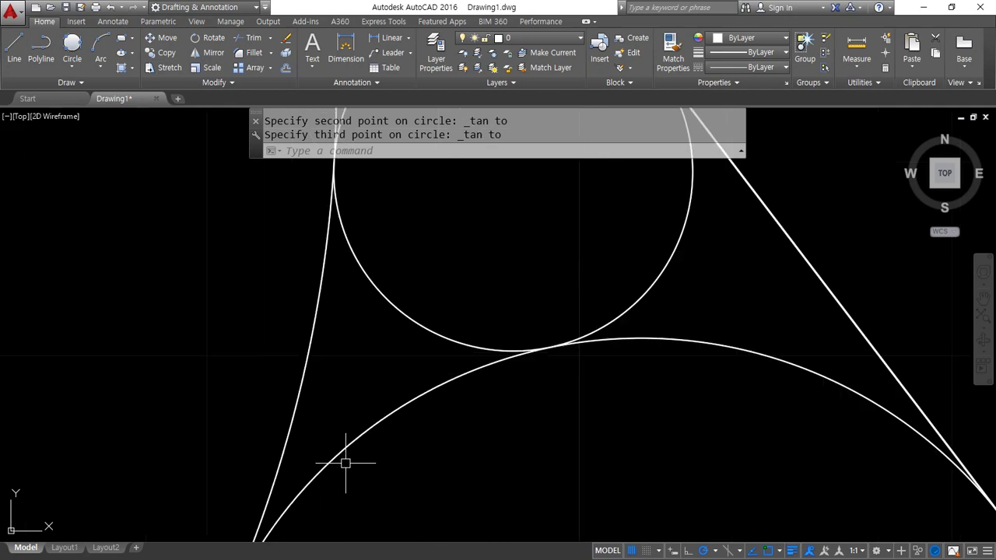
{"action": "left_click", "coordinate": [71, 48]}
{"action": "left_click", "coordinate": [378, 289]}
{"action": "left_click", "coordinate": [308, 339]}
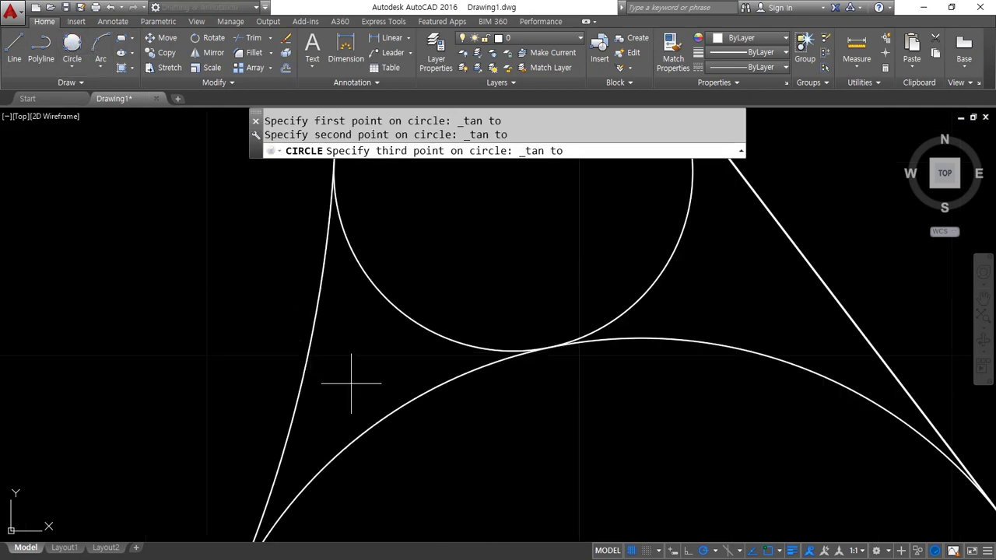
{"action": "left_click", "coordinate": [384, 426]}
Draw a Tan, Tan, Tan circle tangent to the inscribed circle's left, the corner circle's lower right and the separate circle's lower left.
{"action": "scroll", "coordinate": [394, 356], "scroll_direction": "down", "scroll_amount": 3}
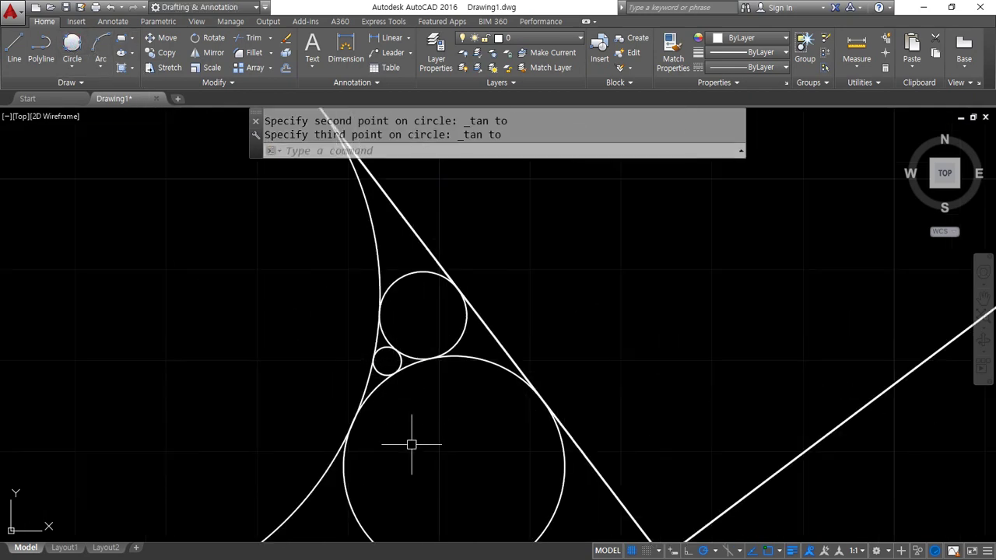
{"action": "scroll", "coordinate": [396, 399], "scroll_direction": "down", "scroll_amount": 2}
{"action": "scroll", "coordinate": [322, 322], "scroll_direction": "down", "scroll_amount": 2}
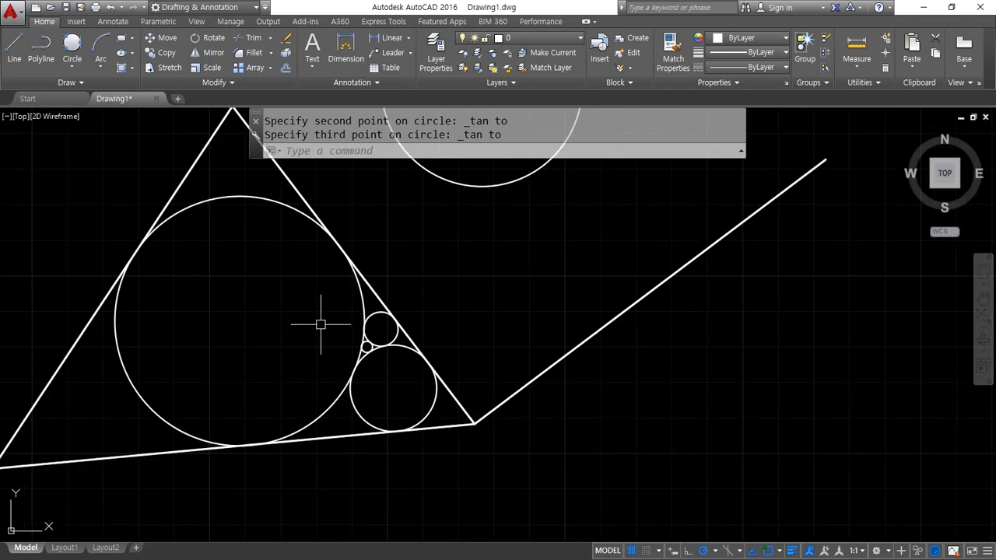
{"action": "key", "text": "space"}
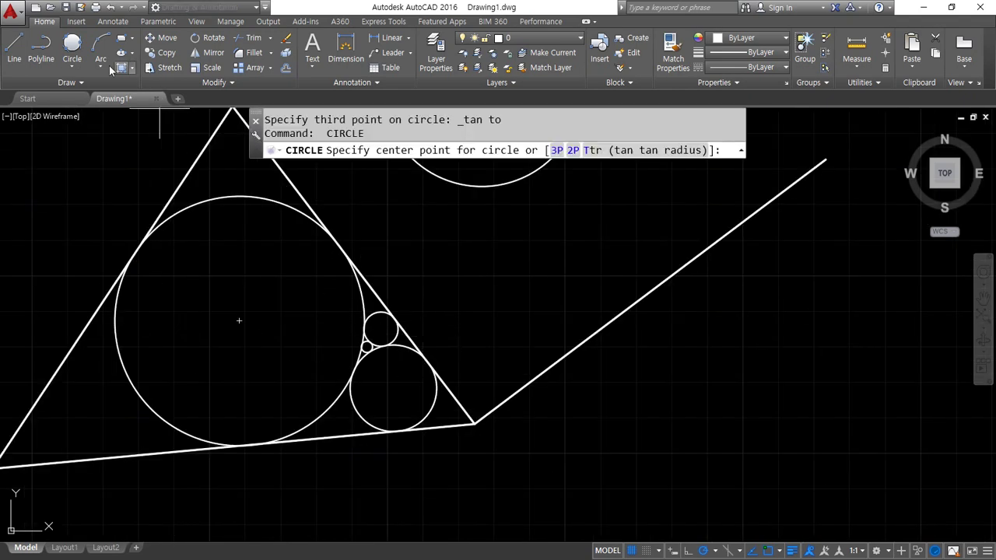
{"action": "key", "text": "Escape"}
{"action": "left_click", "coordinate": [78, 72]}
{"action": "left_click", "coordinate": [90, 220]}
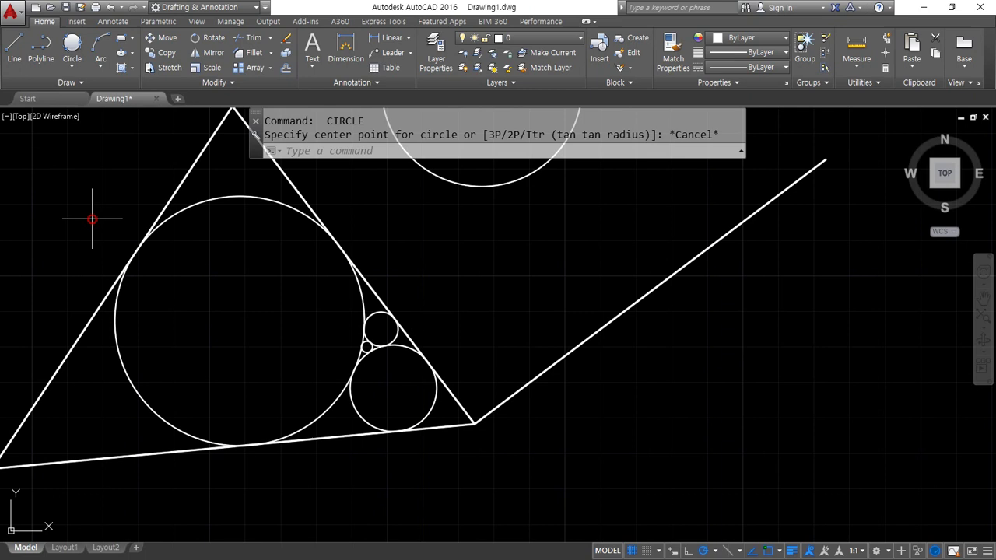
{"action": "left_click", "coordinate": [122, 360]}
{"action": "left_click", "coordinate": [435, 412]}
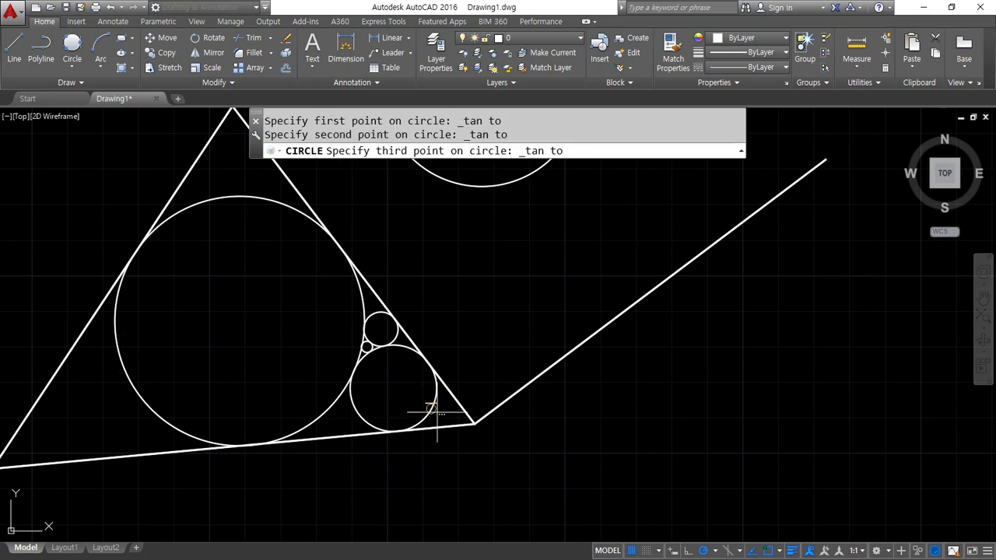
{"action": "left_click", "coordinate": [456, 180]}
Draw a large Tan, Tan, Tan circle enclosing and tangent to the inscribed circle, the corner circle and the separate circle's upper right.
{"action": "middle_click_drag", "start_coordinate": [285, 327], "coordinate": [273, 363]}
{"action": "key", "text": "space"}
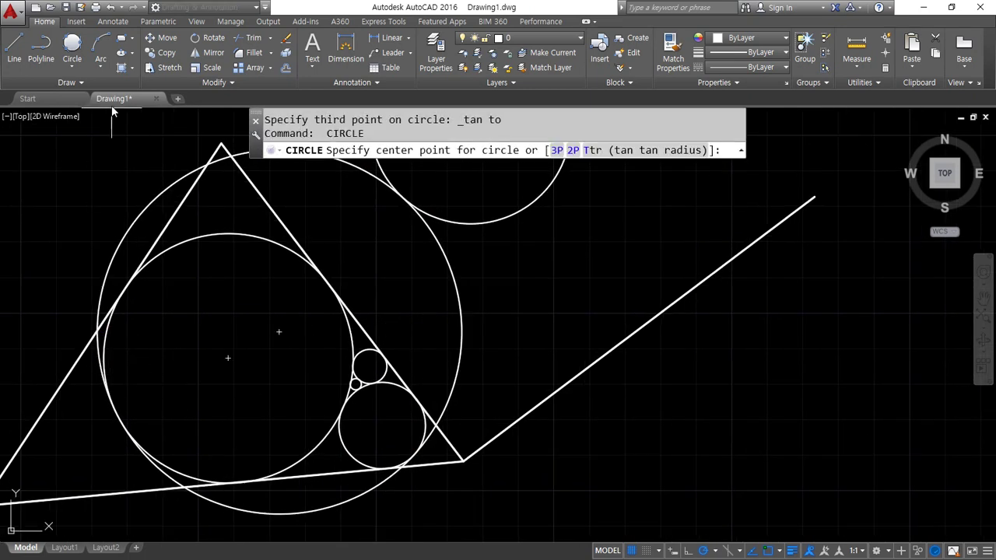
{"action": "key", "text": "Escape"}
{"action": "left_click", "coordinate": [71, 43]}
{"action": "left_click", "coordinate": [107, 346]}
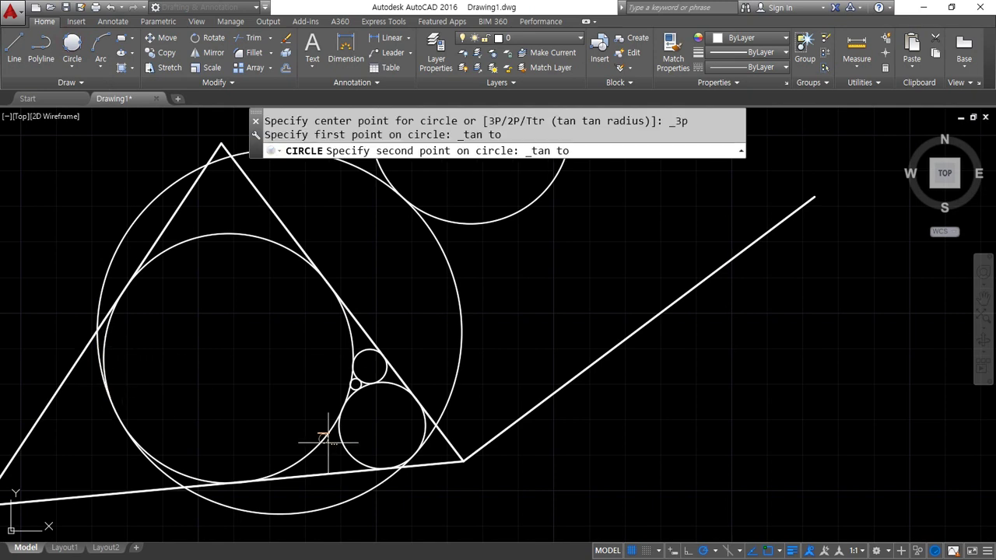
{"action": "left_click", "coordinate": [351, 455]}
{"action": "scroll", "coordinate": [454, 327], "scroll_direction": "down", "scroll_amount": 3}
{"action": "left_click", "coordinate": [498, 188]}
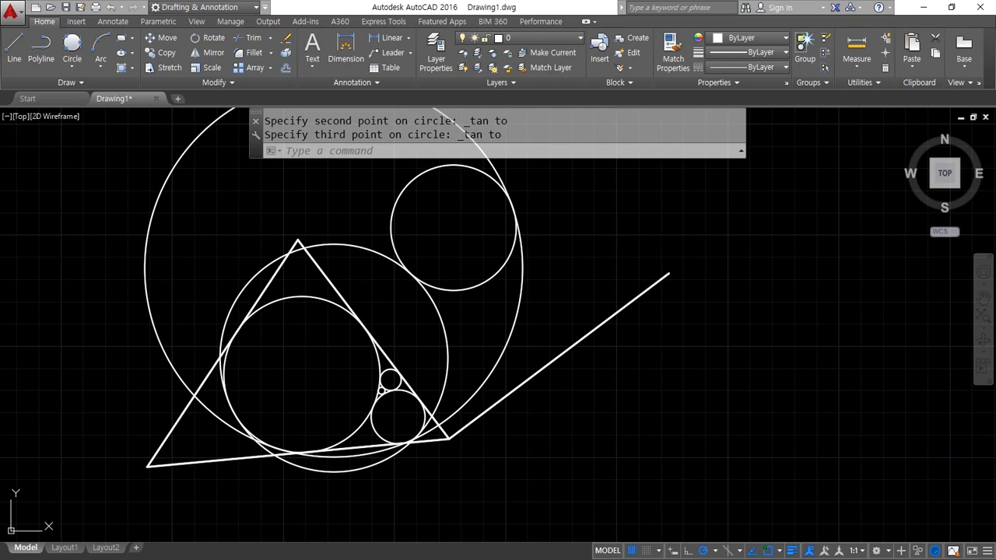
Switch to the Notepad notes and write "OSNAP = Object SNAP" one blank line below the 77.5 entry.
{"action": "key", "text": "alt+Tab"}
{"action": "scroll", "coordinate": [450, 296], "scroll_direction": "down", "scroll_amount": 1}
{"action": "left_click", "coordinate": [244, 333]}
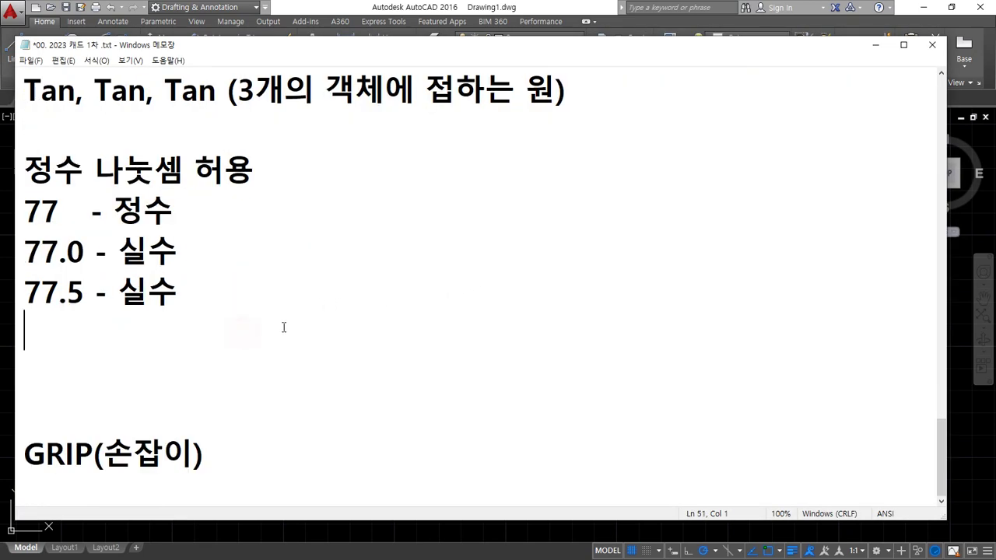
{"action": "key", "text": "Return"}
{"action": "type", "text": "ㅒㄴ"}
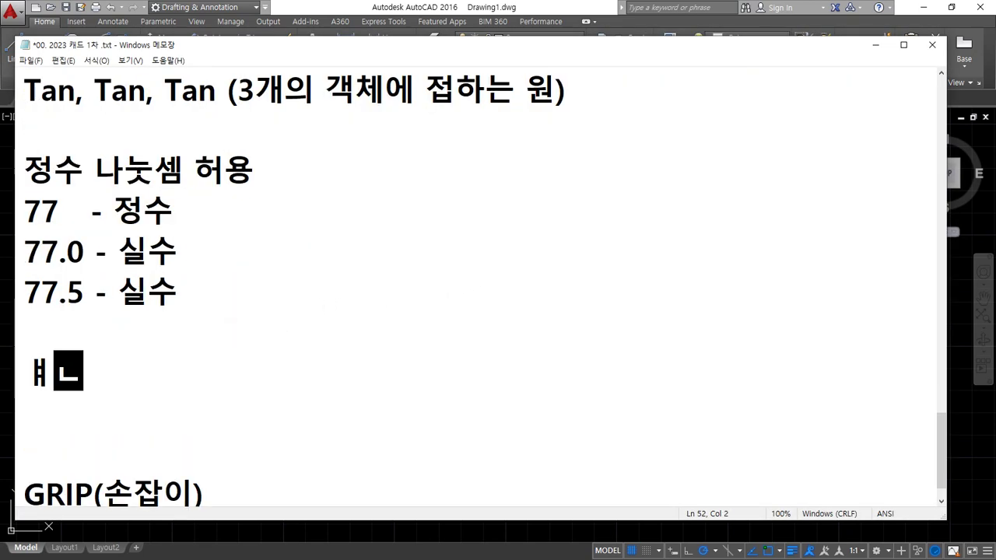
{"action": "key", "text": "BackSpace"}
{"action": "key", "text": "BackSpace"}
{"action": "type", "text": "OSNAP"}
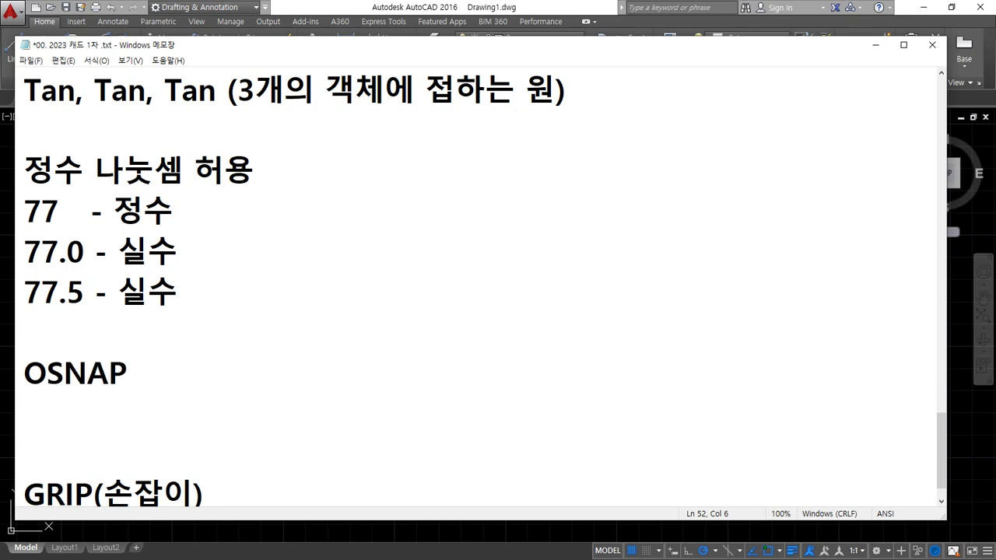
{"action": "type", "text": " = Objec"}
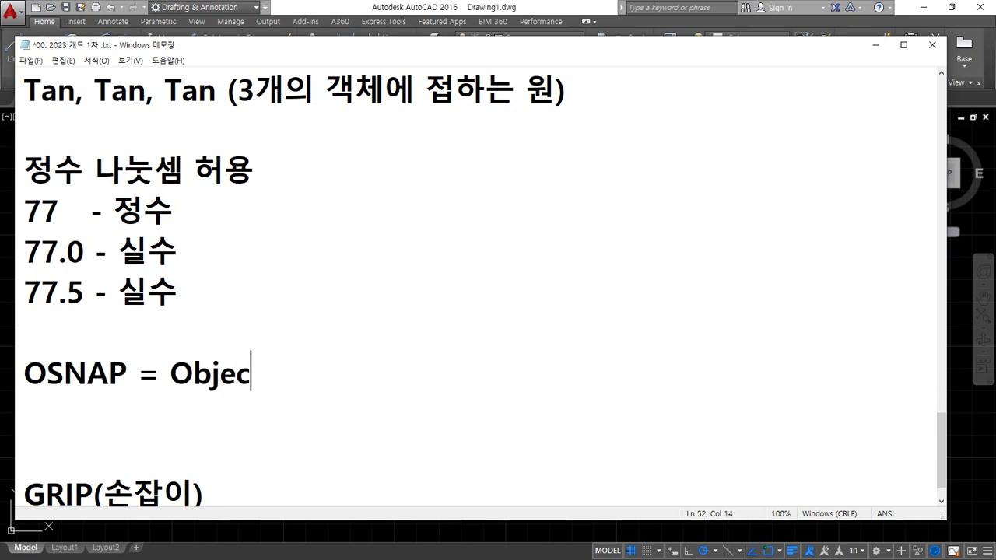
{"action": "type", "text": "t SNAP "}
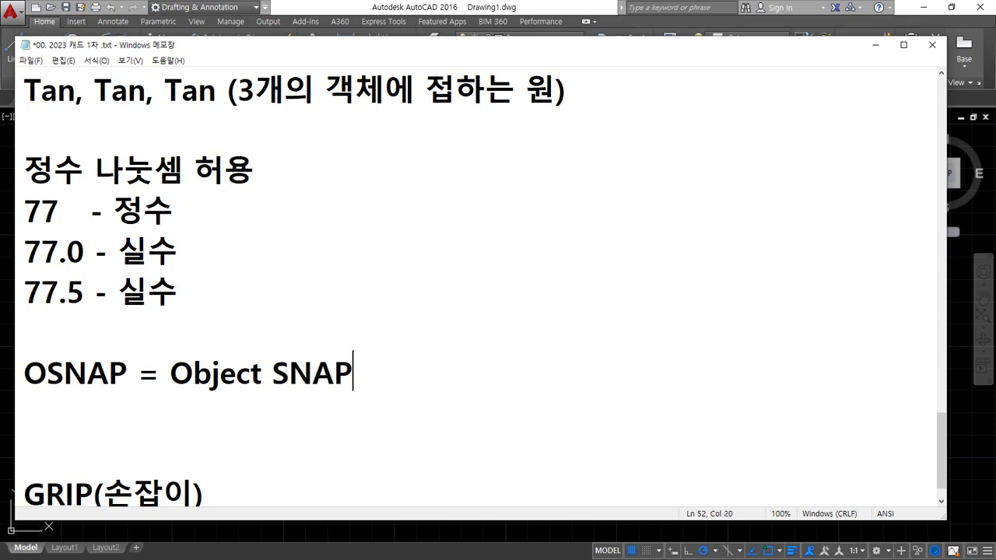
Add the Korean meaning "(사물, 객체, 물체 스냅)" after Object SNAP.
{"action": "type", "text": "(사물"}
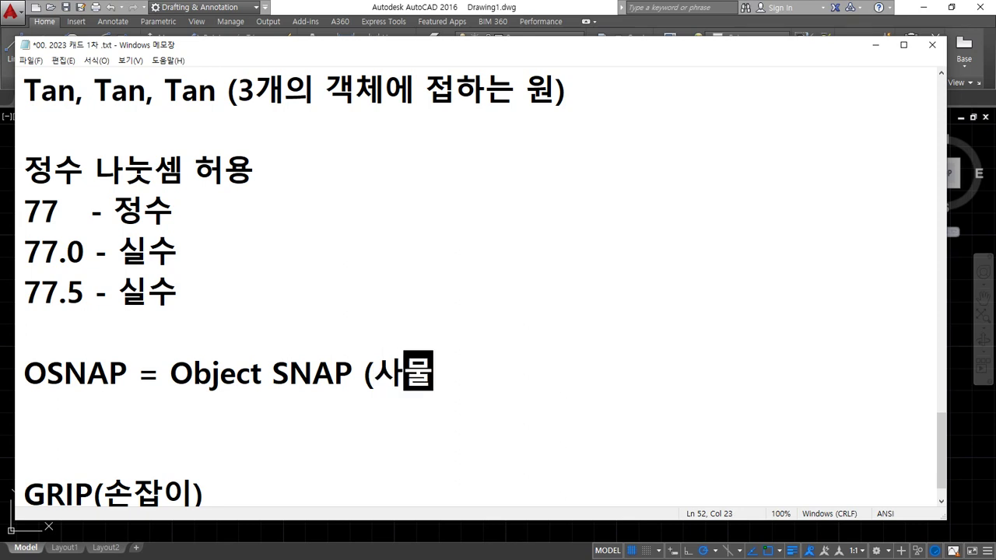
{"action": "type", "text": ", 객체"}
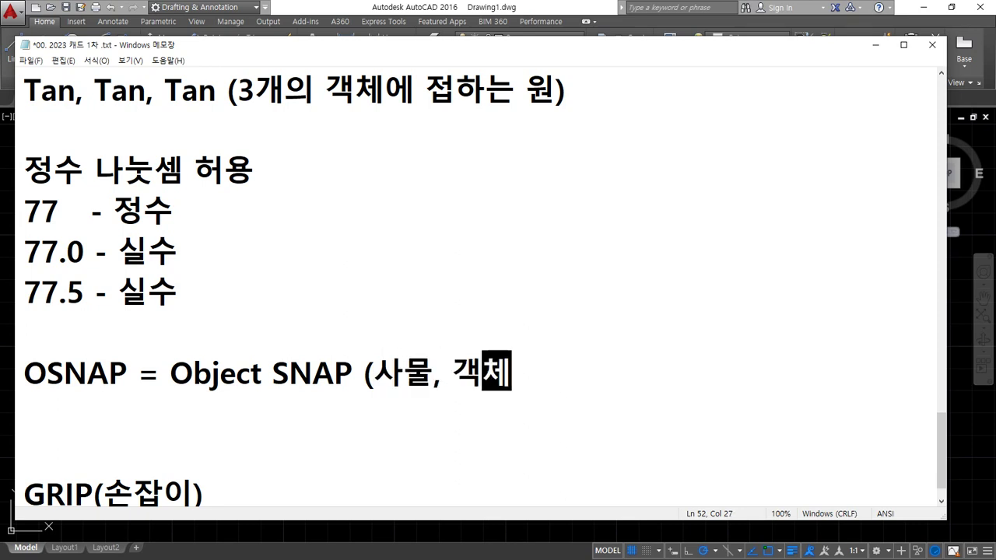
{"action": "type", "text": ", 물체"}
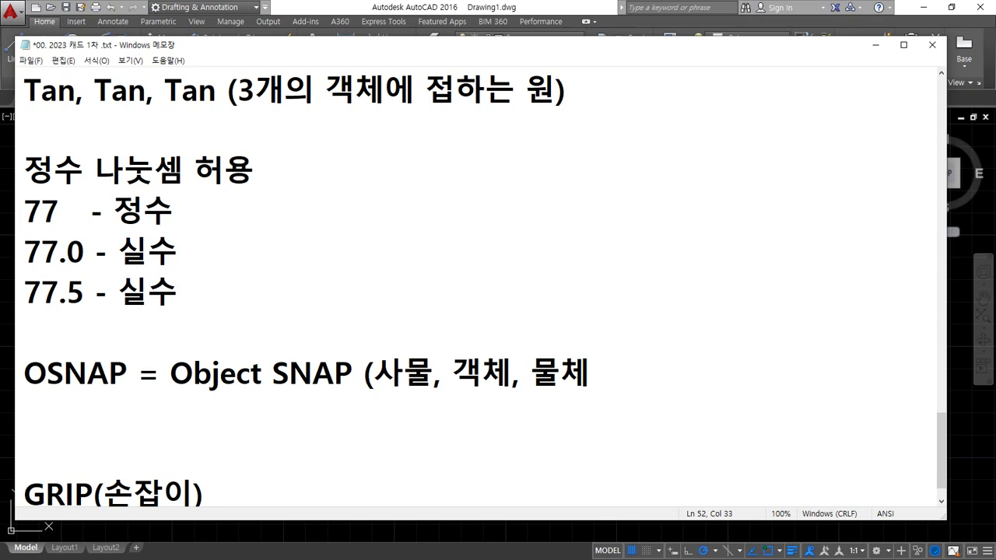
{"action": "type", "text": " 손"}
{"action": "key", "text": "BackSpace"}
{"action": "type", "text": "스냅)"}
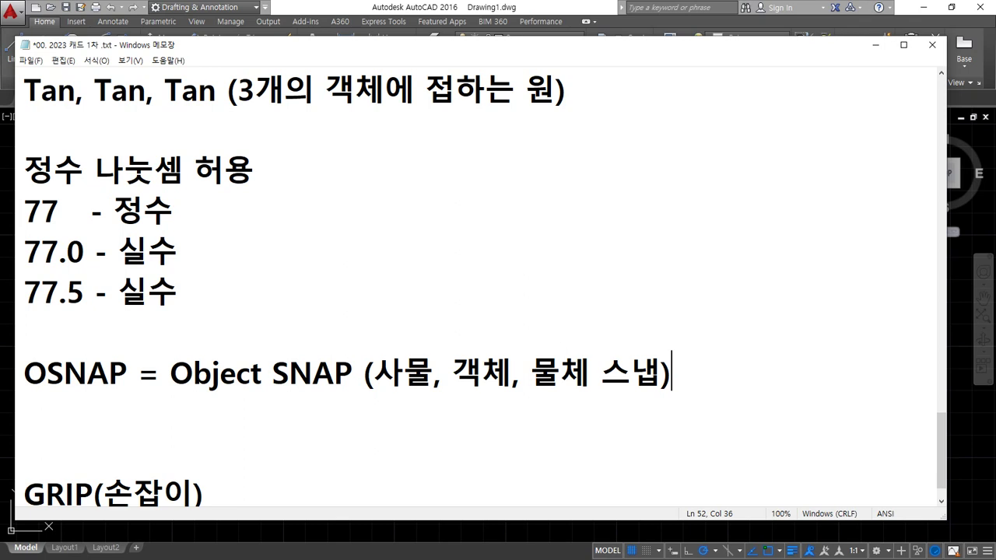
Add three category lines, 선, 원 and 기타, below the OSNAP heading.
{"action": "key", "text": "Return"}
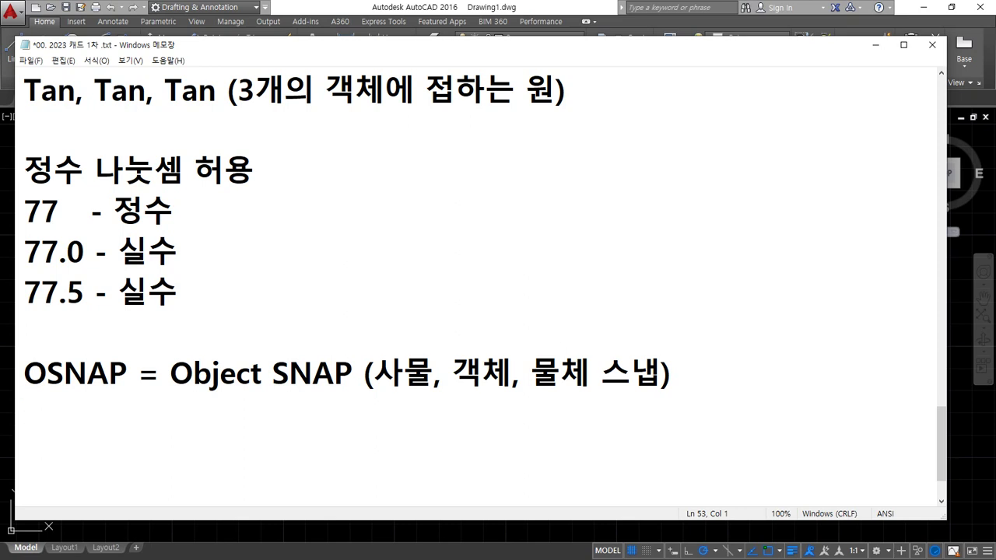
{"action": "type", "text": "선"}
{"action": "key", "text": "Return"}
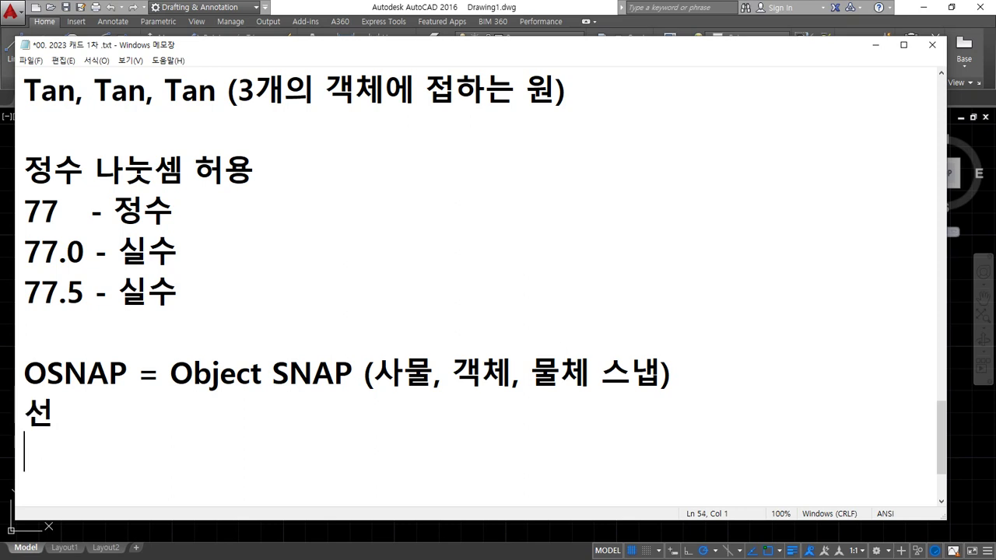
{"action": "type", "text": "원"}
{"action": "key", "text": "Return"}
{"action": "type", "text": "기타"}
List the snaps "ENDpoint, MIDpoint" on the 선 line.
{"action": "key", "text": "Up"}
{"action": "key", "text": "Up"}
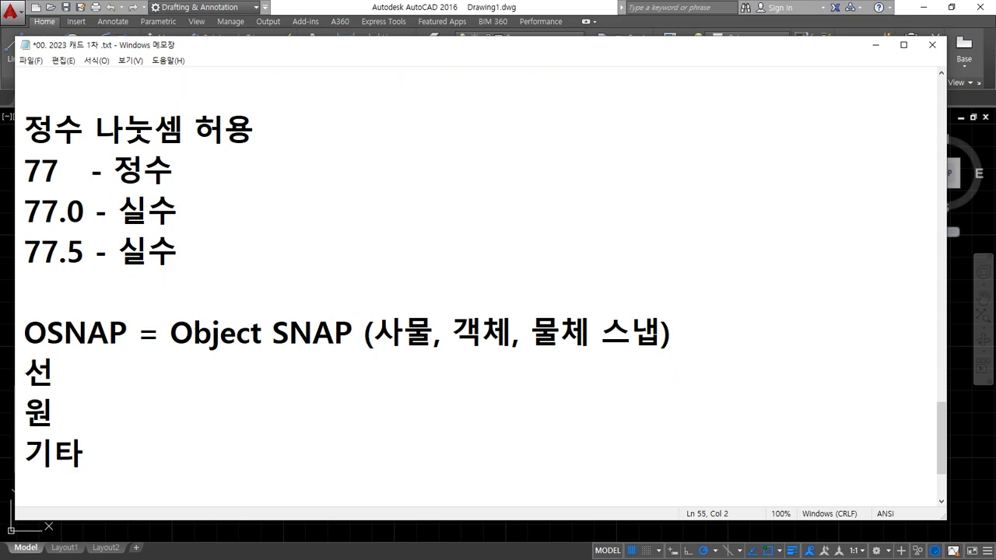
{"action": "type", "text": "ENDpoint"}
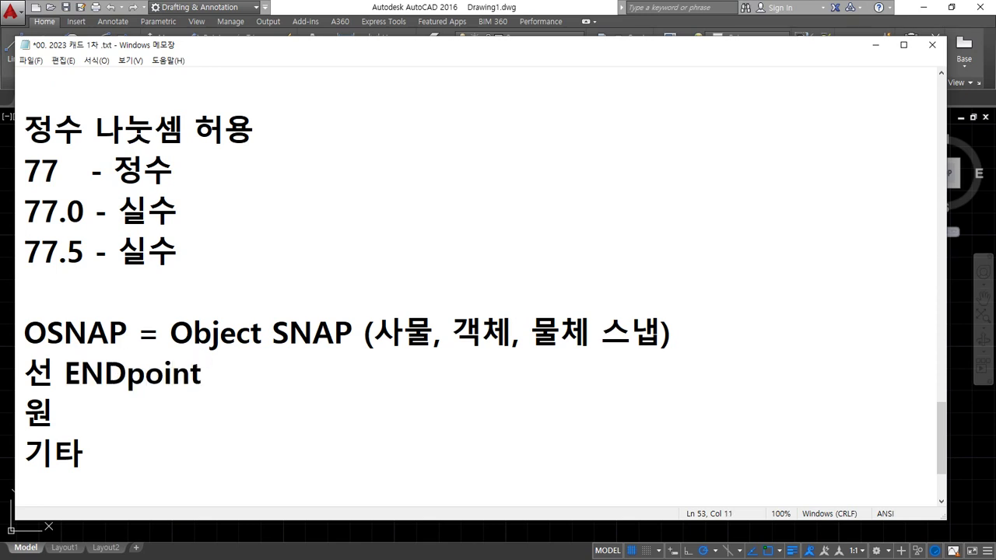
{"action": "type", "text": ", MIDpoit"}
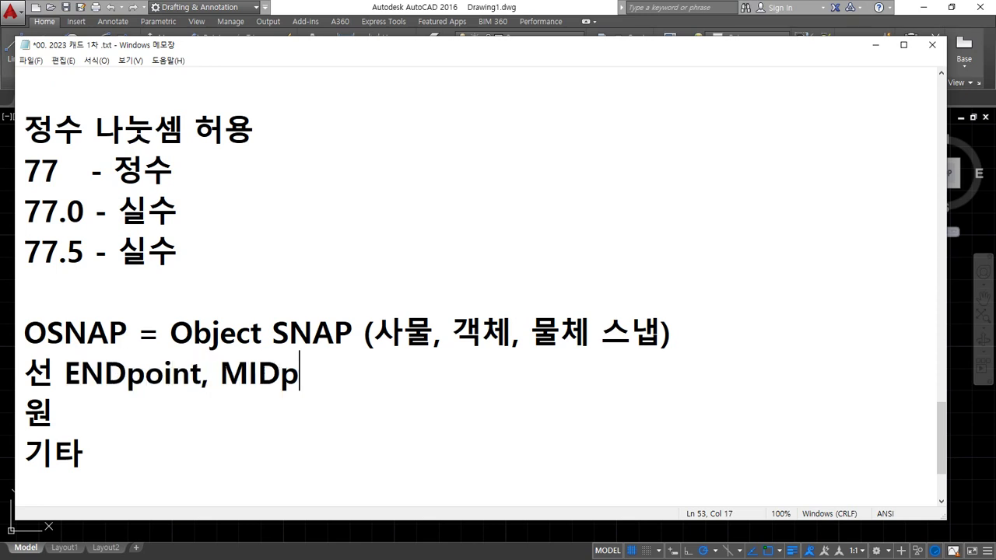
{"action": "key", "text": "BackSpace"}
{"action": "type", "text": "nt"}
Insert the Korean meanings "(끝점)" after ENDpoint and "(중간점)" after MIDpoint.
{"action": "key", "text": "Left"}
{"action": "key", "text": "Left"}
{"action": "key", "text": "Left"}
{"action": "key", "text": "Left"}
{"action": "key", "text": "Left"}
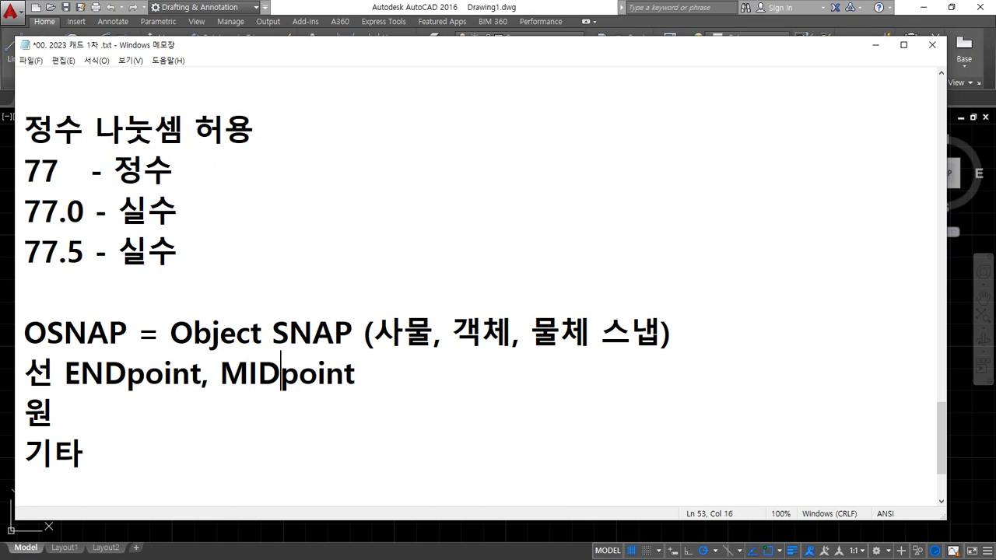
{"action": "key", "text": "Left"}
{"action": "key", "text": "Left"}
{"action": "key", "text": "Left"}
{"action": "key", "text": "Left"}
{"action": "key", "text": "Left"}
{"action": "key", "text": "Left"}
{"action": "key", "text": "Right"}
{"action": "type", "text": "(끝점)"}
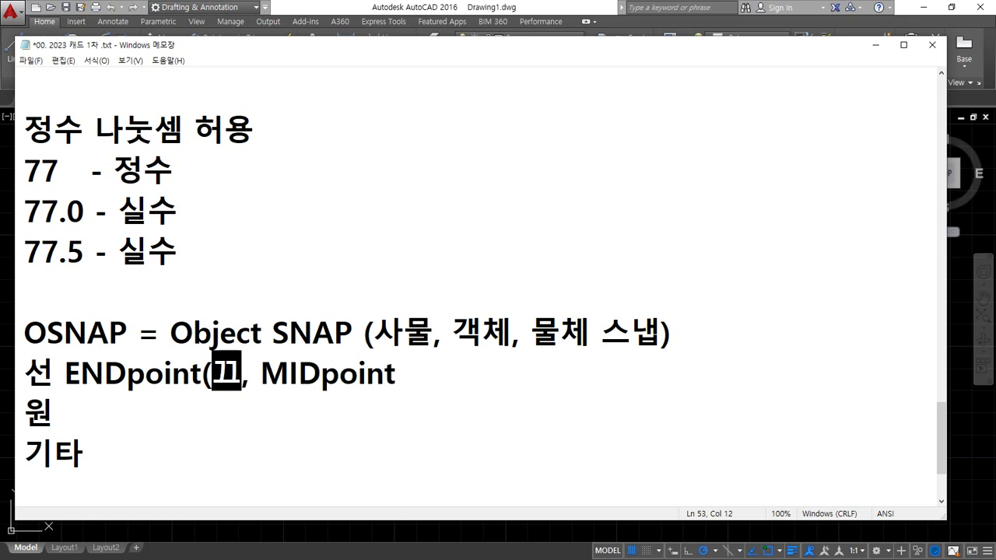
{"action": "key", "text": "End"}
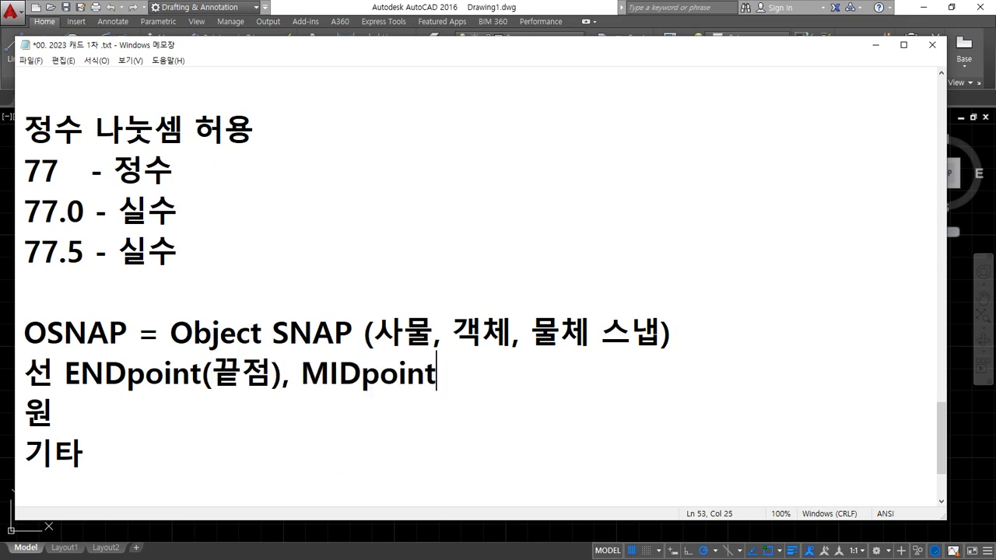
{"action": "type", "text": "(중간"}
{"action": "type", "text": "점)"}
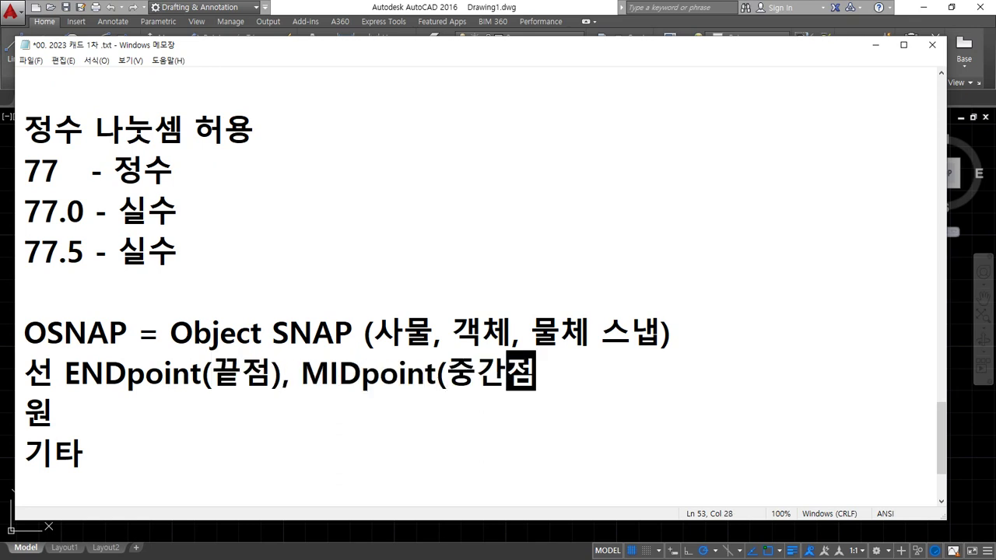
List the circle snaps "CENter(중심), QUAdrand(사분점), TANgent(접점)" on the 원 line.
{"action": "key", "text": "Down"}
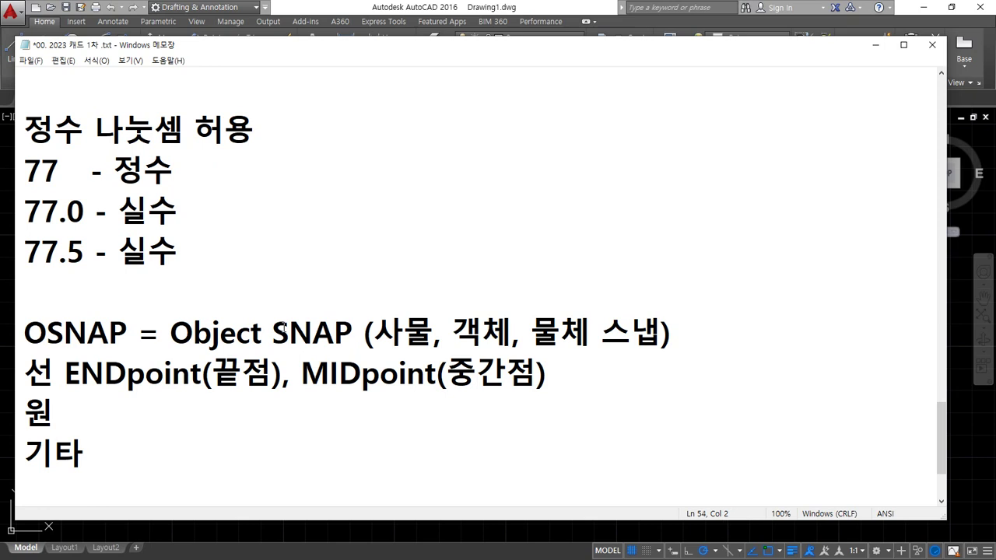
{"action": "type", "text": "CENter(중심), "}
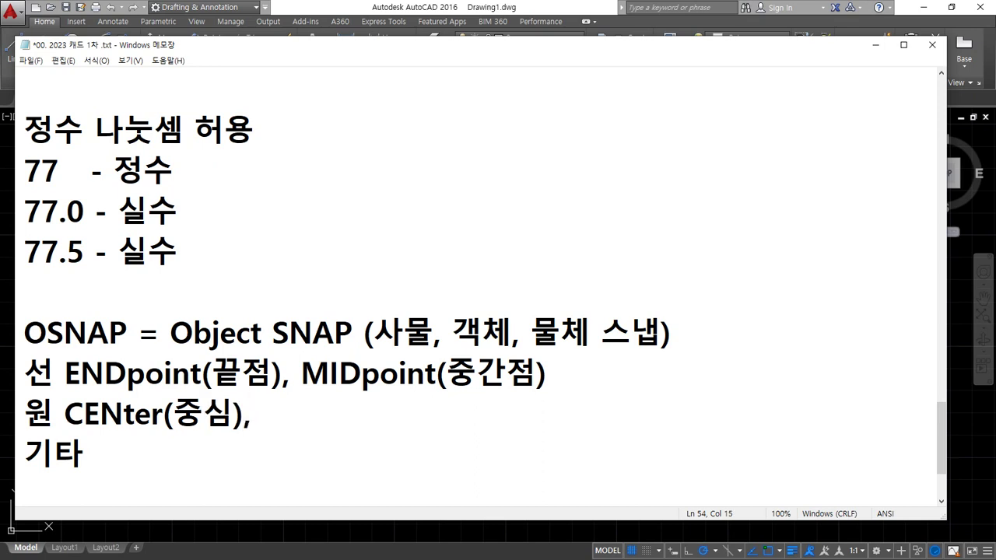
{"action": "type", "text": "QUAd"}
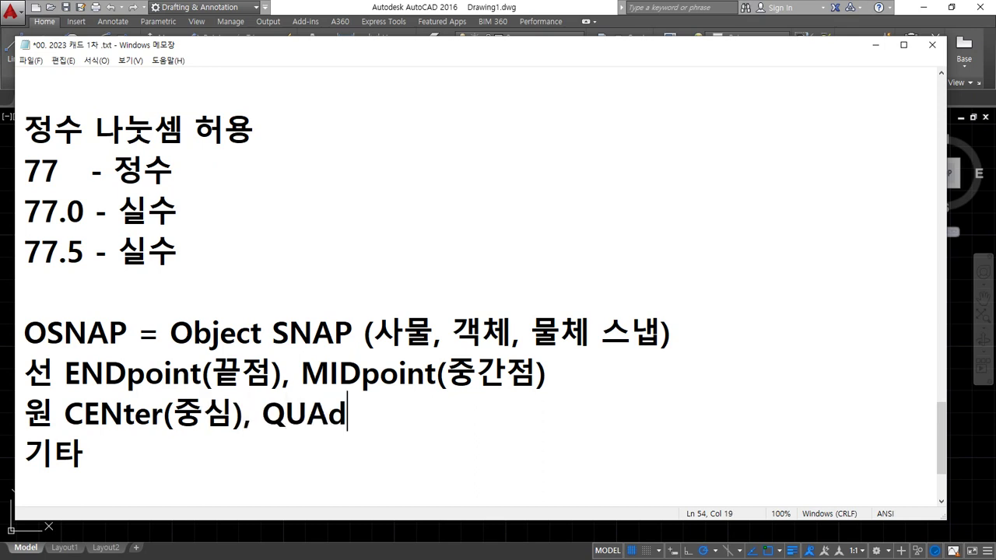
{"action": "type", "text": "rand("}
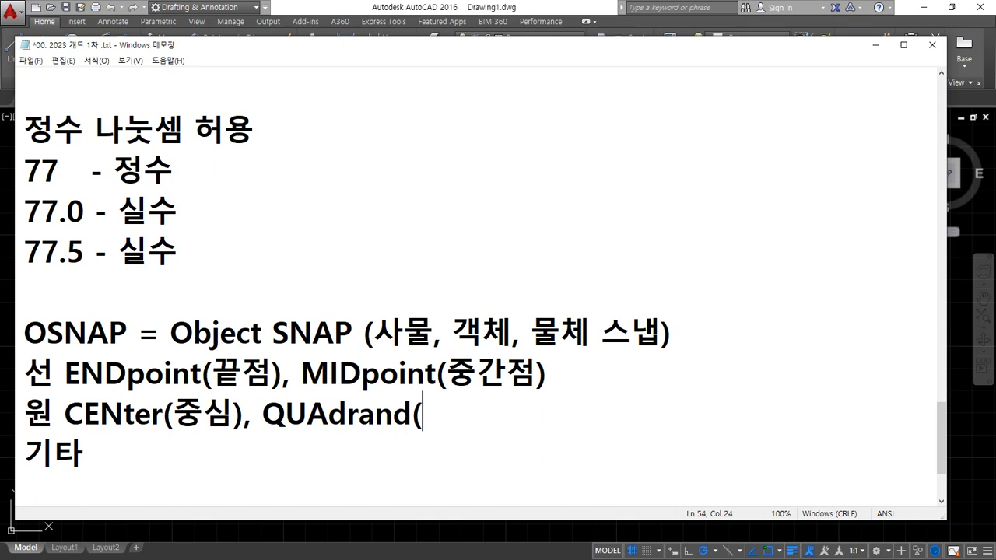
{"action": "type", "text": "사분점), TAG"}
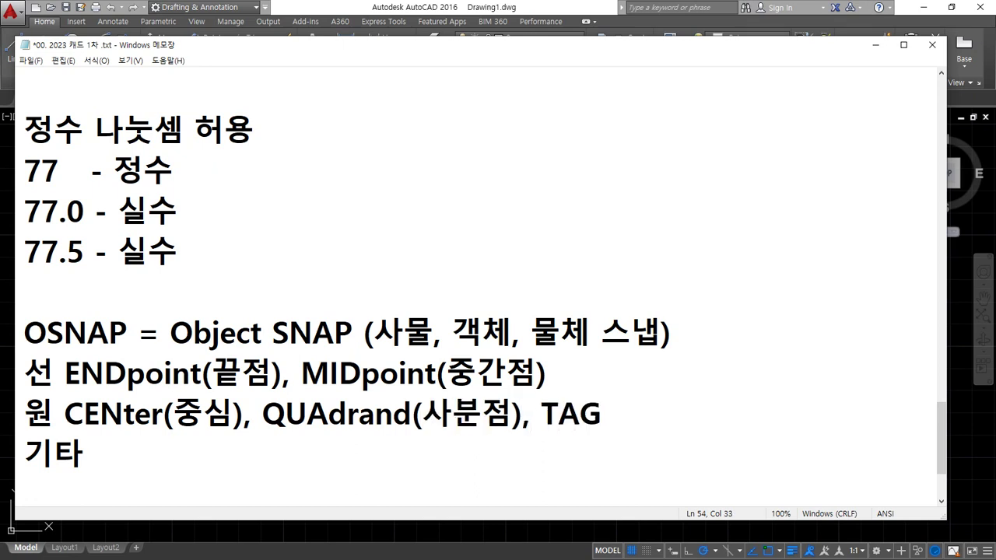
{"action": "key", "text": "BackSpace"}
{"action": "type", "text": "NG"}
{"action": "key", "text": "BackSpace"}
{"action": "type", "text": "g"}
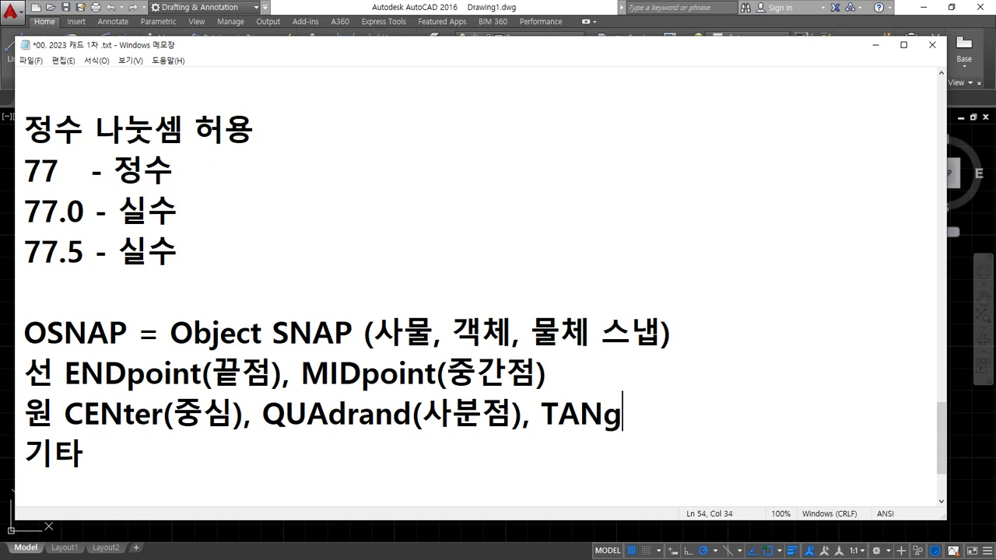
{"action": "type", "text": "ent(저"}
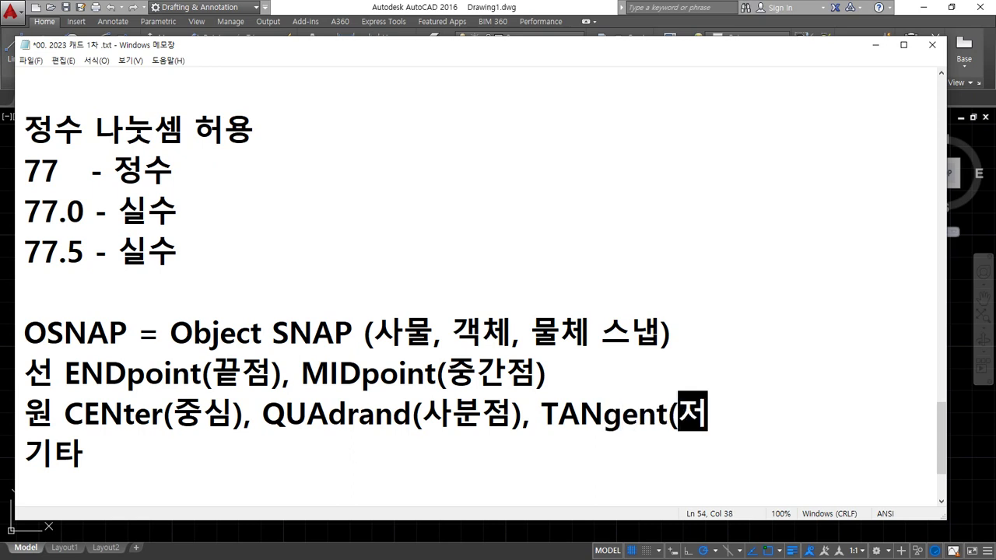
{"action": "type", "text": "ㅂ점)"}
Add the snap "INTersection(교차)" to the 기타 line of the OSNAP notes.
{"action": "key", "text": "Down"}
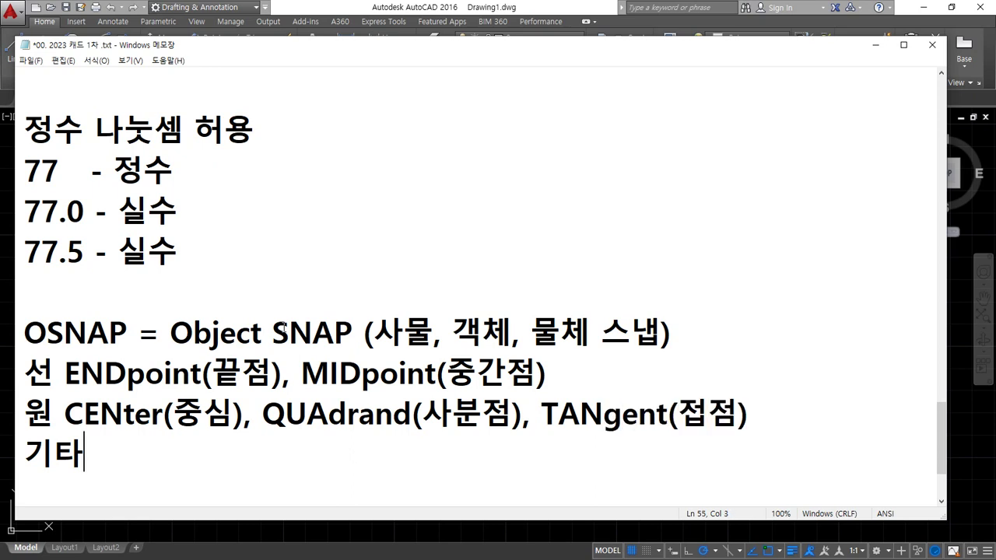
{"action": "type", "text": "IN"}
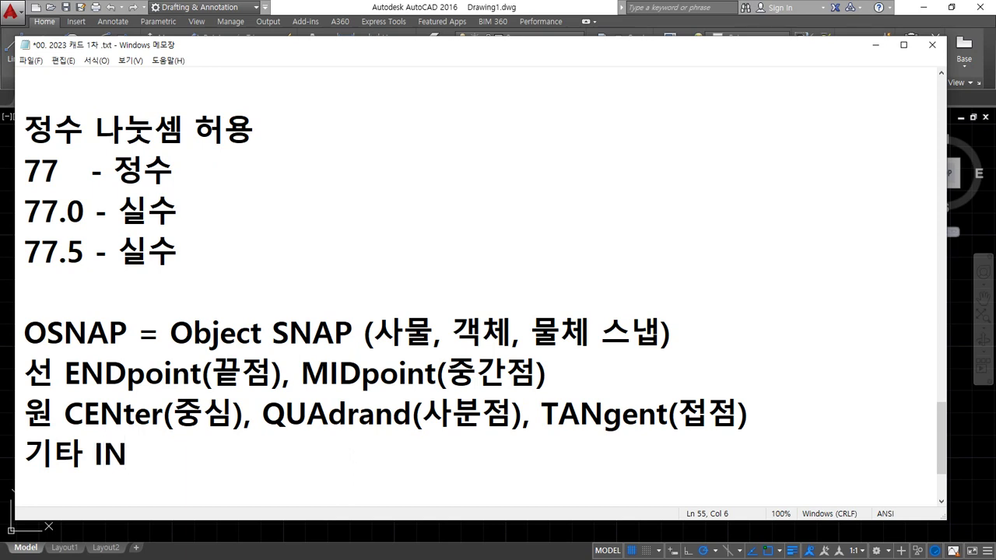
{"action": "type", "text": "Ters"}
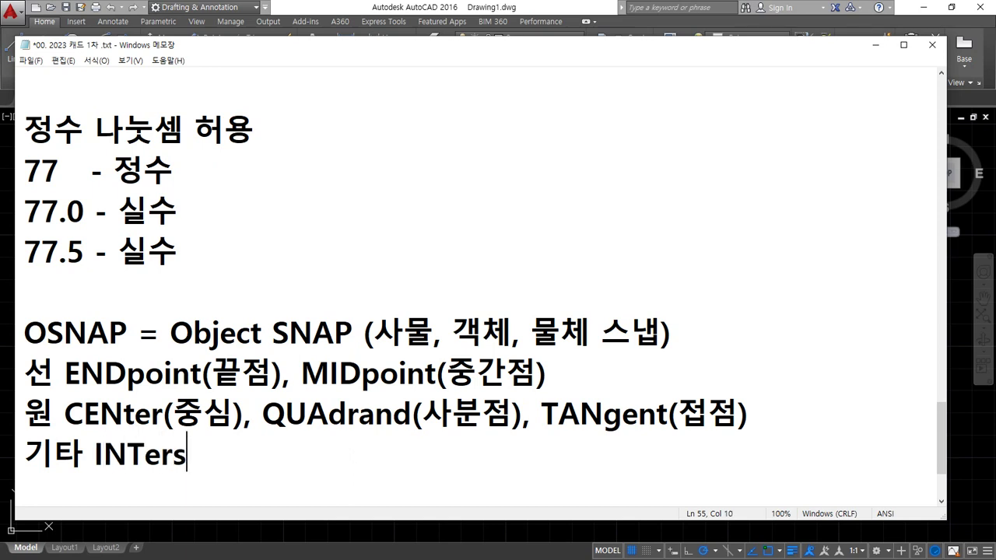
{"action": "type", "text": "ection"}
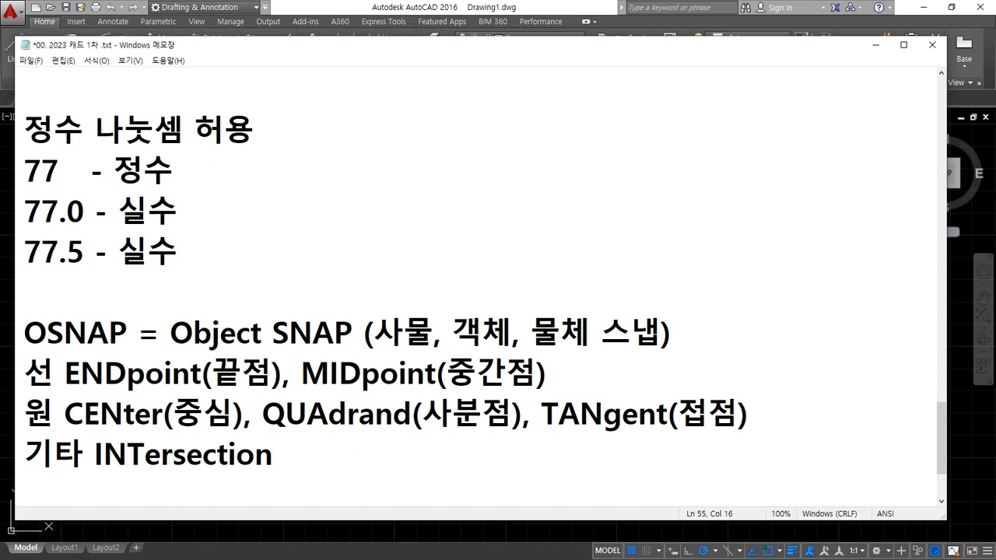
{"action": "type", "text": "(교차)"}
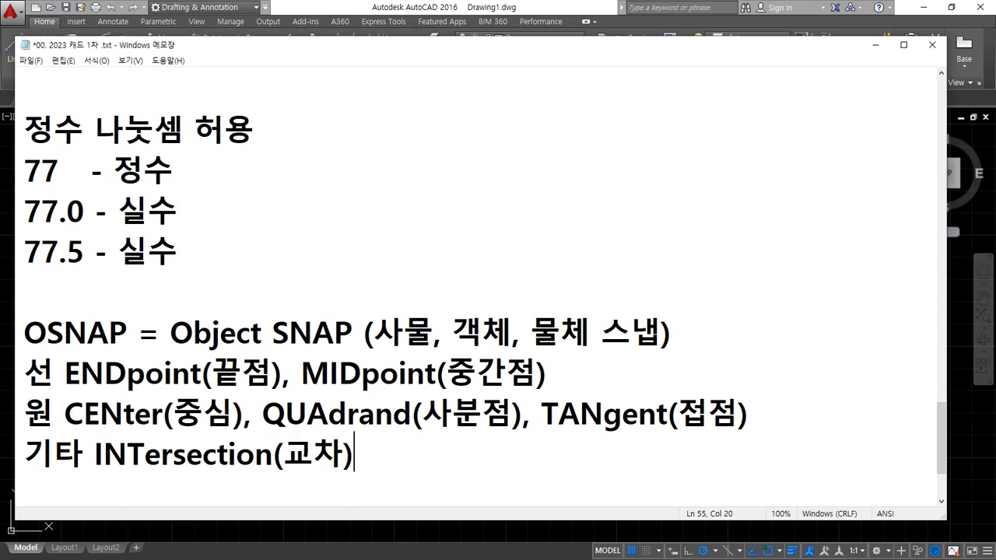
Append ", PERpendicula(수직점)" after INTersection on the 기타 line.
{"action": "type", "text": ", PE"}
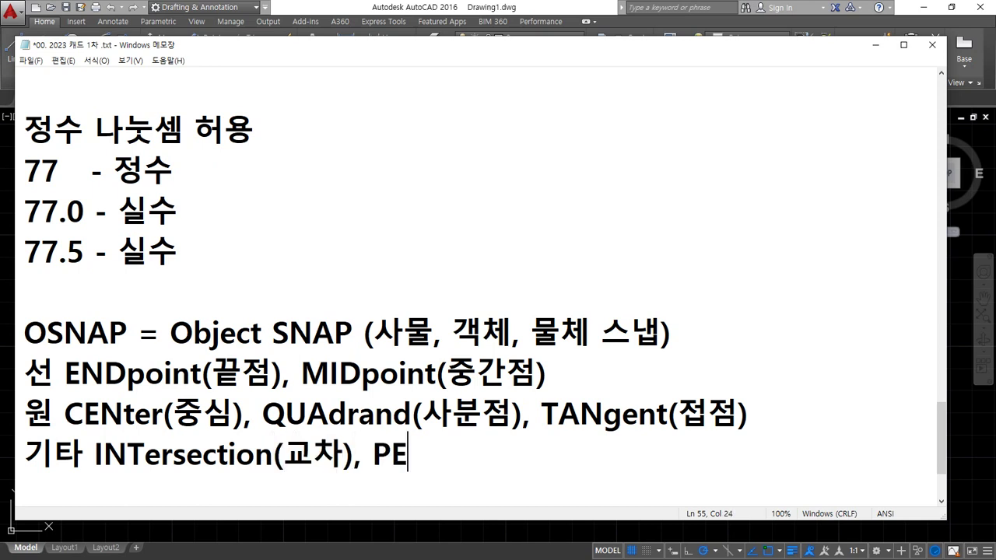
{"action": "type", "text": "Rpendicul"}
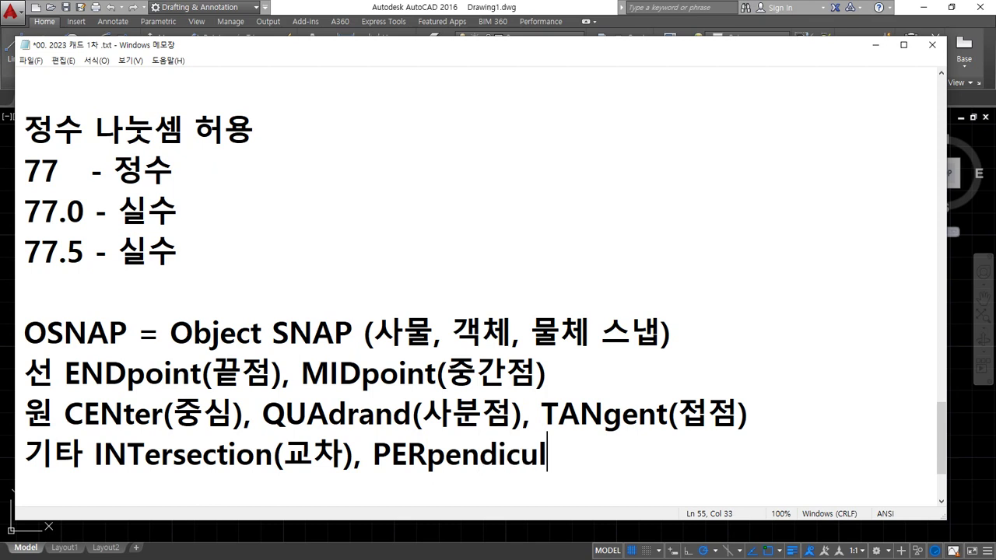
{"action": "type", "text": "a("}
{"action": "type", "text": "수직점"}
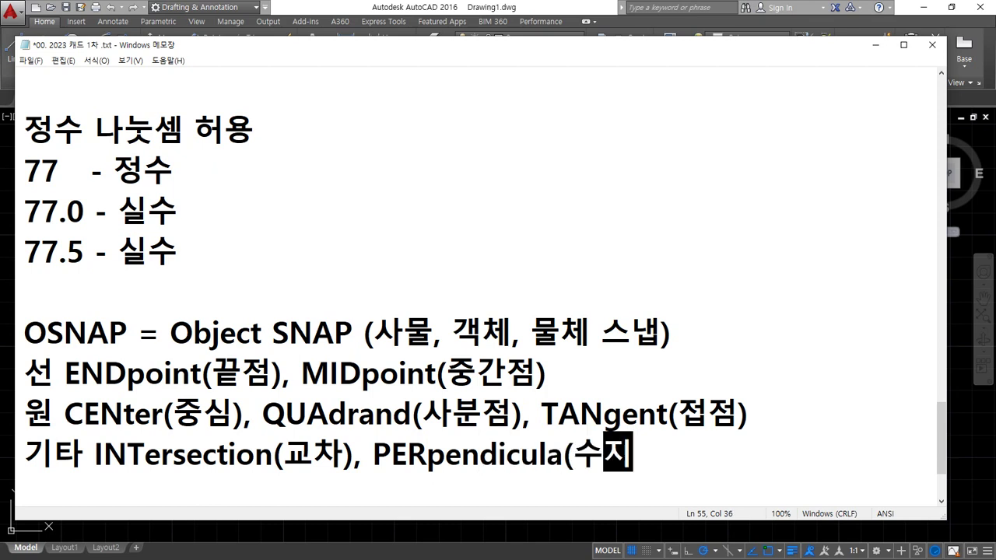
{"action": "type", "text": ")"}
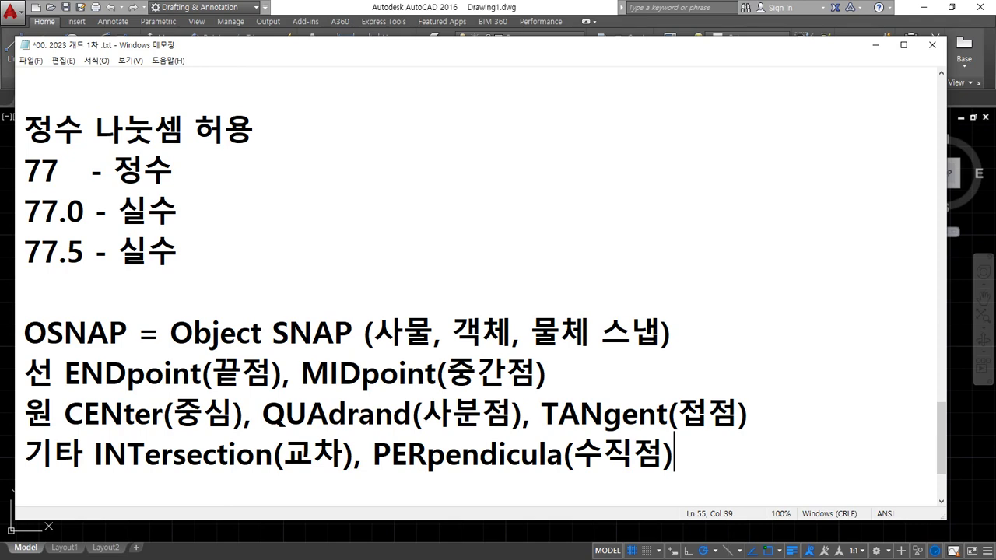
Switch to AutoCAD and erase all the circles and lines in the drawing.
{"action": "key", "text": "alt+Tab"}
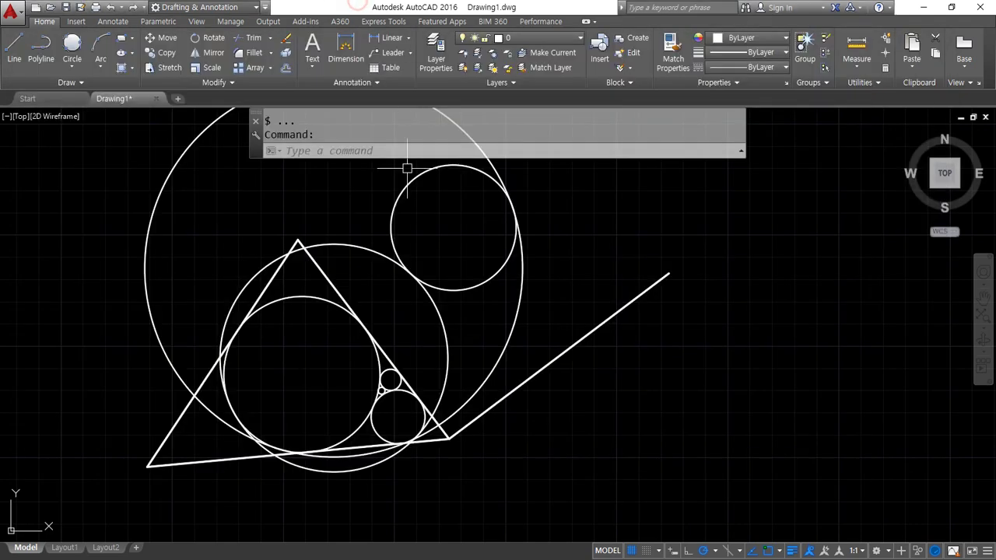
{"action": "left_click", "coordinate": [649, 512]}
{"action": "left_click", "coordinate": [116, 246]}
{"action": "type", "text": "e"}
{"action": "key", "text": "Return"}
Draw a horizontal and a vertical construction line (XLINE) crossing at one point in the empty drawing.
{"action": "type", "text": "xl"}
{"action": "key", "text": "Return"}
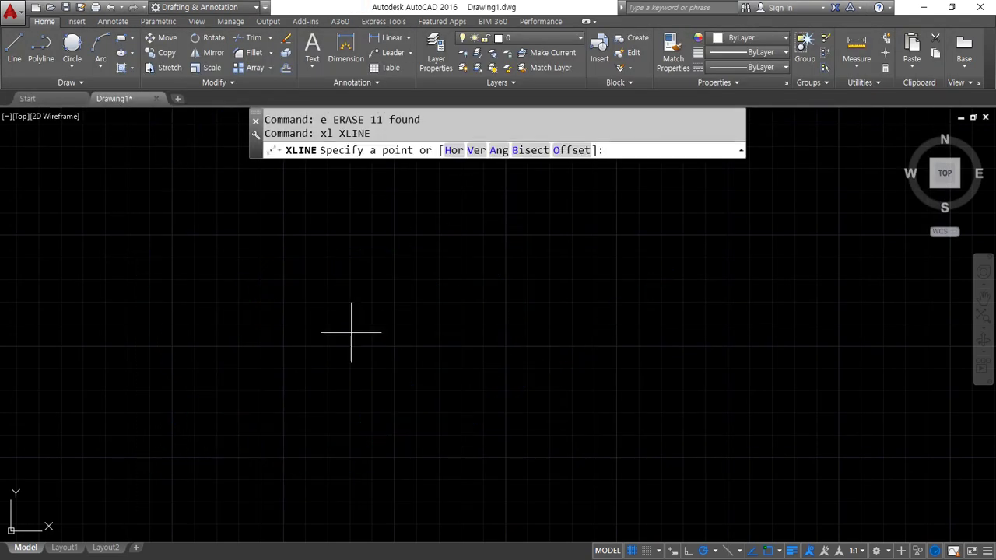
{"action": "left_click", "coordinate": [351, 332]}
{"action": "left_click", "coordinate": [402, 333]}
{"action": "left_click", "coordinate": [350, 299]}
{"action": "key", "text": "Return"}
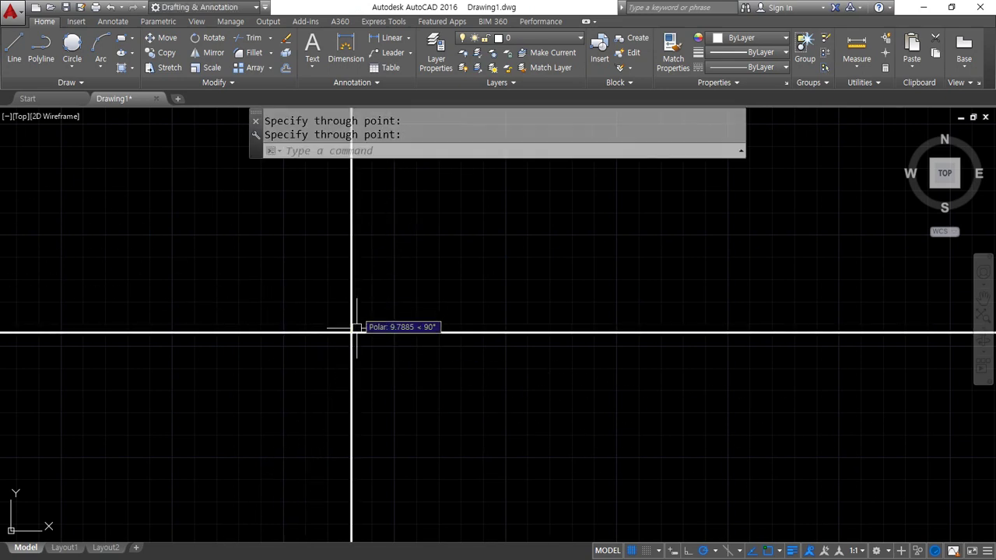
Draw a circle centred on the intersection of the two construction lines, setting its radius freehand.
{"action": "type", "text": "c"}
{"action": "key", "text": "Return"}
{"action": "left_click", "coordinate": [351, 332]}
{"action": "left_click", "coordinate": [419, 224]}
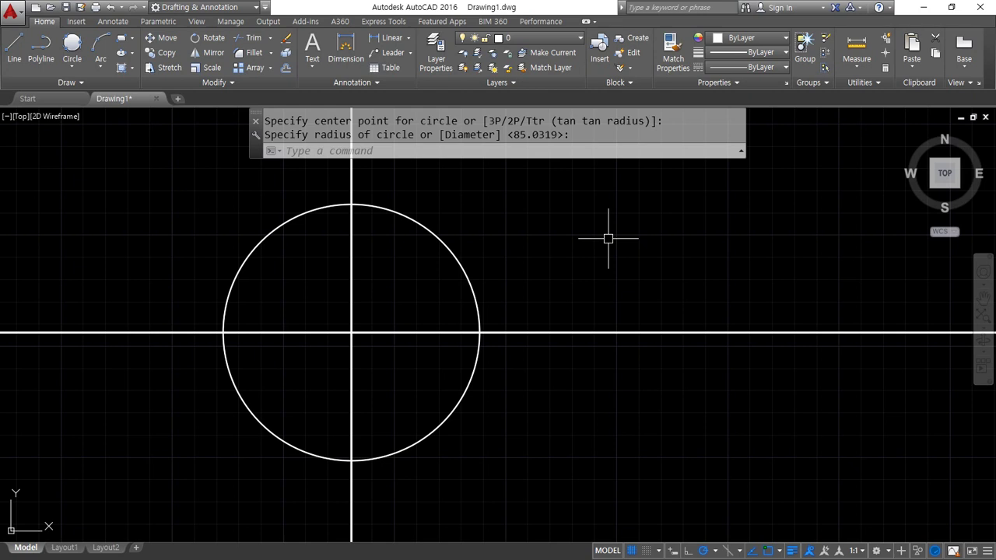
{"action": "type", "text": "l"}
{"action": "key", "text": "Return"}
{"action": "type", "text": "q"}
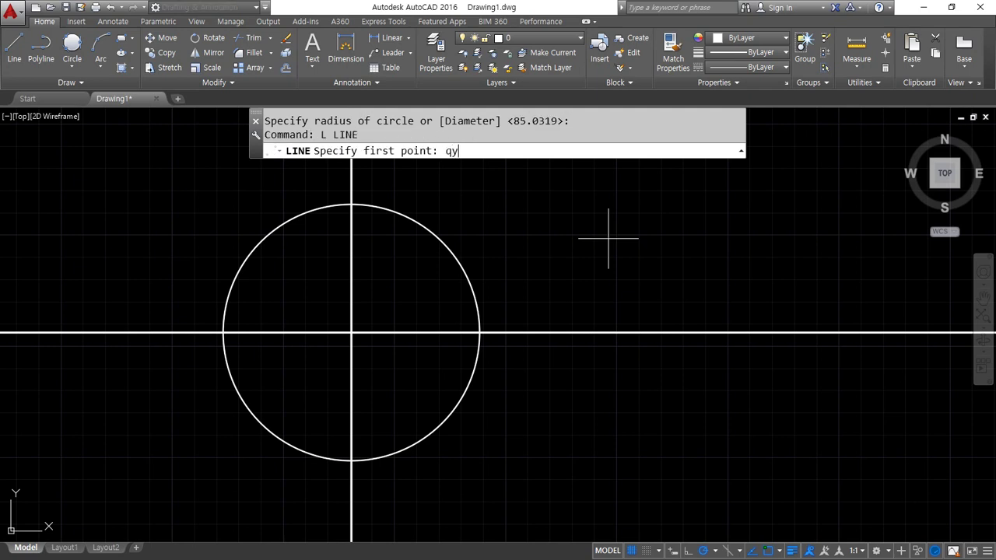
{"action": "type", "text": "ua"}
{"action": "key", "text": "space"}
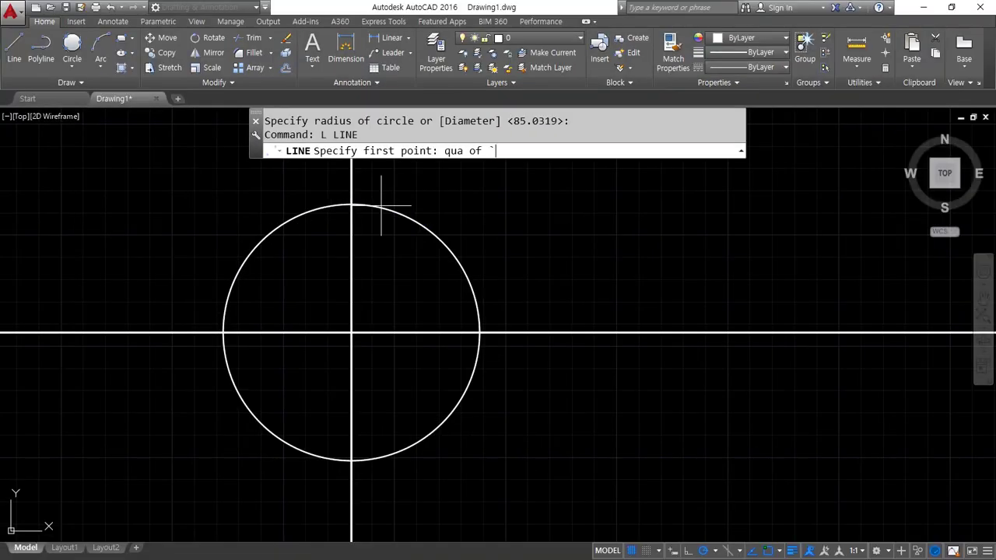
{"action": "key", "text": "Escape"}
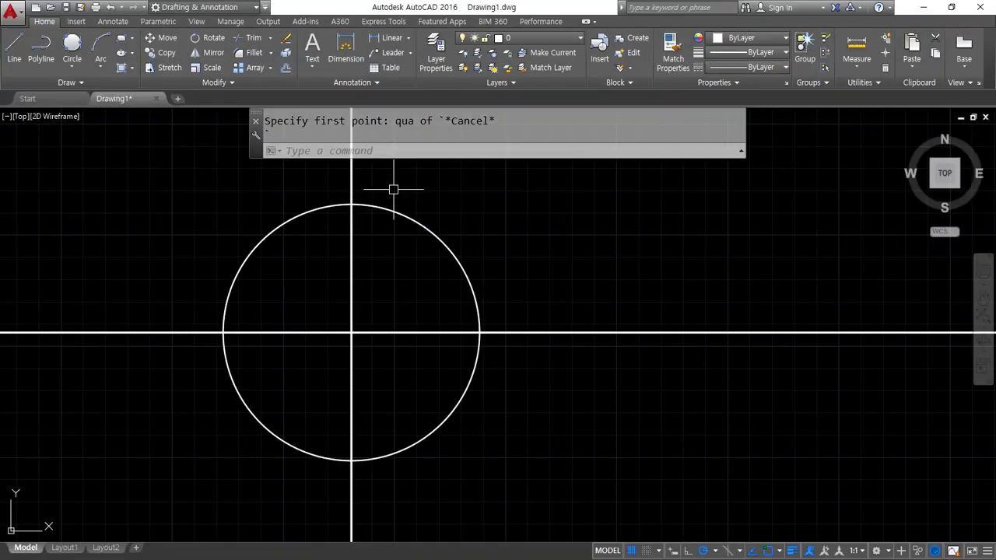
Switch to the Notepad notes and temporarily underline the INTersection and PERpendicula entries in red.
{"action": "key", "text": "alt+Tab"}
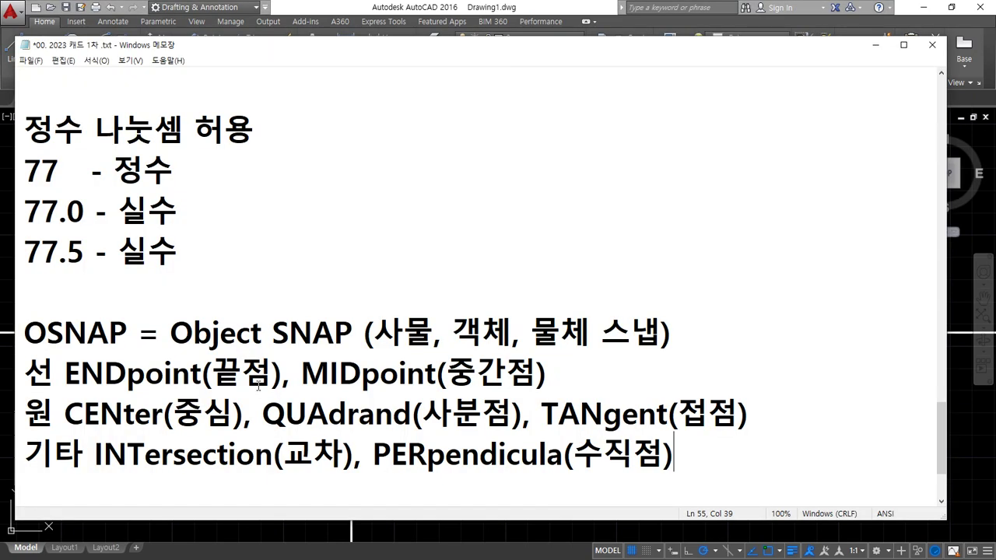
{"action": "left_click_drag", "start_coordinate": [96, 466], "coordinate": [360, 470]}
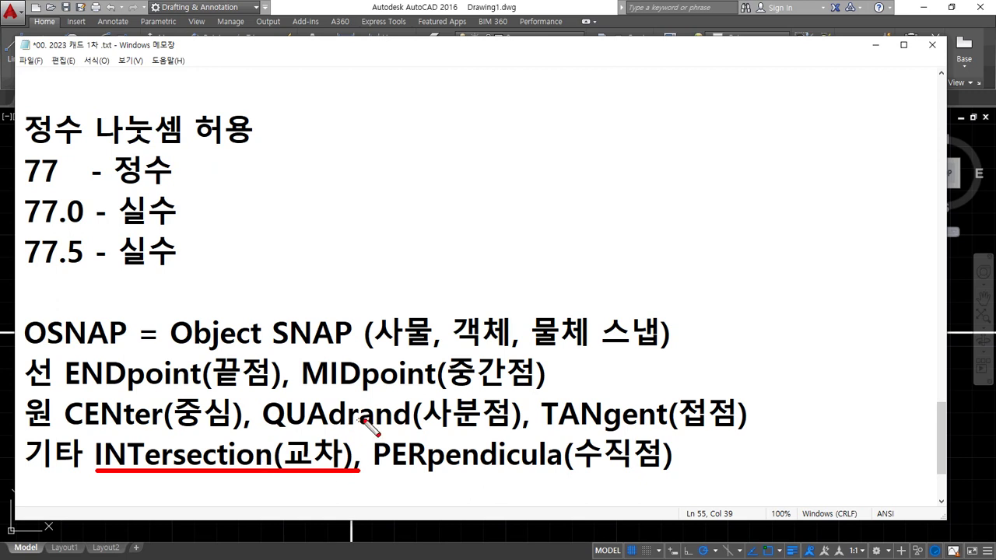
{"action": "left_click_drag", "start_coordinate": [390, 477], "coordinate": [578, 486]}
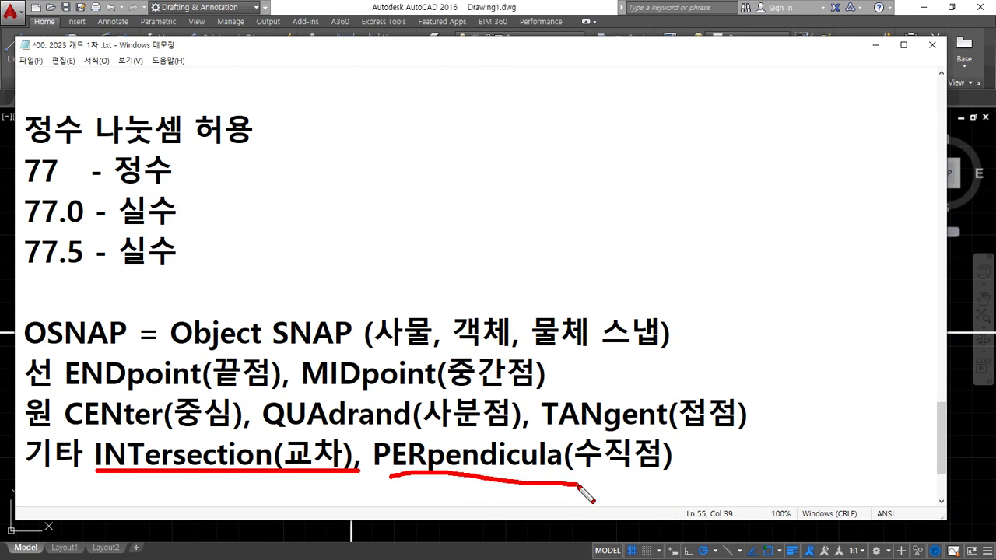
{"action": "key", "text": "Escape"}
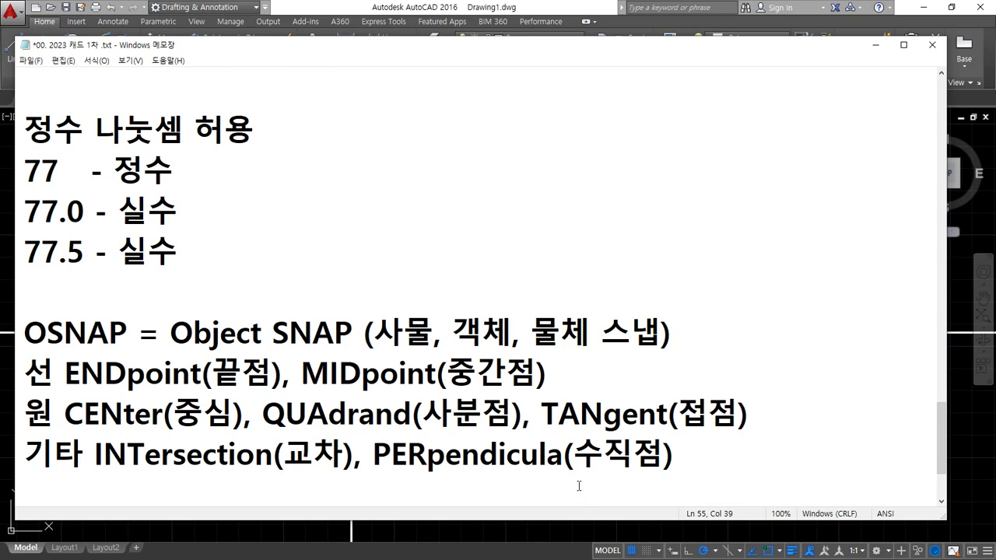
Add the numbered item "1. 직접 입력" below the snap list, separated by a blank line.
{"action": "scroll", "coordinate": [640, 443], "scroll_direction": "down", "scroll_amount": 1}
{"action": "key", "text": "Return"}
{"action": "key", "text": "Return"}
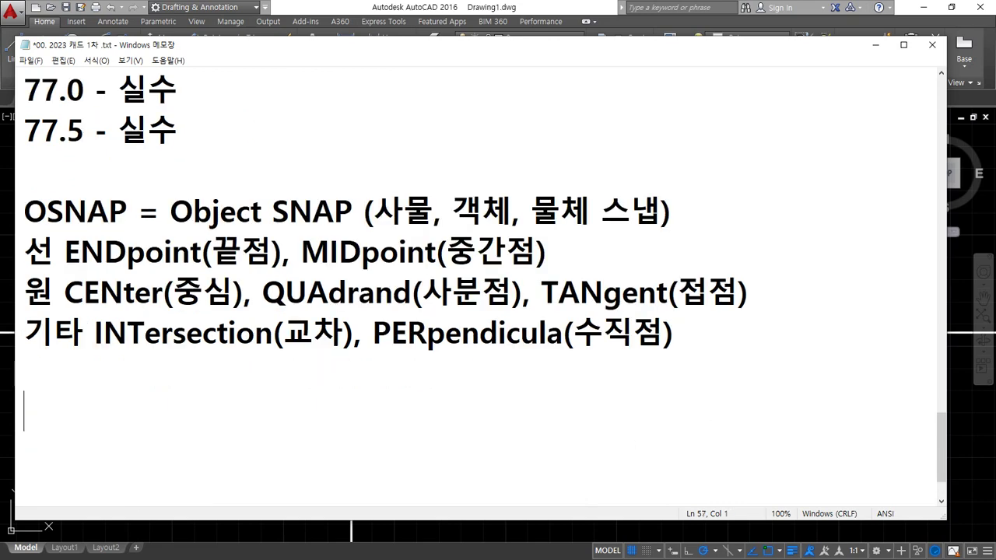
{"action": "type", "text": "1. "}
{"action": "type", "text": "wlr"}
{"action": "key", "text": "BackSpace"}
{"action": "key", "text": "BackSpace"}
{"action": "key", "text": "BackSpace"}
{"action": "key", "text": "Hangul"}
{"action": "type", "text": "직ㅈㅓㅂ 입력"}
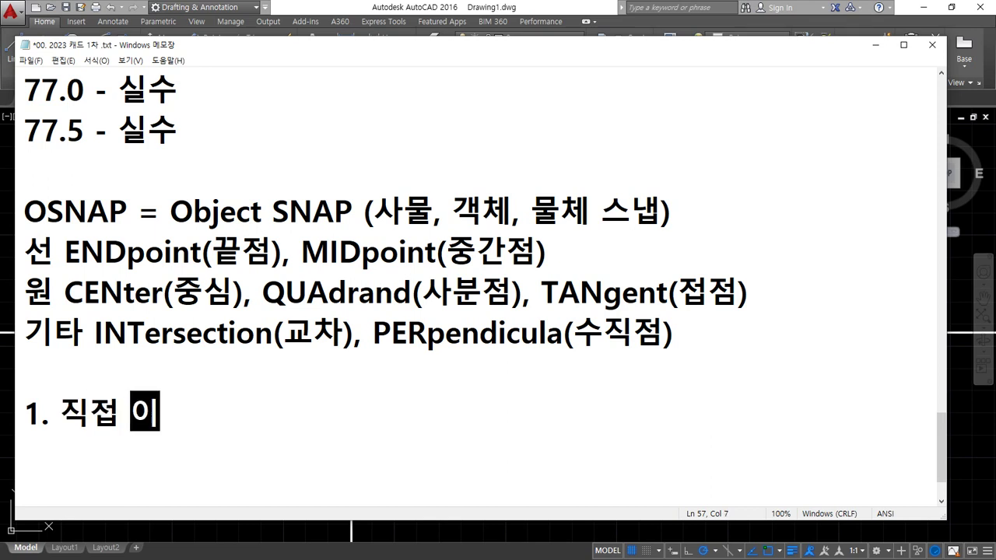
Add the second numbered item "2. Shift + 마우스 R버튼" on a new line.
{"action": "key", "text": "Return"}
{"action": "type", "text": "2. M"}
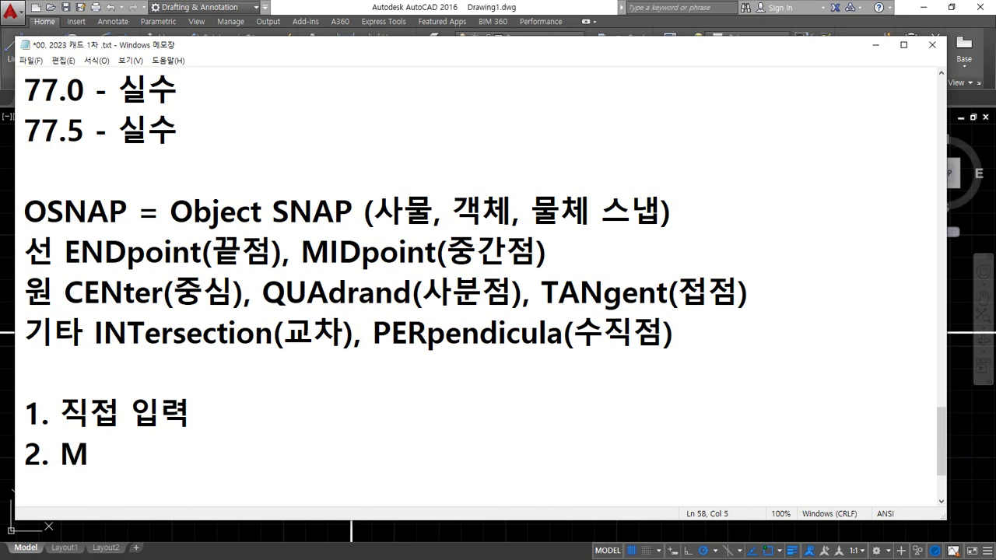
{"action": "key", "text": "BackSpace"}
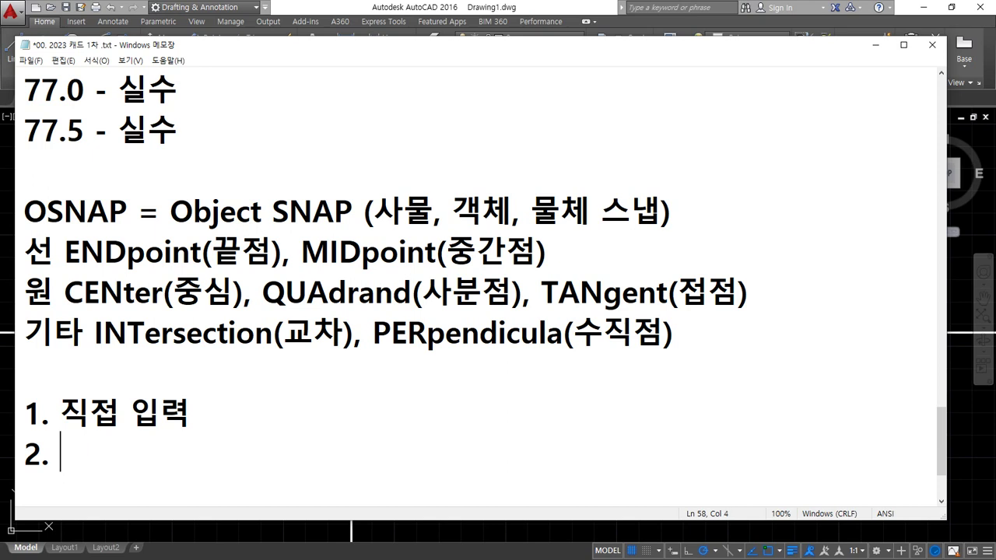
{"action": "type", "text": "Shift"}
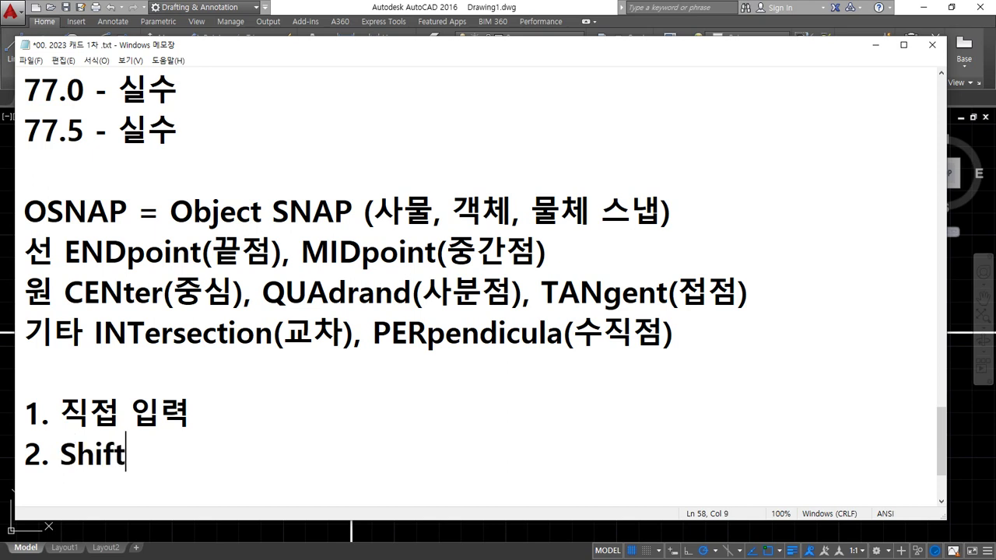
{"action": "type", "text": " + 망ㅅ"}
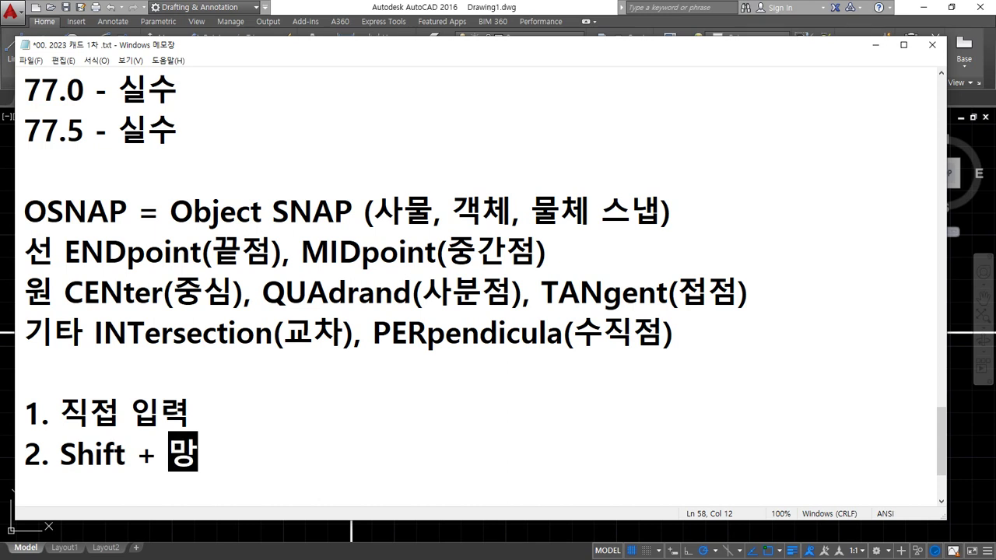
{"action": "key", "text": "BackSpace"}
{"action": "key", "text": "BackSpace"}
{"action": "type", "text": "마우스 "}
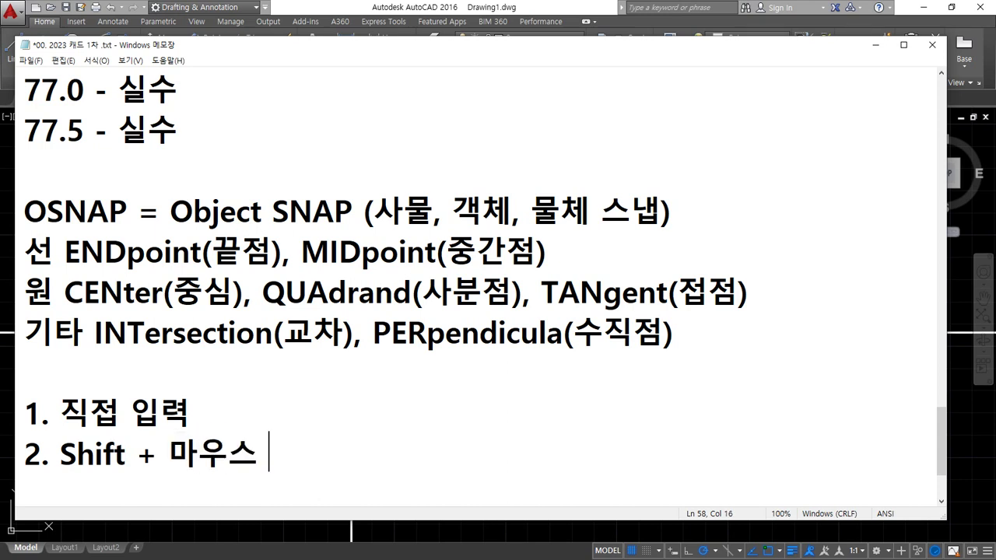
{"action": "type", "text": "R버크"}
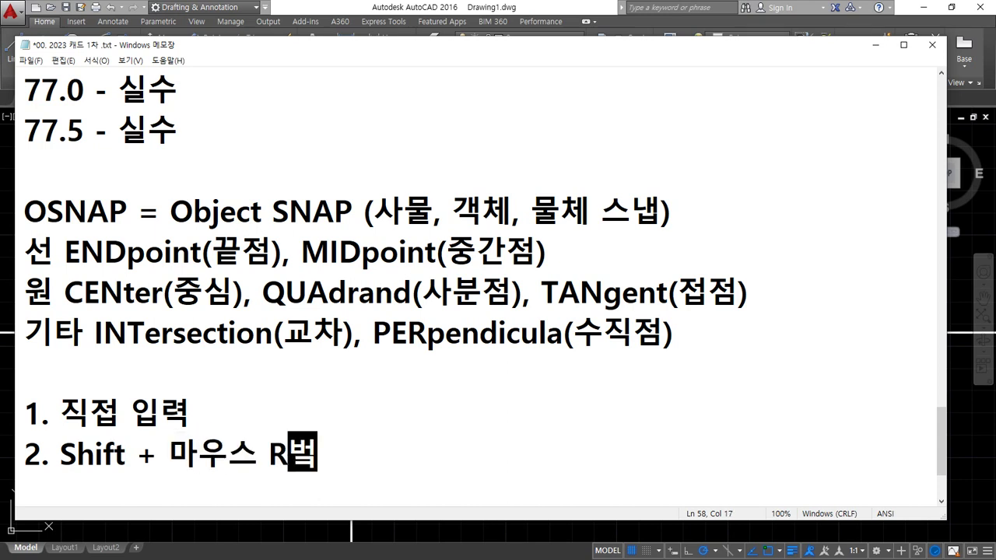
{"action": "key", "text": "BackSpace"}
{"action": "type", "text": "튼"}
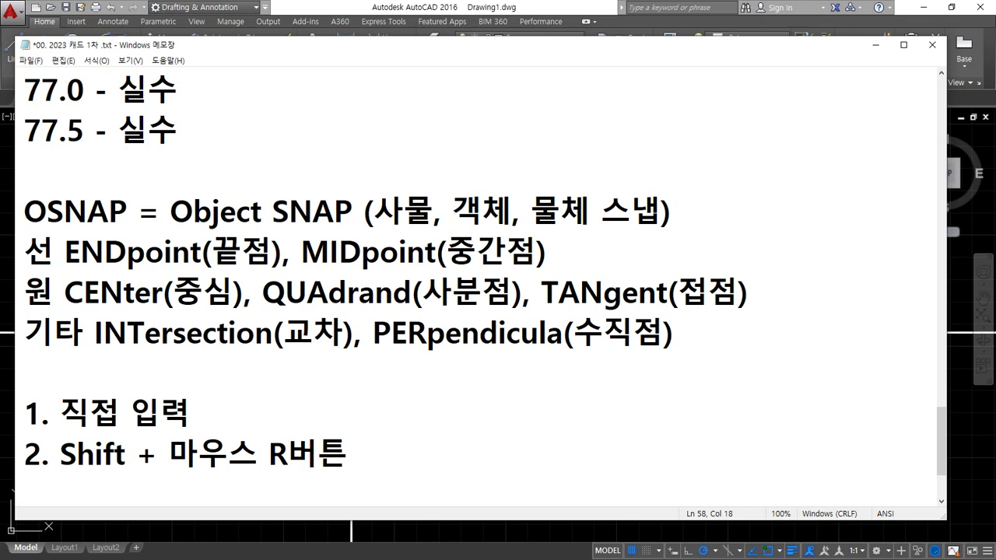
Add the third numbered item "3. OSNAP Setting" on a new line and return to the AutoCAD drawing.
{"action": "key", "text": "Return"}
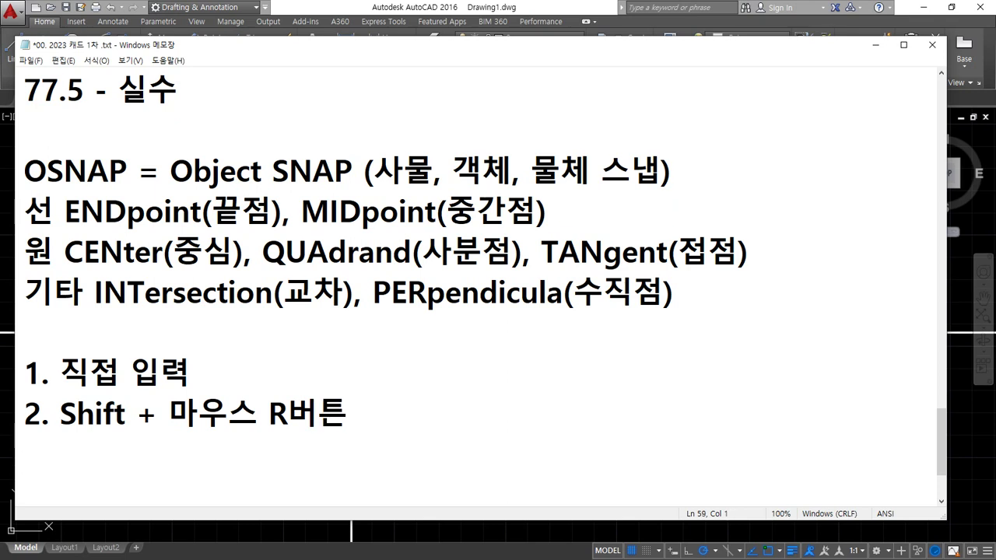
{"action": "type", "text": "3. ㅒ"}
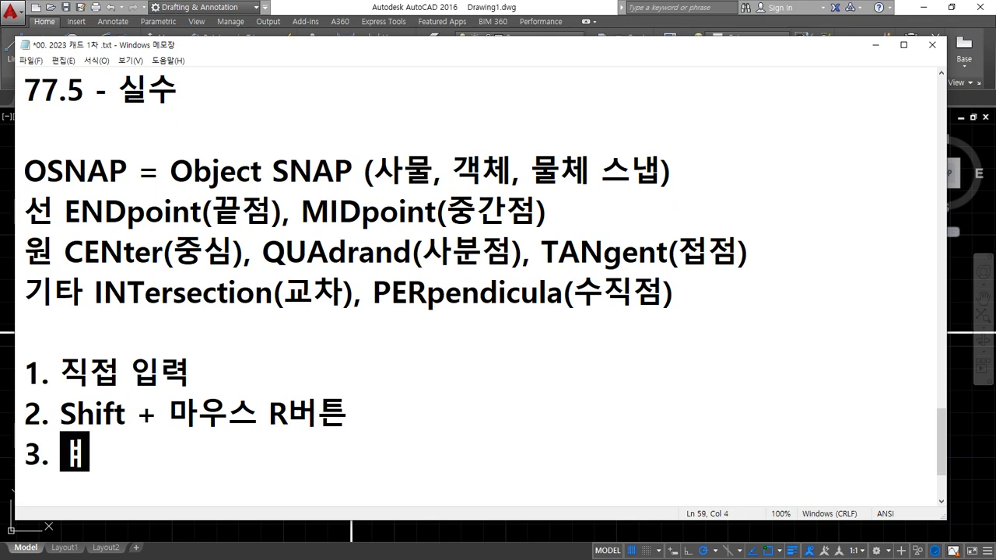
{"action": "key", "text": "BackSpace"}
{"action": "type", "text": "O"}
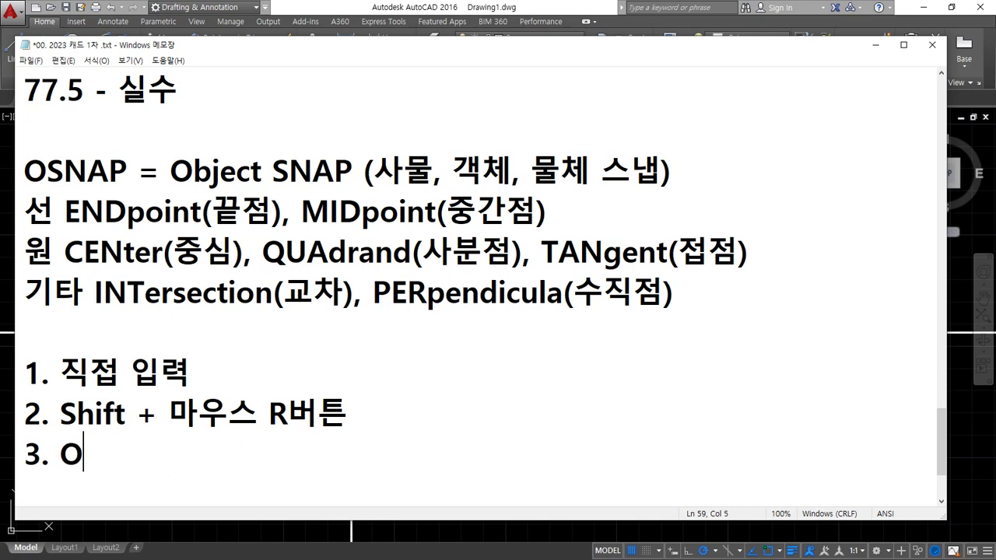
{"action": "type", "text": "SNAP Se"}
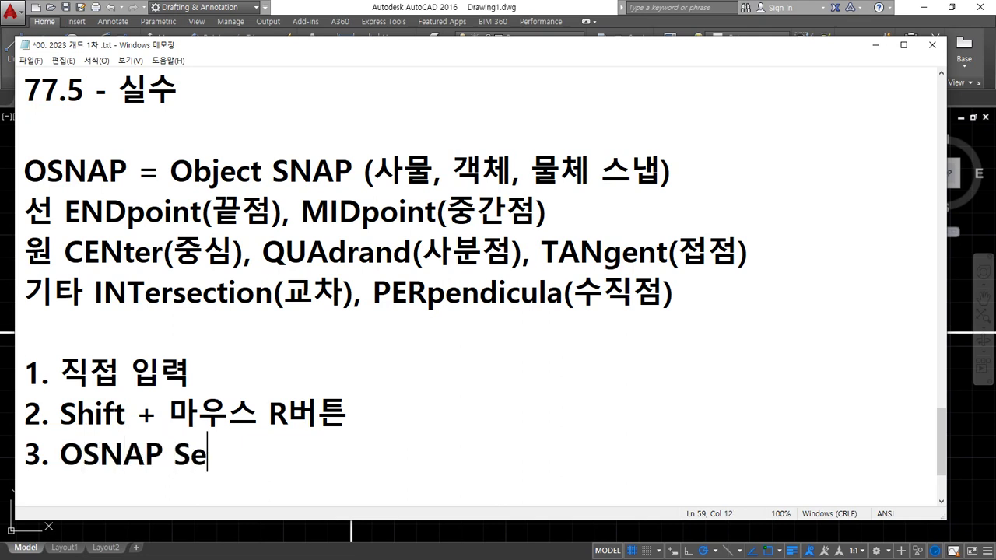
{"action": "type", "text": "tting"}
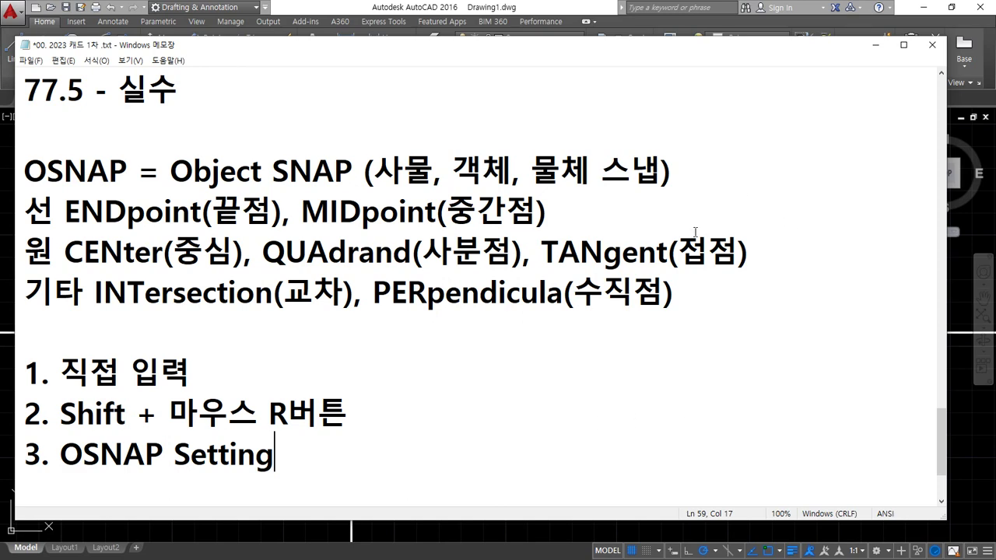
{"action": "left_click", "coordinate": [606, 5]}
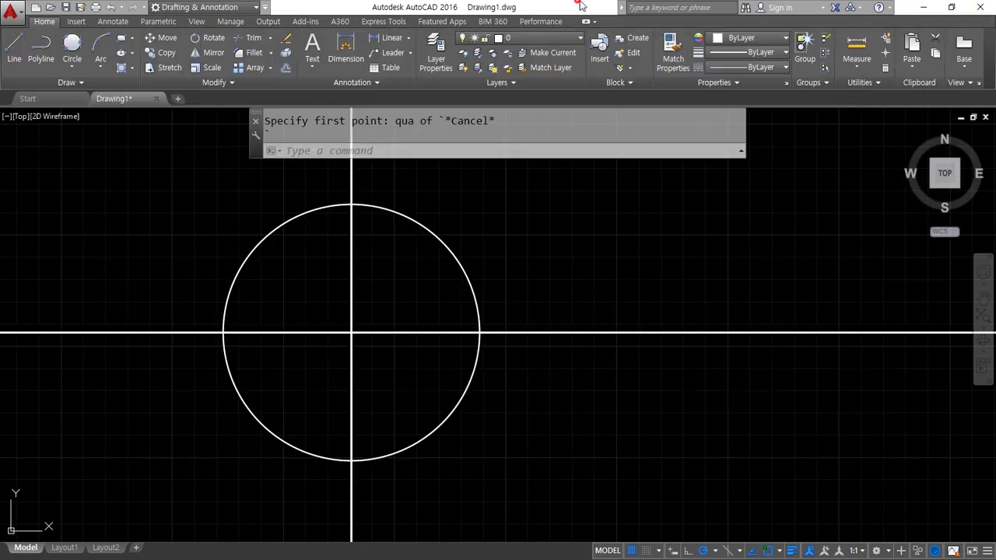
Open the object snap settings with the OSNAP command and toggle Object Snap On off and back on.
{"action": "type", "text": "o"}
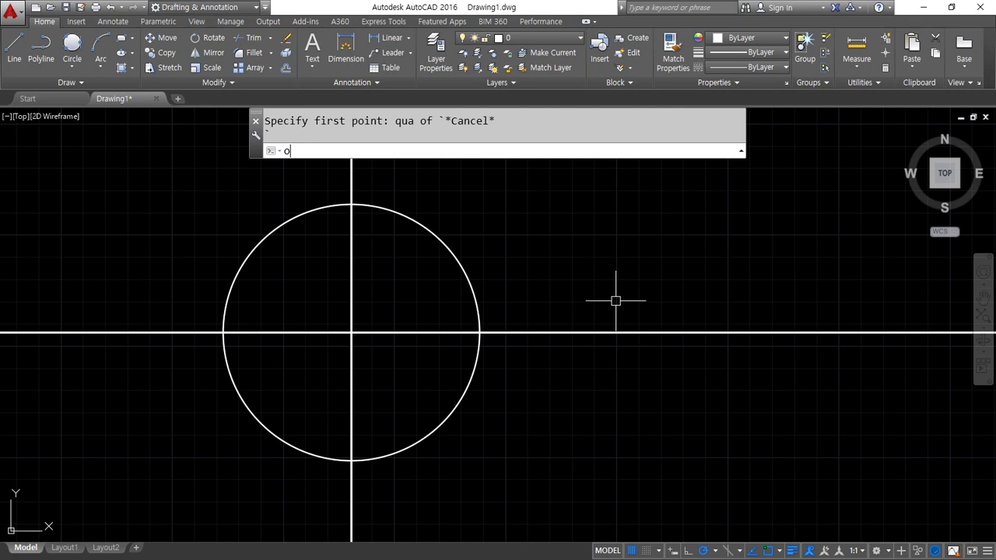
{"action": "type", "text": "Nsnap"}
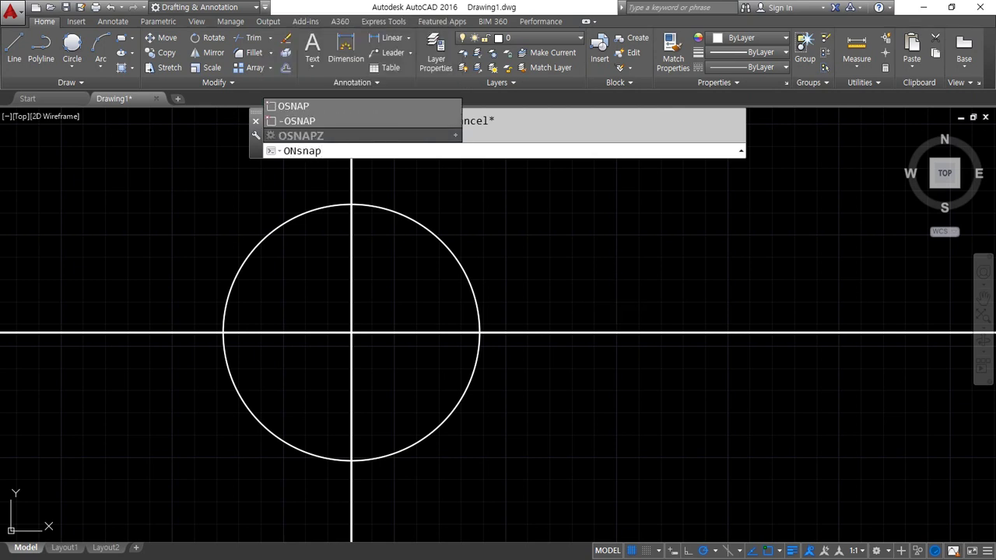
{"action": "key", "text": "Return"}
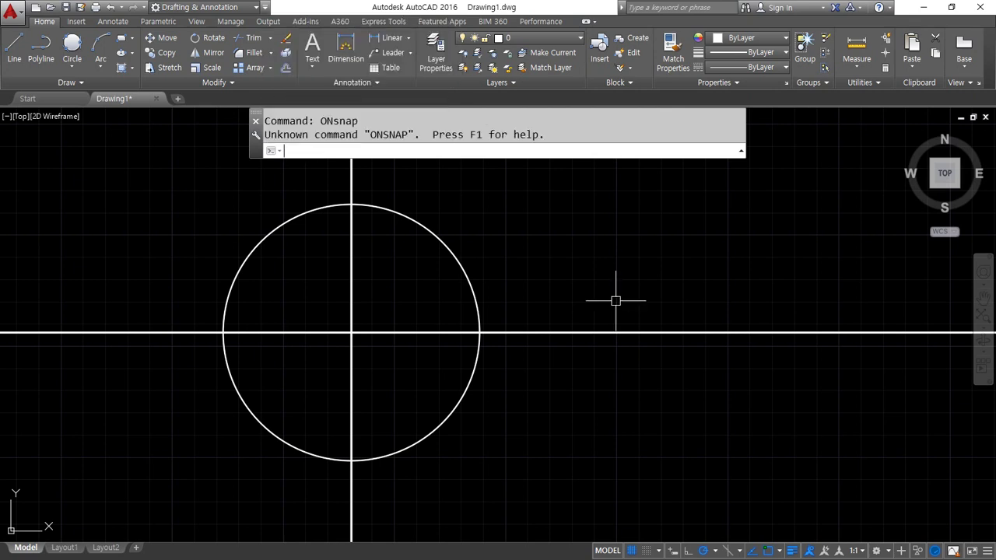
{"action": "type", "text": "osnap"}
{"action": "key", "text": "Return"}
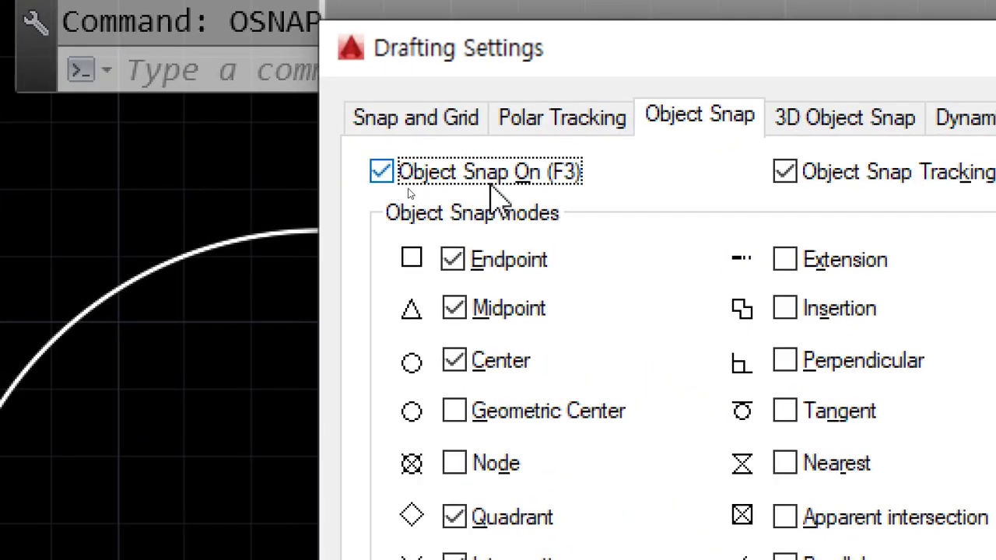
{"action": "left_click", "coordinate": [512, 186]}
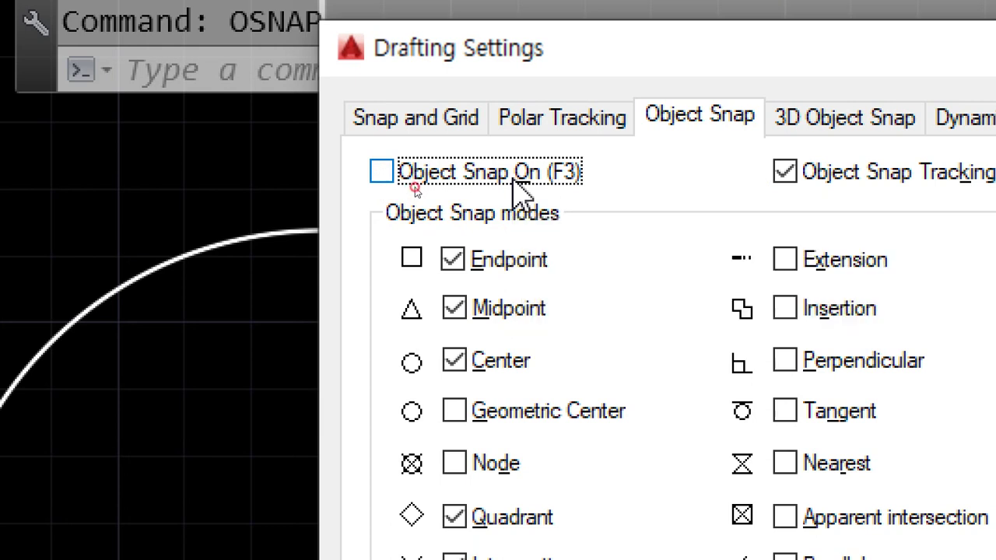
{"action": "left_click", "coordinate": [513, 185]}
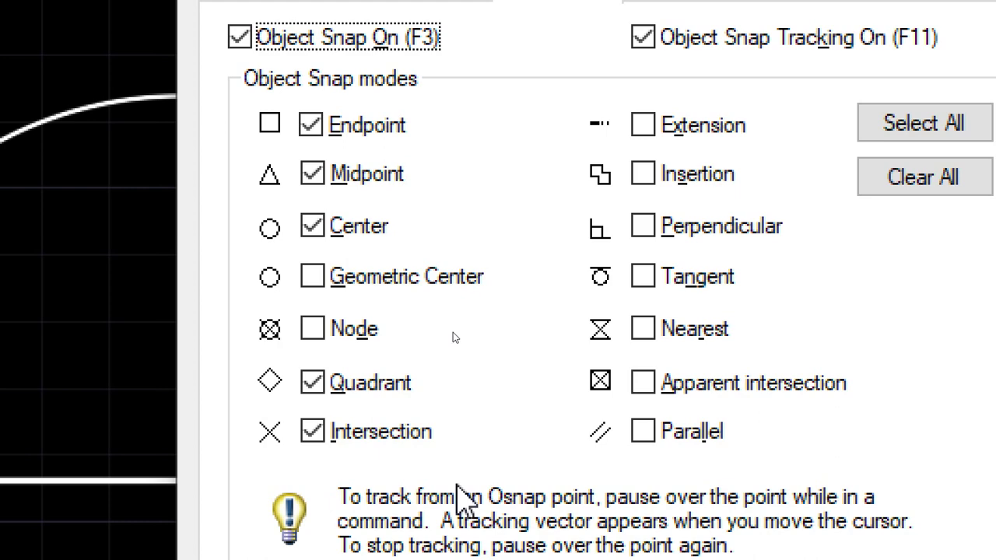
Enable the Perpendicular and Tangent snap modes, followed by every object snap mode at once.
{"action": "left_click", "coordinate": [643, 336]}
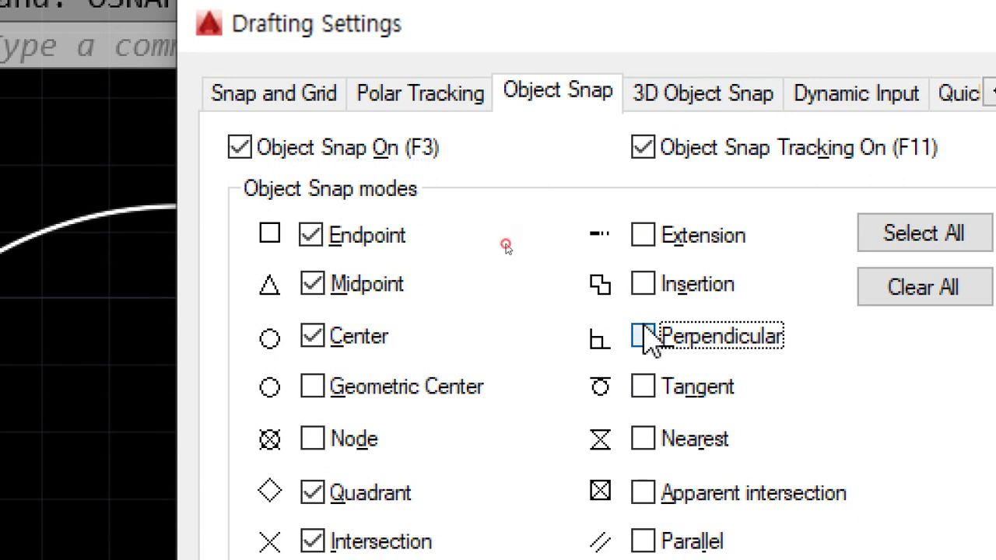
{"action": "left_click", "coordinate": [642, 386]}
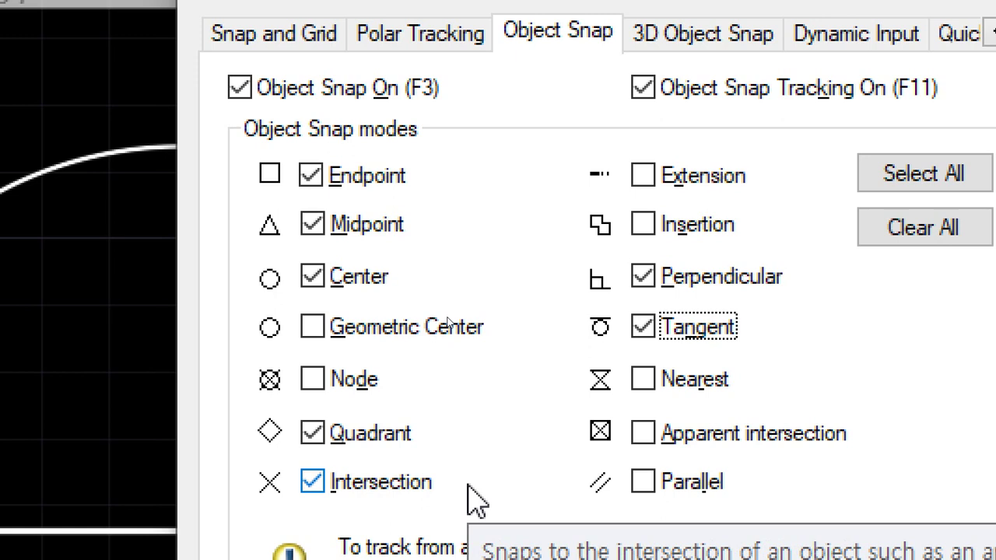
{"action": "left_click", "coordinate": [903, 173]}
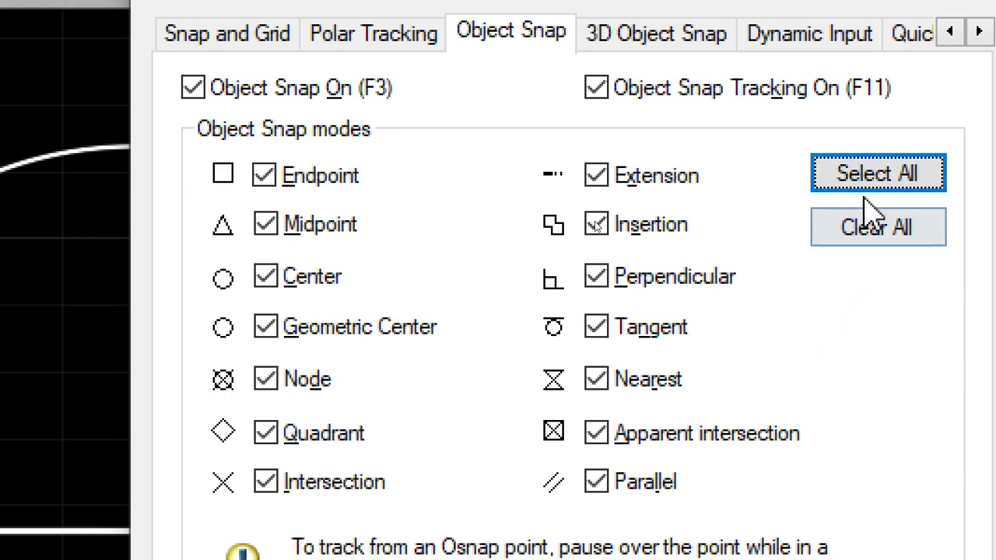
Clear all object snap modes, enable only Endpoint, Center and Intersection, and apply the settings.
{"action": "left_click", "coordinate": [852, 232]}
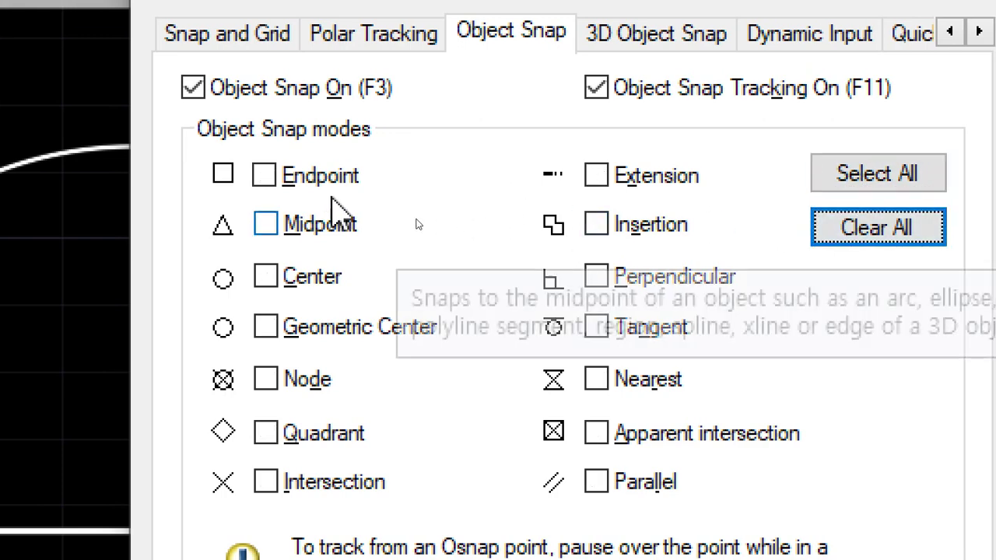
{"action": "left_click", "coordinate": [311, 180]}
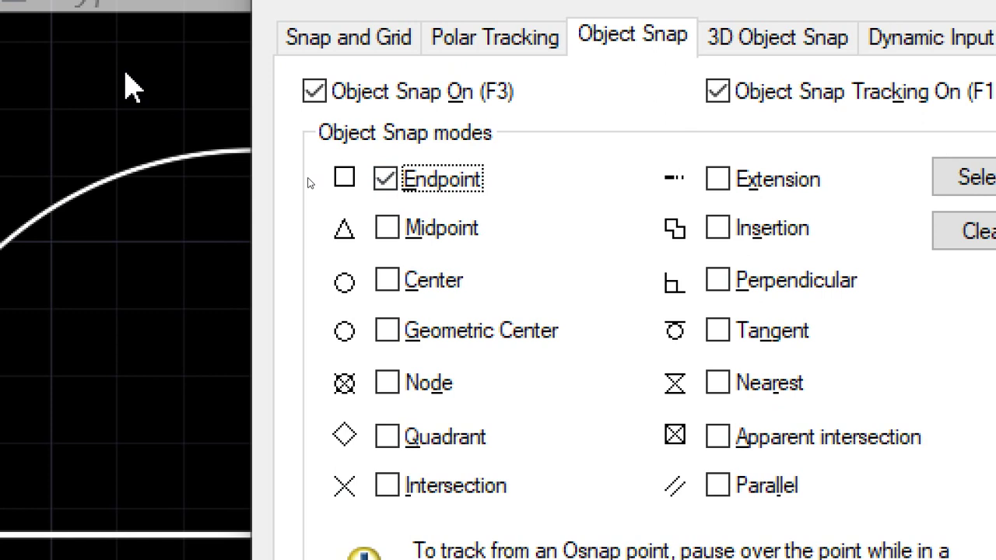
{"action": "left_click", "coordinate": [418, 284]}
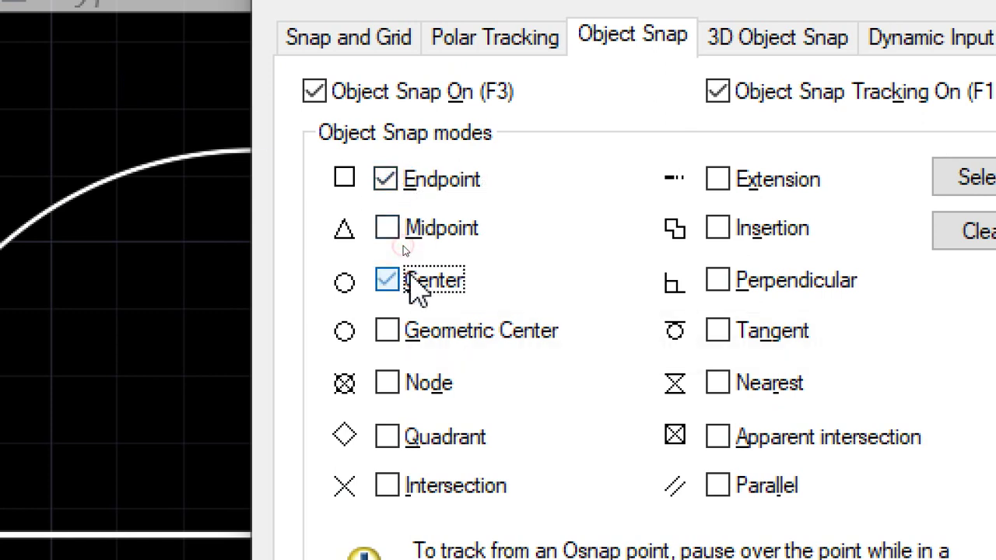
{"action": "left_click", "coordinate": [414, 484]}
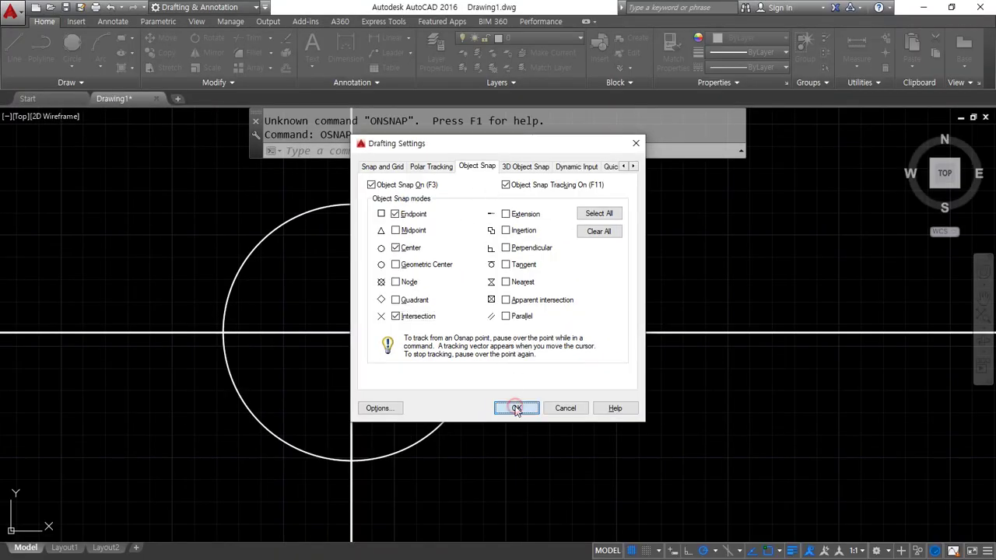
{"action": "left_click", "coordinate": [514, 407]}
{"action": "left_click", "coordinate": [519, 408]}
Erase the circle and both construction lines from the drawing.
{"action": "left_click", "coordinate": [196, 175]}
{"action": "type", "text": "e"}
{"action": "key", "text": "Return"}
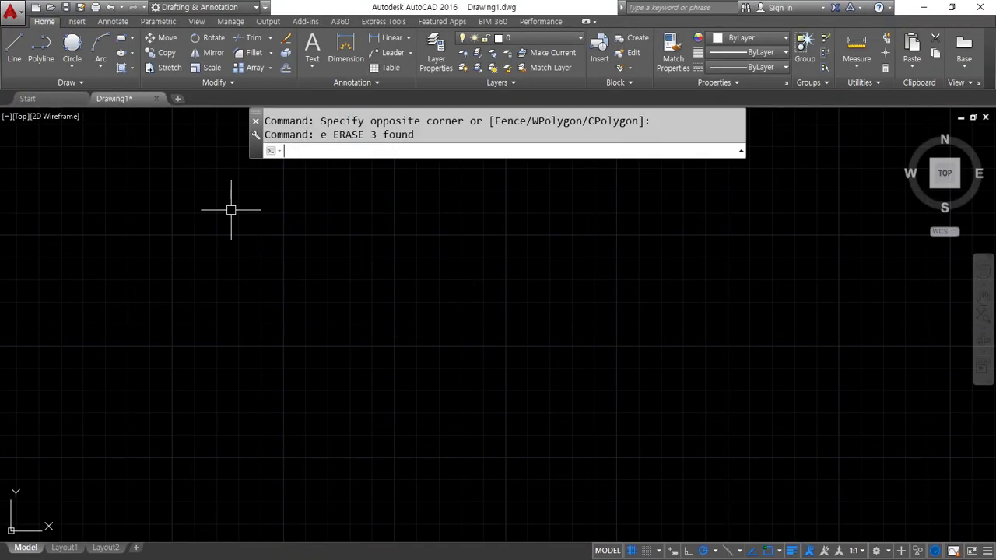
Draw a single diagonal line rising to the right across the empty drawing area.
{"action": "type", "text": "l"}
{"action": "key", "text": "Return"}
{"action": "left_click", "coordinate": [218, 401]}
{"action": "left_click", "coordinate": [421, 239]}
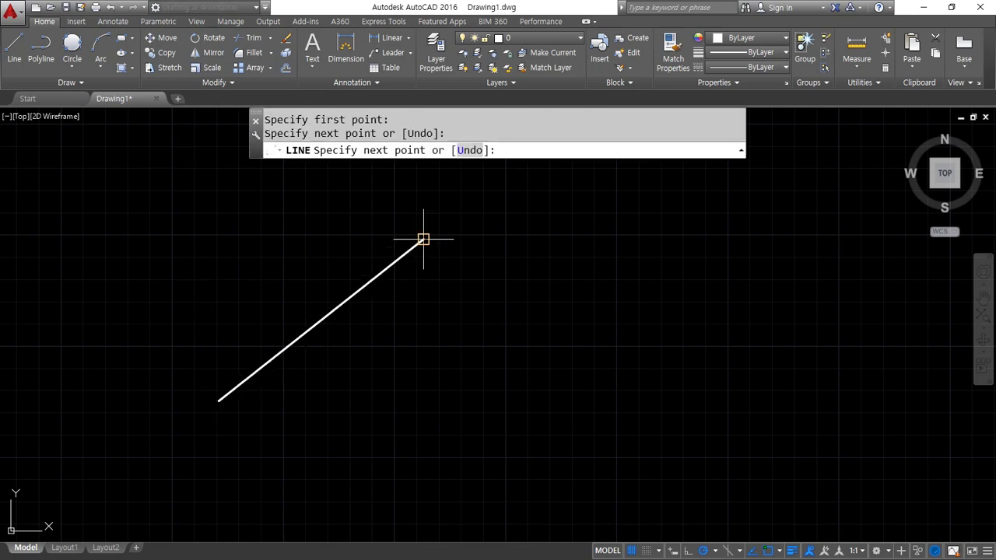
{"action": "key", "text": "Return"}
{"action": "type", "text": "l"}
{"action": "key", "text": "Return"}
{"action": "scroll", "coordinate": [408, 254], "scroll_direction": "up", "scroll_amount": 3}
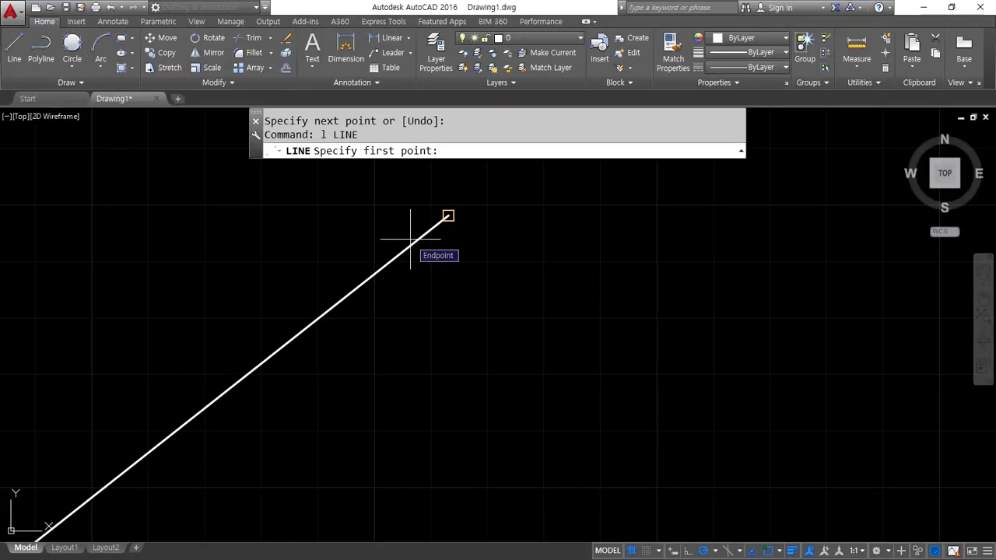
{"action": "key", "text": "Escape"}
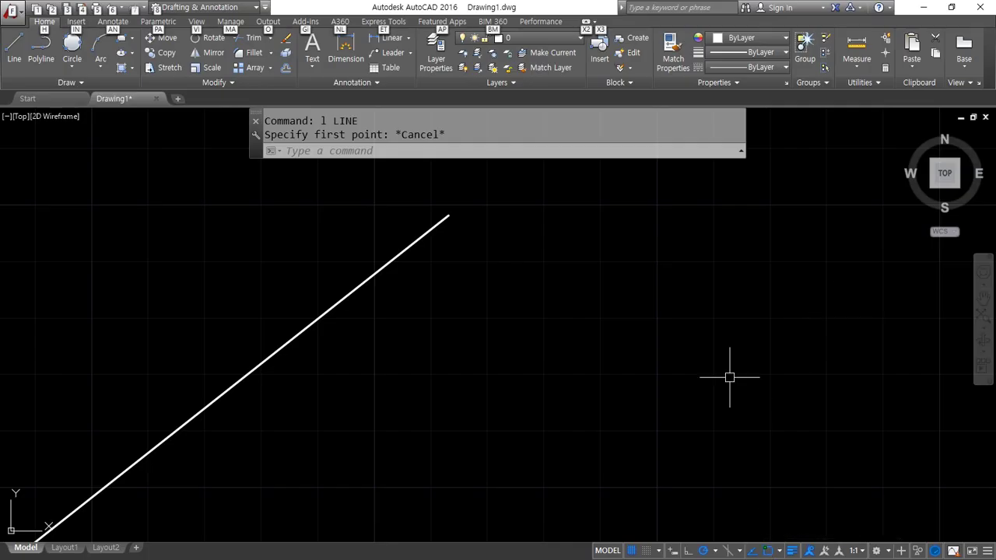
Complete a right triangle with a vertical line down from the diagonal's upper endpoint and a horizontal line to its lower endpoint.
{"action": "scroll", "coordinate": [516, 328], "scroll_direction": "down", "scroll_amount": 2}
{"action": "middle_click_drag", "start_coordinate": [497, 339], "coordinate": [505, 288]}
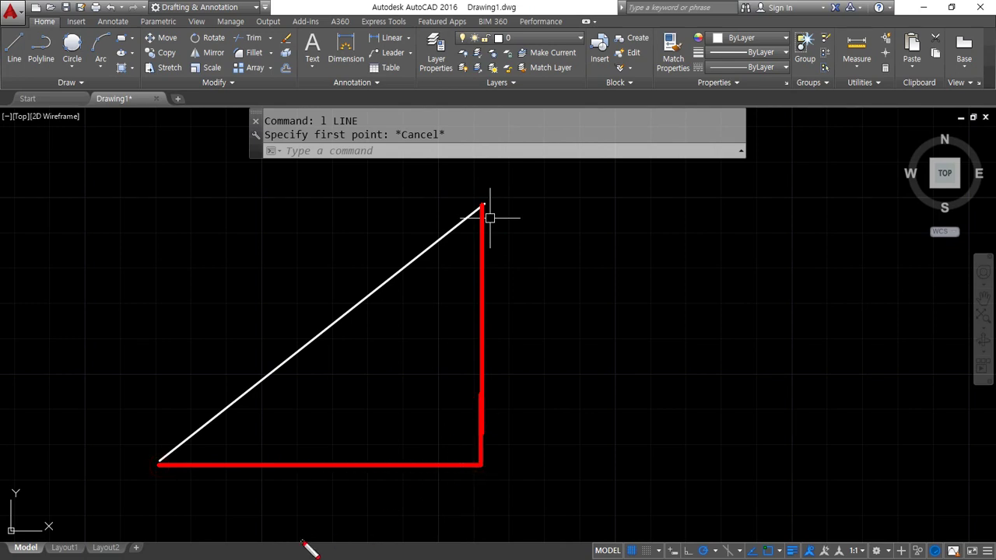
{"action": "type", "text": "l"}
{"action": "key", "text": "Return"}
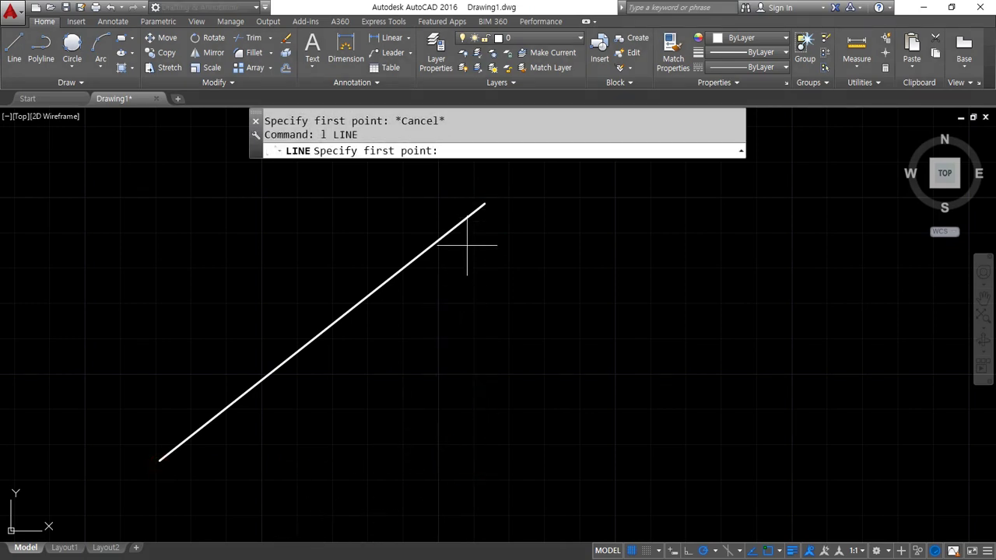
{"action": "left_click", "coordinate": [484, 204]}
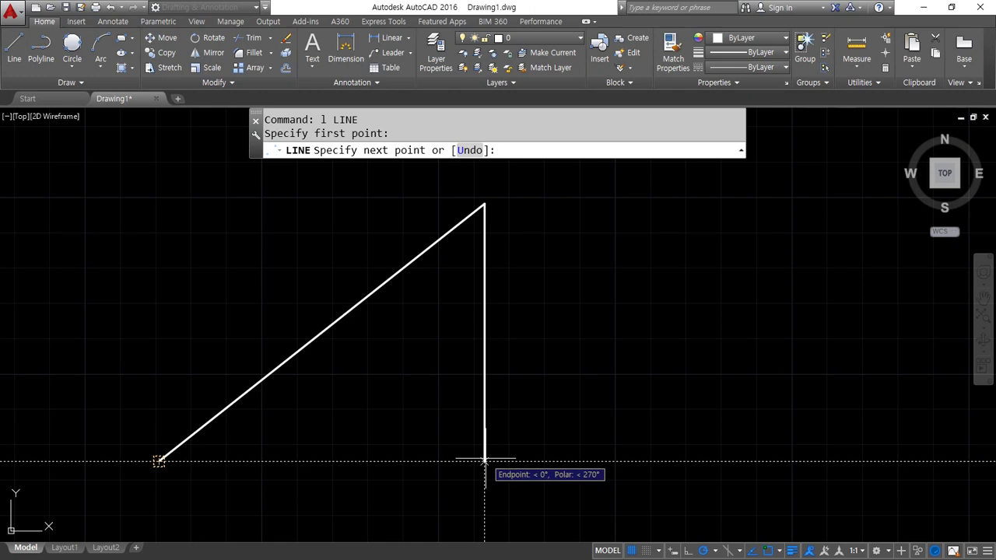
{"action": "left_click", "coordinate": [484, 461]}
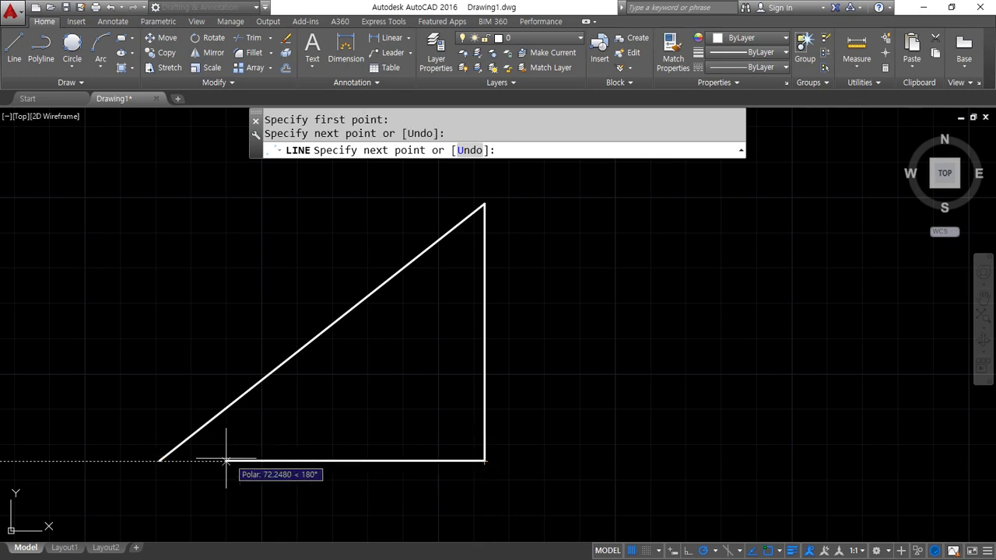
{"action": "left_click", "coordinate": [158, 461]}
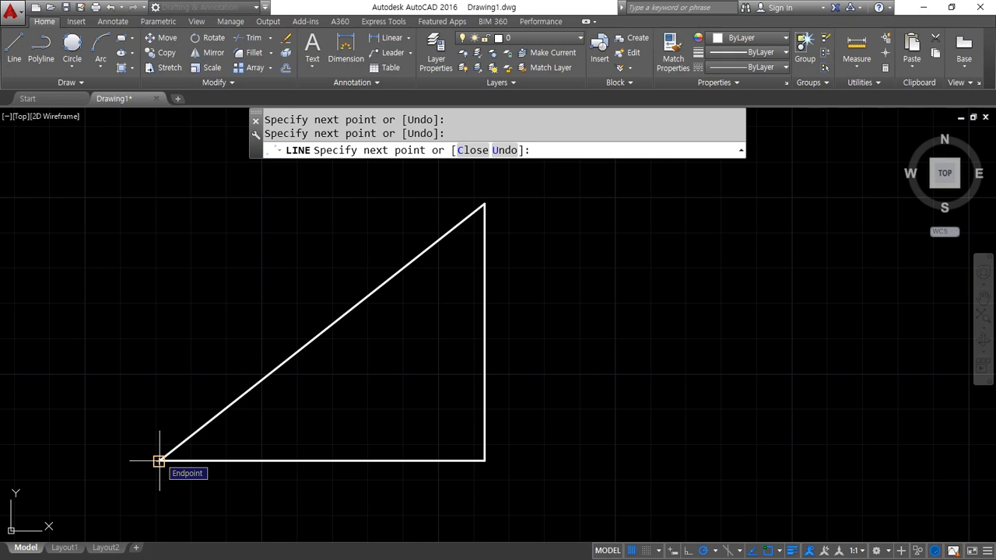
{"action": "key", "text": "Escape"}
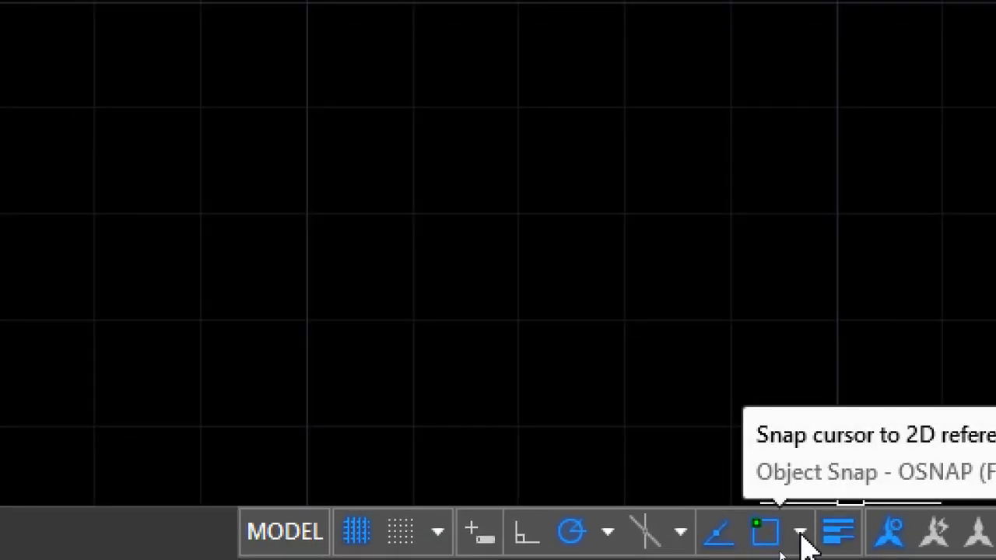
Review the enabled object snap modes in the snap mode list and in the Object Snap Settings.
{"action": "left_click", "coordinate": [801, 536]}
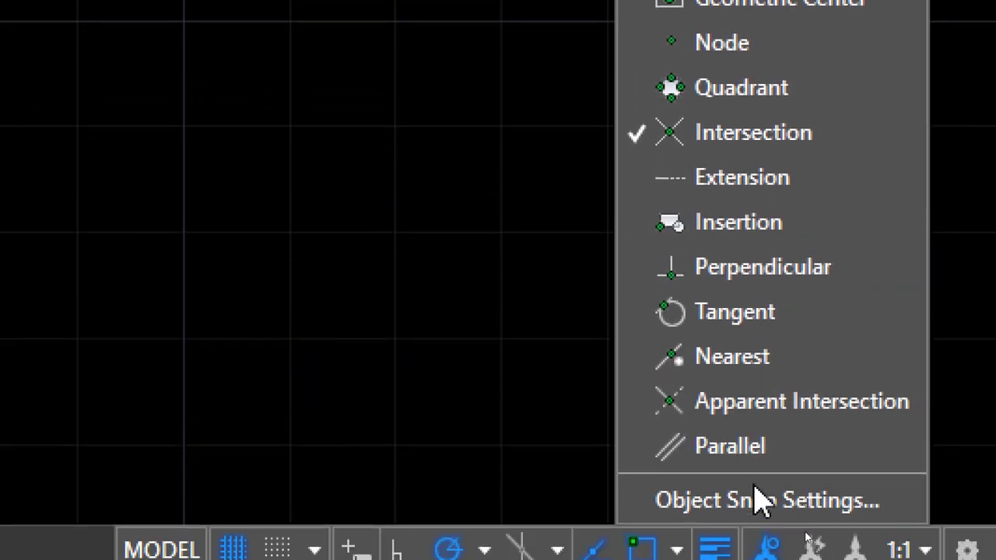
{"action": "left_click", "coordinate": [755, 487]}
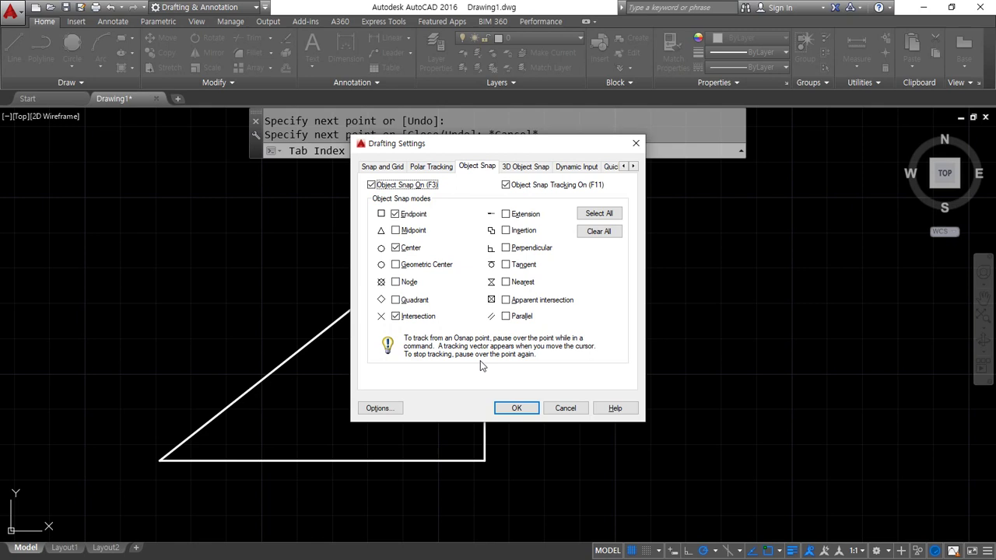
{"action": "left_click", "coordinate": [516, 407]}
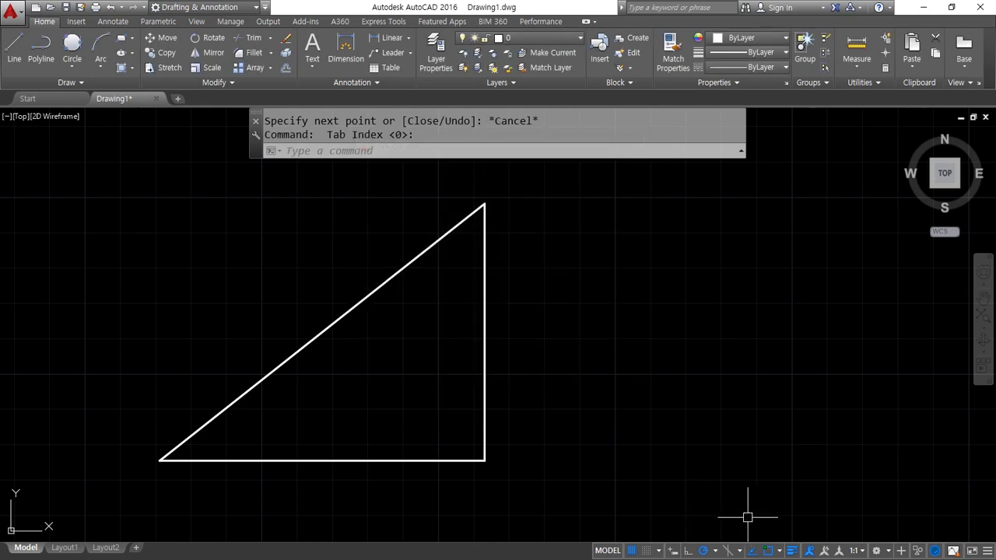
{"action": "left_click", "coordinate": [780, 551]}
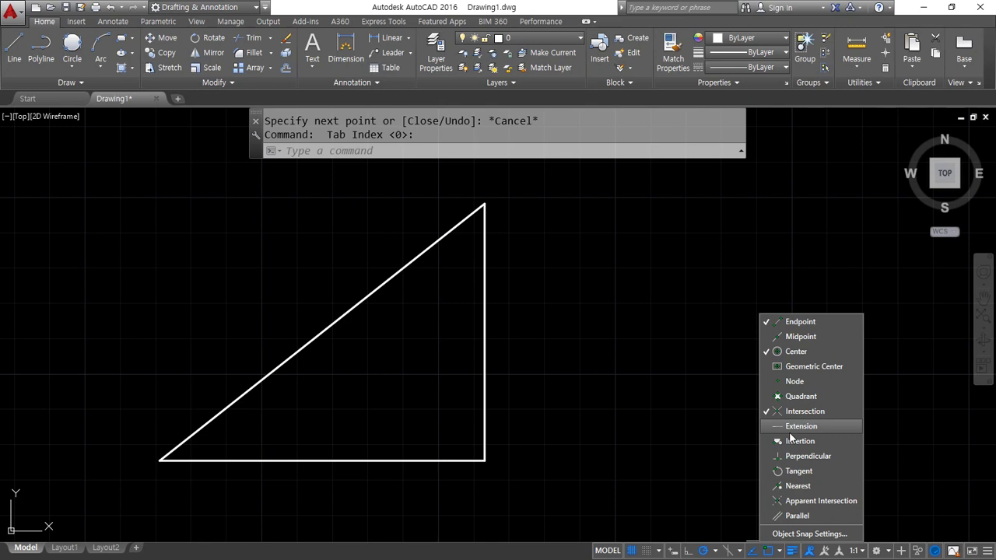
{"action": "key", "text": "Escape"}
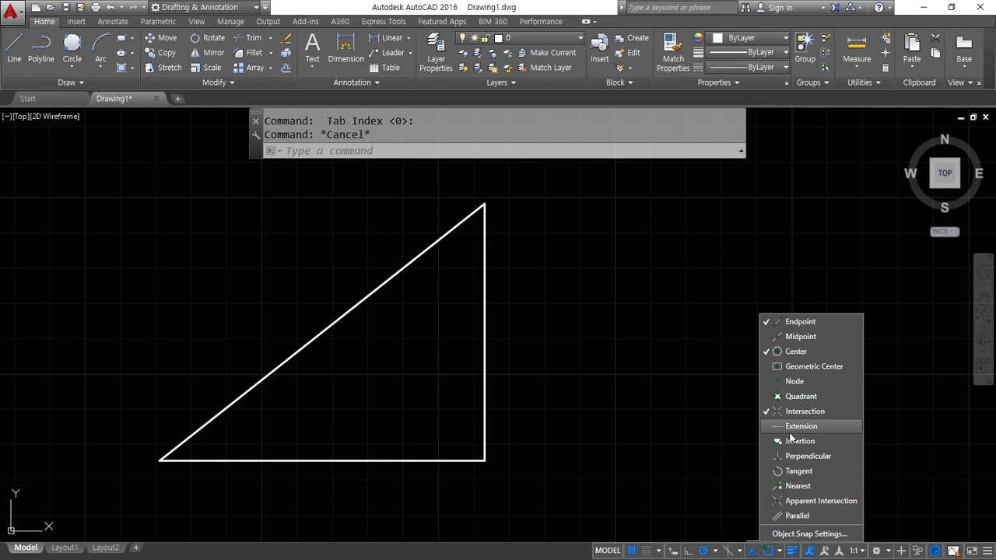
{"action": "left_click", "coordinate": [464, 360]}
Draw a line from the triangle's right-angle corner to the hypotenuse's midpoint using one-time Endpoint and Midpoint snap overrides.
{"action": "type", "text": "l"}
{"action": "key", "text": "Return"}
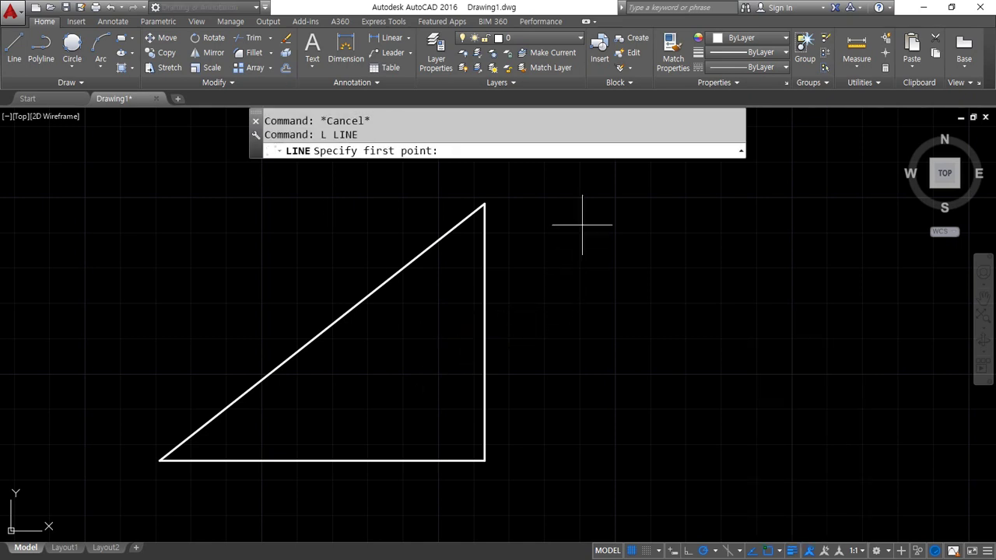
{"action": "key", "text": "F8"}
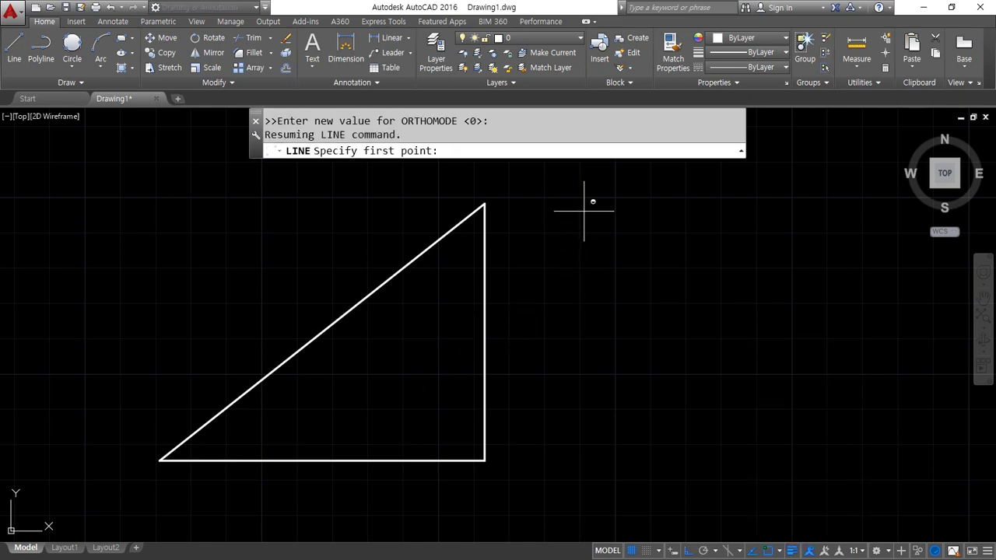
{"action": "right_click", "coordinate": [584, 210], "text": "shift"}
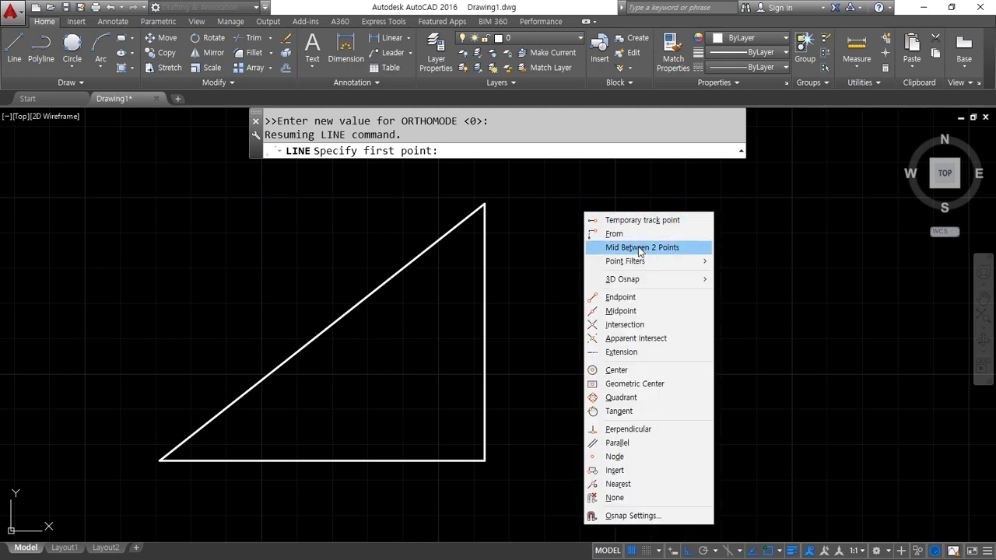
{"action": "left_click", "coordinate": [644, 299]}
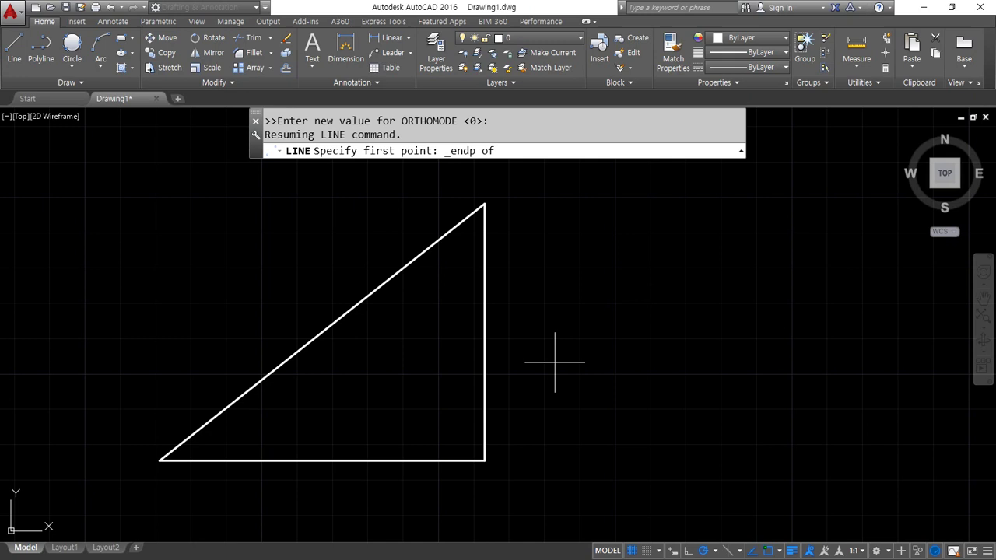
{"action": "left_click", "coordinate": [483, 391]}
{"action": "right_click", "coordinate": [402, 363], "text": "shift"}
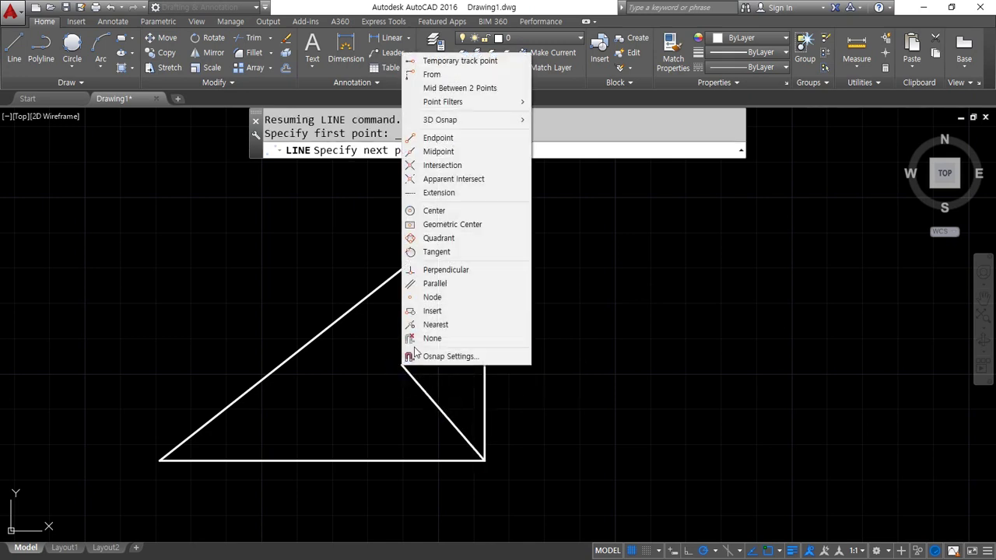
{"action": "left_click", "coordinate": [438, 151]}
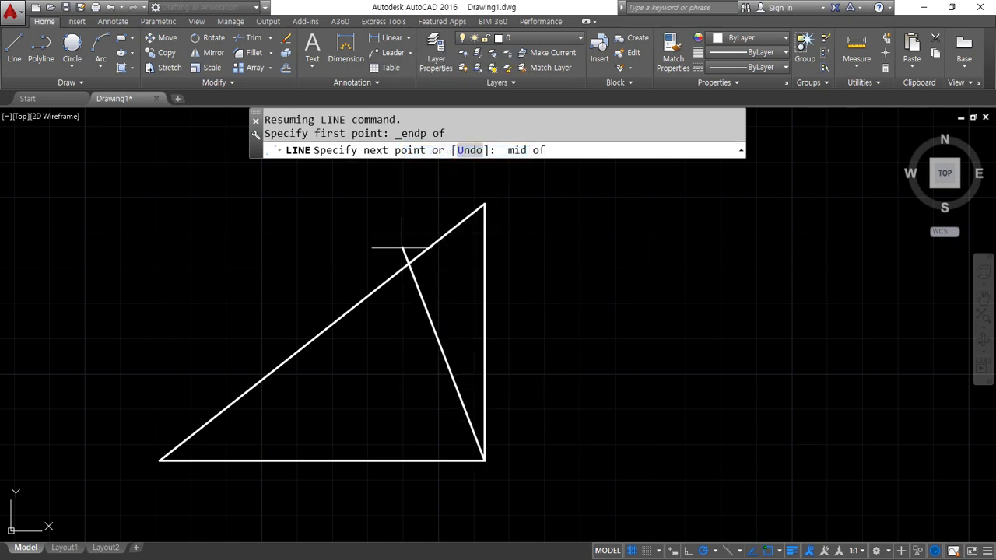
{"action": "left_click", "coordinate": [394, 272]}
{"action": "key", "text": "Return"}
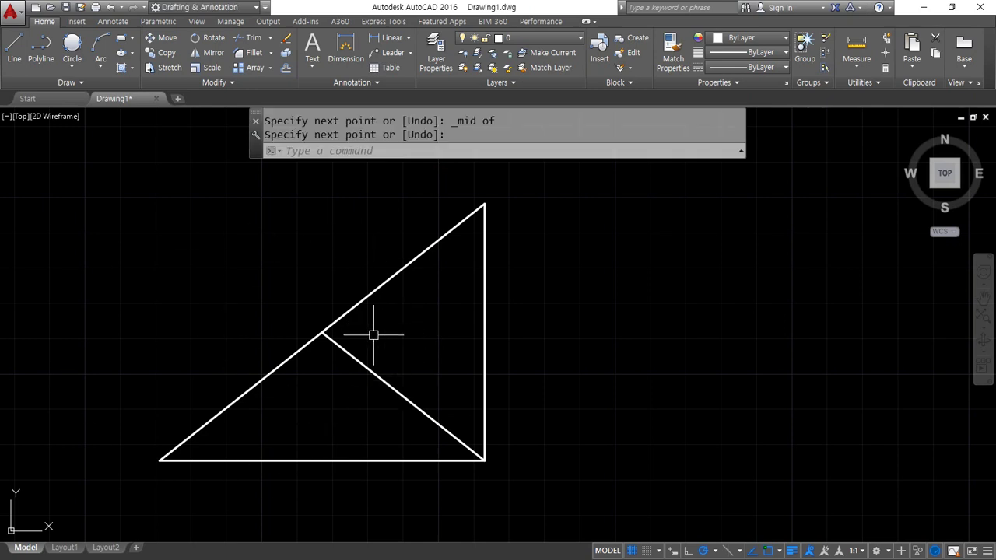
{"action": "key", "text": "Return"}
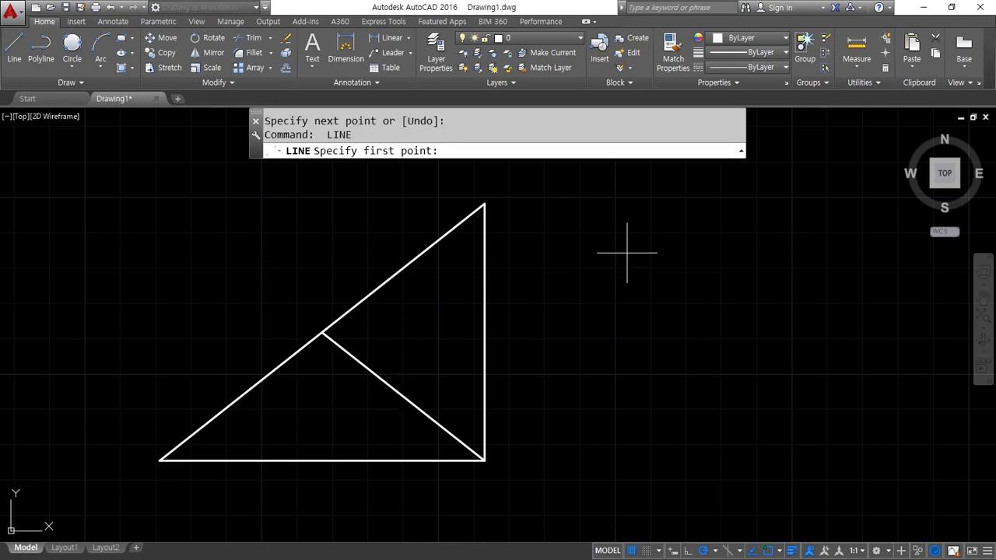
{"action": "right_click", "coordinate": [628, 254], "text": "shift"}
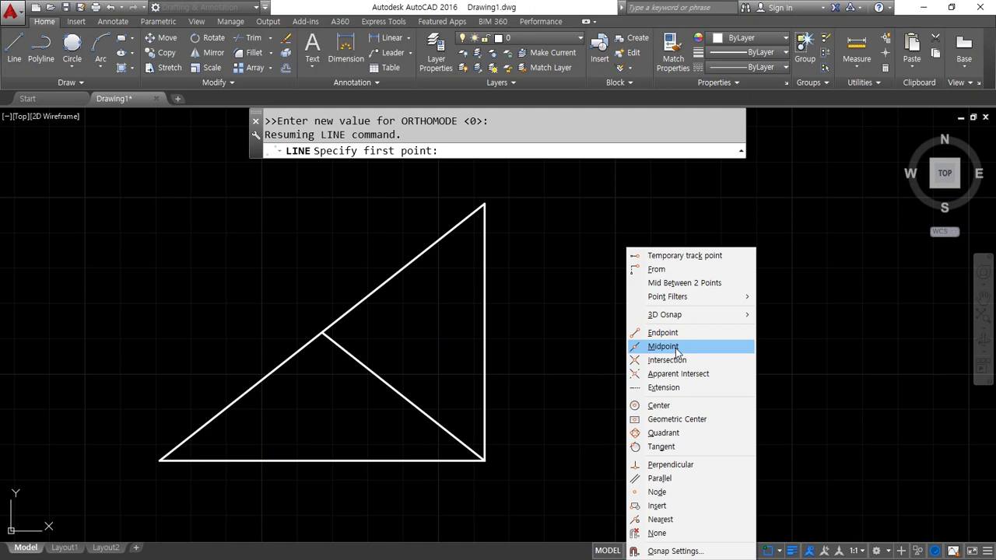
{"action": "key", "text": "Escape"}
{"action": "key", "text": "Escape"}
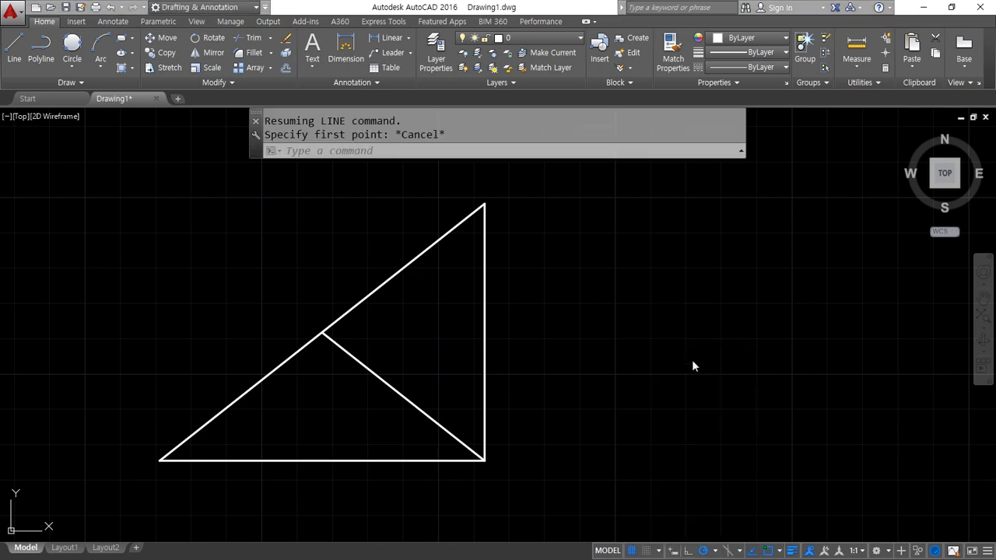
Draw a line from the triangle's upper vertex to the midpoint of the inner line, using typed END and MID snap overrides.
{"action": "type", "text": "L"}
{"action": "key", "text": "Return"}
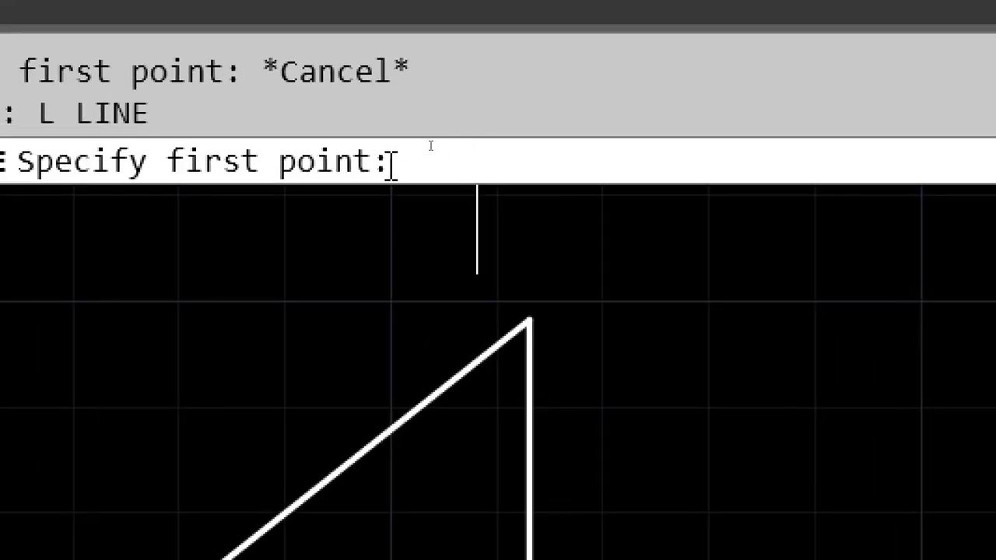
{"action": "type", "text": "end"}
{"action": "key", "text": "space"}
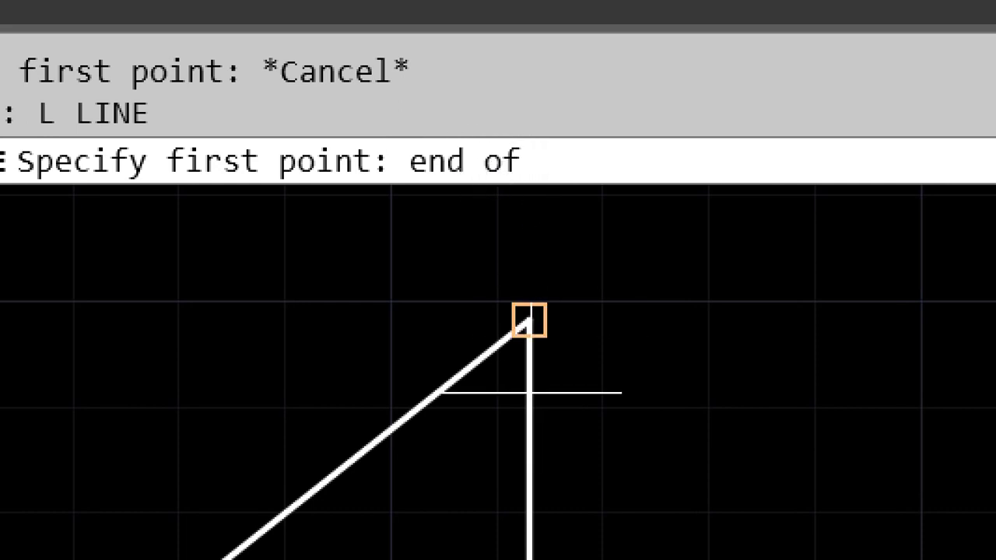
{"action": "scroll", "coordinate": [529, 393], "scroll_direction": "down", "scroll_amount": 4}
{"action": "scroll", "coordinate": [532, 393], "scroll_direction": "up", "scroll_amount": 4}
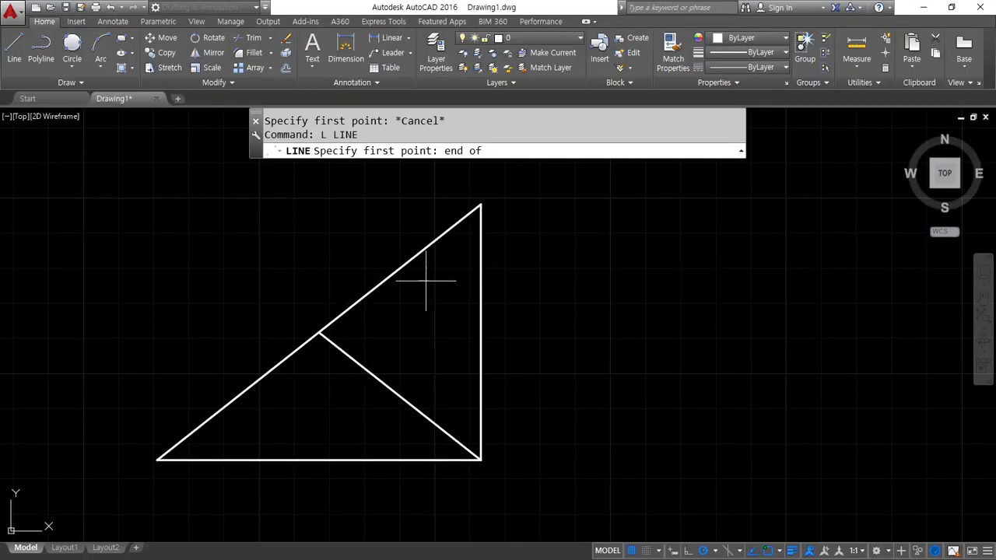
{"action": "left_click", "coordinate": [480, 207]}
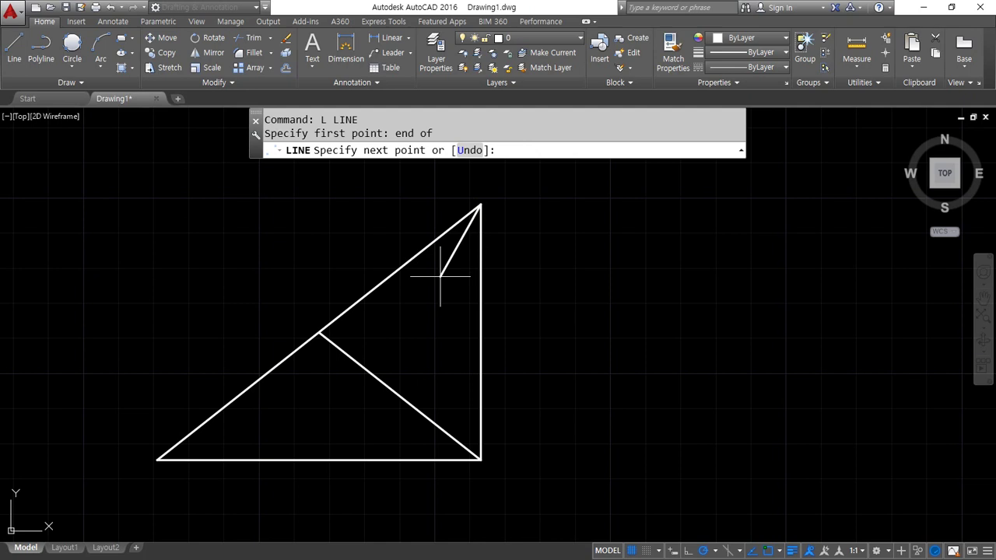
{"action": "type", "text": "mid"}
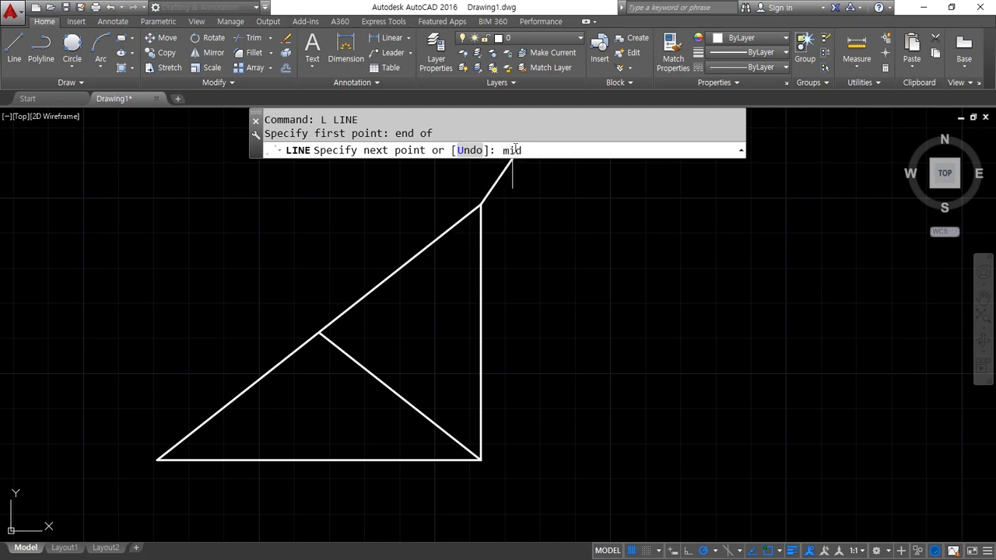
{"action": "key", "text": "Return"}
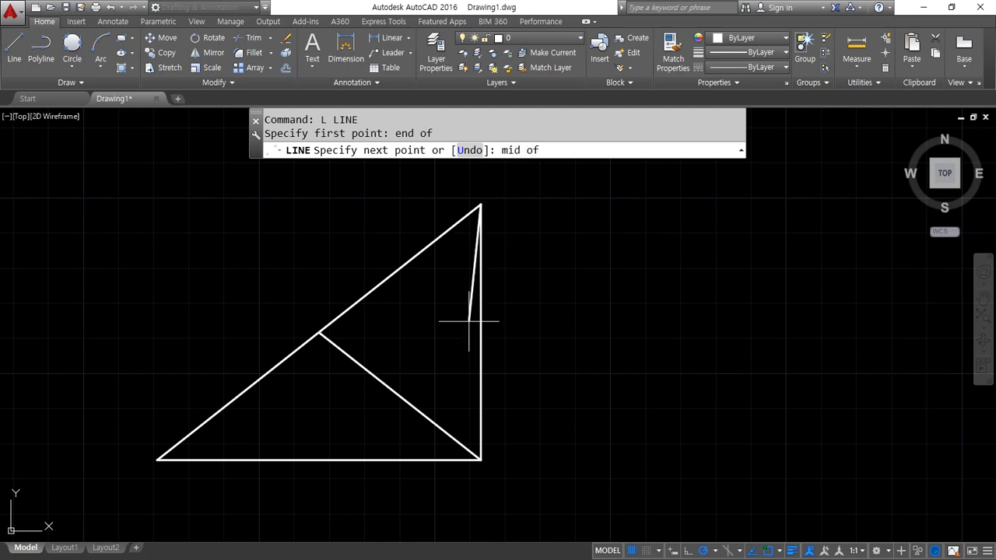
{"action": "left_click", "coordinate": [421, 409]}
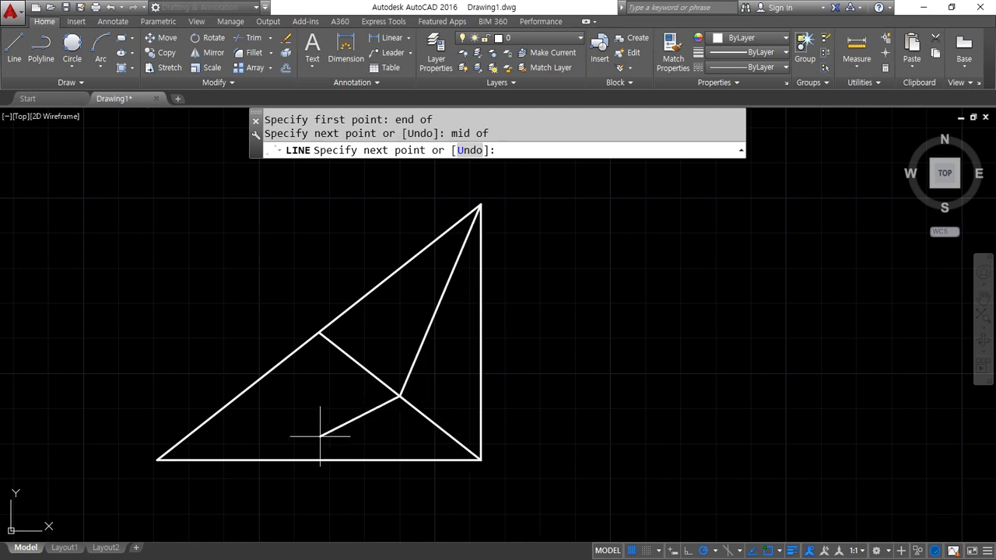
Continue the line from the inner line's midpoint to the triangle's lower-left vertex with a typed END override, ending the command there.
{"action": "type", "text": "end"}
{"action": "key", "text": "Return"}
{"action": "left_click", "coordinate": [278, 466]}
{"action": "key", "text": "Return"}
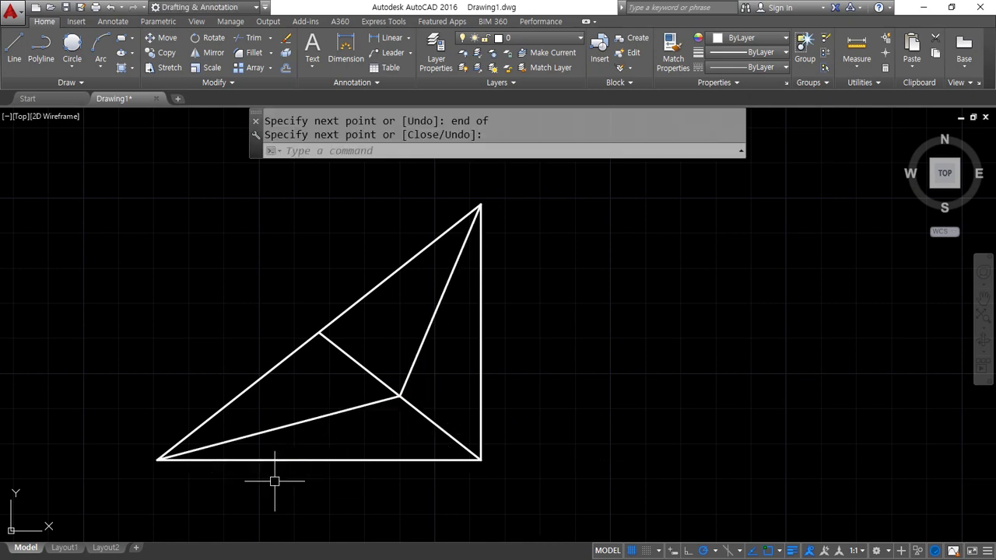
Draw a line from the inner line's upper end on the hypotenuse to the midpoint of the lower-left segment, using END and MID overrides.
{"action": "key", "text": "Return"}
{"action": "type", "text": "end"}
{"action": "key", "text": "Return"}
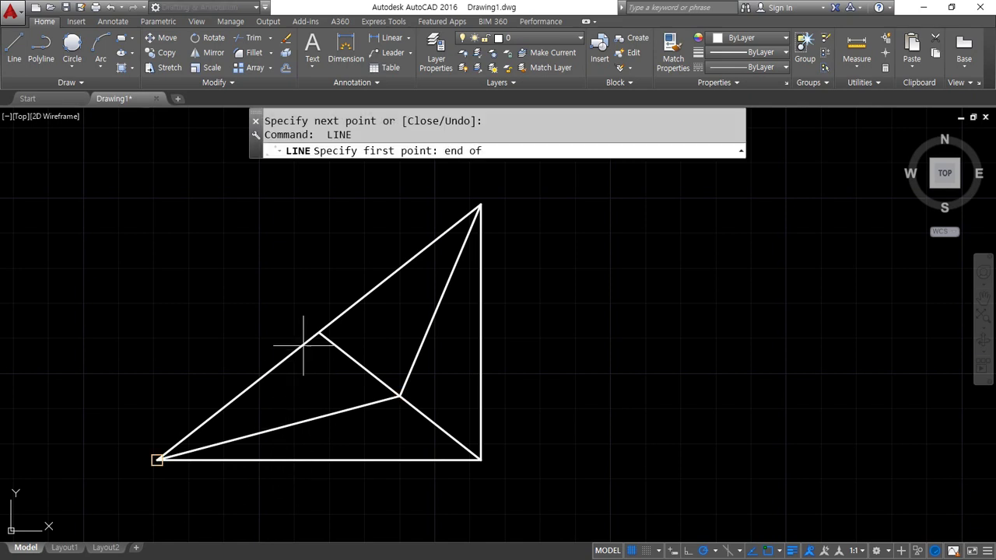
{"action": "left_click", "coordinate": [318, 332]}
{"action": "type", "text": "mid"}
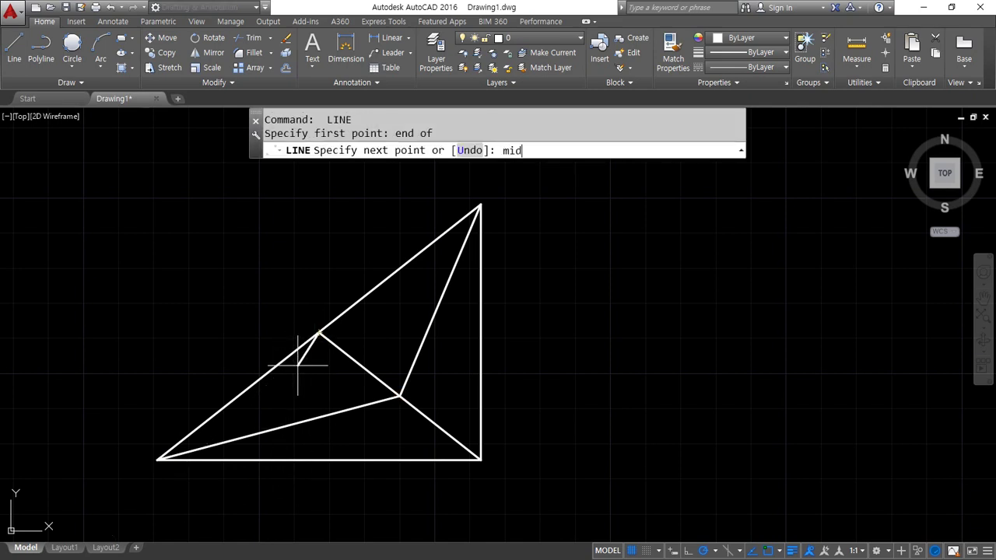
{"action": "key", "text": "Return"}
{"action": "left_click", "coordinate": [327, 411]}
{"action": "key", "text": "Return"}
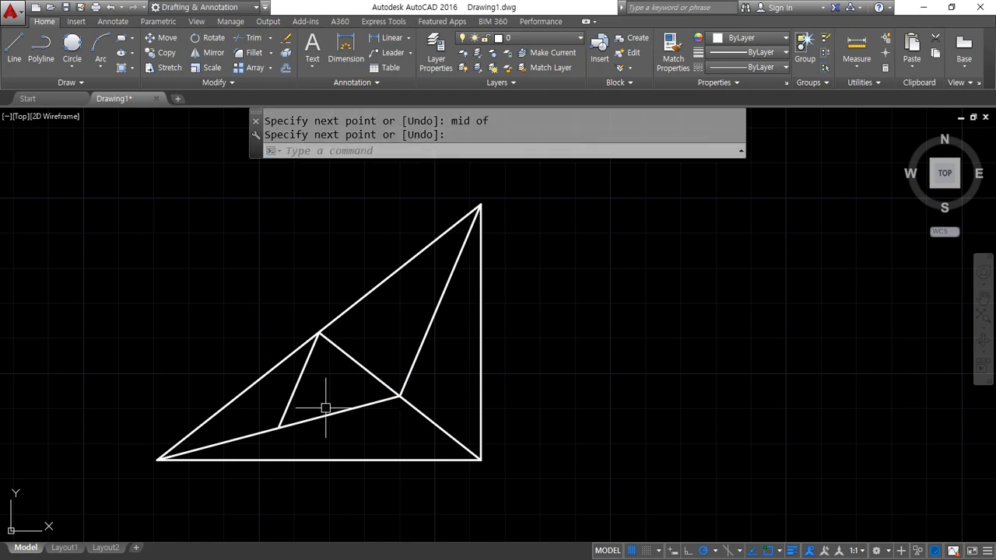
Draw a line from the hypotenuse's midpoint to the midpoint of the segment descending from the upper vertex, using MID overrides for both points.
{"action": "key", "text": "Return"}
{"action": "type", "text": "mid"}
{"action": "key", "text": "Return"}
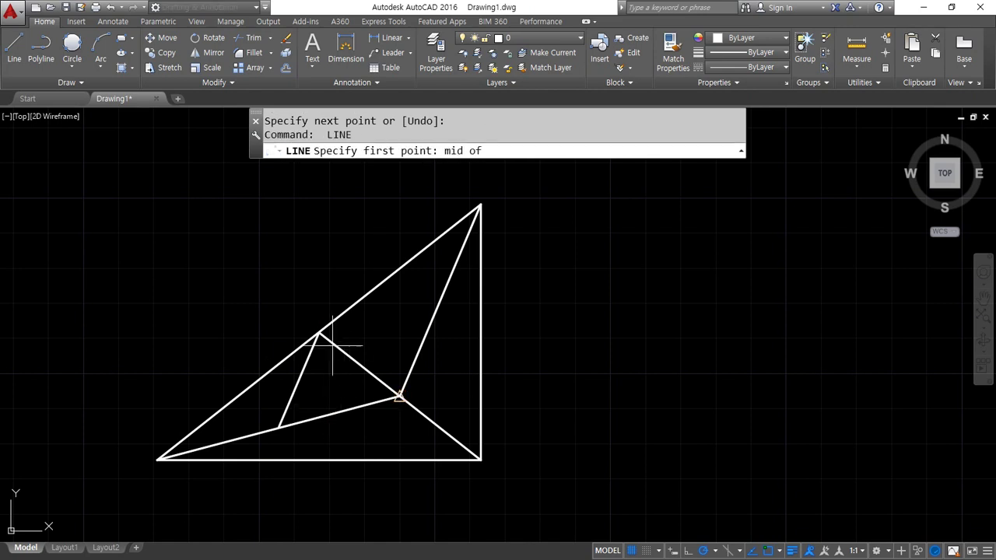
{"action": "left_click", "coordinate": [318, 333]}
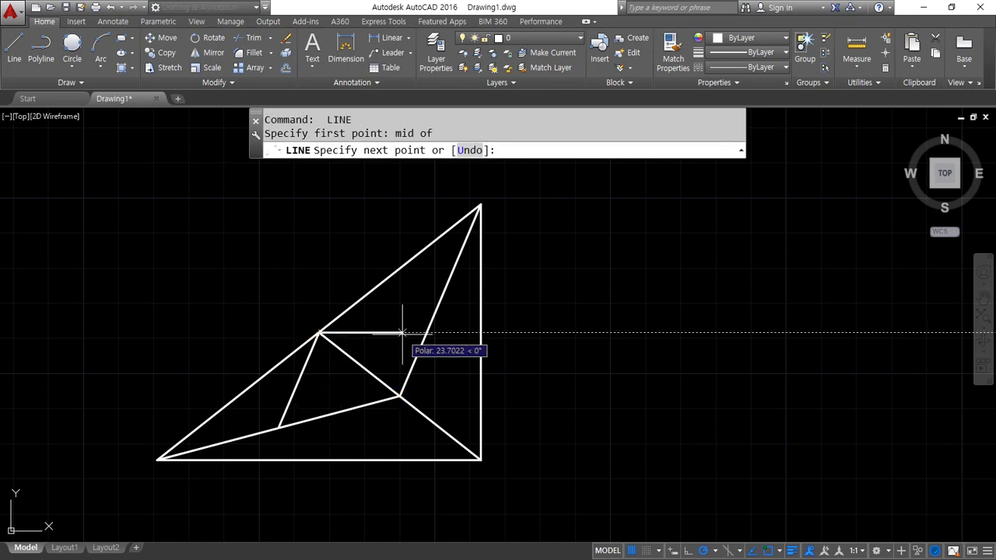
{"action": "type", "text": "mid"}
{"action": "key", "text": "Return"}
{"action": "left_click", "coordinate": [440, 301]}
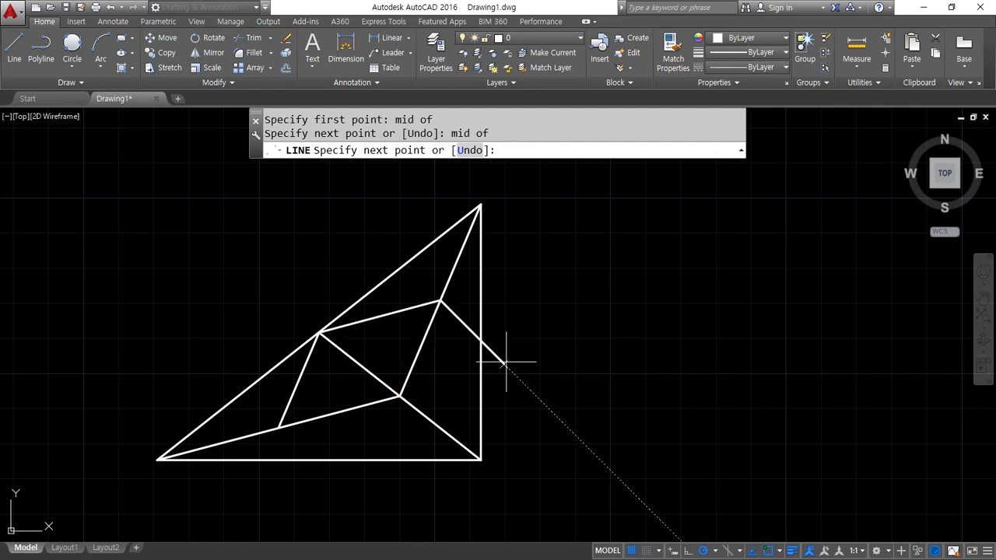
{"action": "key", "text": "Escape"}
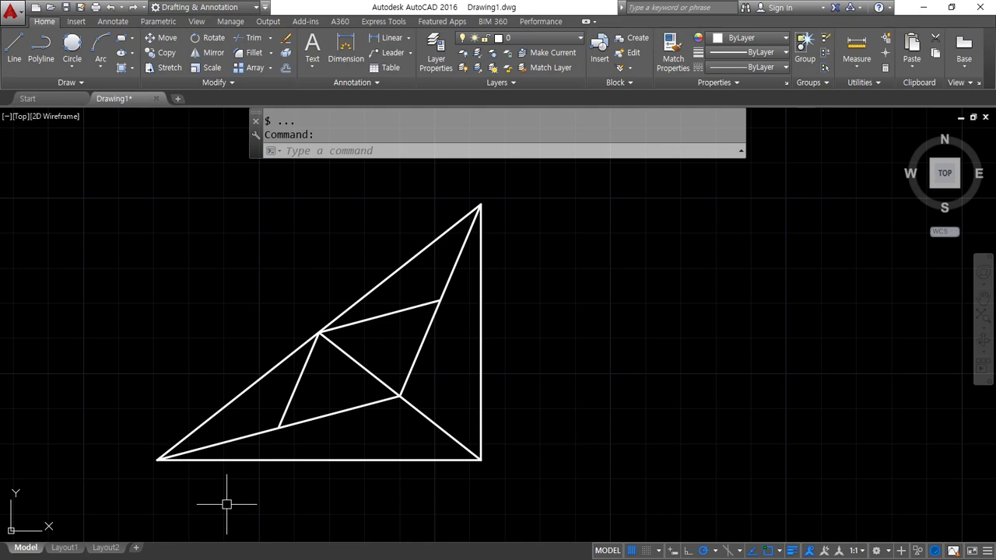
Switch to the Notepad notes listing the object snaps and the three ways to invoke them.
{"action": "key", "text": "alt+Tab"}
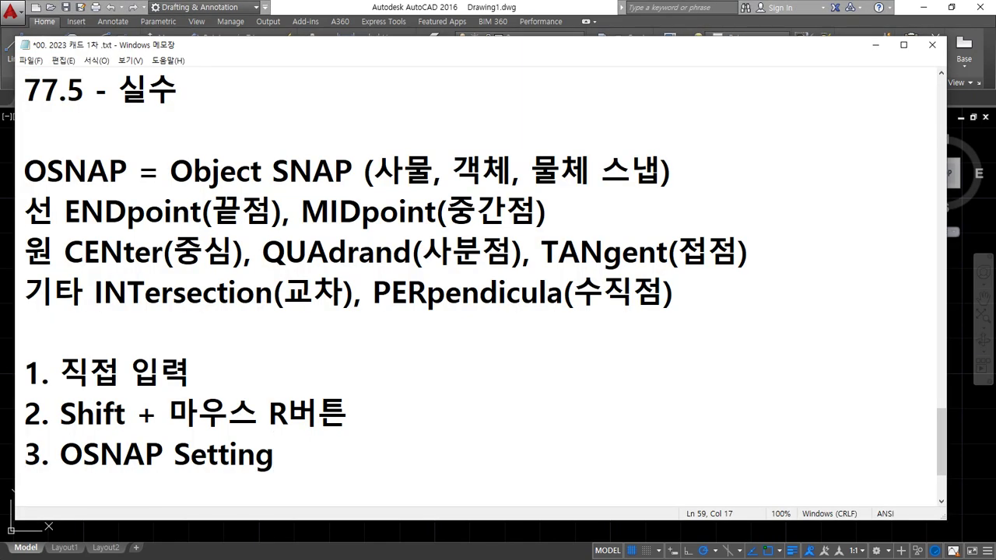